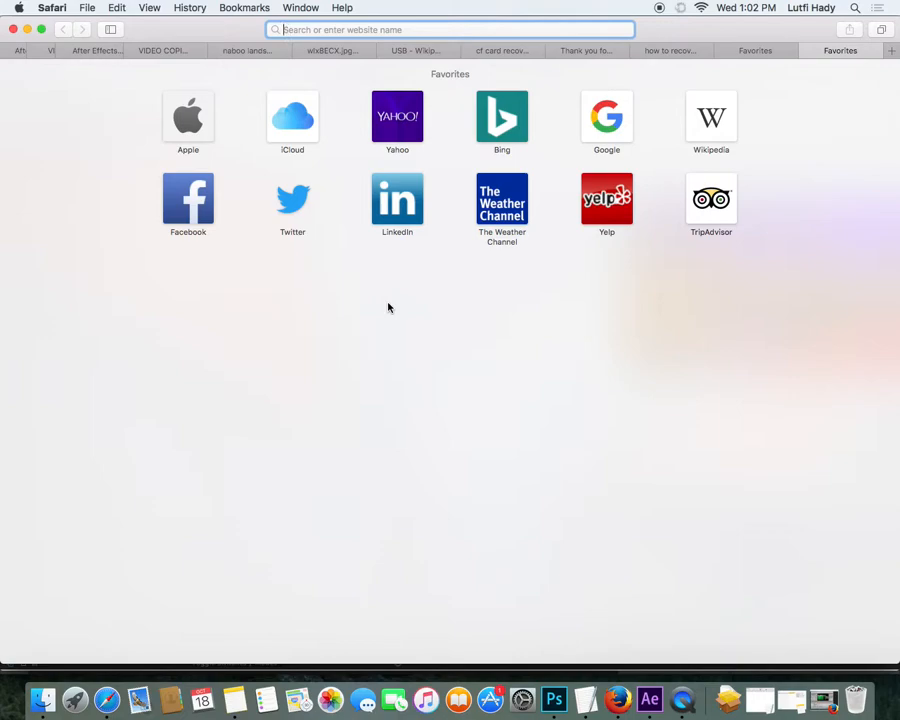
# Step: Search Google Images for "lipton ice tea"
pyautogui.write('l')
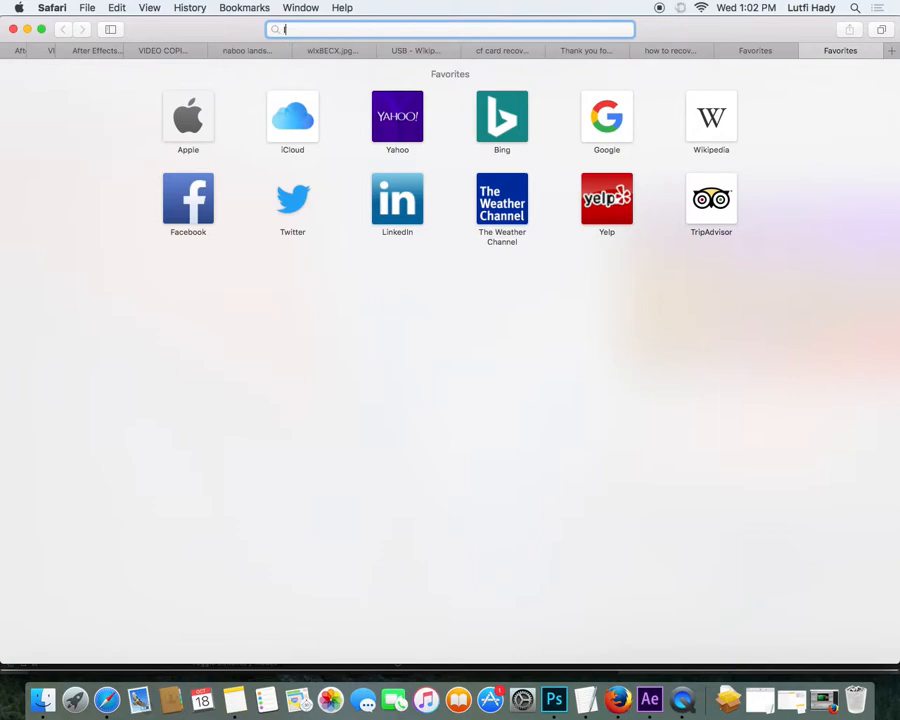
pyautogui.write('ipton')
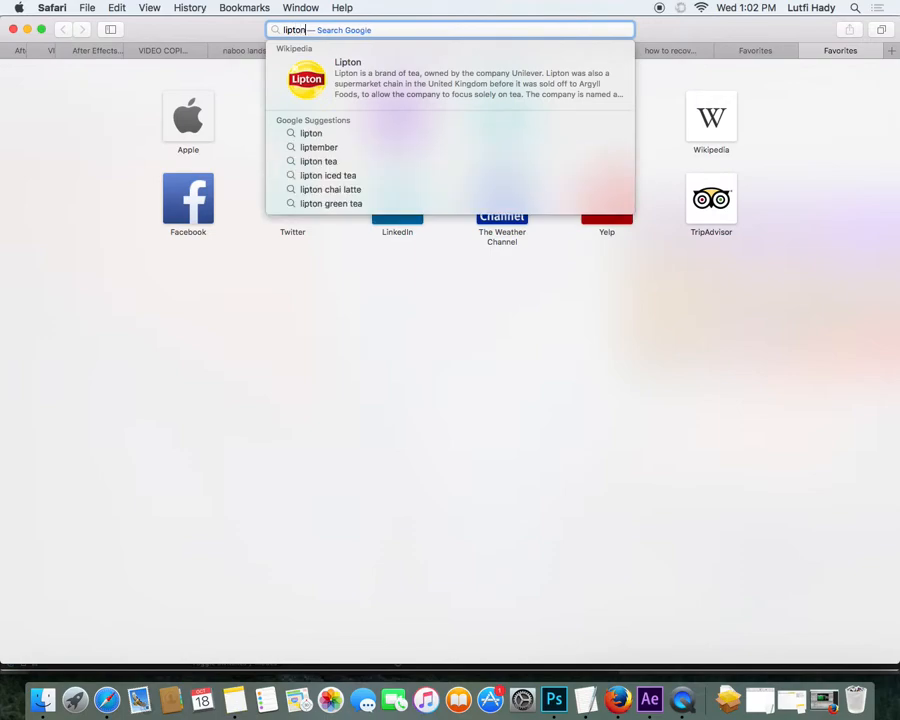
pyautogui.write(' ice te')
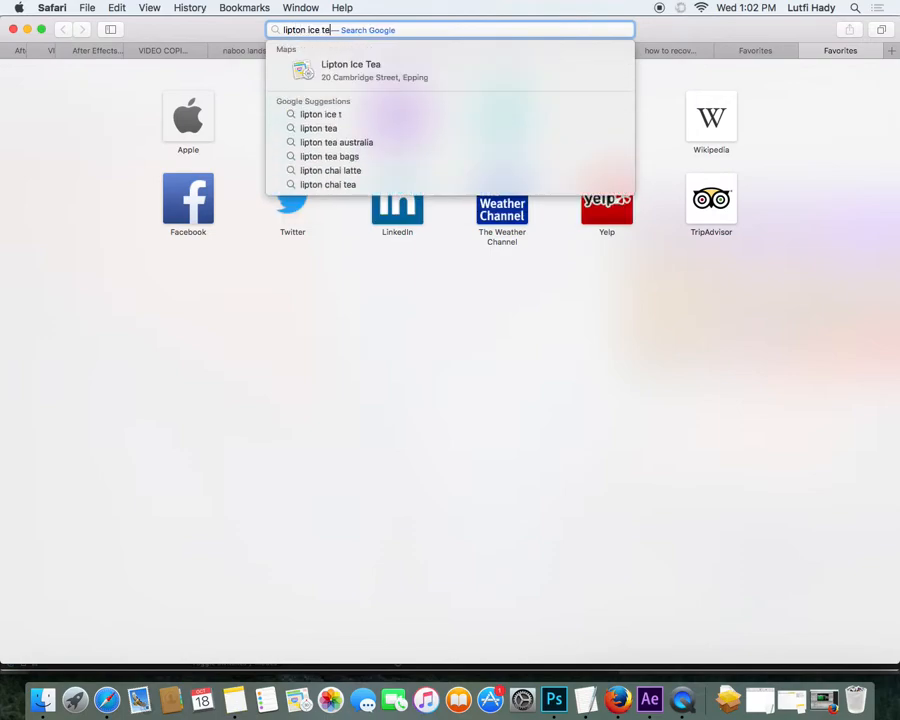
pyautogui.write('a')
pyautogui.press('Return')
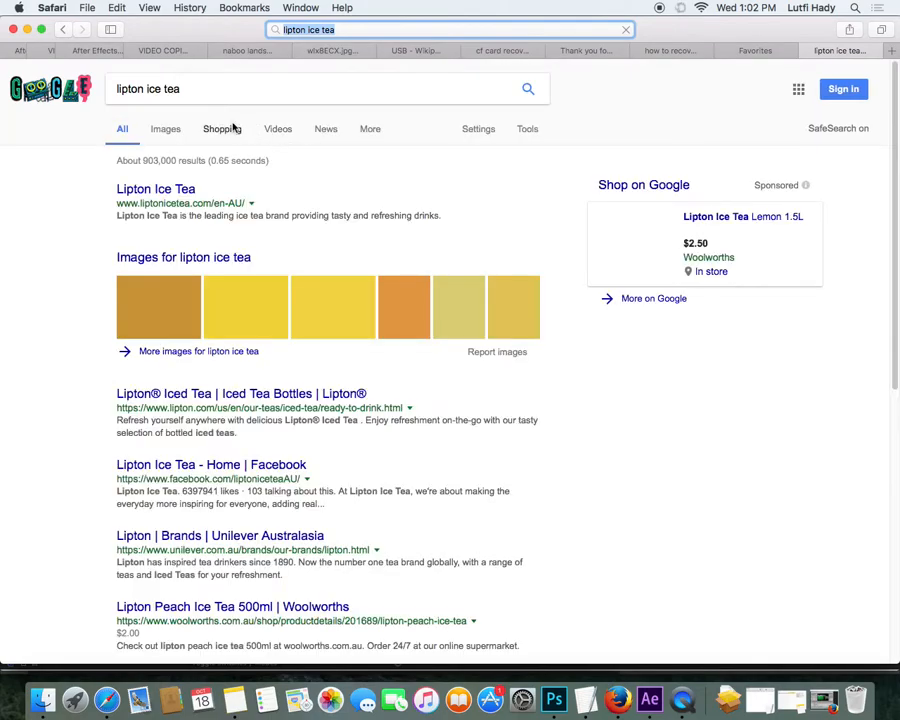
pyautogui.click(168, 131)
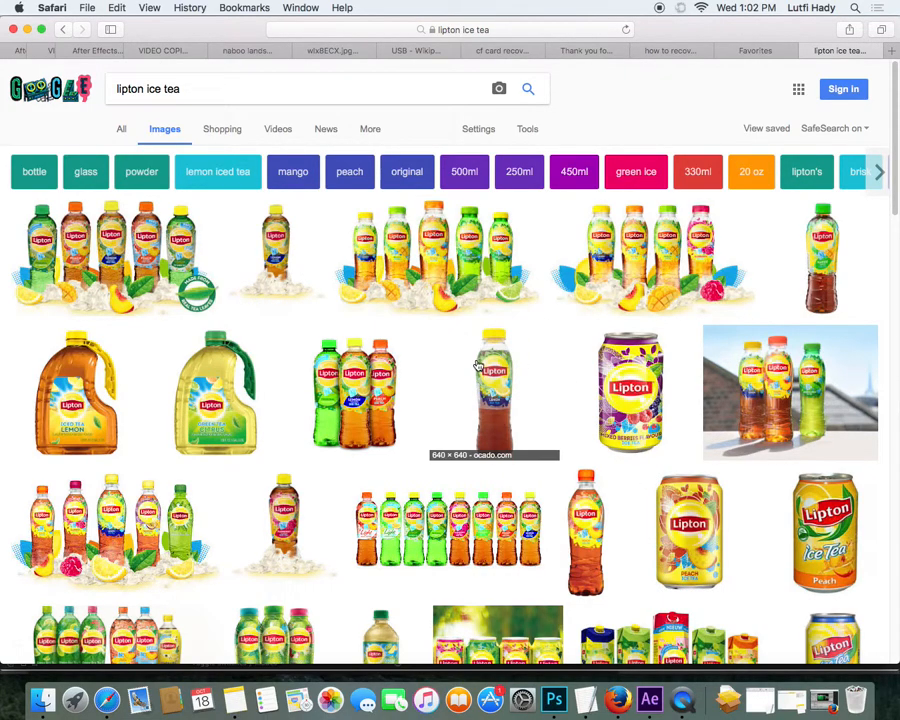
# Step: Browse the image results for Lipton print ads and view the "Get refreshed, naturally." ad and the related "Surprisingly refreshing and tasty" ad
pyautogui.scroll(-5, 478, 364)
pyautogui.scroll(-4, 478, 364)
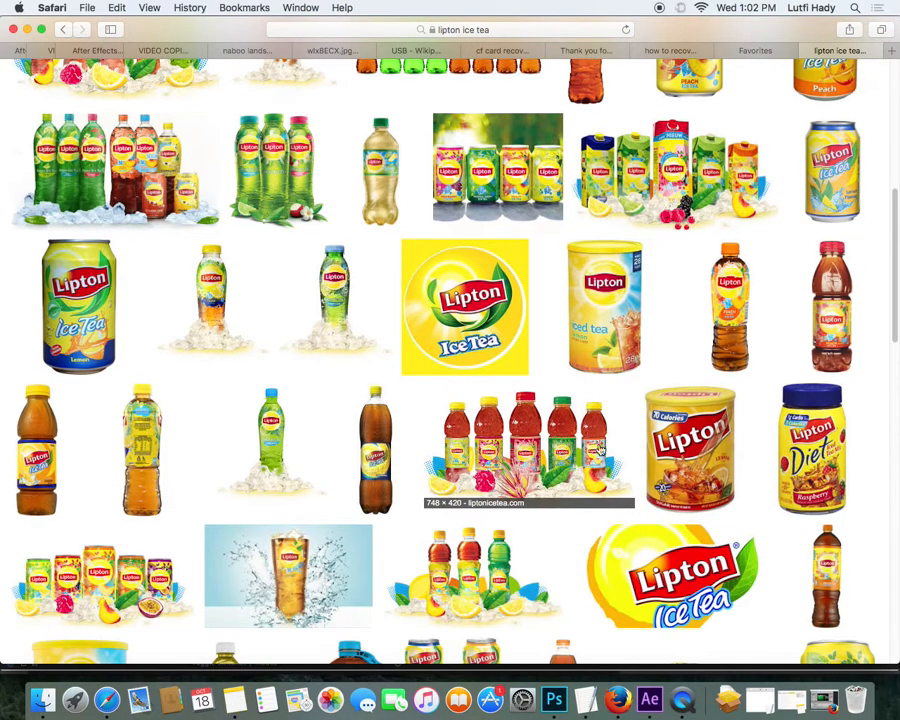
pyautogui.scroll(-4, 564, 472)
pyautogui.scroll(-3, 564, 472)
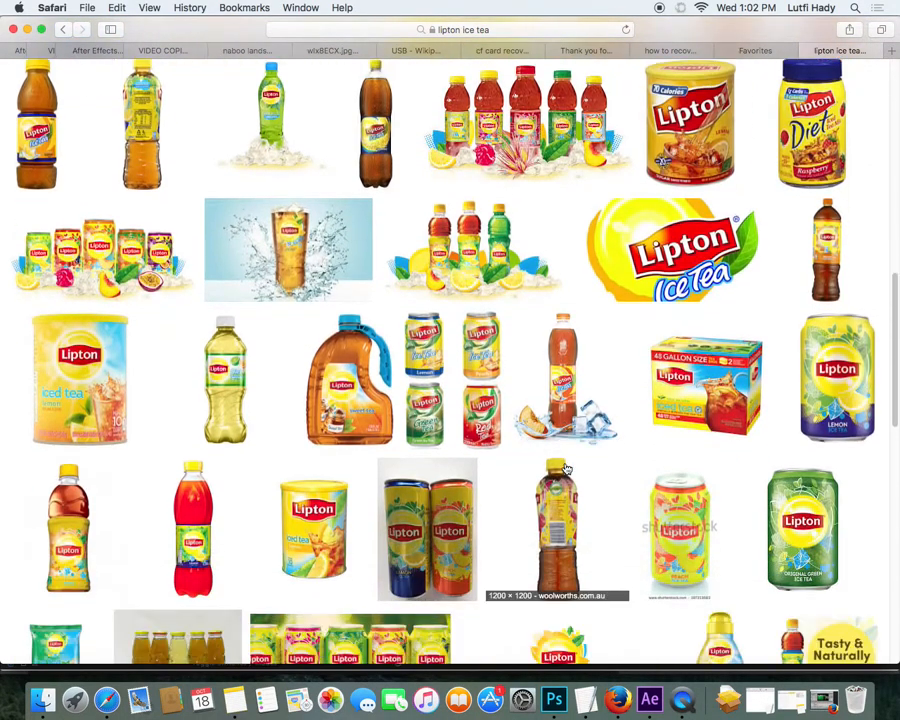
pyautogui.scroll(-8, 566, 466)
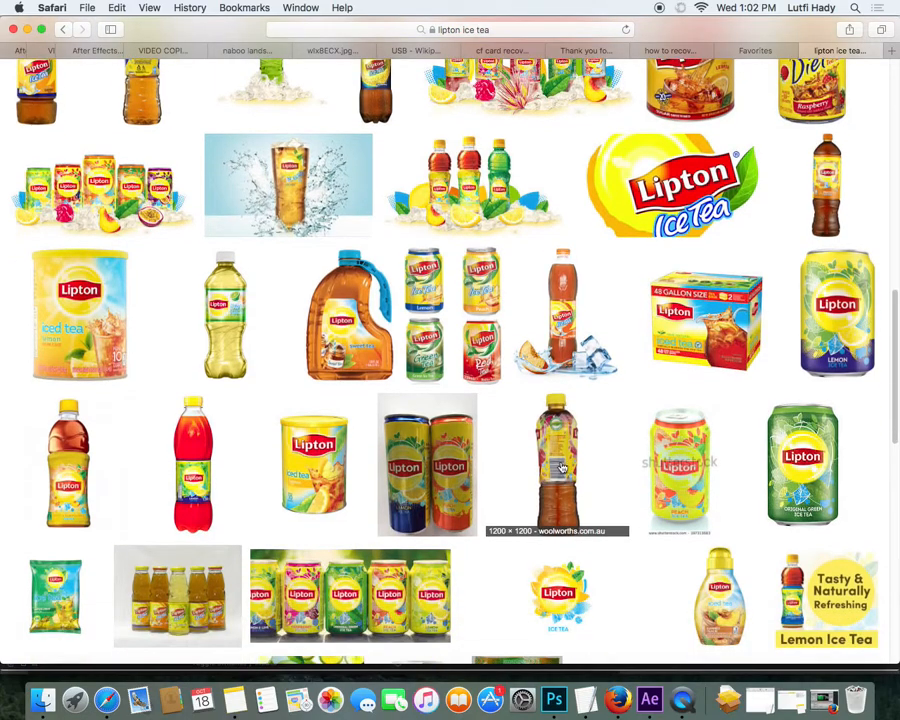
pyautogui.scroll(-4, 560, 468)
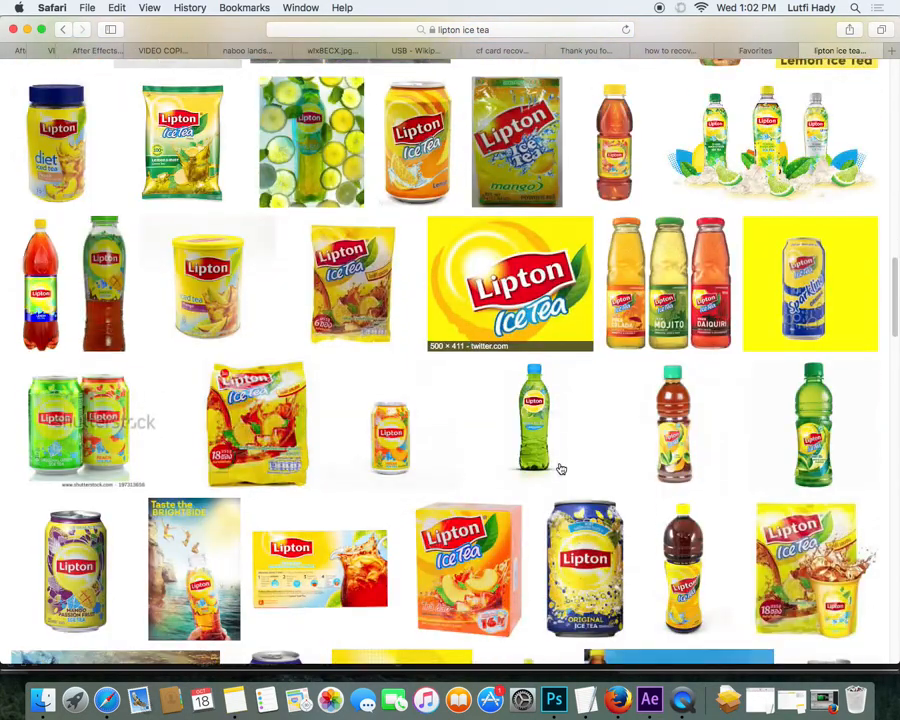
pyautogui.scroll(-9, 490, 400)
pyautogui.scroll(-6, 517, 445)
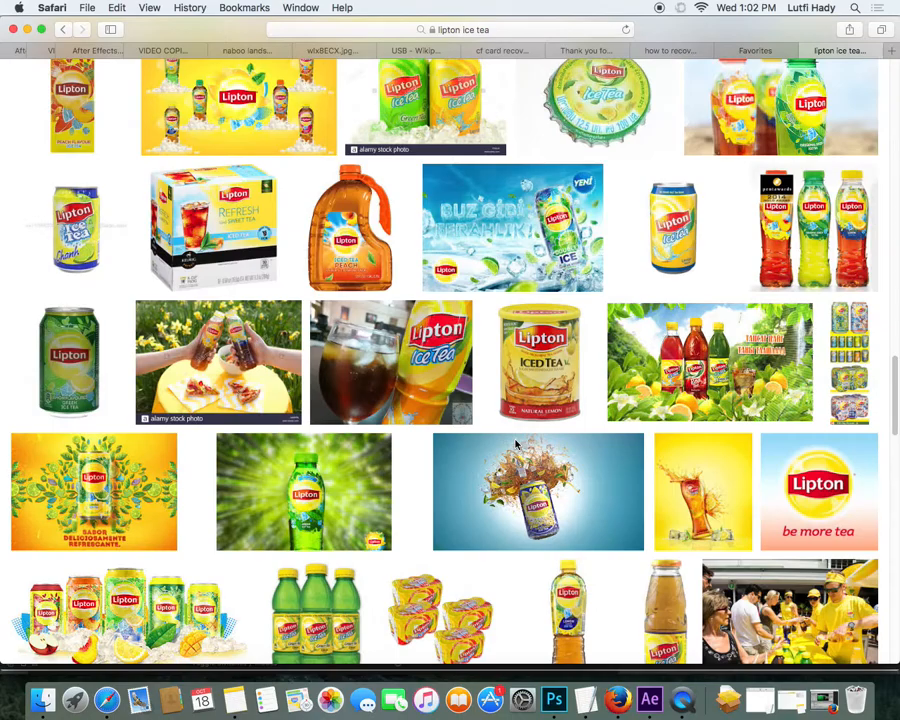
pyautogui.scroll(-4, 529, 420)
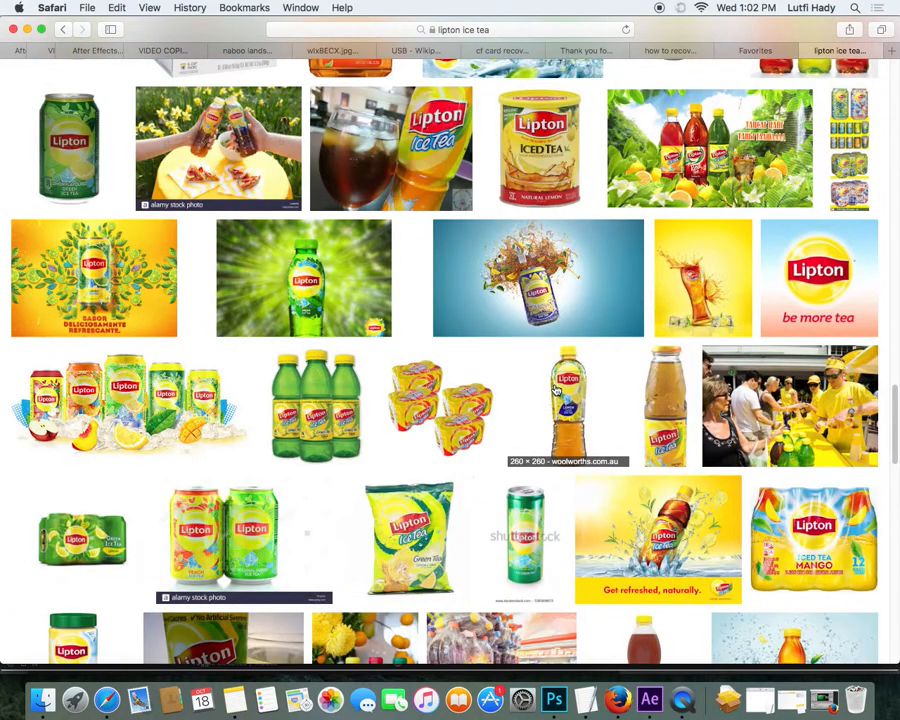
pyautogui.scroll(-4, 506, 420)
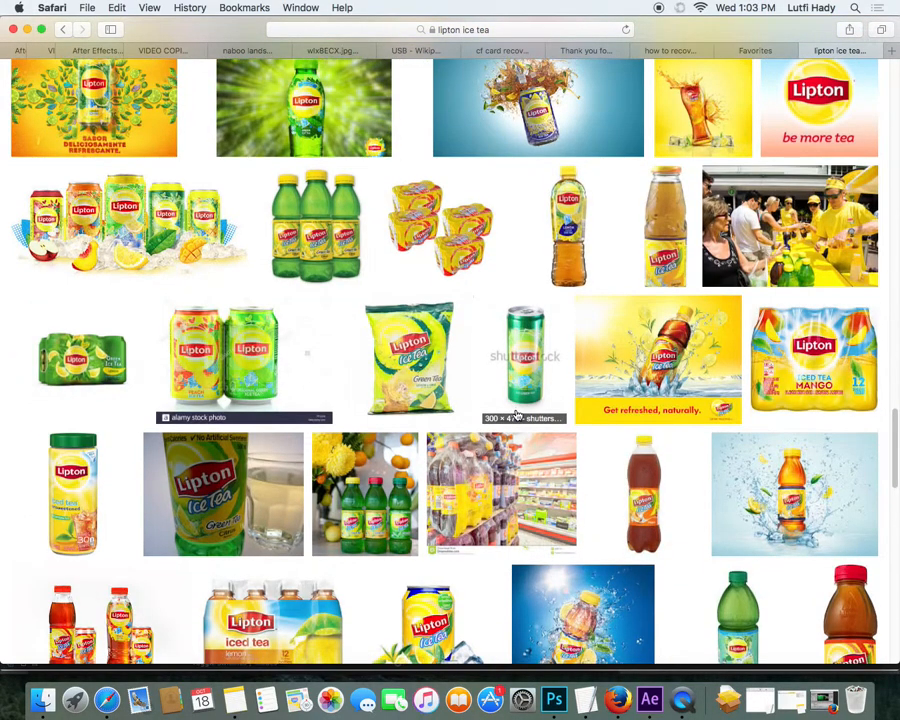
pyautogui.click(655, 360)
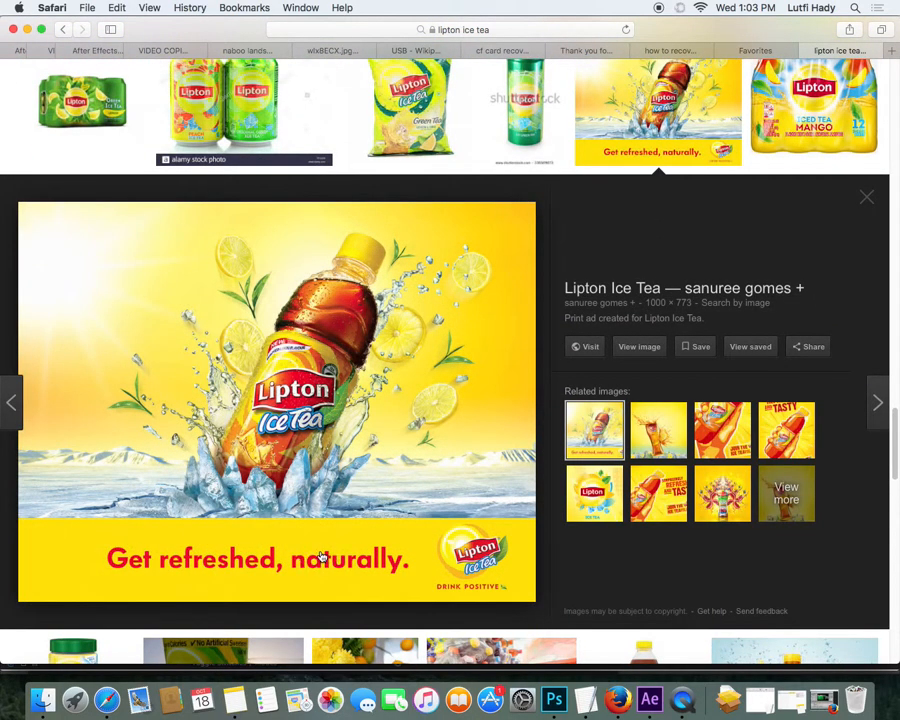
pyautogui.click(675, 483)
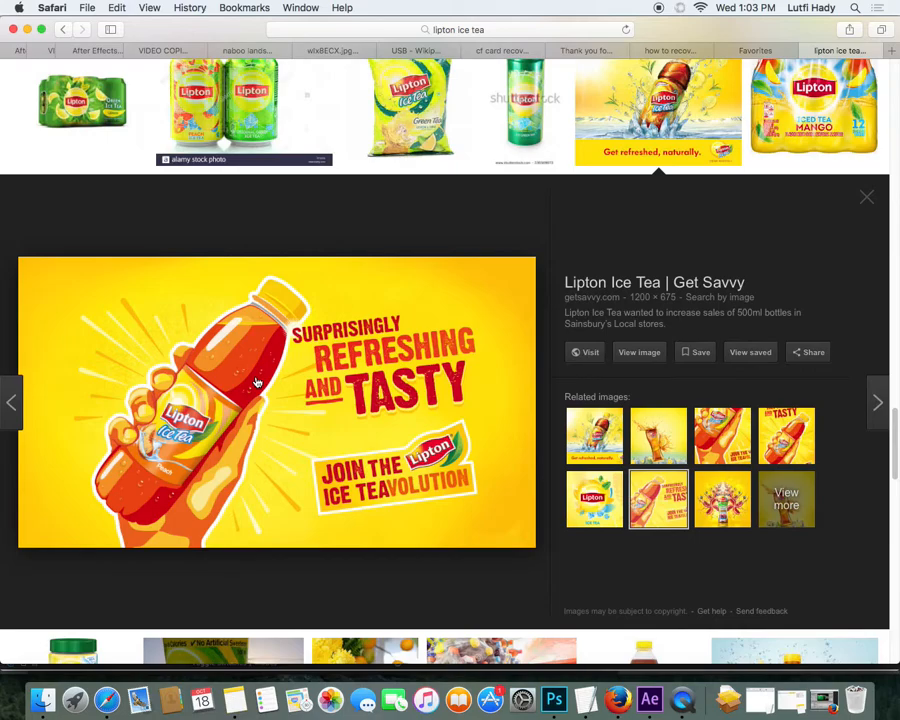
# Step: Switch to Finder and preview LiptonIceTeaBottle.psd in the LiptonIceTeaBottle Layers folder
pyautogui.press('super+Tab')
pyautogui.press('super+Tab')
pyautogui.press('Up')
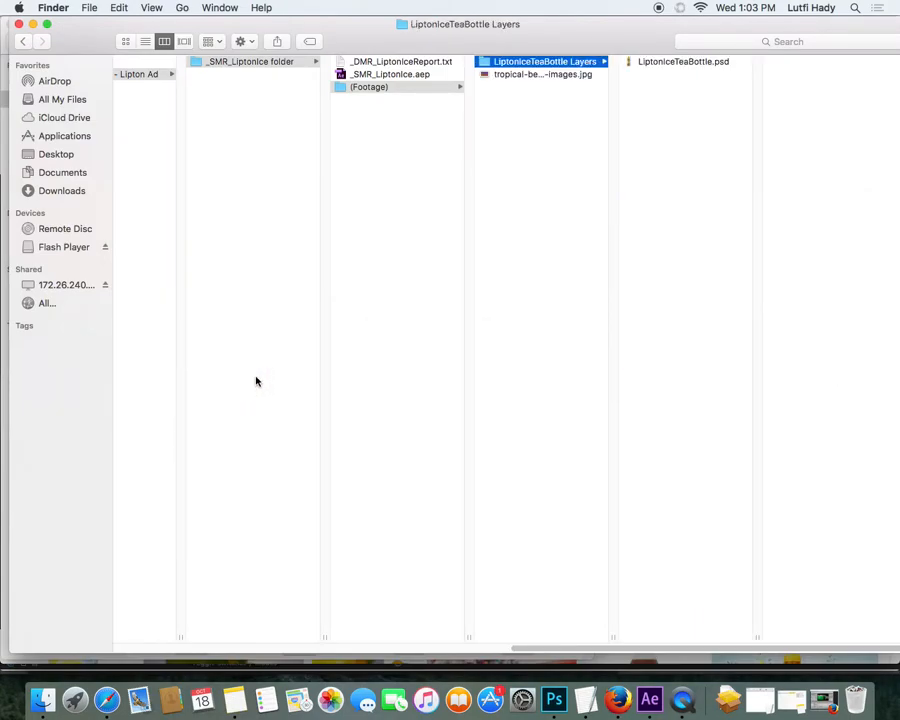
pyautogui.press('Right')
pyautogui.press('space')
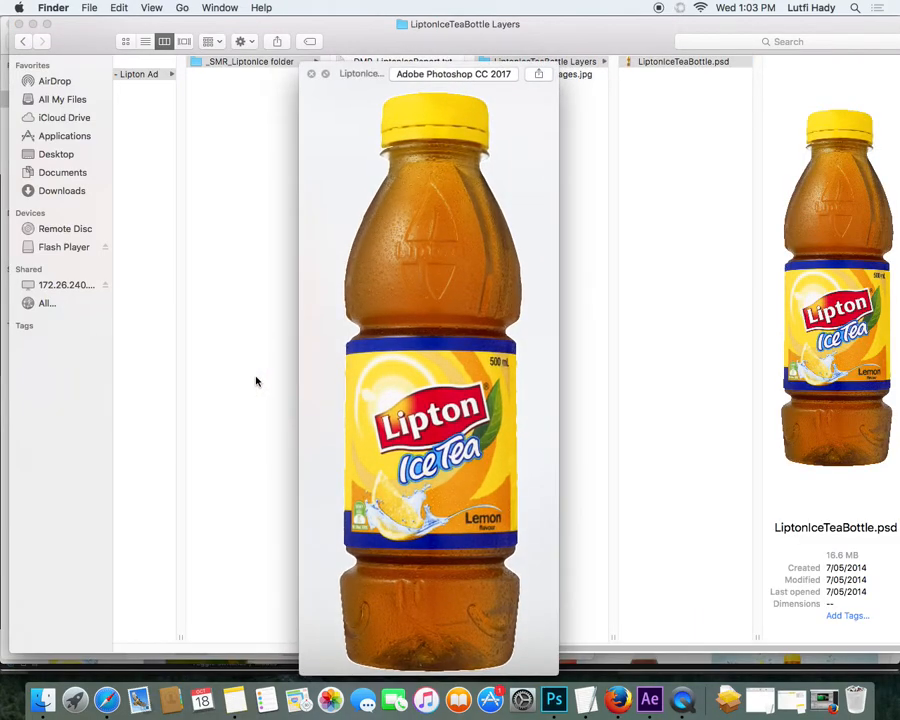
pyautogui.press('space')
# Step: Preview the tropical beach background JPEG in the (Footage) folder
pyautogui.press('Left')
pyautogui.press('Down')
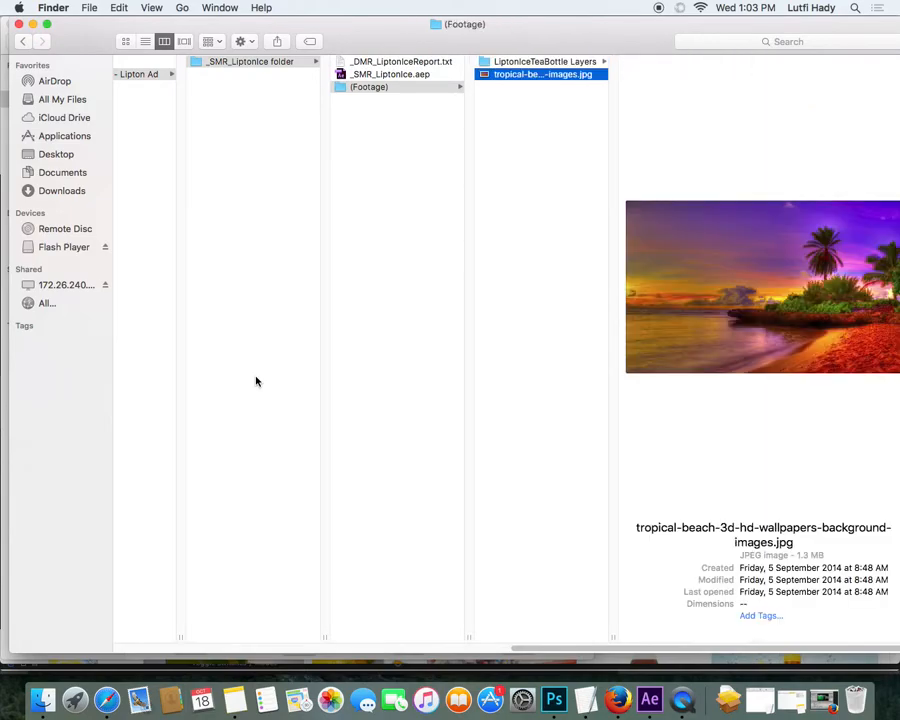
pyautogui.press('space')
pyautogui.press('space')
# Step: Examine the _SMR_LiptonIce folder's contents, including the _SMR_LiptonIce.aep project and the bottle PSD in its footage
pyautogui.press('Left')
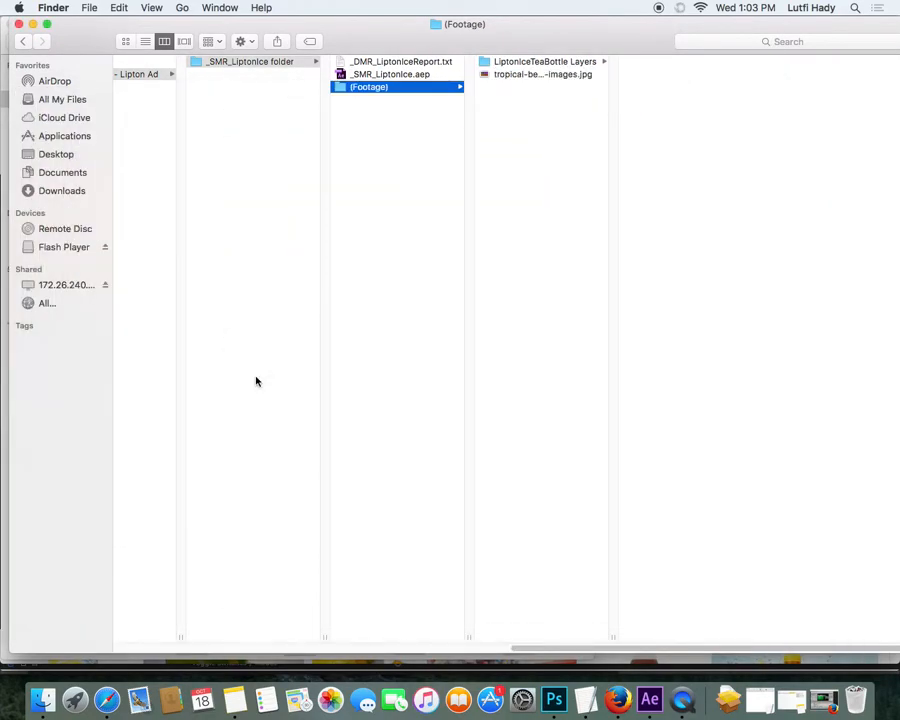
pyautogui.press('Up')
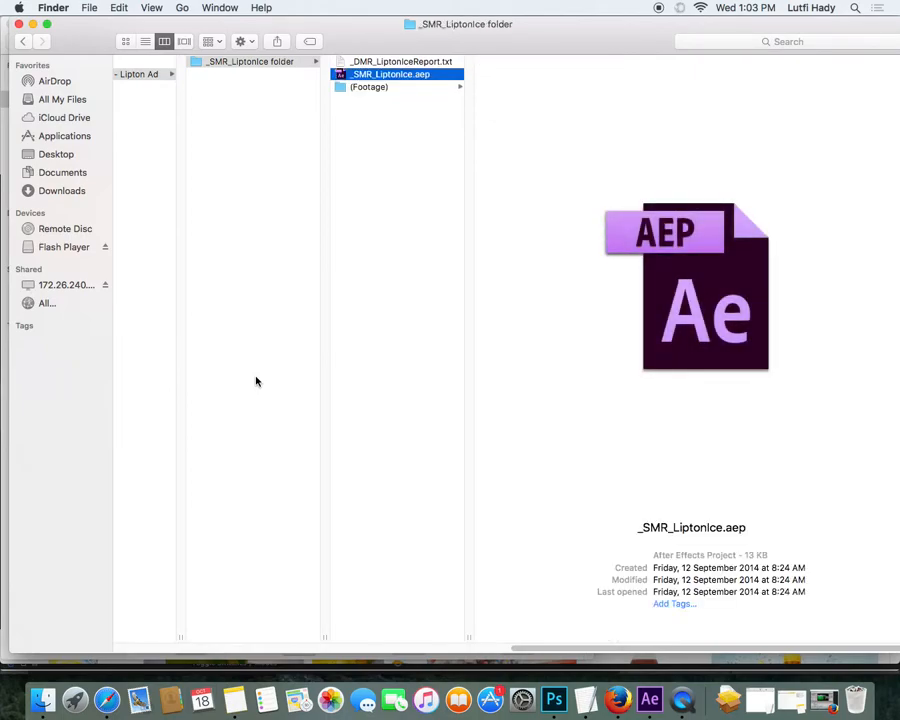
pyautogui.press('Down')
pyautogui.press('Right')
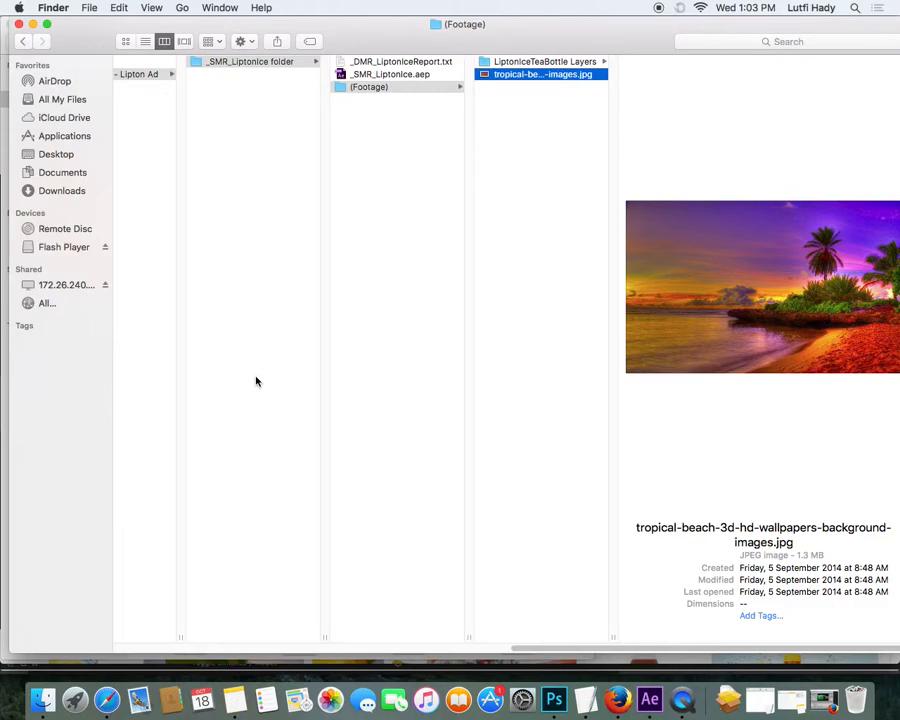
pyautogui.press('Up')
pyautogui.press('Right')
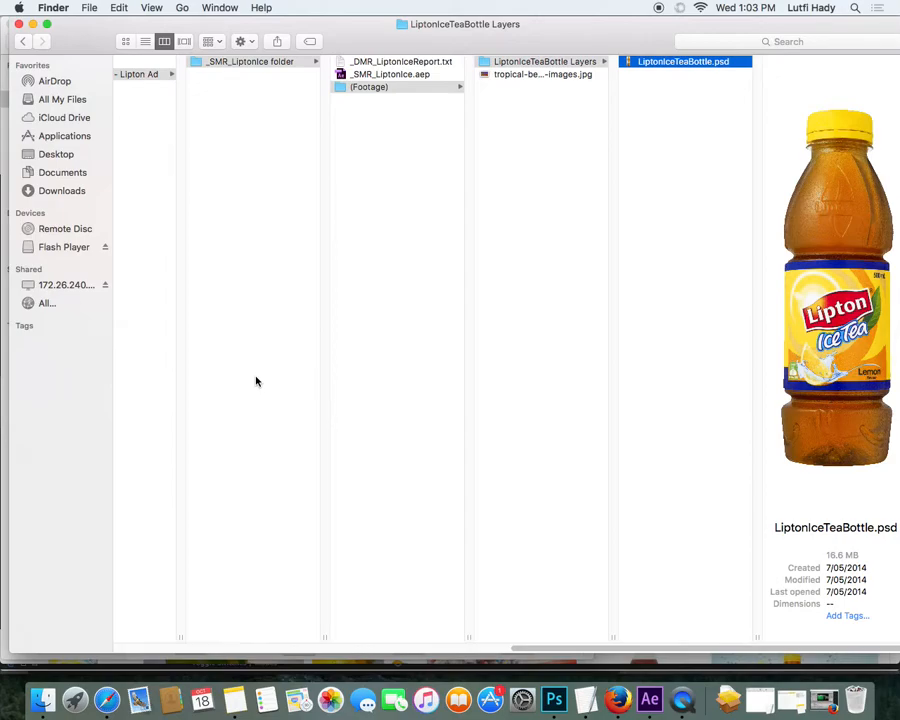
# Step: Return to the tropical beach JPEG and examine it in an enlarged preview
pyautogui.press('Left')
pyautogui.press('Down')
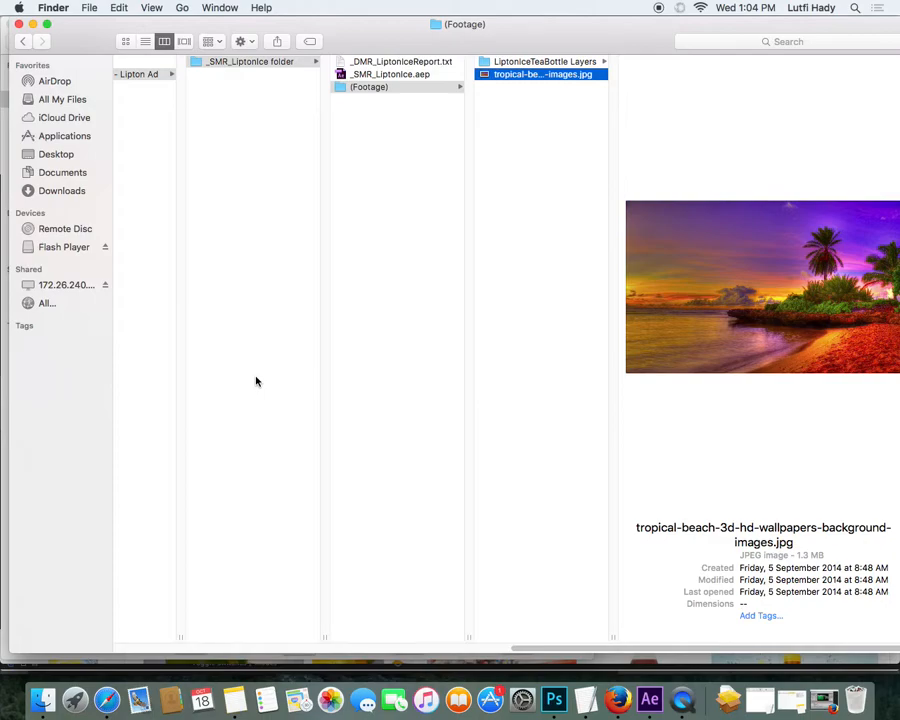
pyautogui.press('space')
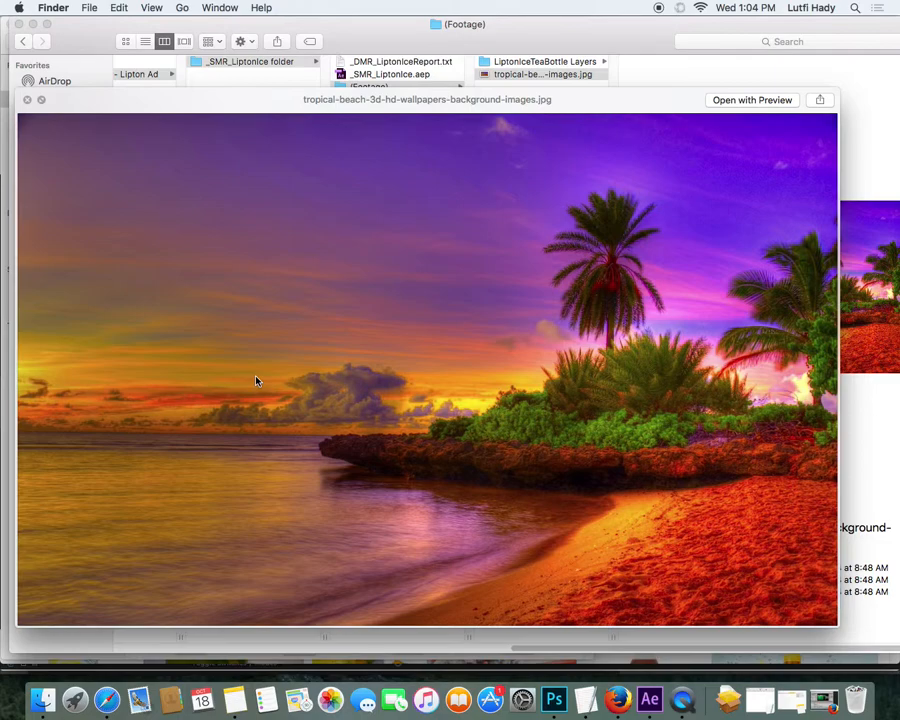
pyautogui.press('space')
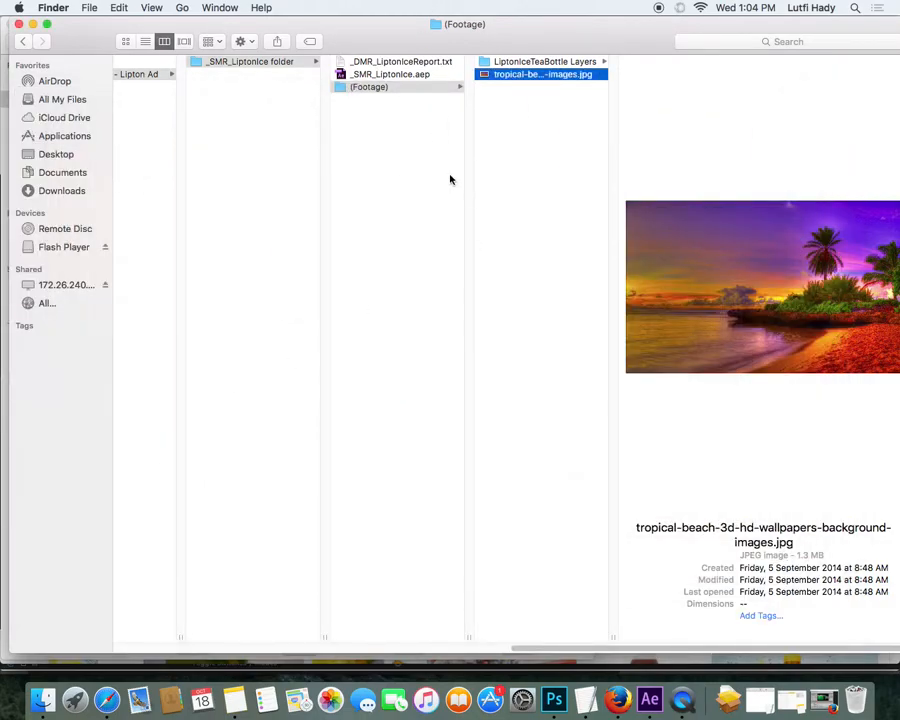
pyautogui.press('space')
pyautogui.press('space')
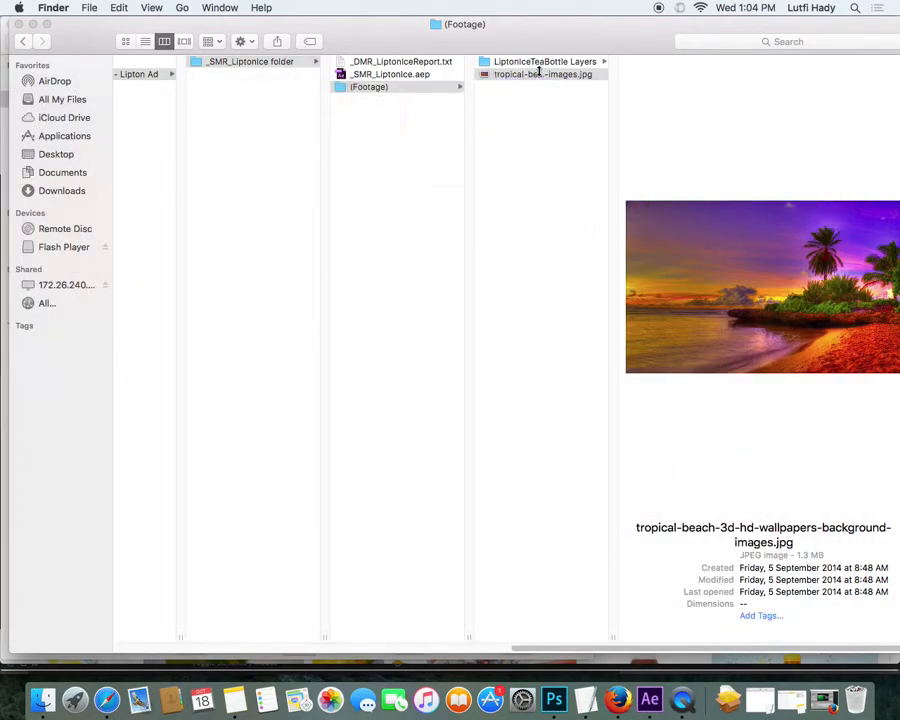
# Step: Review the LiptonIceTeaBottle Layers folder inside (Footage) and preview its bottle PSD again
pyautogui.click(540, 62)
pyautogui.click(649, 64)
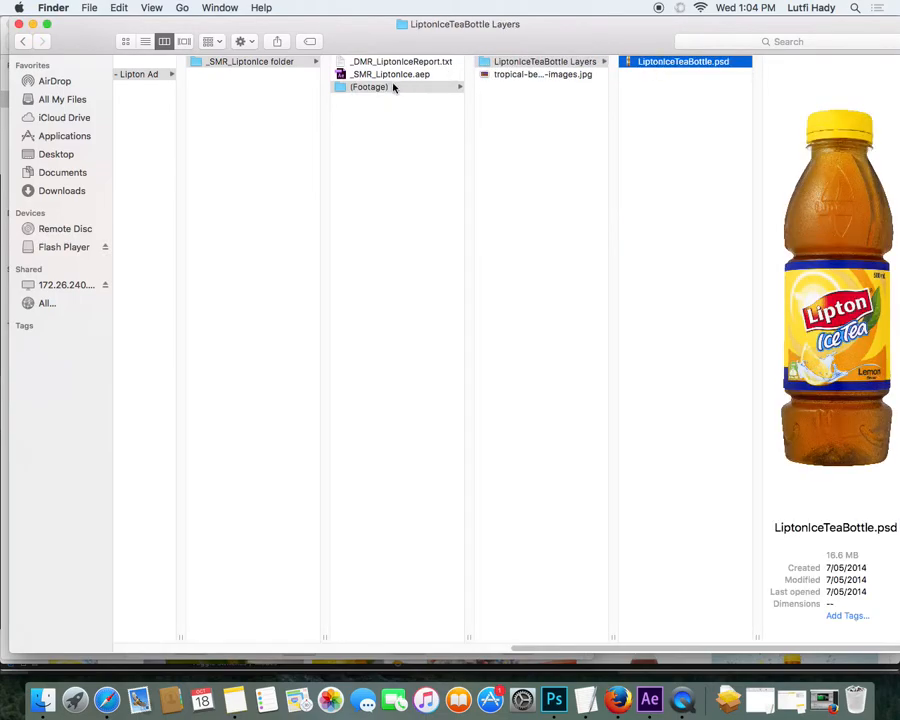
pyautogui.click(411, 86)
pyautogui.click(545, 62)
pyautogui.click(683, 62)
pyautogui.press('space')
pyautogui.press('space')
pyautogui.press('Left')
pyautogui.press('Left')
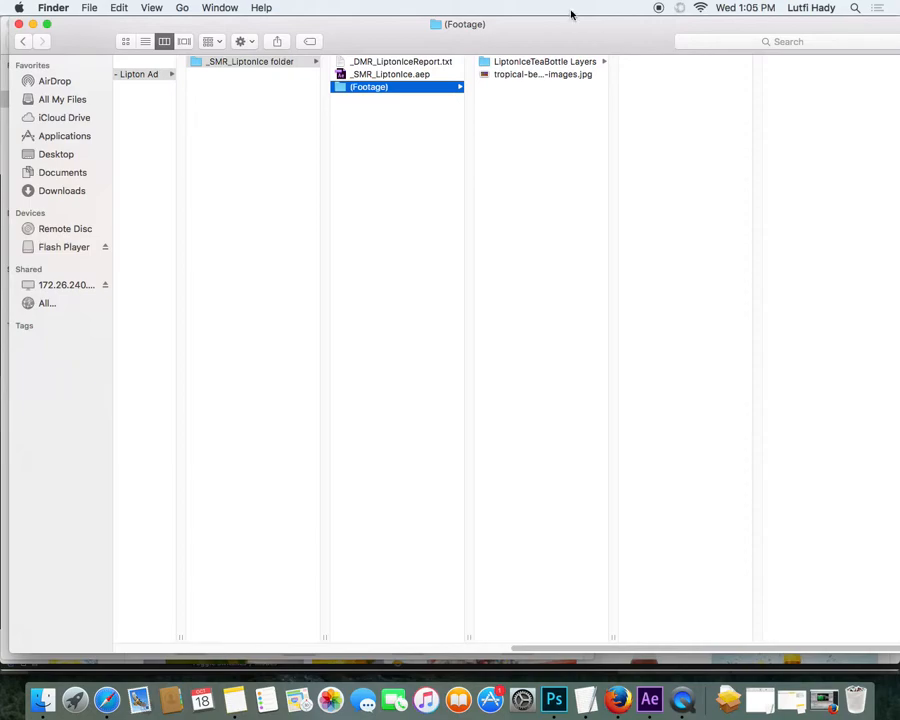
pyautogui.click(556, 63)
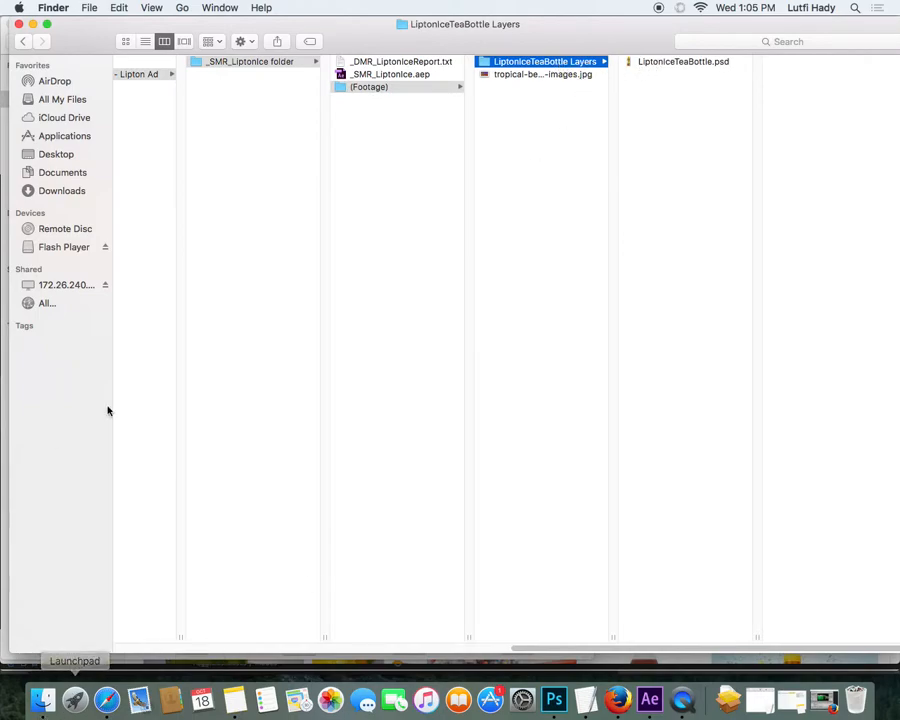
# Step: Switch to Photoshop and start opening a file, browsing to the Desktop
pyautogui.click(554, 699)
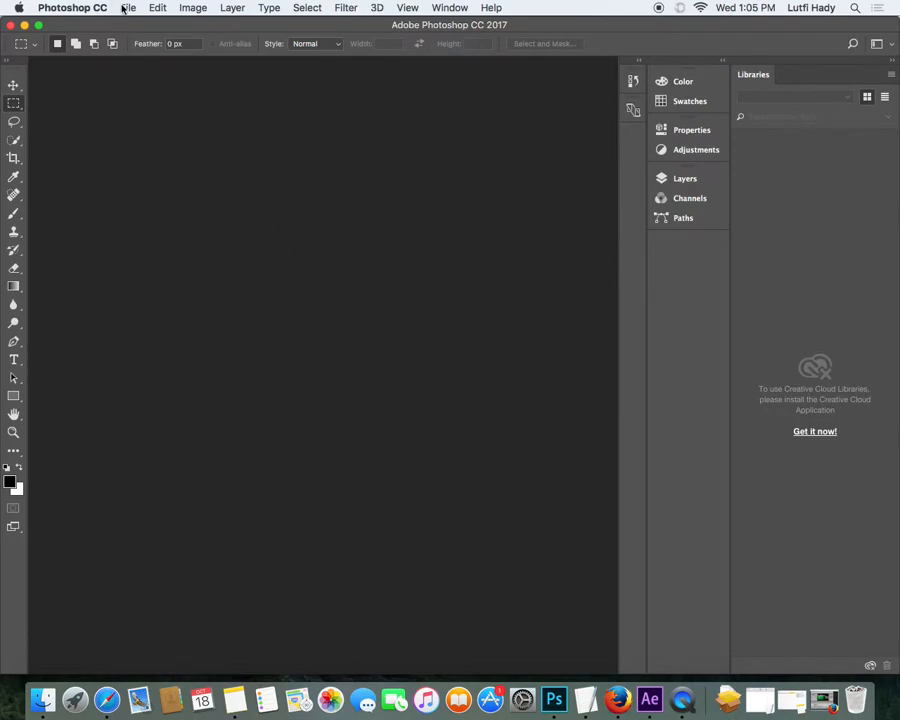
pyautogui.click(127, 7)
pyautogui.click(142, 38)
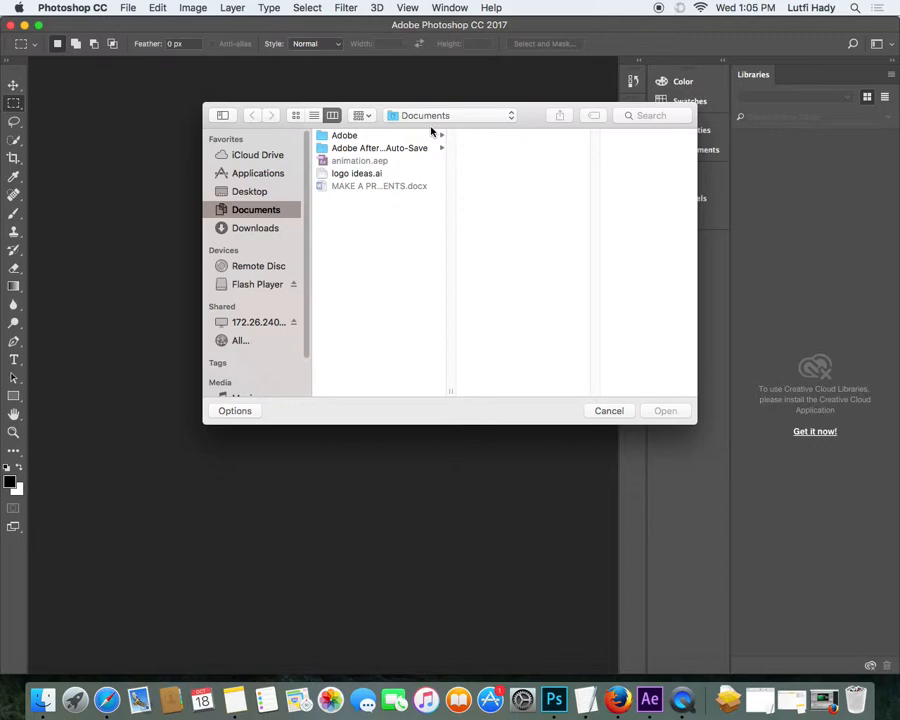
pyautogui.click(354, 148)
pyautogui.click(370, 137)
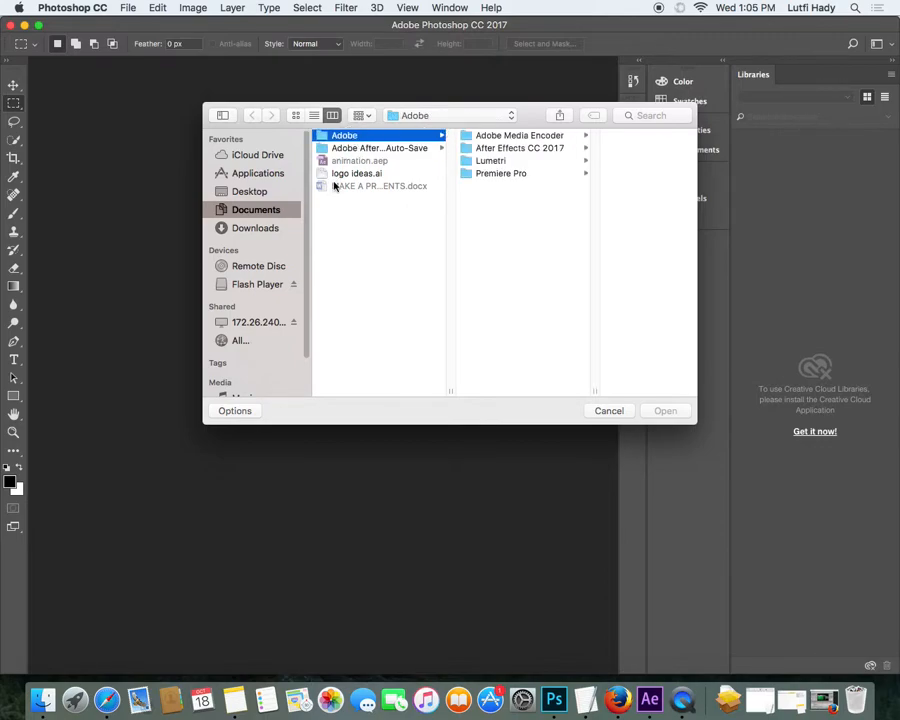
pyautogui.click(252, 284)
pyautogui.click(255, 192)
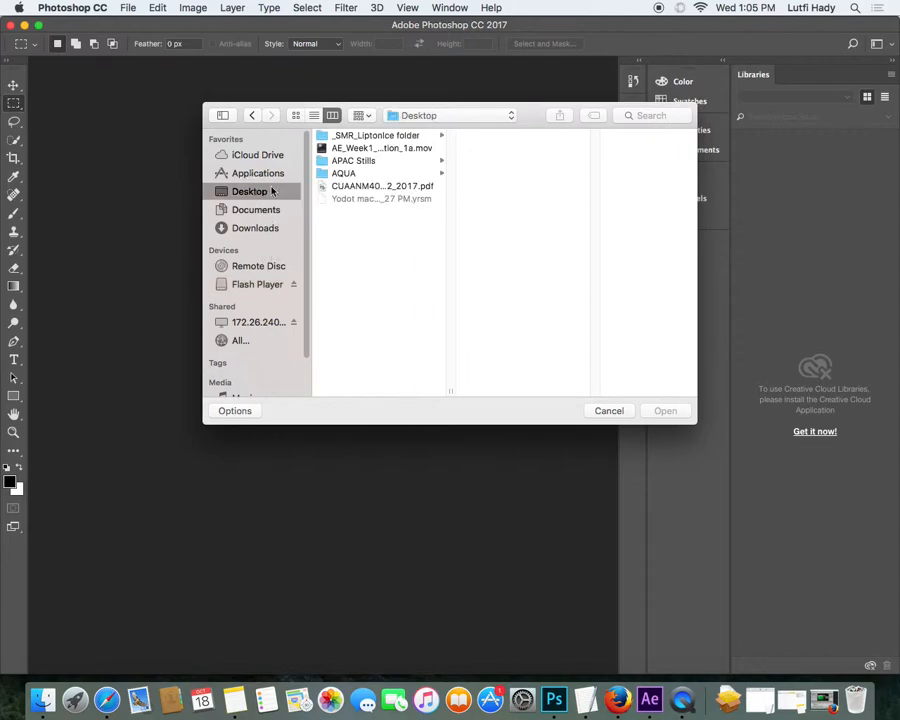
# Step: Open the tropical beach JPEG from the (Footage) folder inside _SMR_LiptonIce folder
pyautogui.click(370, 136)
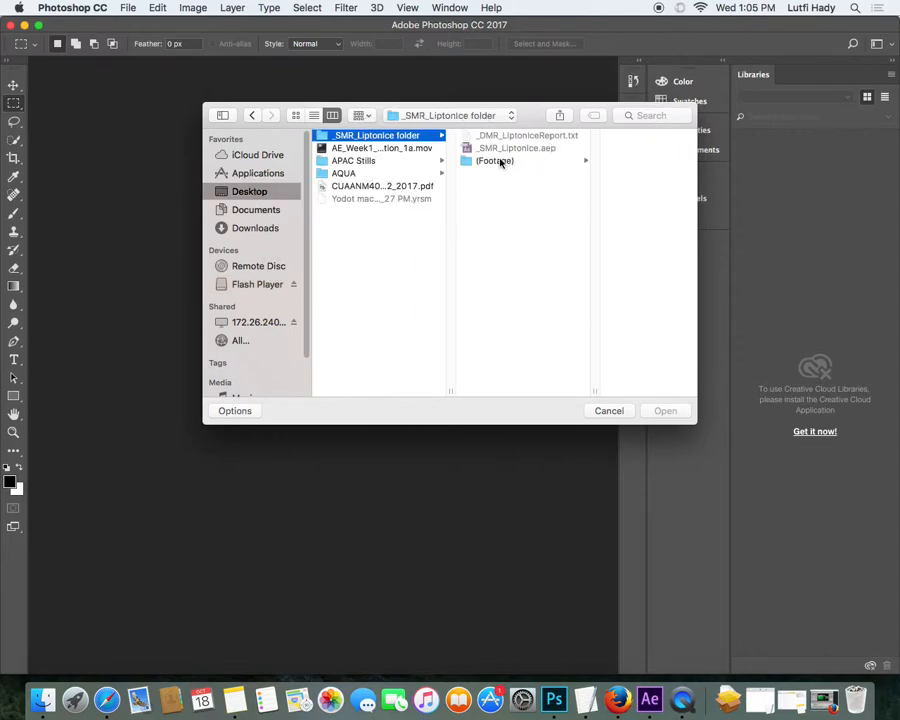
pyautogui.click(500, 161)
pyautogui.click(590, 135)
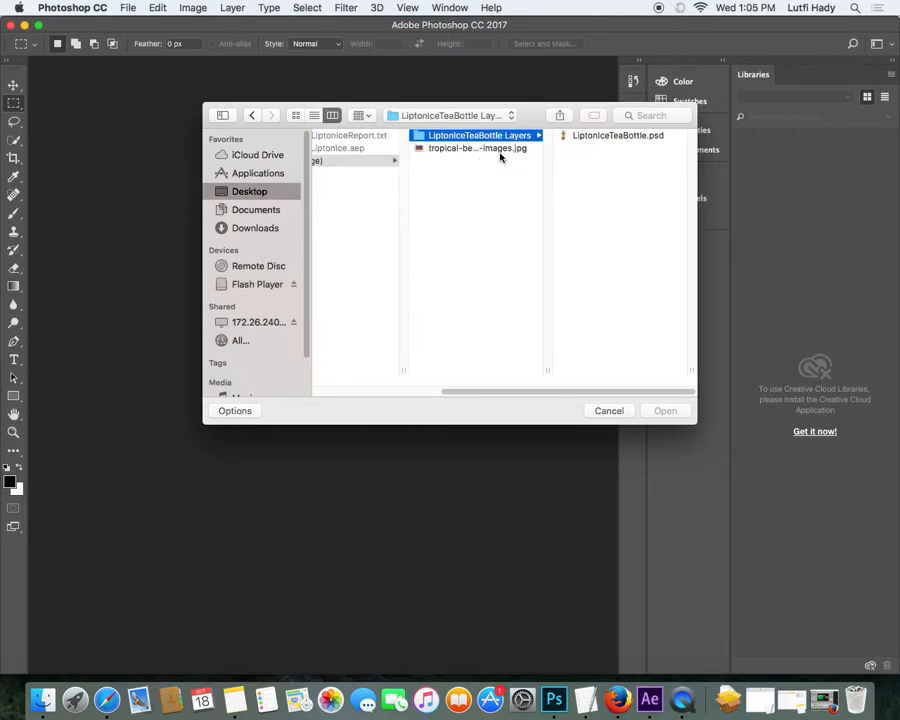
pyautogui.click(494, 152)
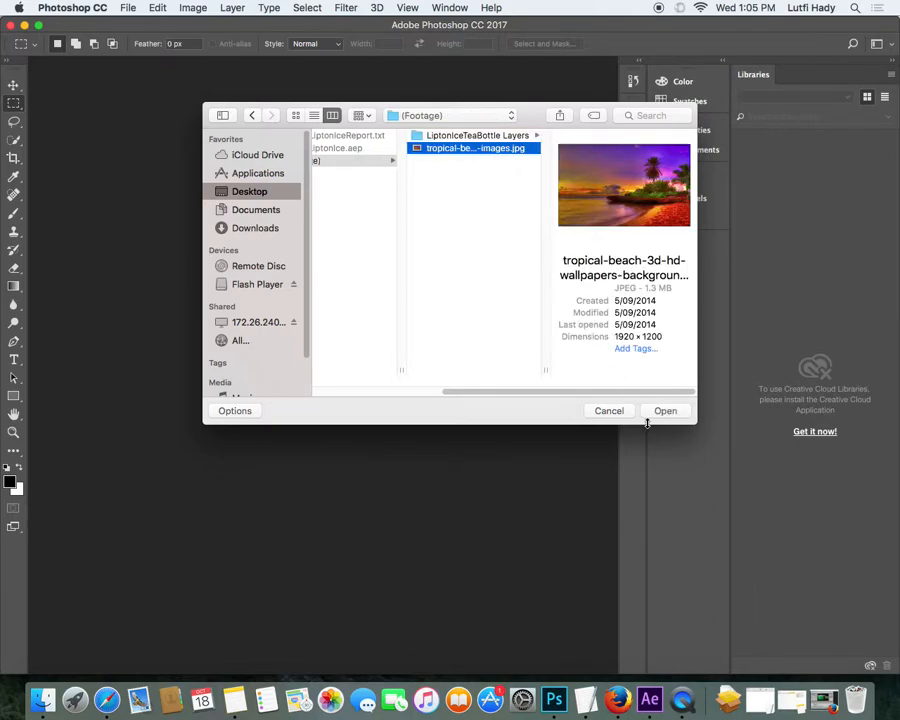
pyautogui.click(662, 412)
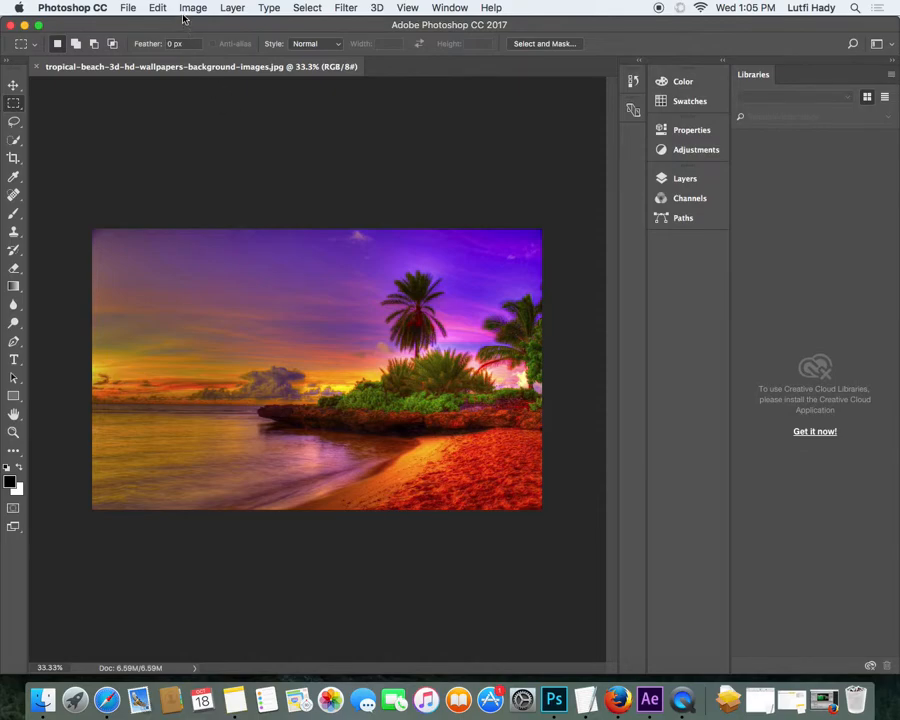
# Step: Check the beach image's pixel dimensions in Image Size and close it without changes
pyautogui.click(193, 8)
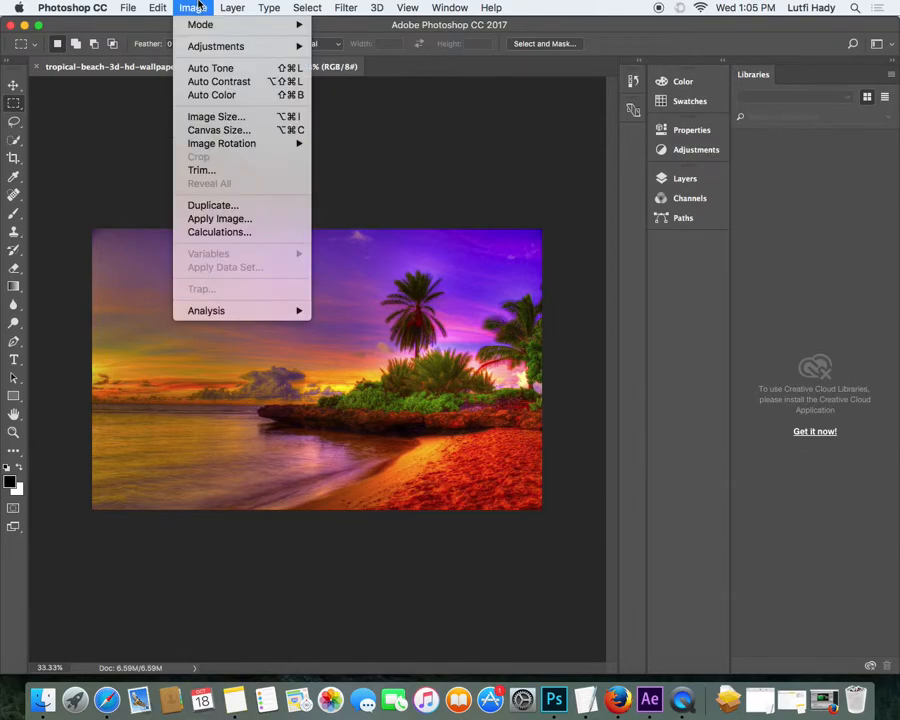
pyautogui.click(208, 117)
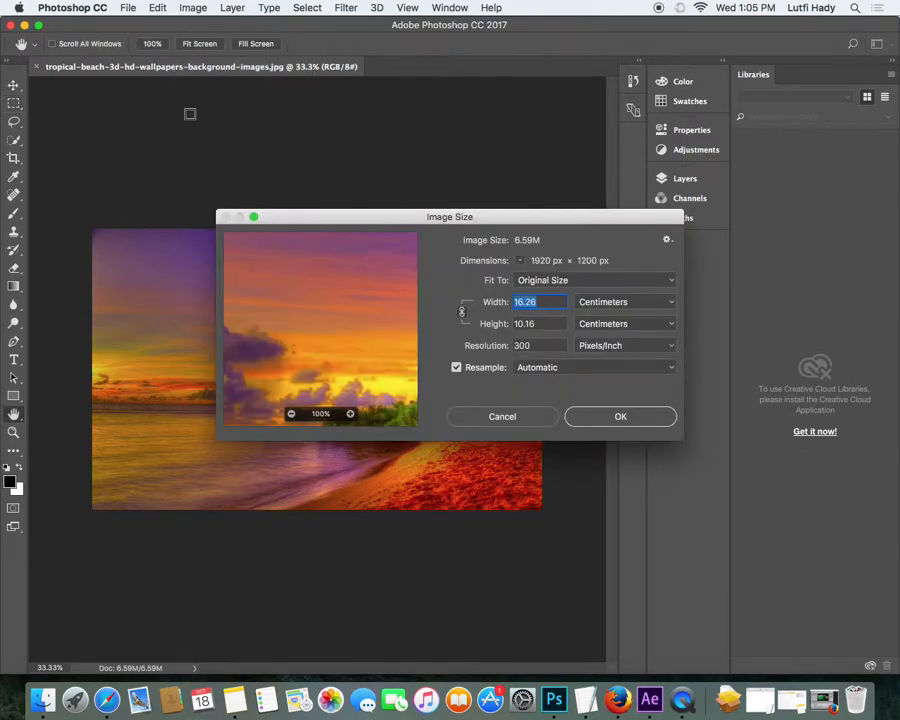
pyautogui.click(552, 285)
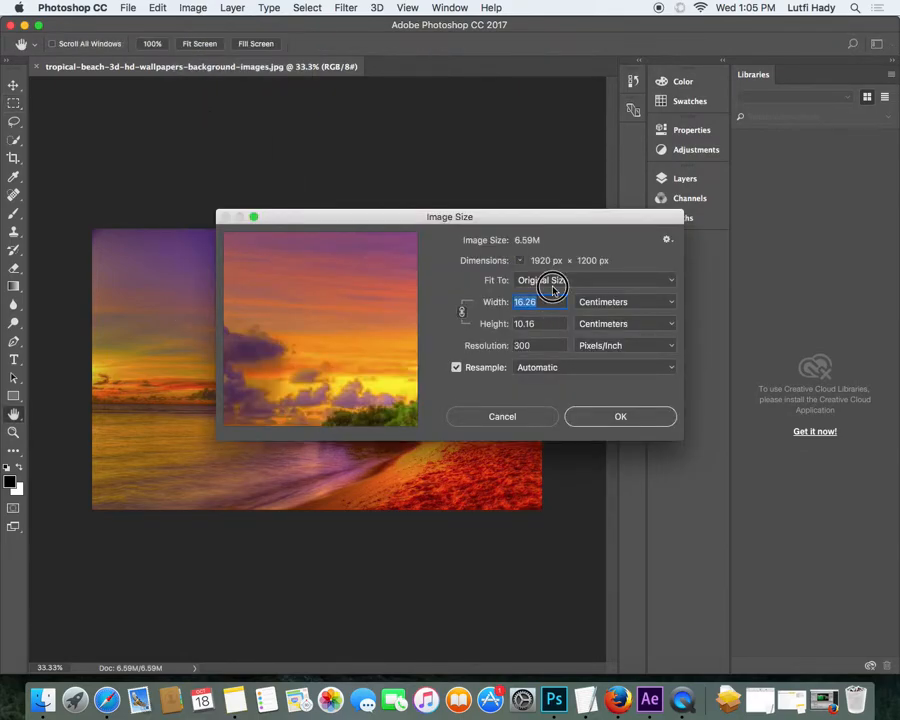
pyautogui.click(476, 280)
pyautogui.click(605, 306)
pyautogui.click(444, 269)
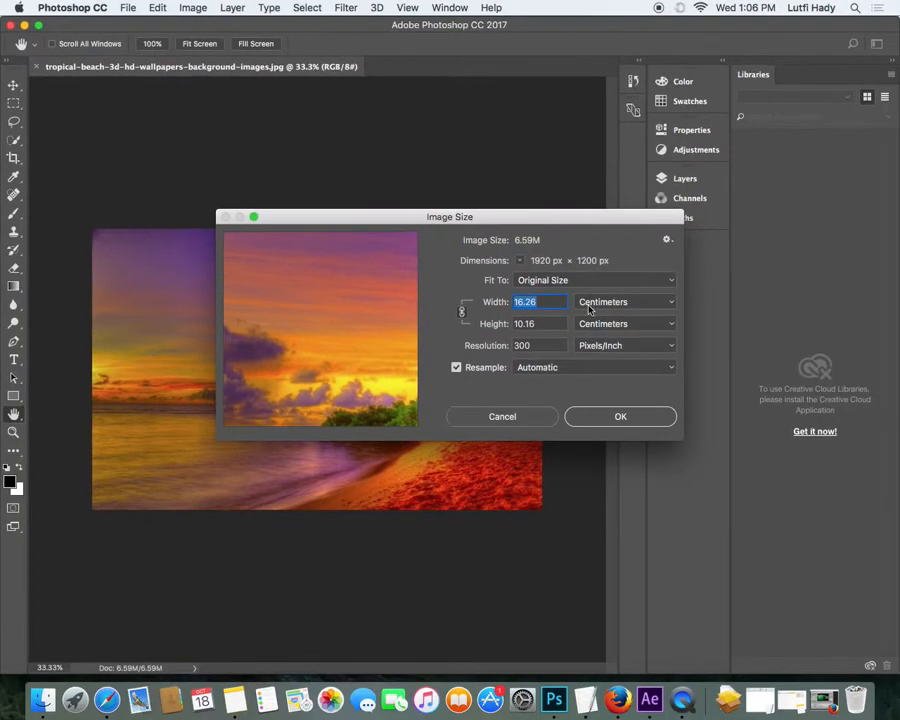
pyautogui.click(494, 417)
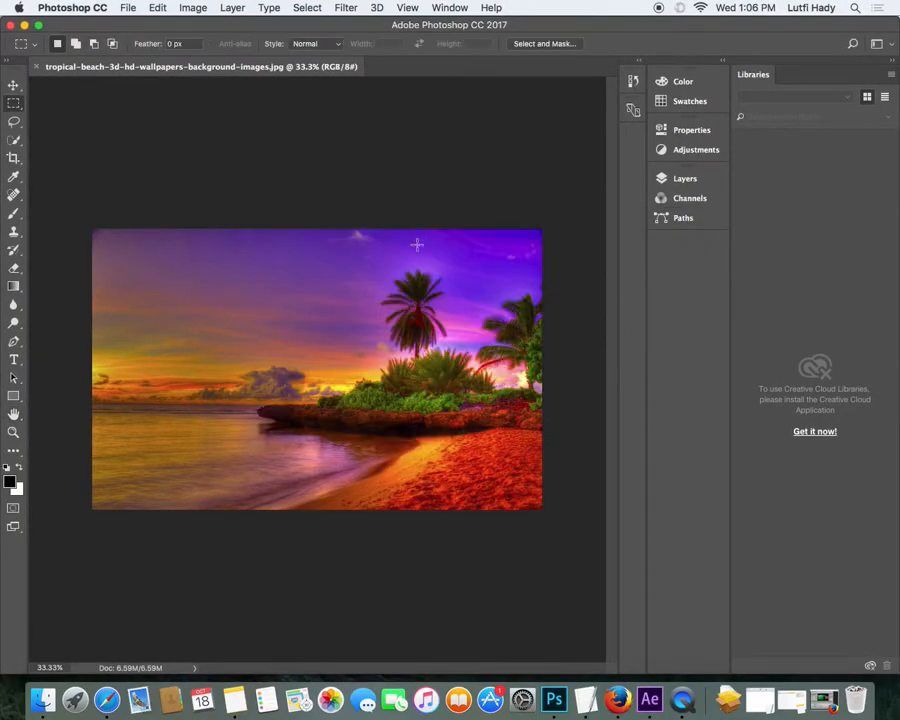
# Step: Crop the beach image's canvas height to 1080 pixels, keeping the width at 1920 pixels and accepting the clipping
pyautogui.click(191, 7)
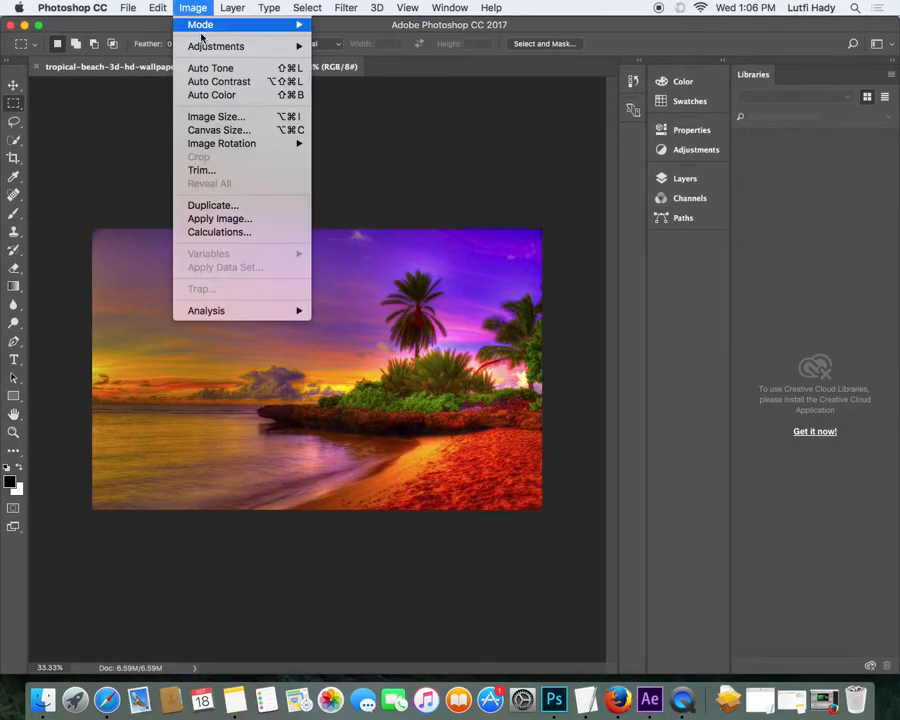
pyautogui.click(226, 135)
pyautogui.click(481, 310)
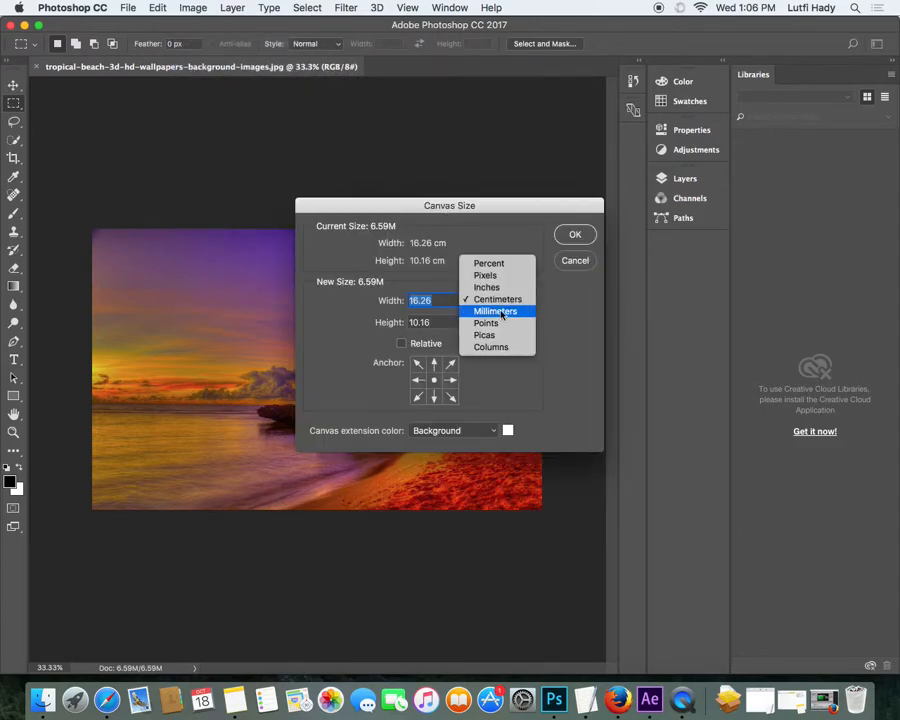
pyautogui.click(490, 276)
pyautogui.click(402, 321)
pyautogui.write('1080')
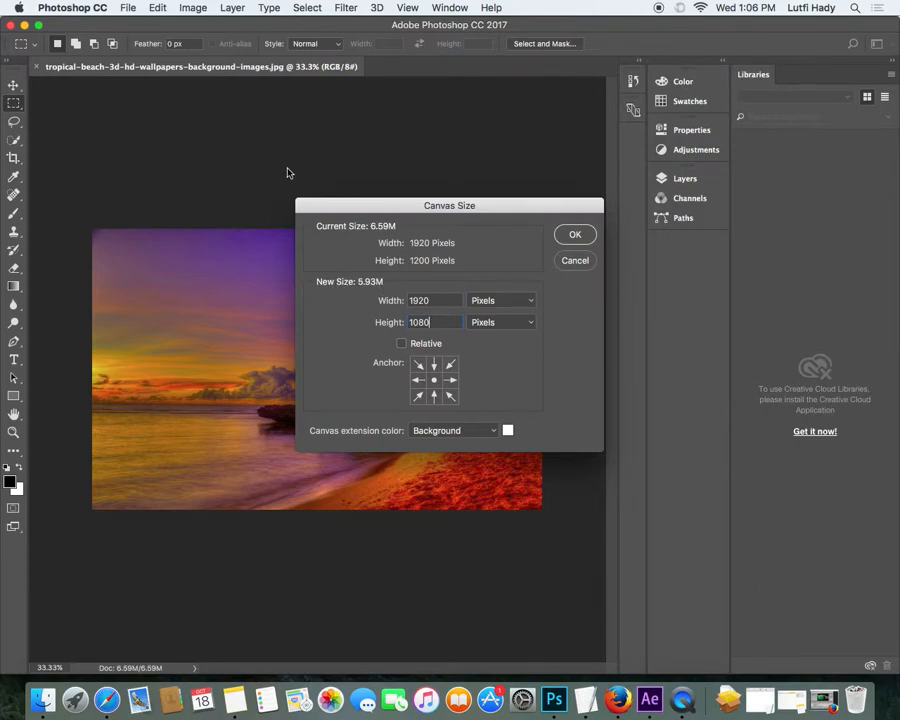
pyautogui.moveTo(424, 210); pyautogui.dragTo(456, 110)
pyautogui.click(594, 137)
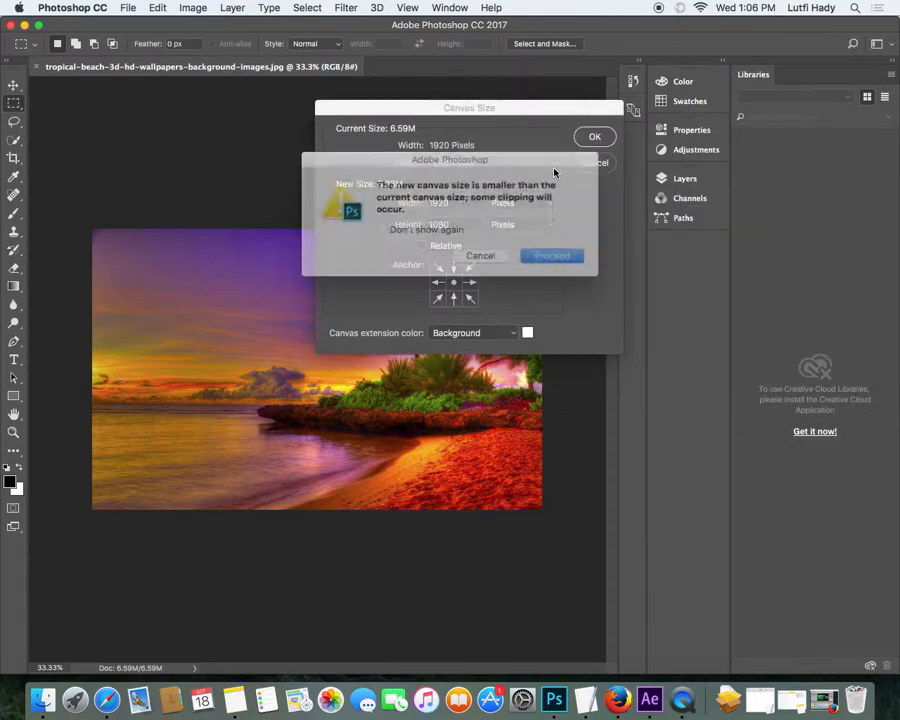
pyautogui.click(551, 256)
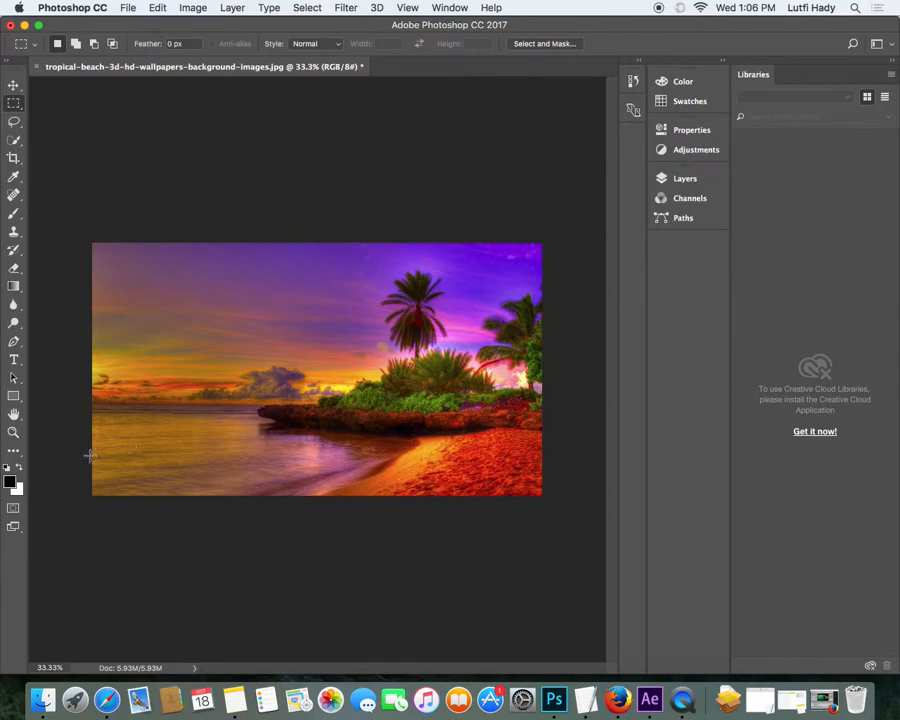
# Step: Verify the cropped canvas dimensions in pixels and leave Canvas Size without changes
pyautogui.click(190, 7)
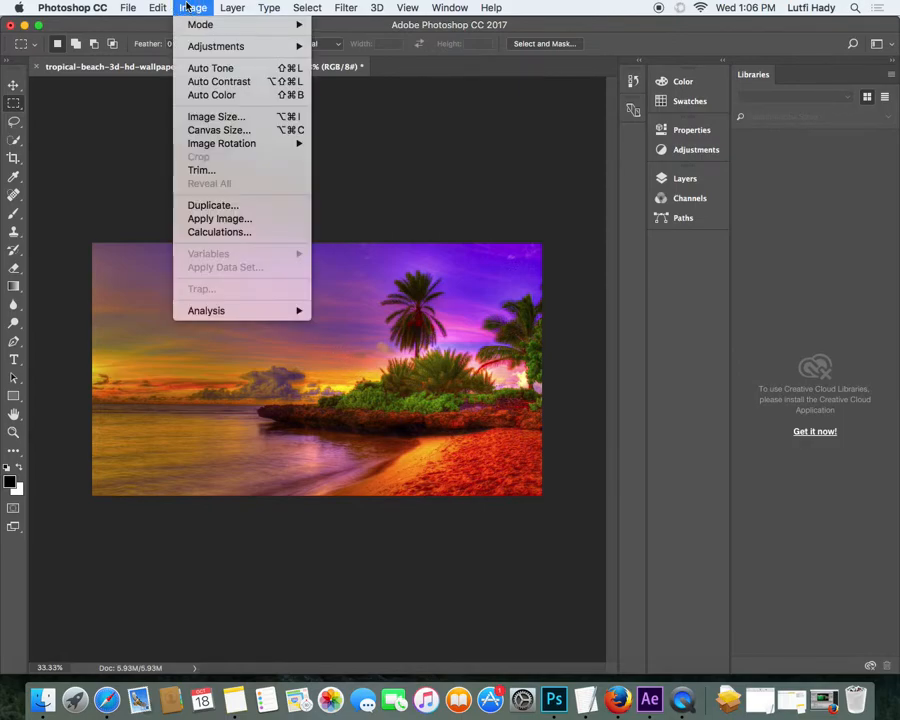
pyautogui.click(230, 133)
pyautogui.click(550, 203)
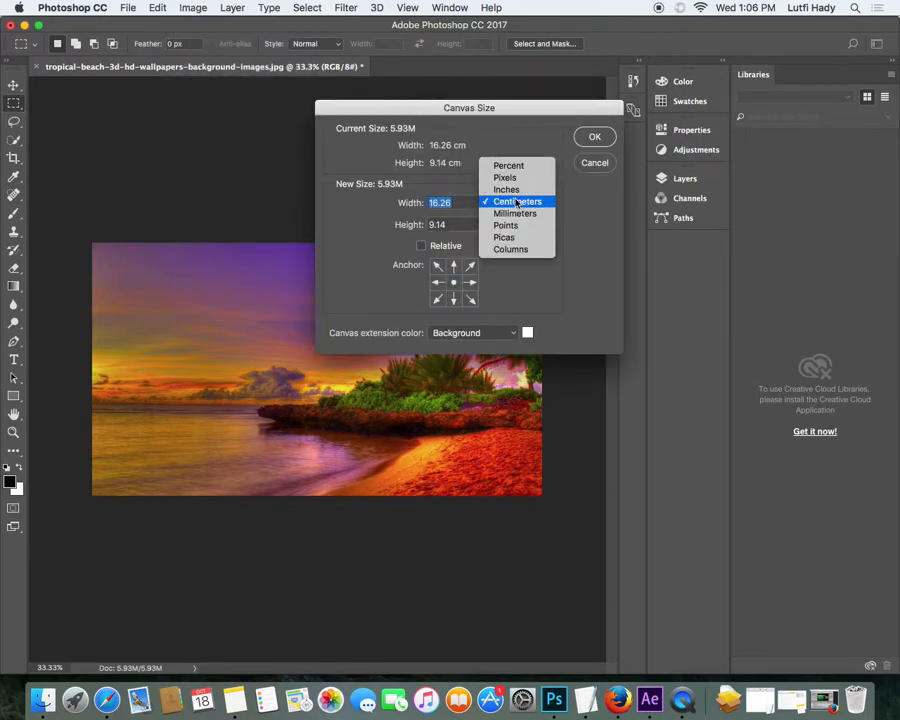
pyautogui.click(505, 177)
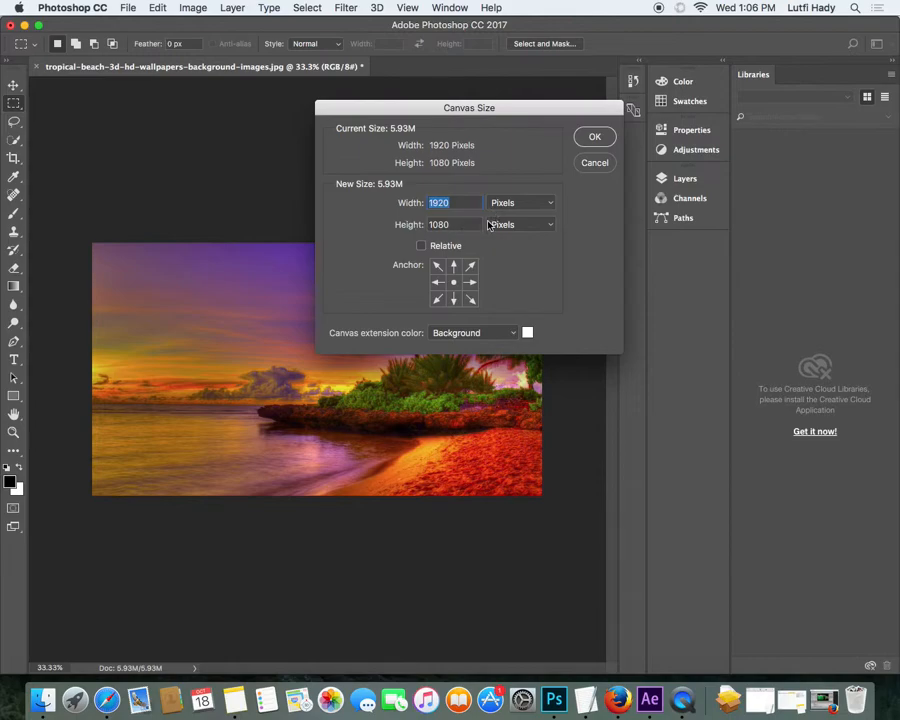
pyautogui.click(595, 164)
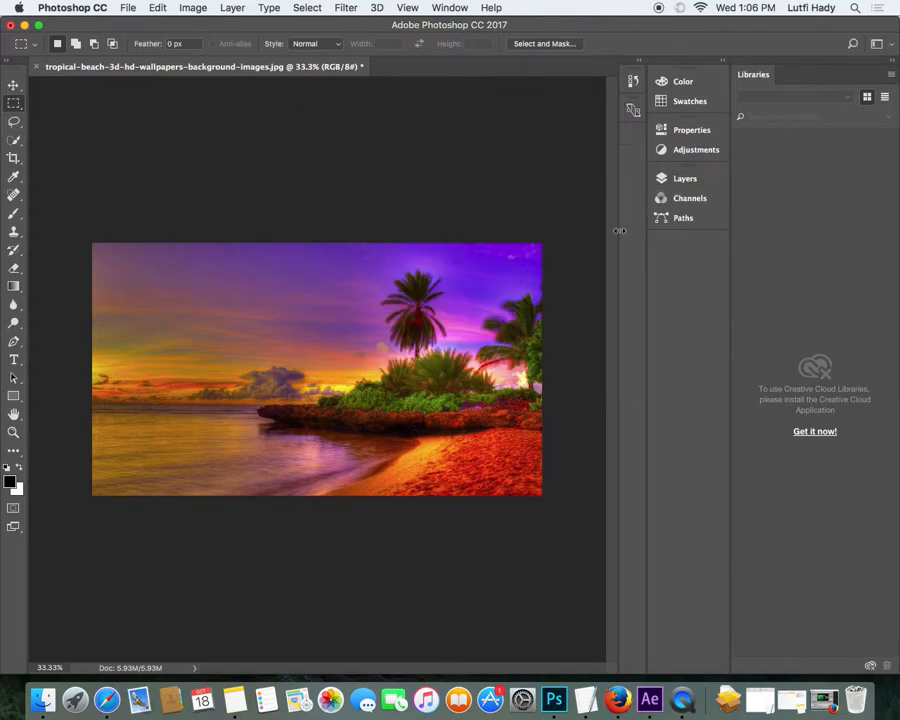
# Step: Place LiptonIceTeaBottle.psd from the LiptonIceTeaBottle Layers folder as an embedded object on the beach image
pyautogui.click(129, 8)
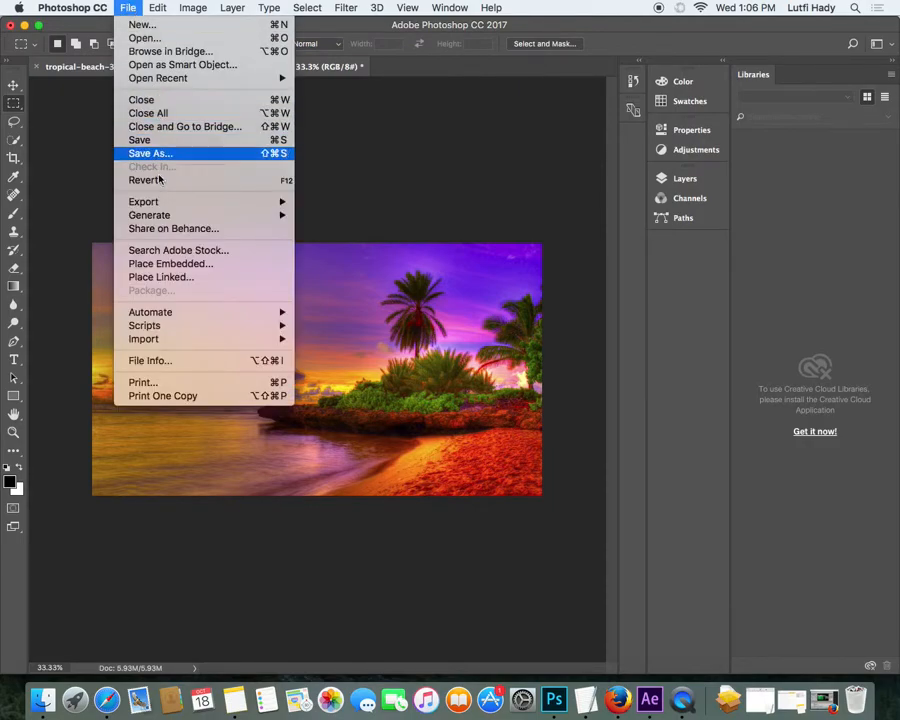
pyautogui.click(168, 266)
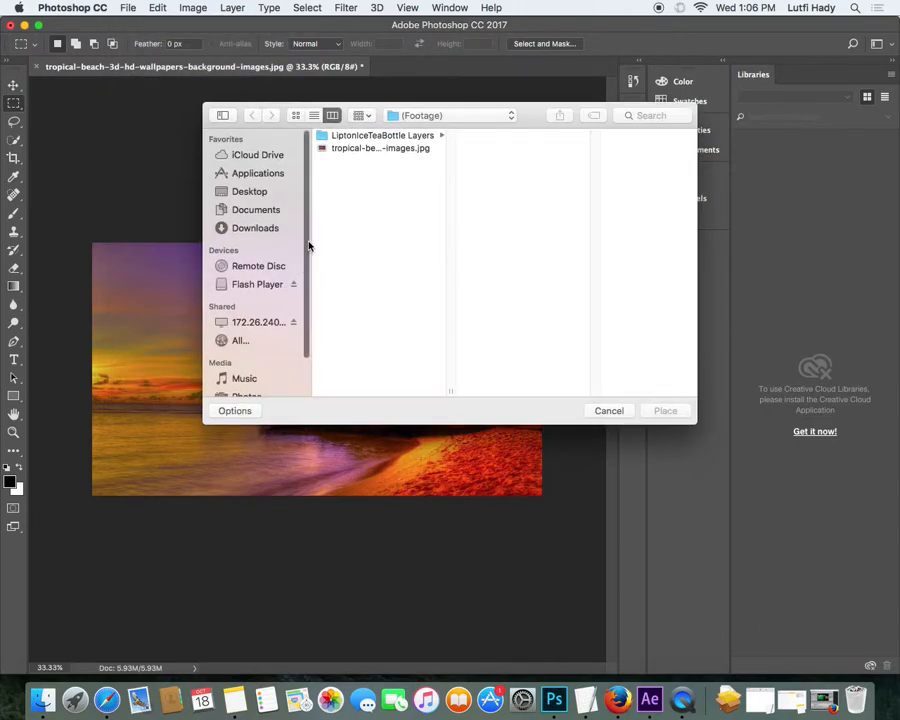
pyautogui.click(385, 137)
pyautogui.click(480, 136)
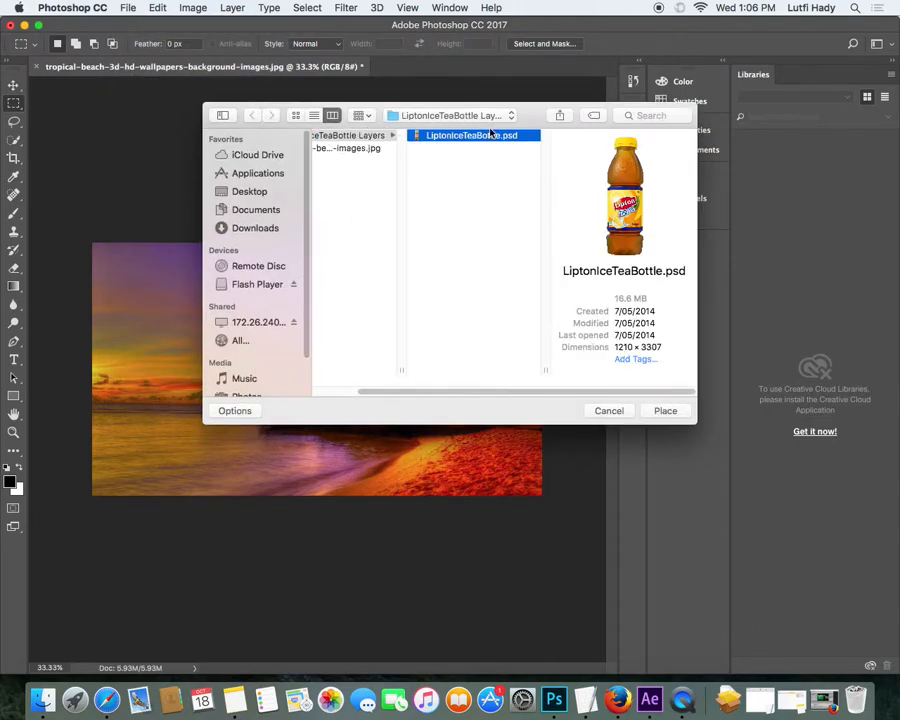
pyautogui.click(655, 412)
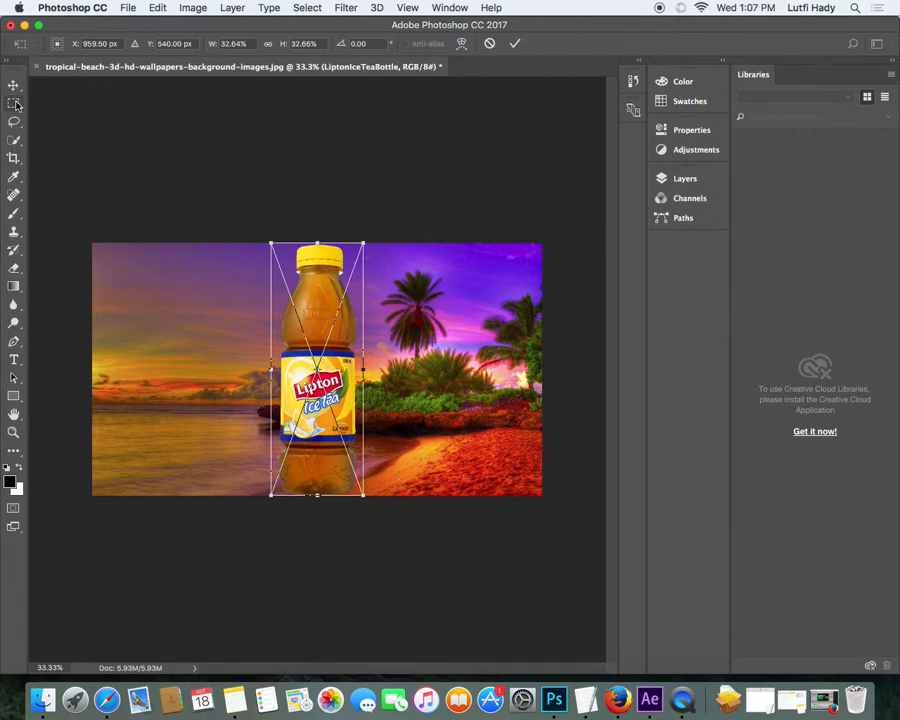
# Step: Scale the placed bottle down proportionally to about 28% around its centre and commit the placement
pyautogui.moveTo(362, 241); pyautogui.dragTo(349, 259)
pyautogui.click(362, 245)
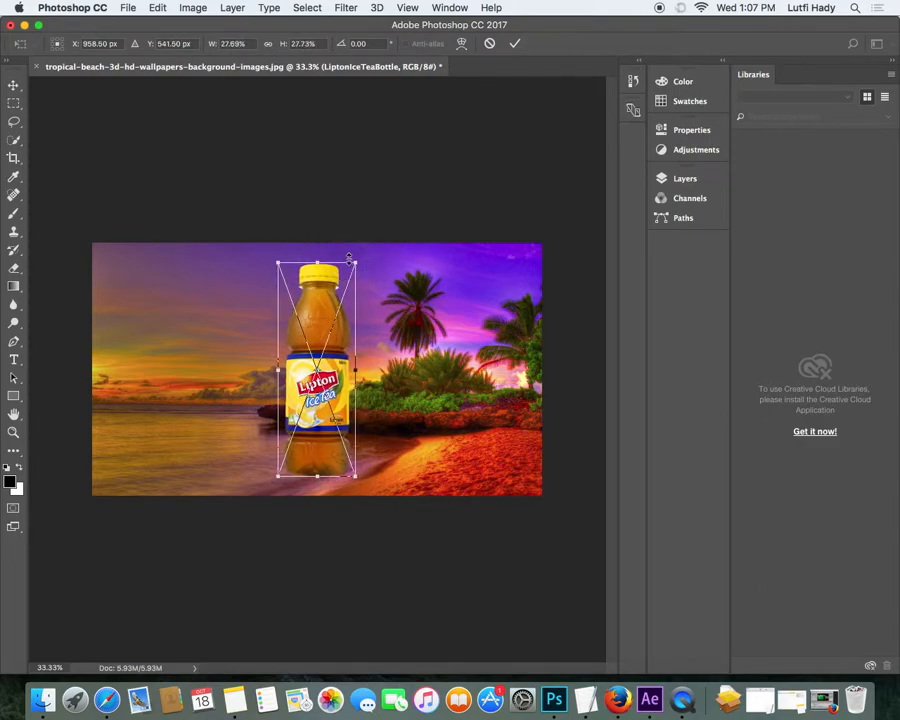
pyautogui.click(515, 43)
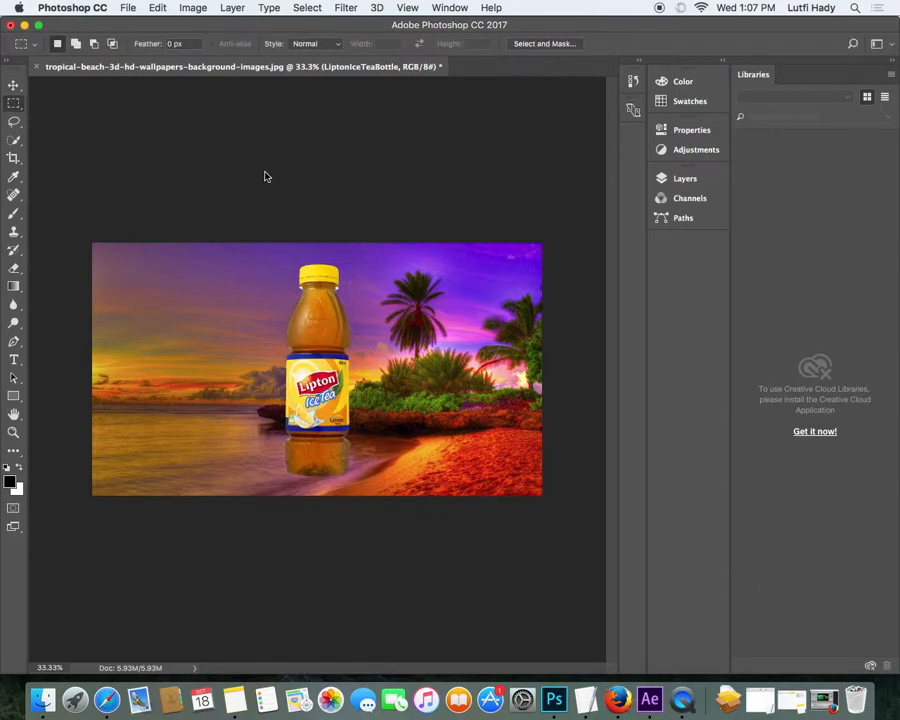
# Step: Move the bottle layer over the water in the left part of the beach image
pyautogui.press('v')
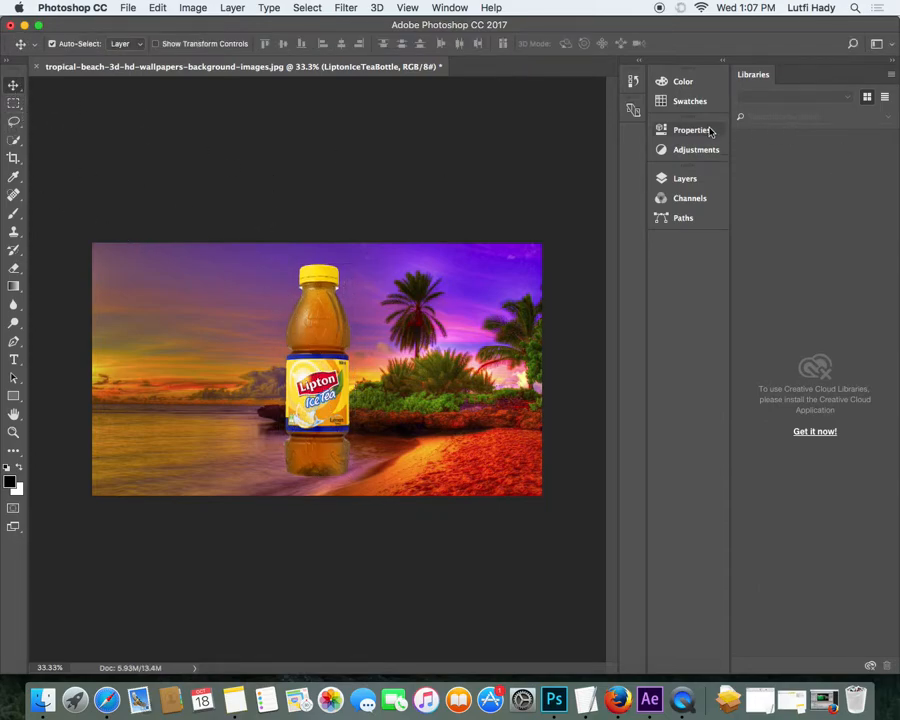
pyautogui.click(690, 180)
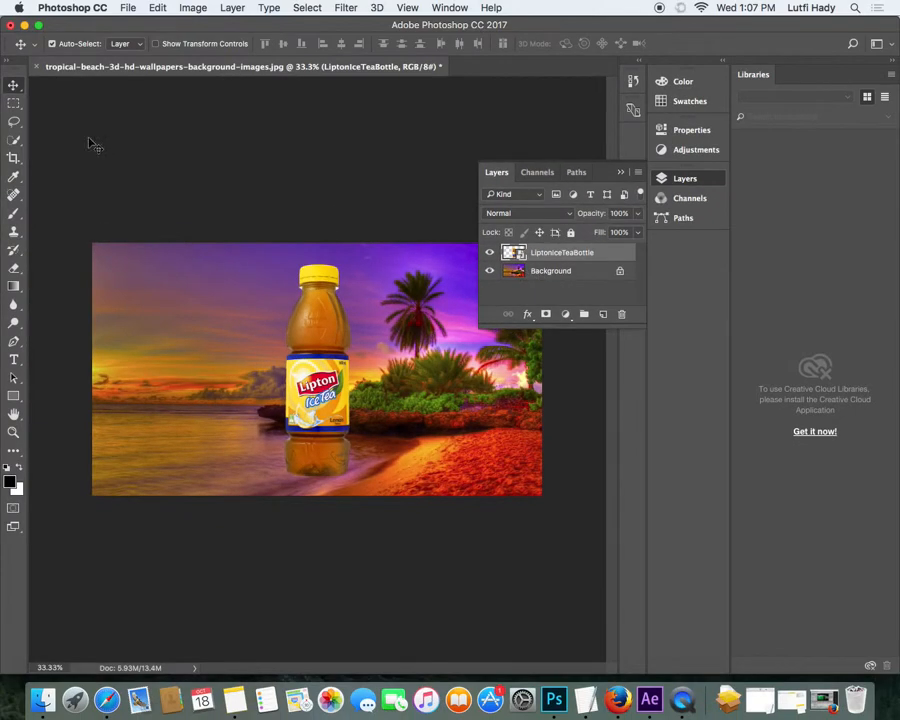
pyautogui.moveTo(110, 483); pyautogui.dragTo(23, 443)
pyautogui.moveTo(243, 364); pyautogui.dragTo(352, 384)
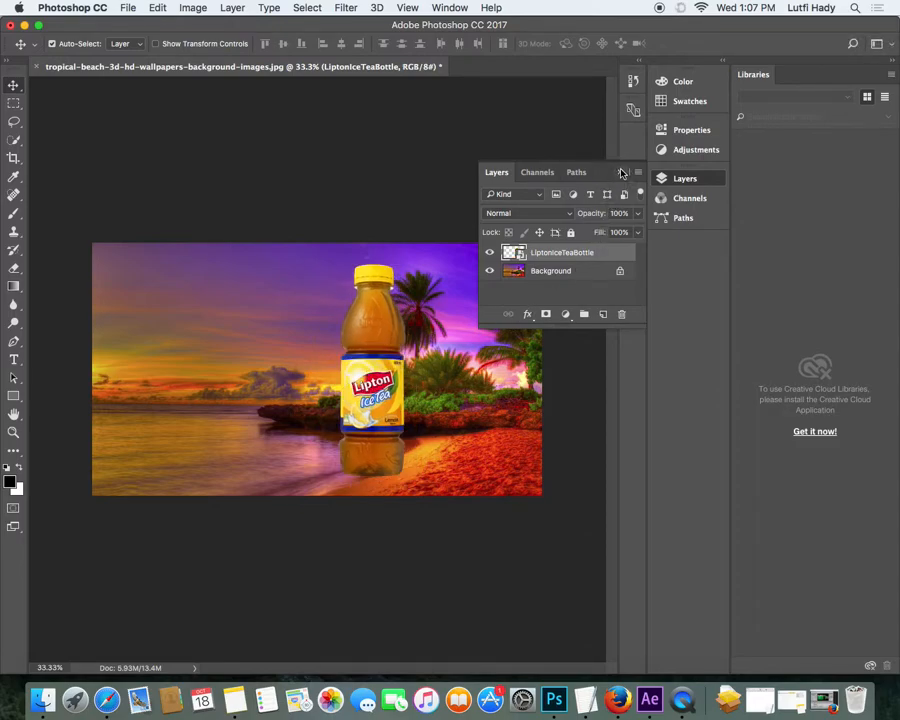
pyautogui.click(617, 175)
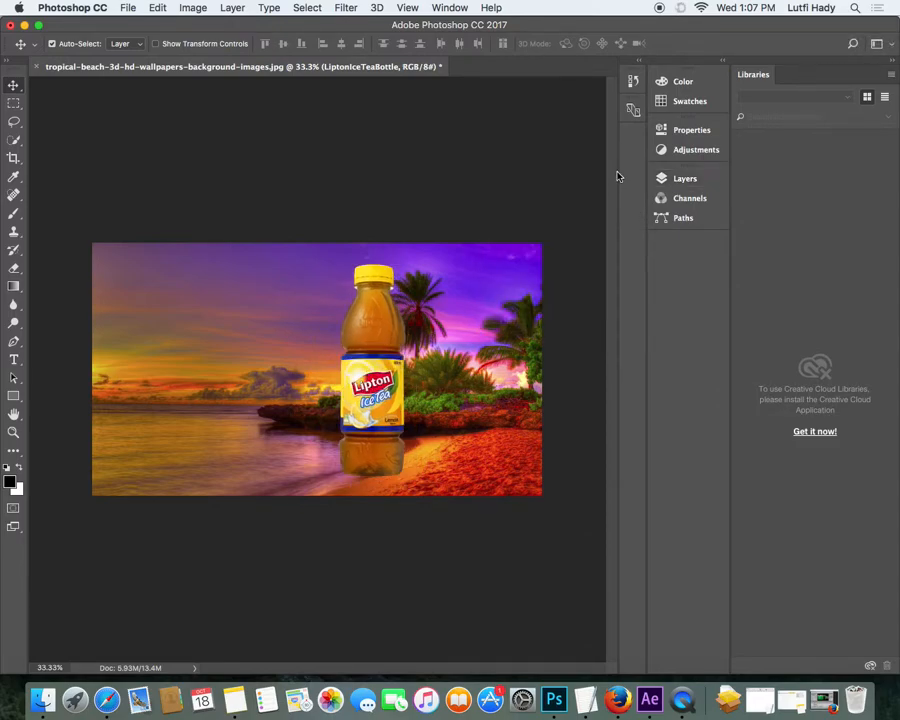
pyautogui.moveTo(378, 346); pyautogui.dragTo(192, 373)
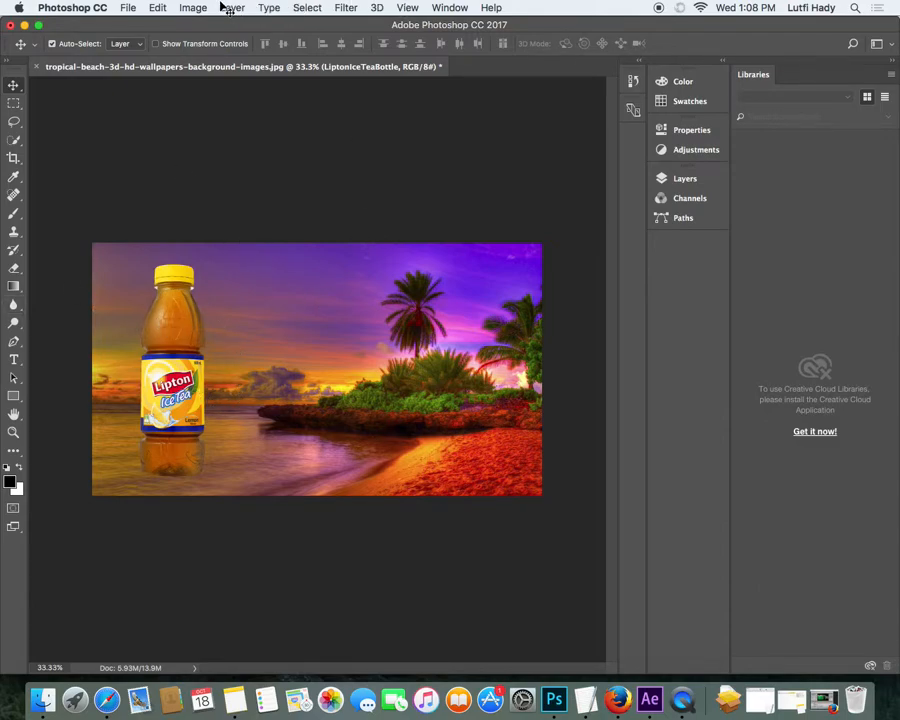
# Step: Add the text "Take a break with..." in the sky between the bottle and the tall palm
pyautogui.click(14, 359)
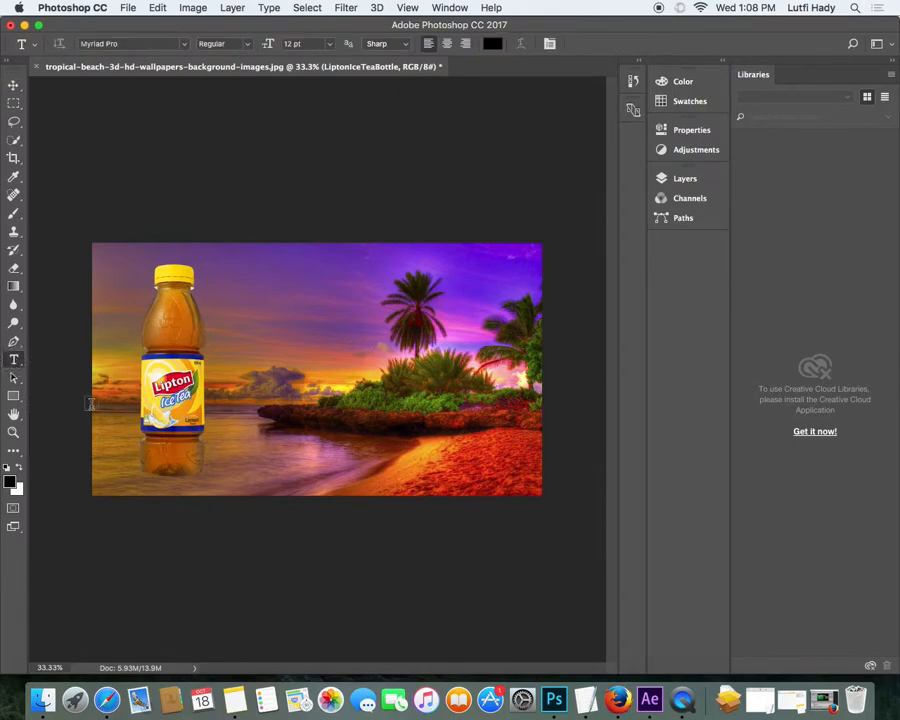
pyautogui.click(272, 305)
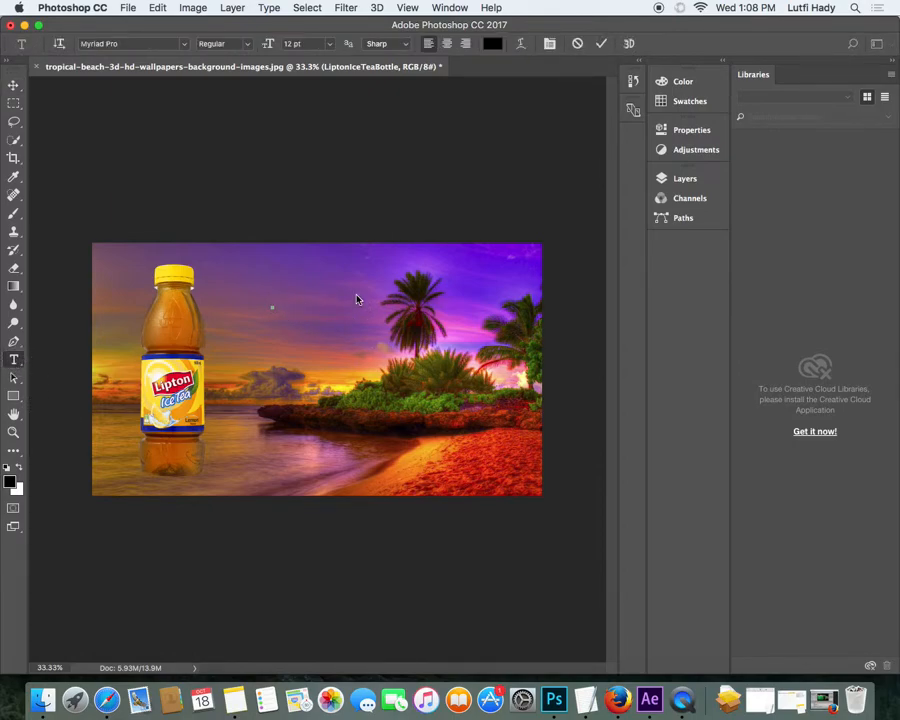
pyautogui.write('Take a break with...')
pyautogui.click(14, 85)
# Step: Move the "Take a break with..." text layer to the upper-left sky of the beach image
pyautogui.moveTo(318, 307); pyautogui.dragTo(199, 366)
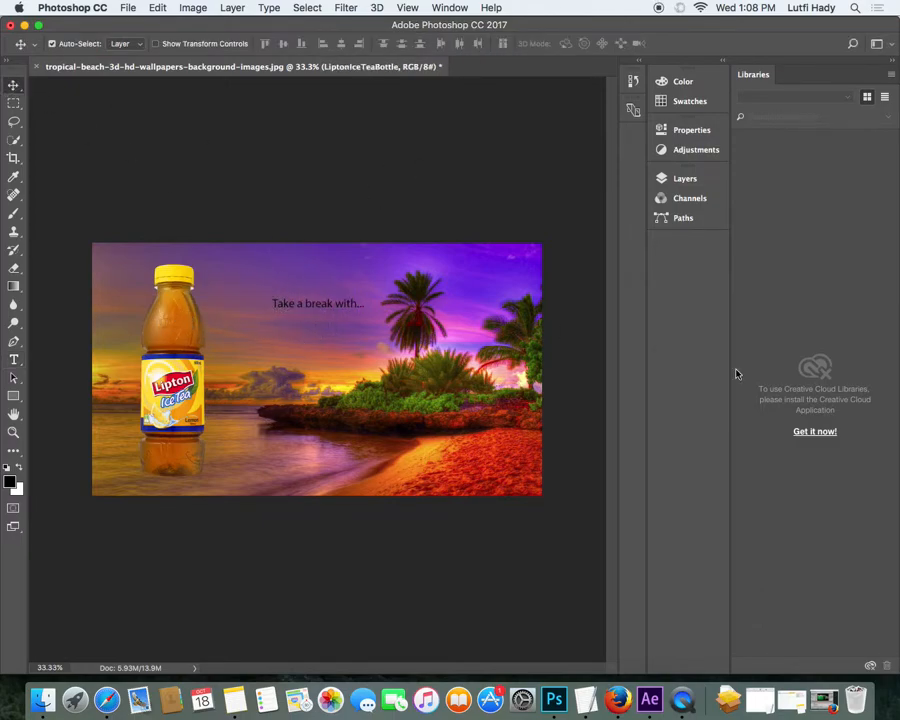
pyautogui.click(682, 180)
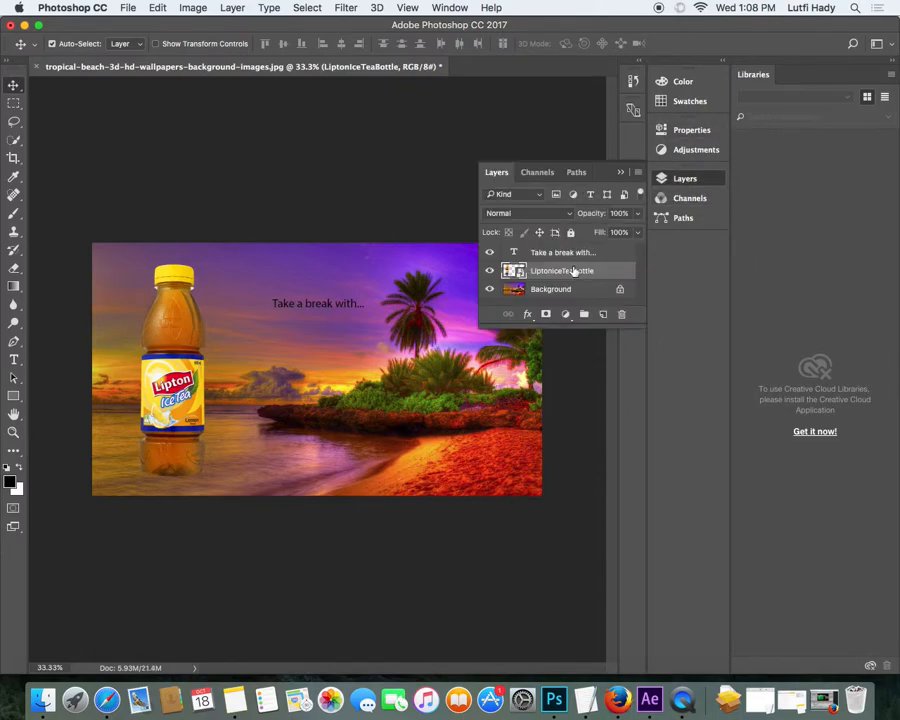
pyautogui.click(575, 253)
pyautogui.moveTo(309, 305); pyautogui.dragTo(187, 288)
# Step: Move the LiptonIceTeaBottle layer to the right part of the image, in front of the tall palm
pyautogui.click(558, 272)
pyautogui.moveTo(191, 382); pyautogui.dragTo(340, 382)
pyautogui.click(622, 173)
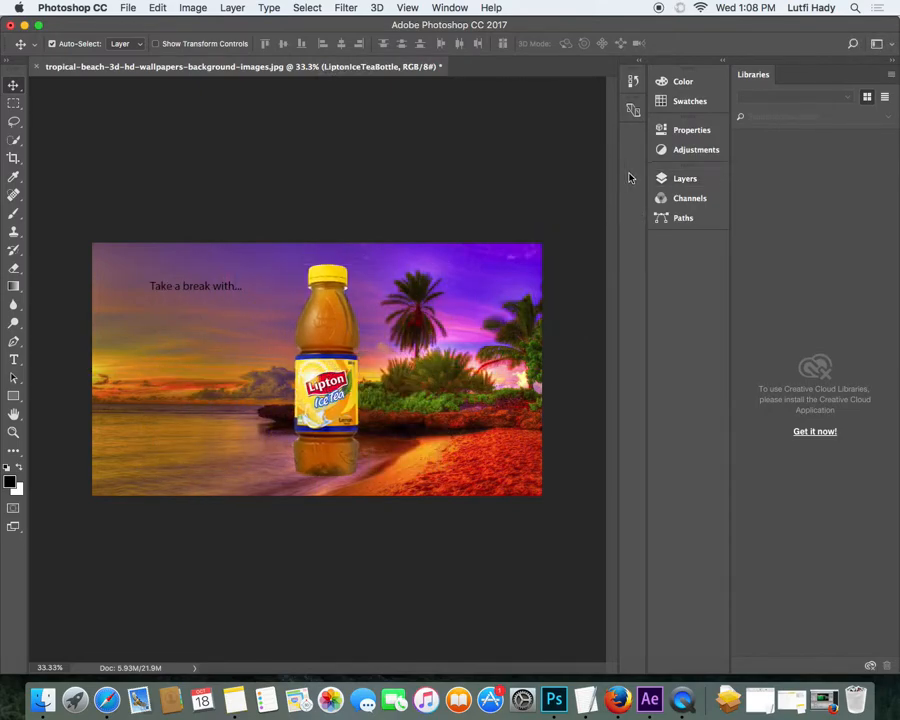
pyautogui.moveTo(302, 330); pyautogui.dragTo(444, 349)
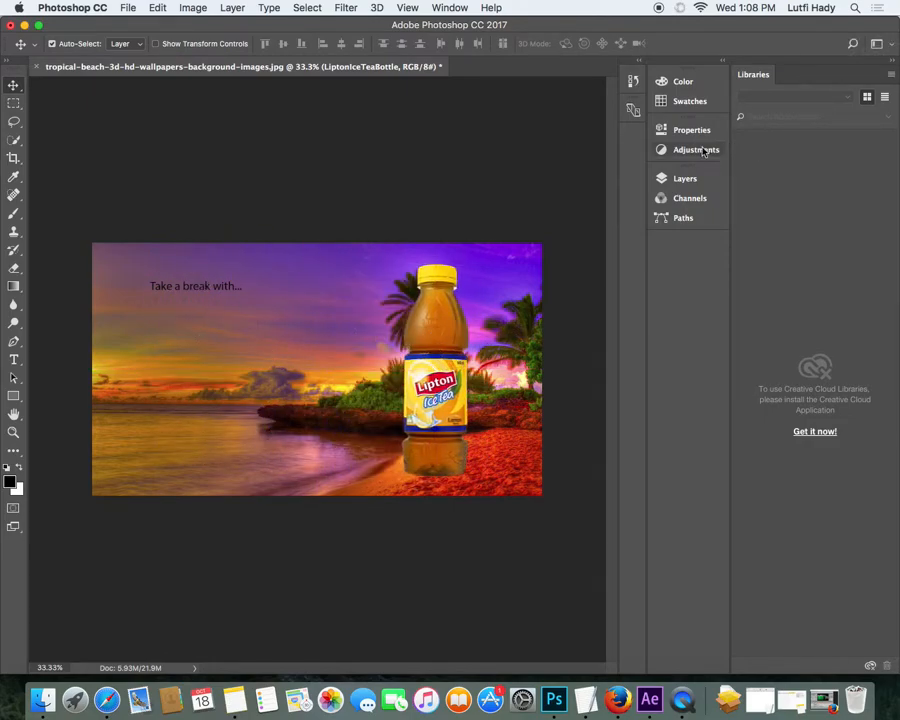
# Step: Unlock the Background layer holding the beach image so that it becomes a regular editable layer
pyautogui.click(705, 180)
pyautogui.click(556, 291)
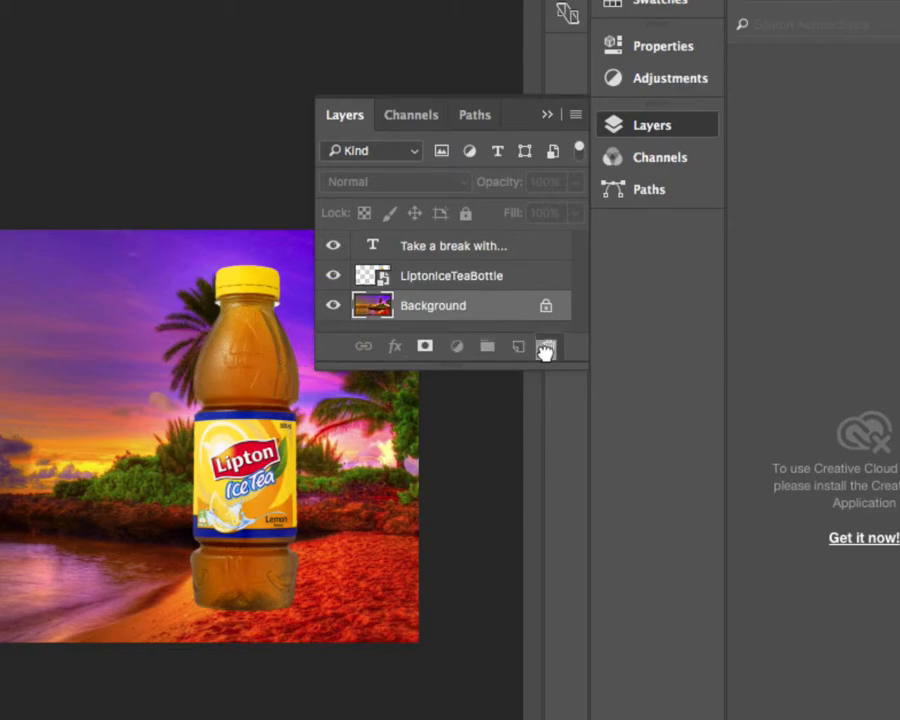
pyautogui.click(545, 306)
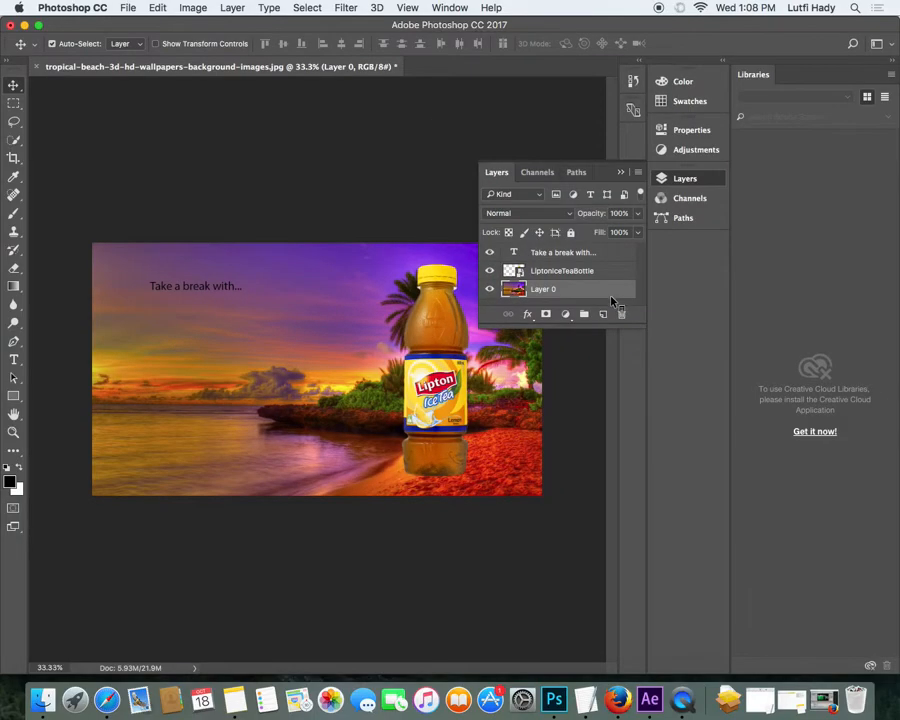
# Step: Flip the beach image layer horizontally so the palms are on the opposite side from the bottle
pyautogui.click(585, 294)
pyautogui.click(193, 7)
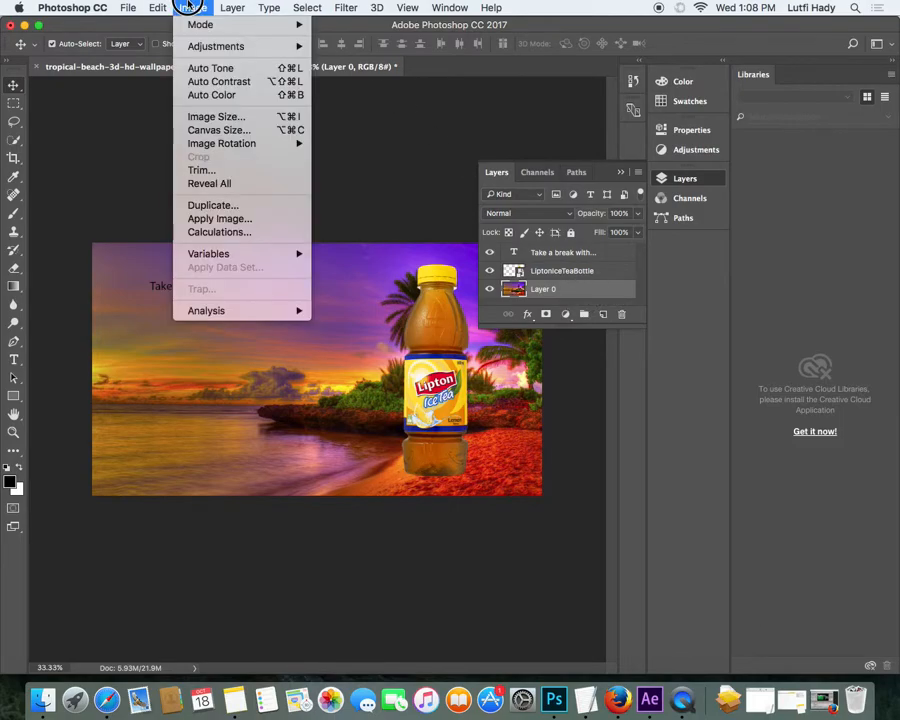
pyautogui.moveTo(207, 45)
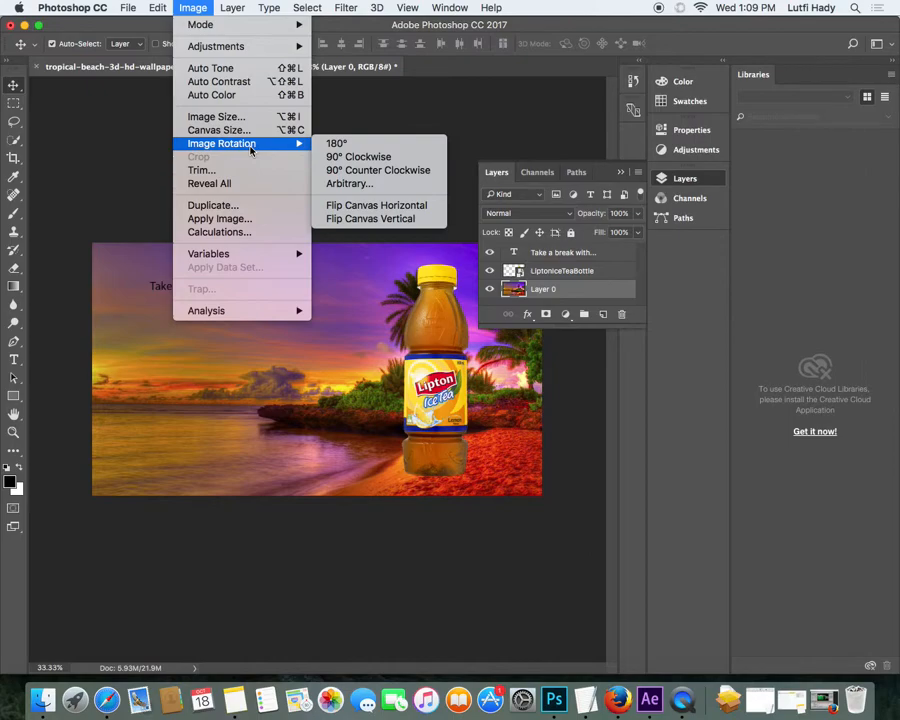
pyautogui.moveTo(230, 46)
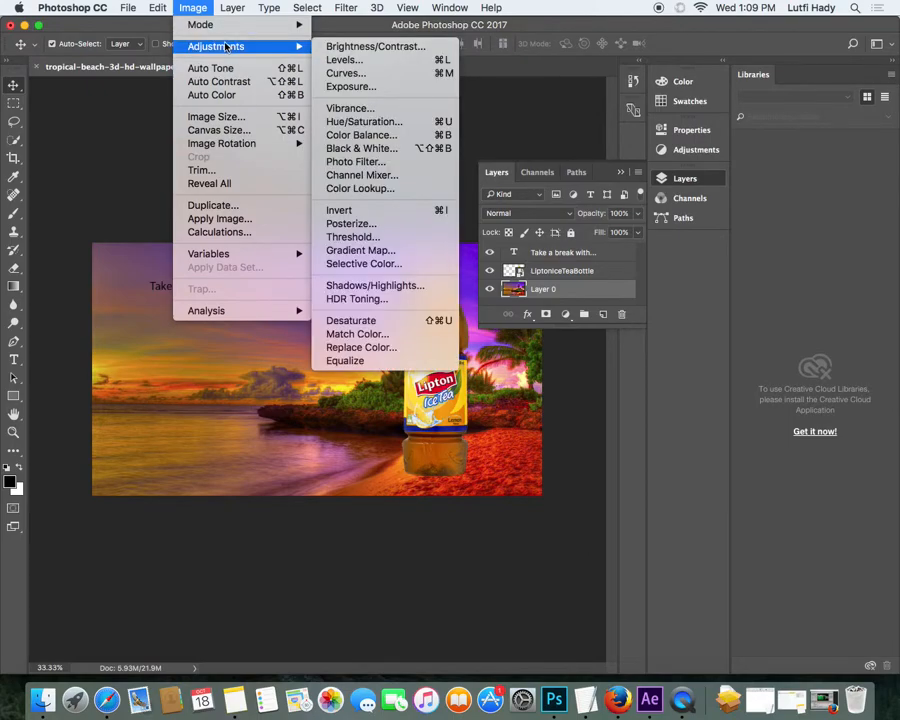
pyautogui.moveTo(151, 8)
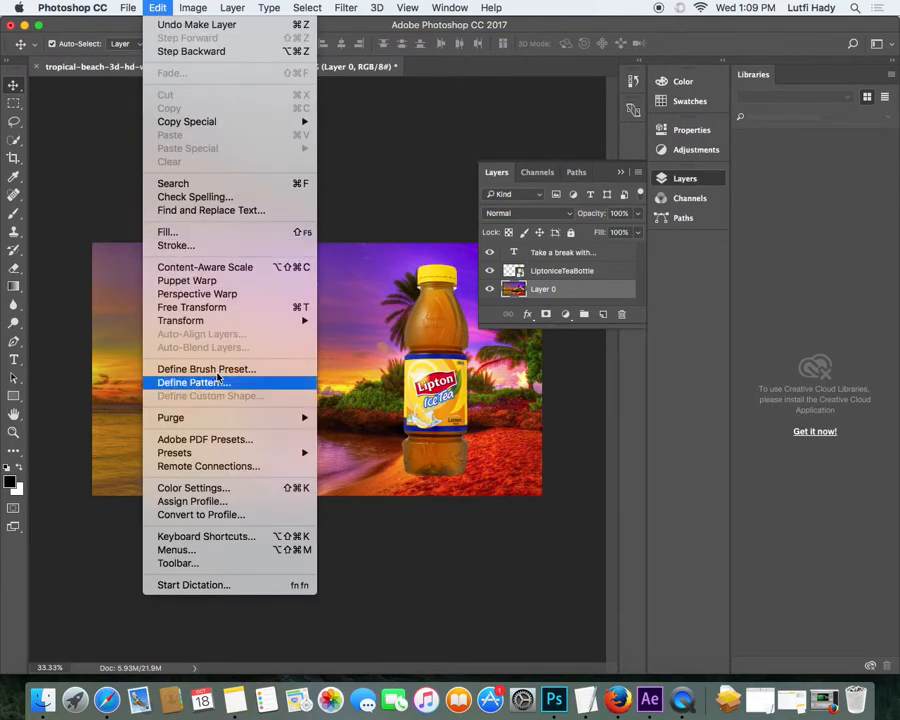
pyautogui.moveTo(290, 320)
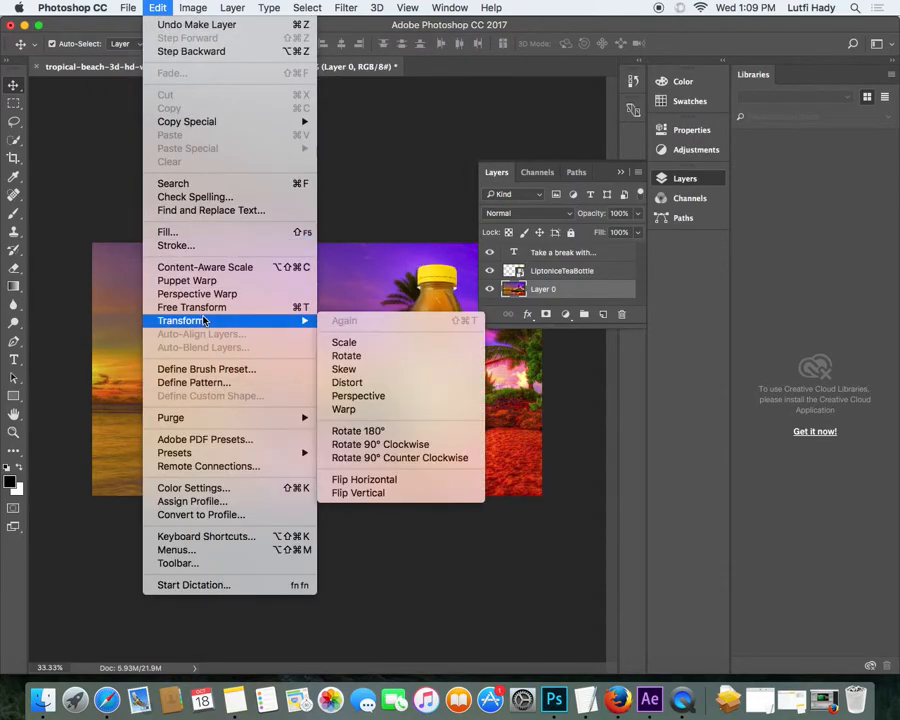
pyautogui.click(392, 483)
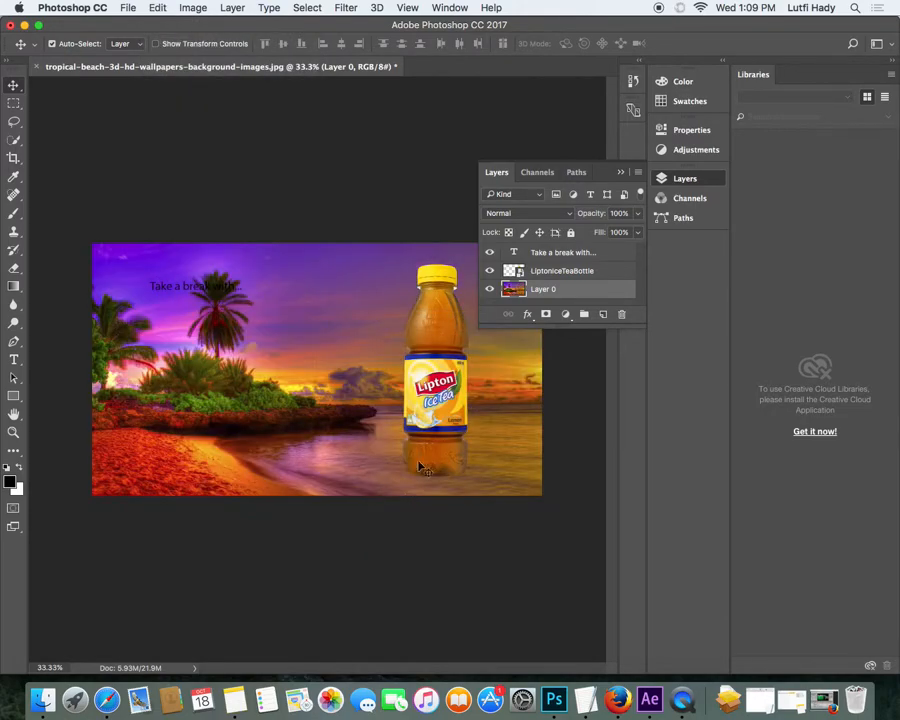
pyautogui.click(633, 174)
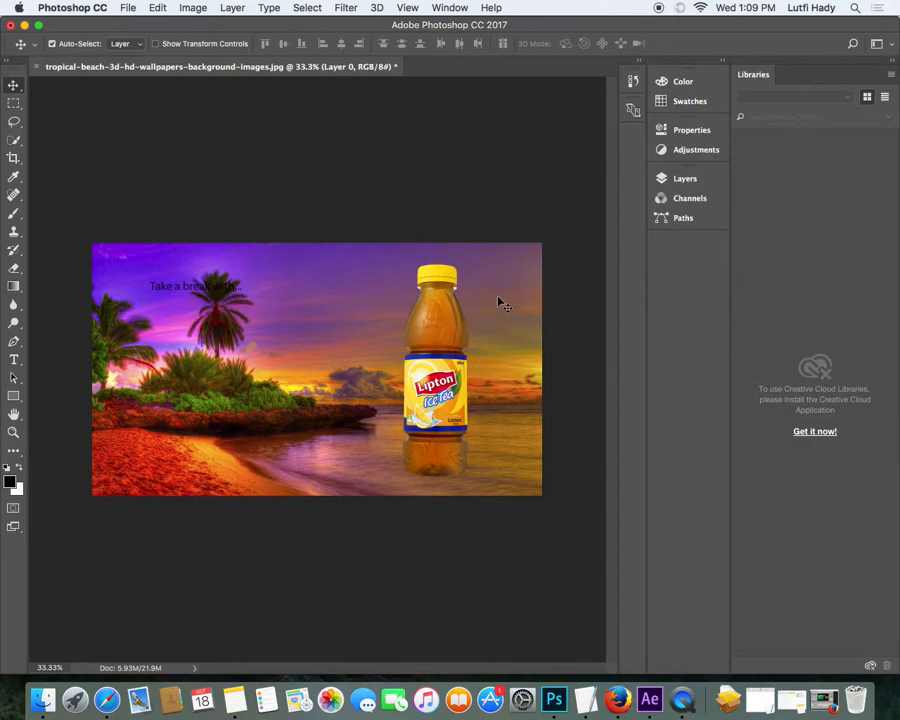
# Step: Move the "Take a break with..." text layer into the open sky between the tall palm and the bottle
pyautogui.click(685, 179)
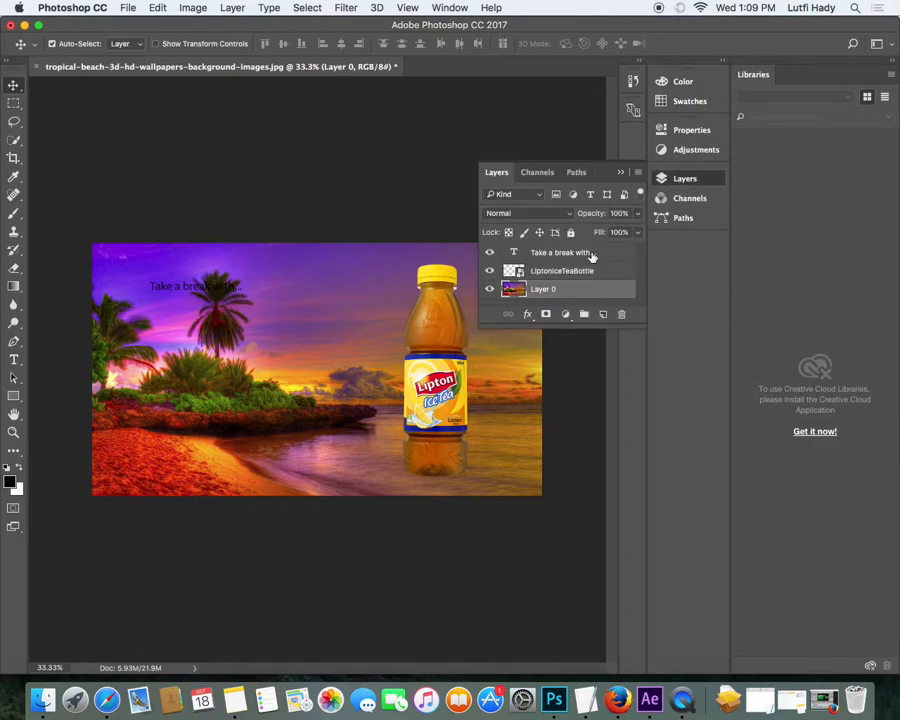
pyautogui.click(540, 271)
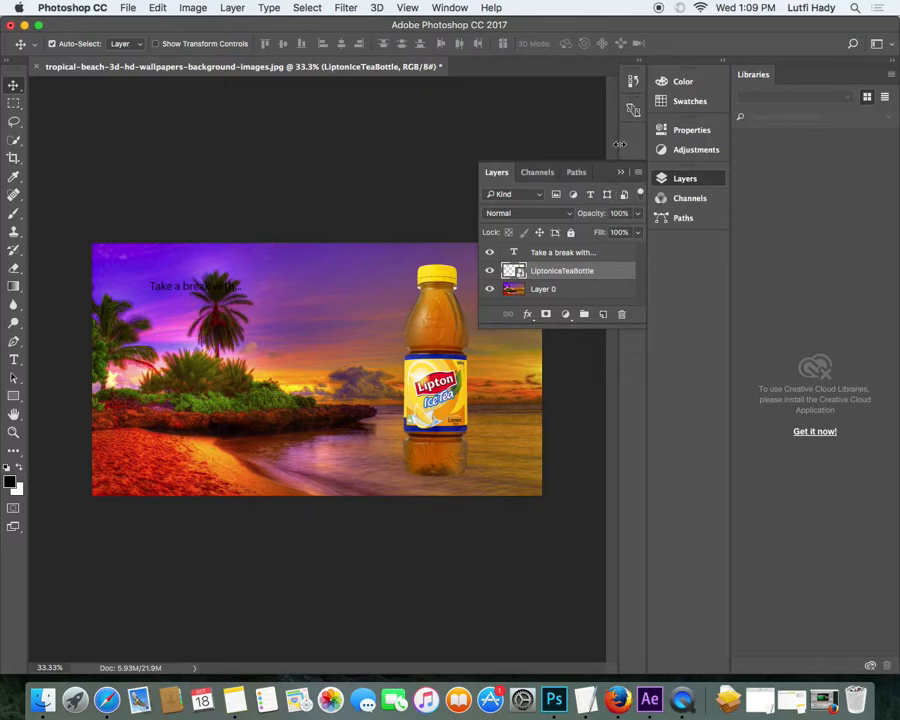
pyautogui.click(555, 252)
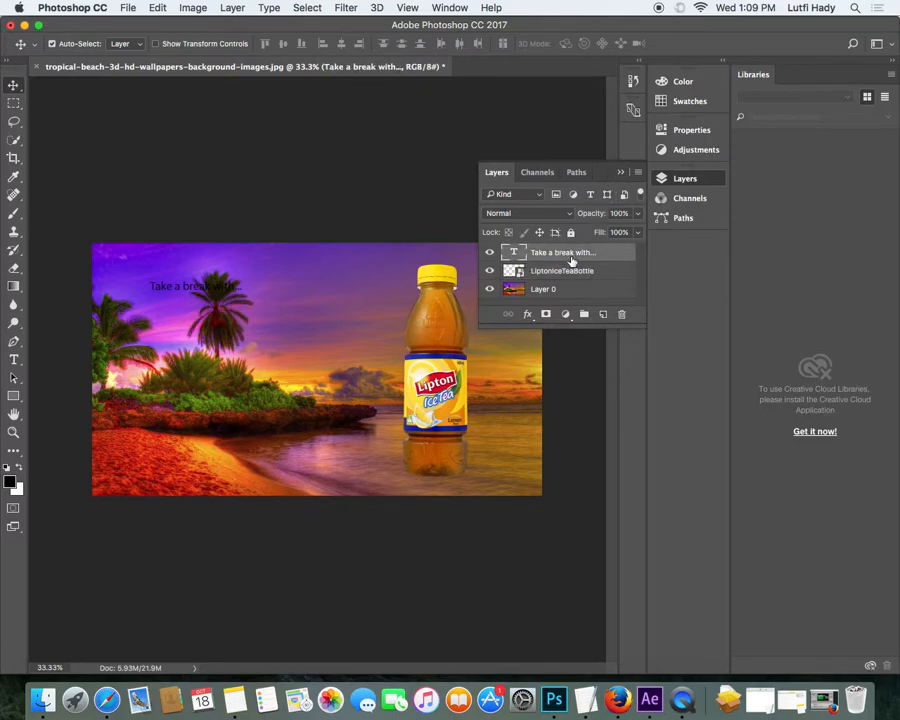
pyautogui.moveTo(190, 287); pyautogui.dragTo(311, 278)
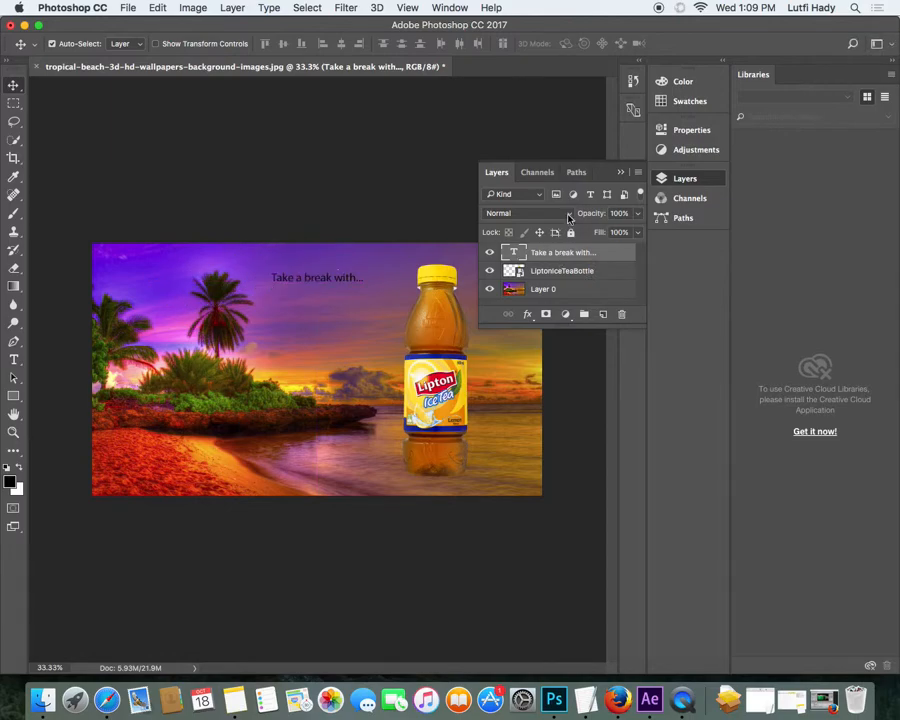
pyautogui.click(622, 173)
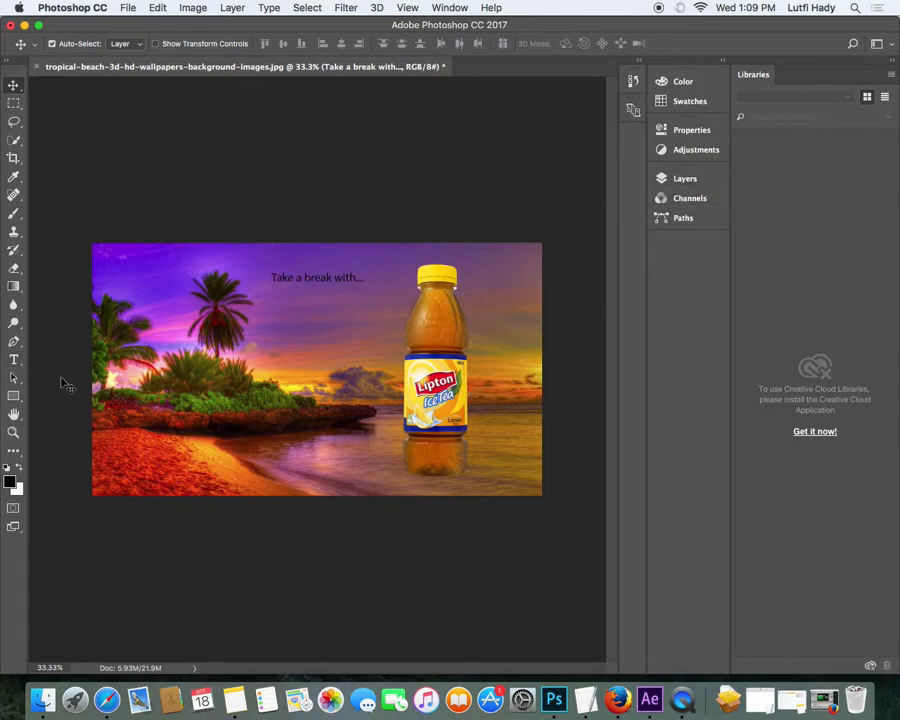
# Step: Change the color of the "Take a break with..." text to white (ffffff)
pyautogui.click(14, 357)
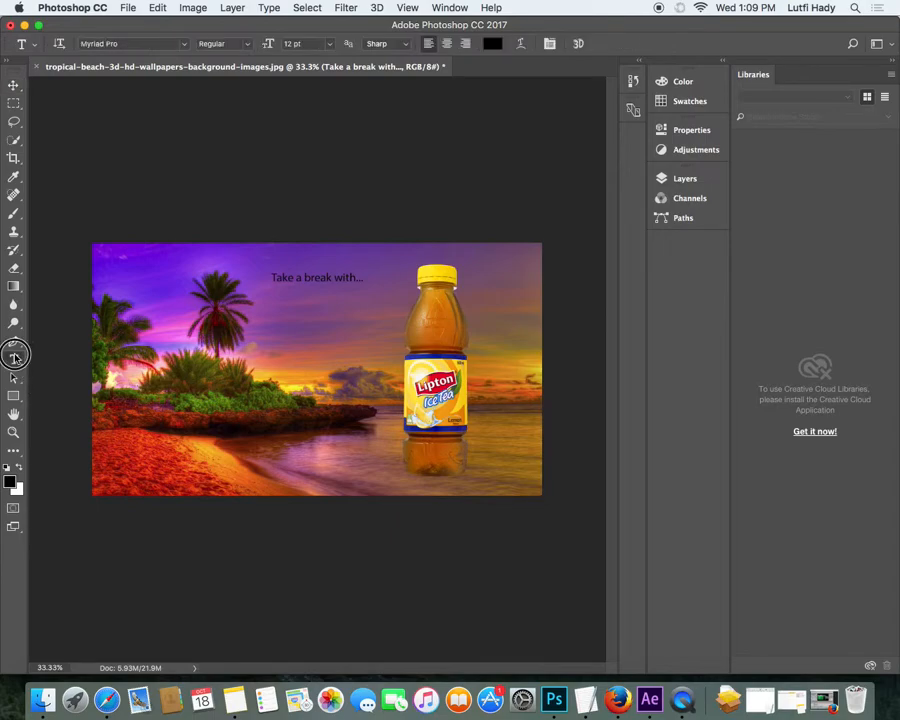
pyautogui.tripleClick(340, 277)
pyautogui.click(492, 43)
pyautogui.write('ffffff')
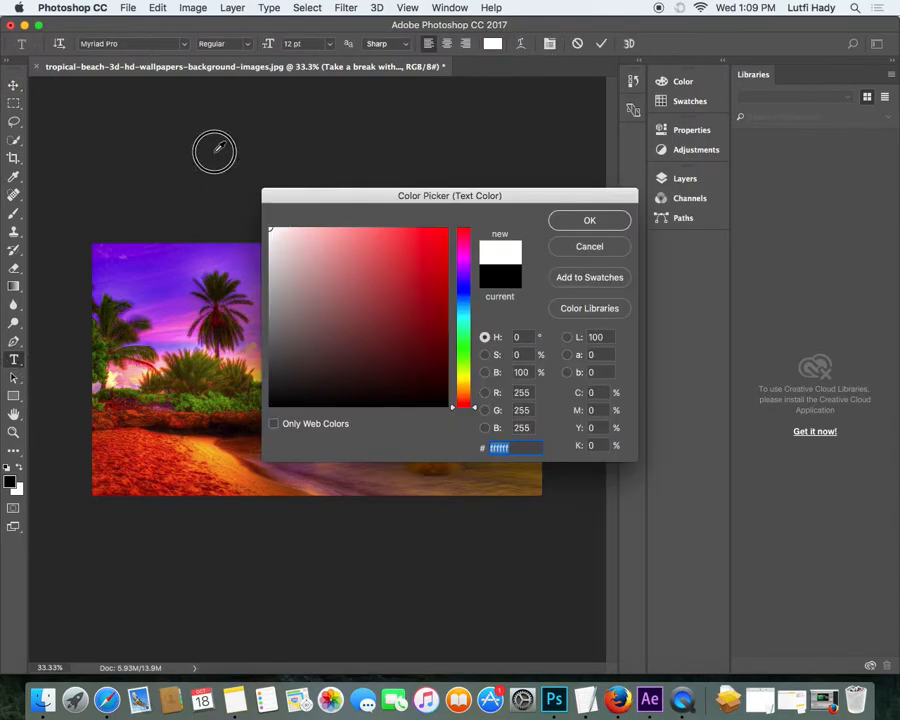
pyautogui.click(590, 222)
pyautogui.click(14, 104)
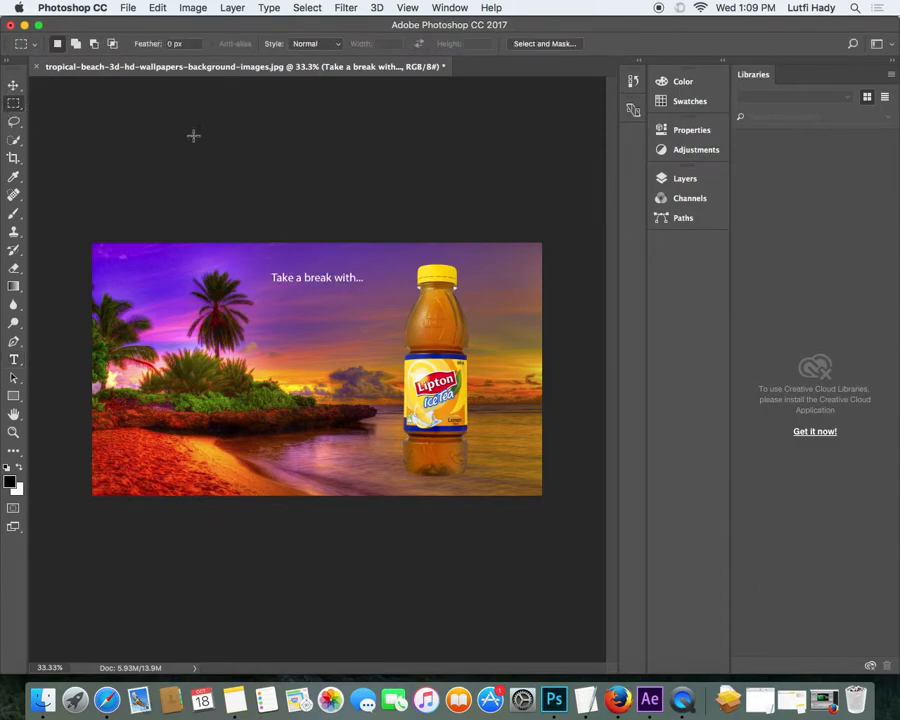
pyautogui.press('v')
pyautogui.hotkey('ctrl', 't')
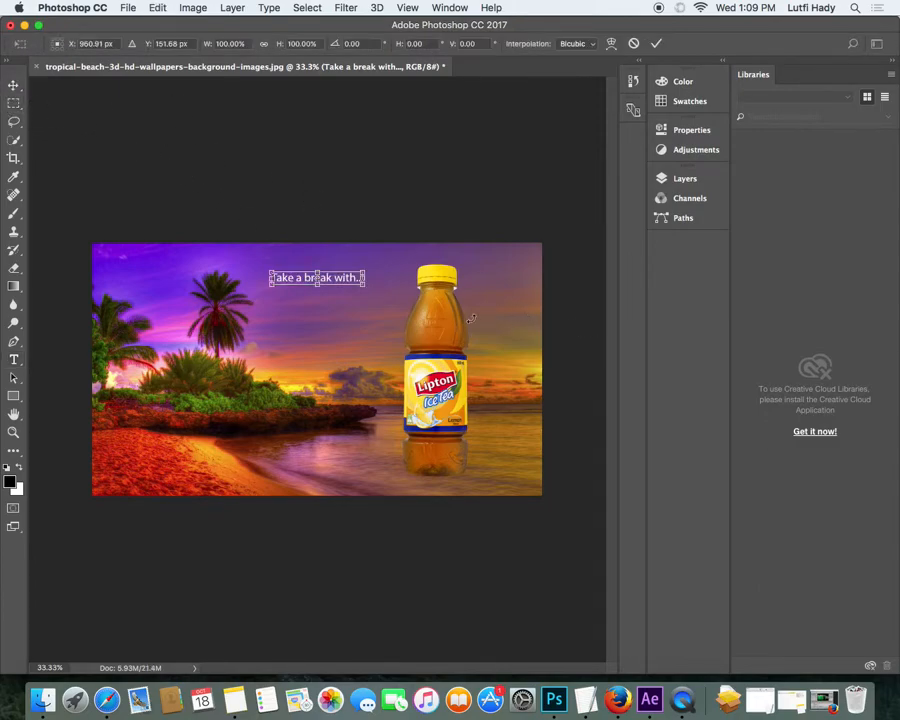
pyautogui.moveTo(363, 286); pyautogui.dragTo(382, 301)
pyautogui.press('Escape')
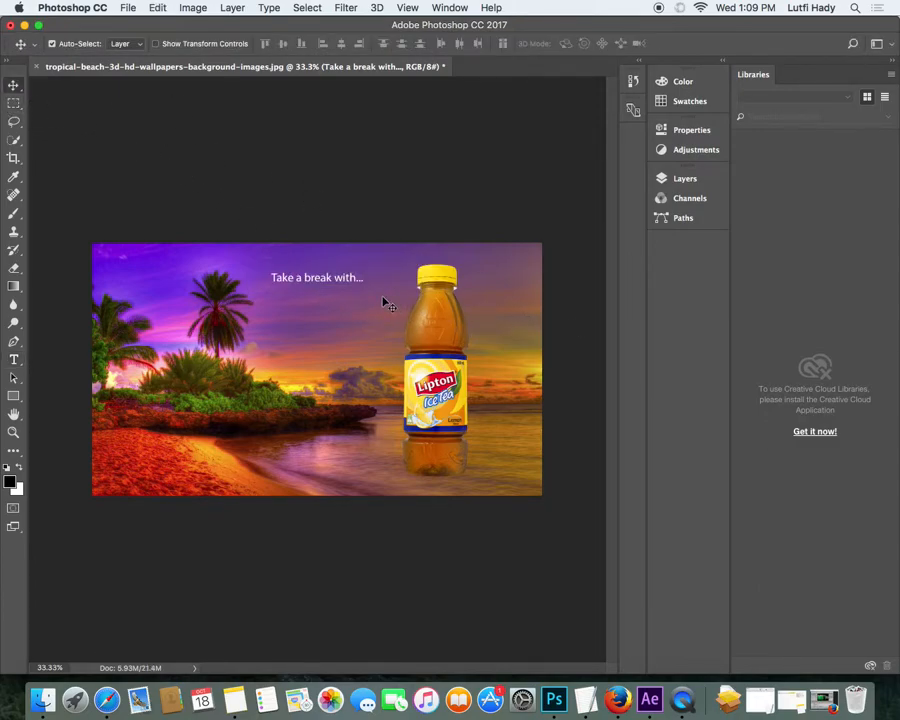
# Step: Set the font size of the whole "Take a break with..." text to 18 pt
pyautogui.click(14, 359)
pyautogui.click(315, 279)
pyautogui.moveTo(272, 277); pyautogui.dragTo(393, 271)
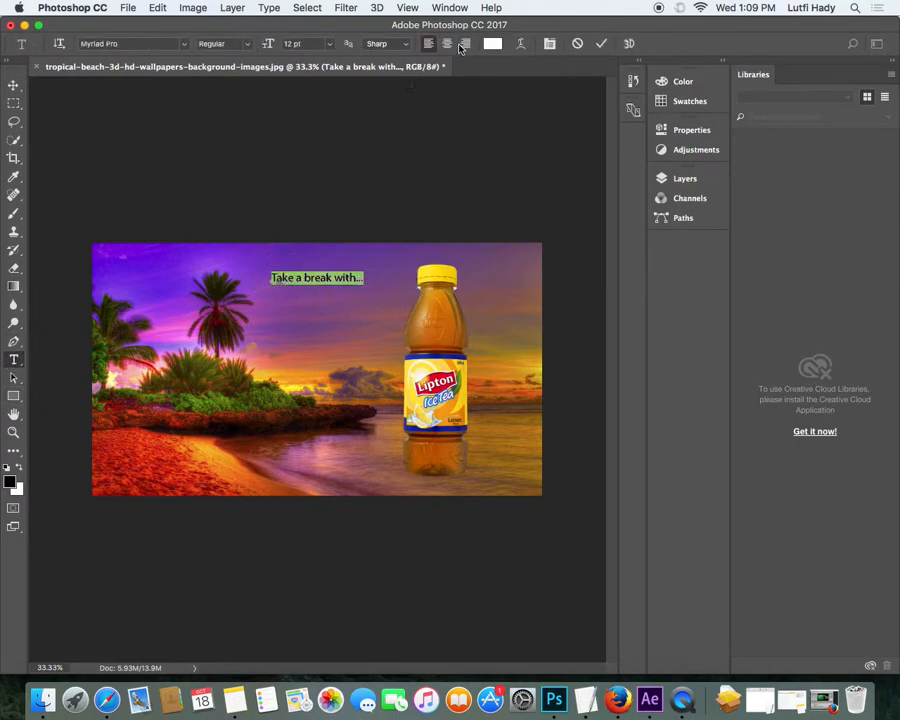
pyautogui.click(329, 43)
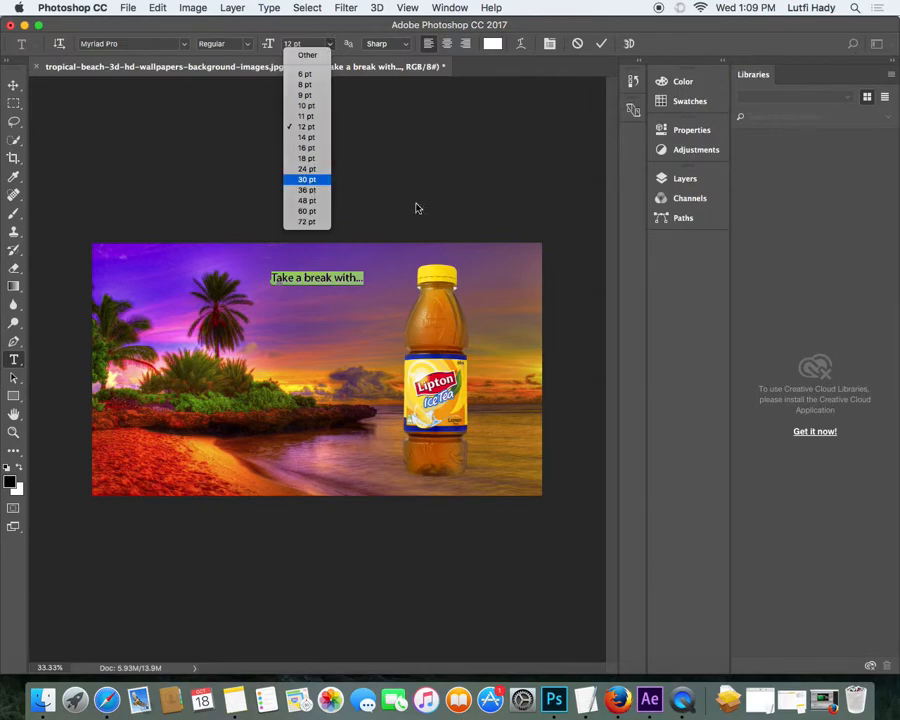
pyautogui.click(300, 176)
pyautogui.click(300, 43)
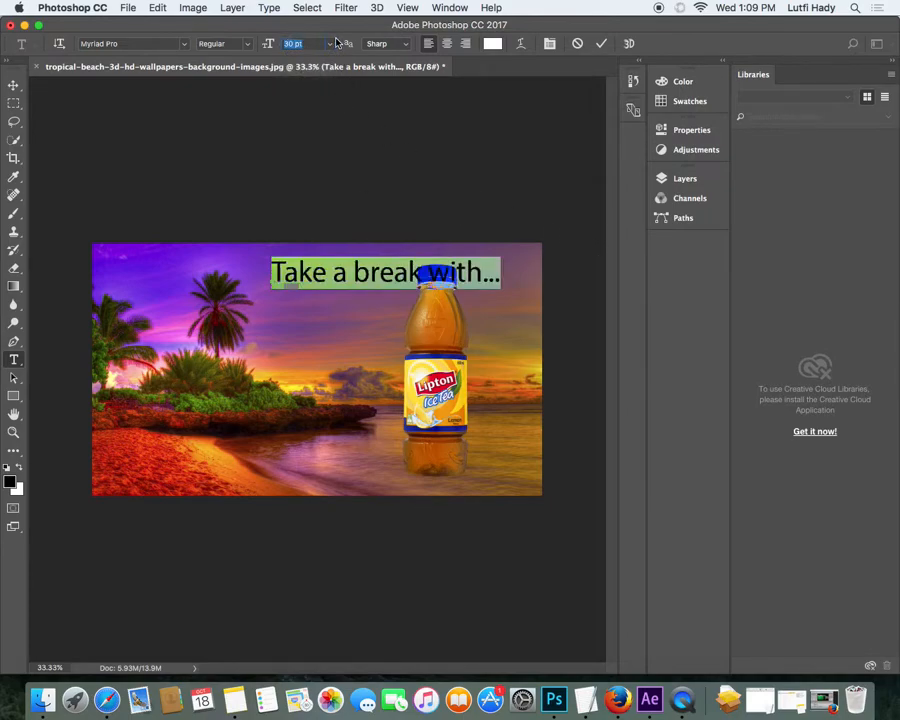
pyautogui.press('Down')
pyautogui.press('Down')
pyautogui.press('Down')
pyautogui.press('Down')
pyautogui.press('Down')
pyautogui.press('Down')
pyautogui.press('Down')
pyautogui.press('Down')
pyautogui.press('Down')
pyautogui.press('Down')
pyautogui.press('Down')
pyautogui.press('Down')
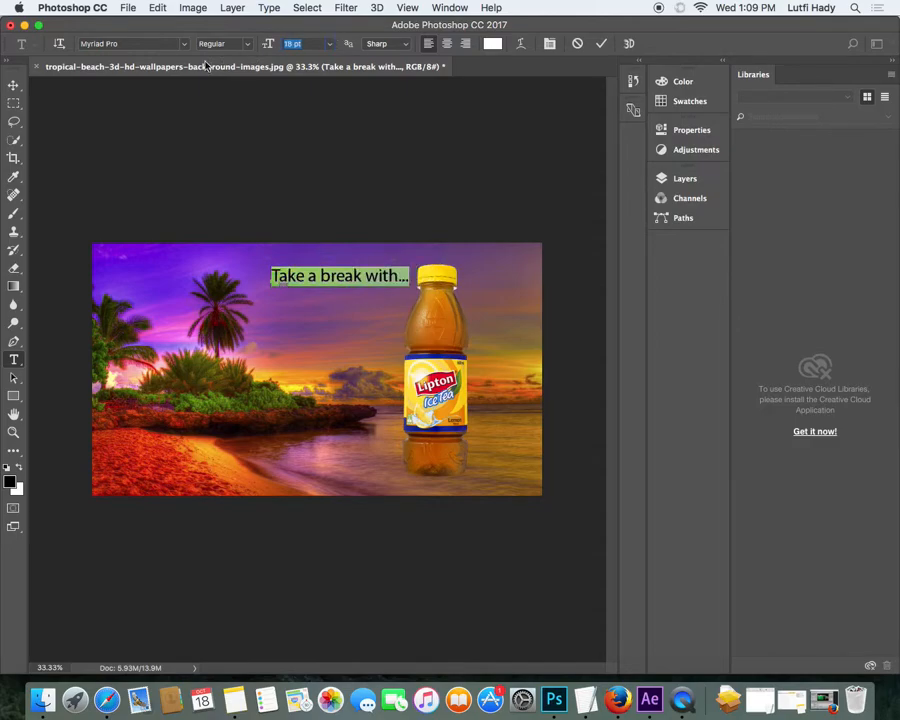
# Step: Shift the "Take a break with..." text slightly left, away from the bottle, and scale it to 99.25%
pyautogui.click(13, 85)
pyautogui.moveTo(353, 283)
pyautogui.mouseDown()
pyautogui.moveTo(335, 275)
pyautogui.moveTo(341, 285)
pyautogui.mouseUp()
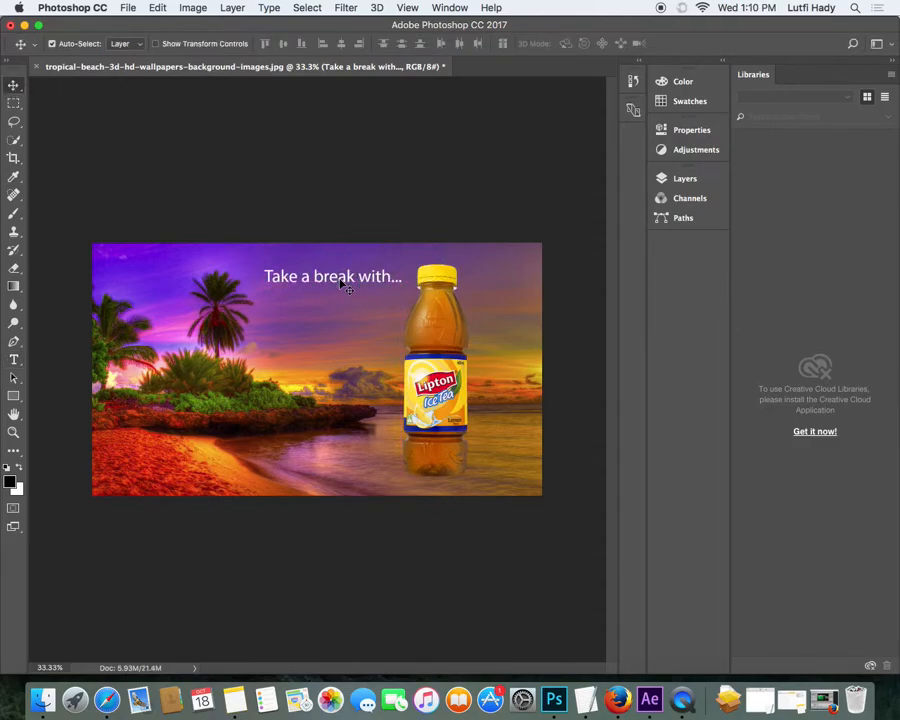
pyautogui.press('super+t')
pyautogui.moveTo(403, 287)
pyautogui.mouseDown()
pyautogui.moveTo(438, 305)
pyautogui.moveTo(403, 293)
pyautogui.moveTo(438, 317)
pyautogui.moveTo(360, 283)
pyautogui.moveTo(474, 333)
pyautogui.moveTo(354, 289)
pyautogui.moveTo(438, 319)
pyautogui.moveTo(368, 303)
pyautogui.moveTo(405, 308)
pyautogui.mouseUp()
pyautogui.click(13, 85)
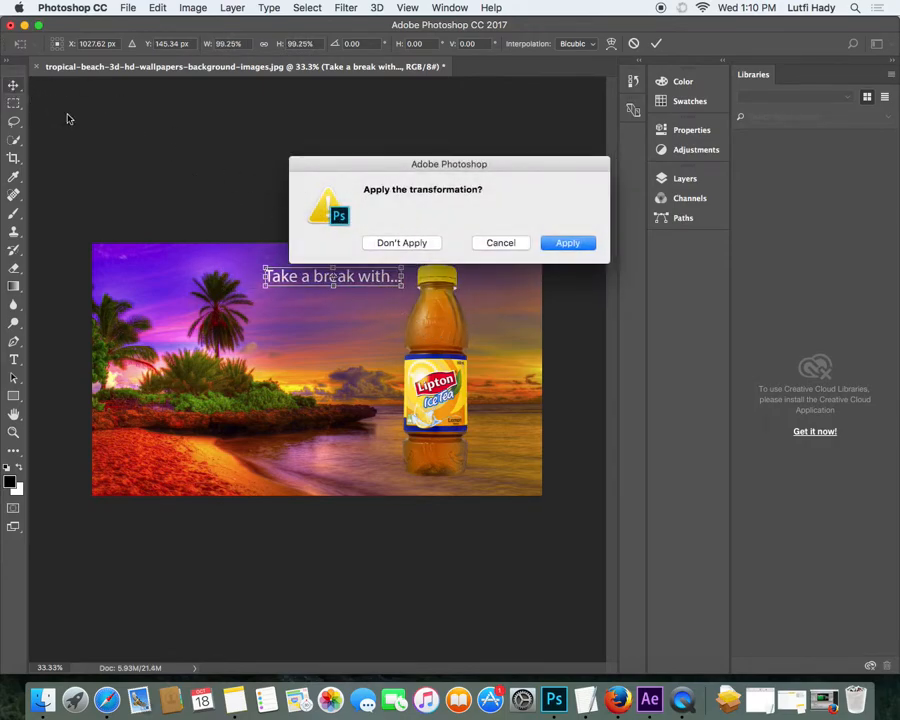
pyautogui.click(567, 244)
# Step: Move the "Take a break with..." text layer slightly lower in the sky
pyautogui.moveTo(400, 302)
pyautogui.mouseDown()
pyautogui.moveTo(384, 296)
pyautogui.moveTo(398, 297)
pyautogui.mouseUp()
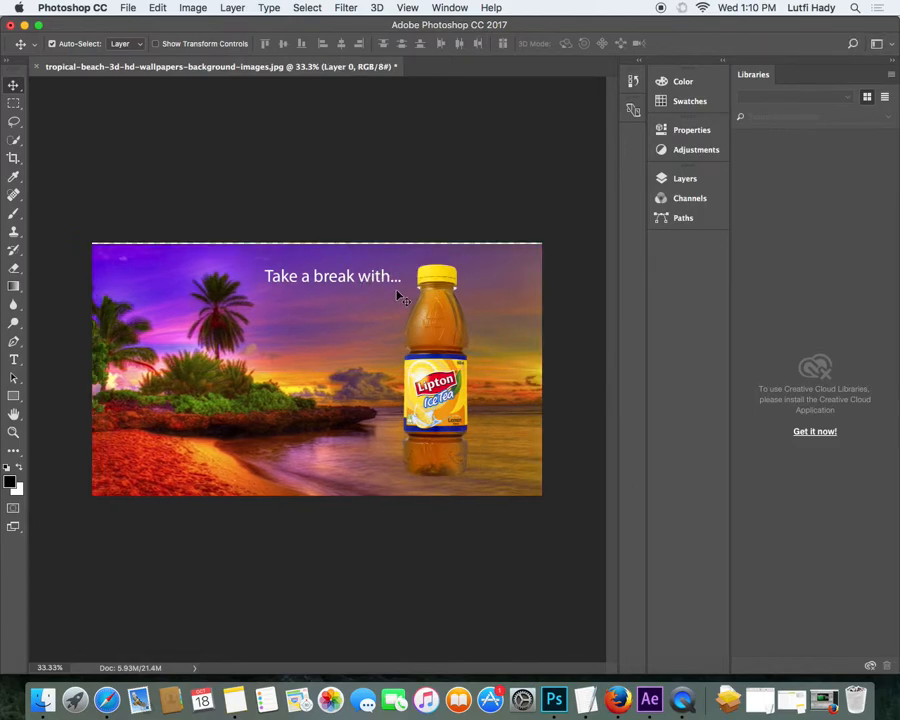
pyautogui.click(686, 180)
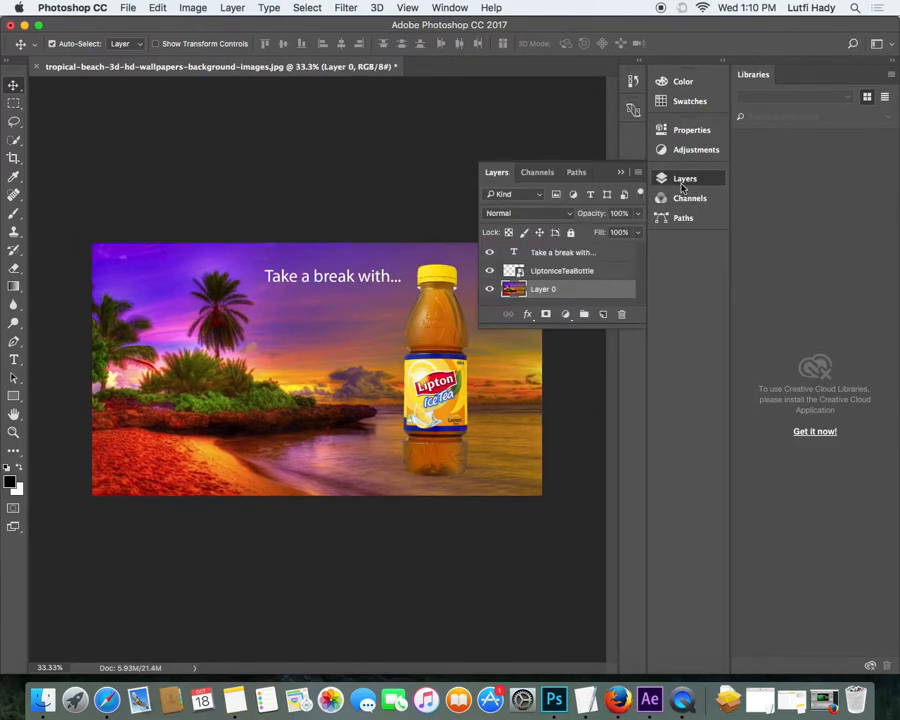
pyautogui.click(566, 254)
pyautogui.moveTo(357, 279); pyautogui.dragTo(358, 278)
# Step: Move the LiptonIceTeaBottle layer slightly to the right over the water, leaving more space beside the text
pyautogui.click(548, 271)
pyautogui.moveTo(444, 335); pyautogui.dragTo(470, 328)
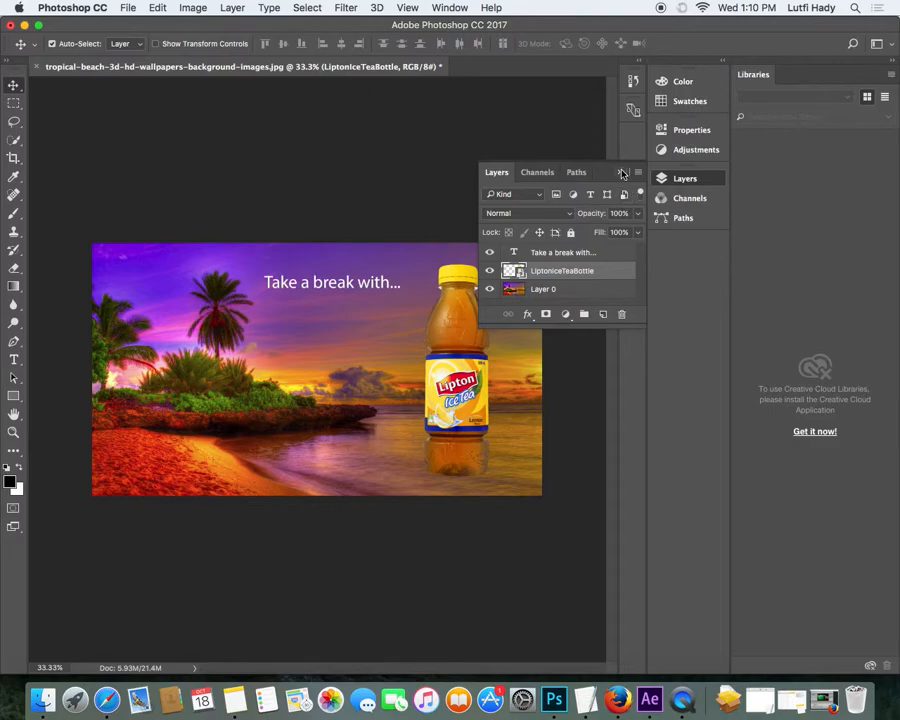
pyautogui.click(616, 174)
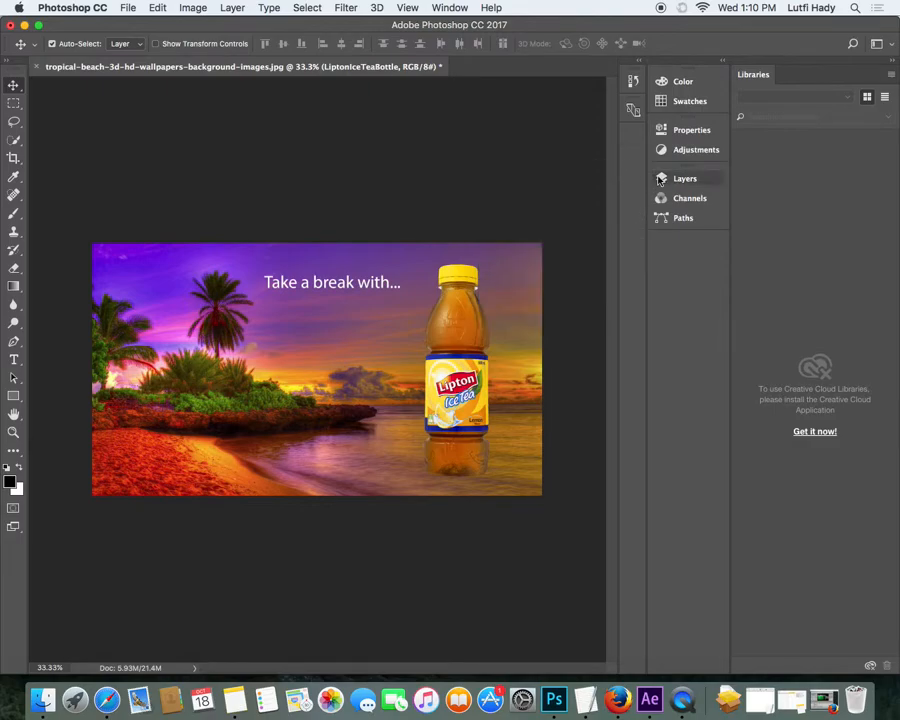
# Step: Switch to Safari and examine the "lipton ice tea" image results for the brand's packaging and logo lettering
pyautogui.press('super+Tab')
pyautogui.press('super+Tab')
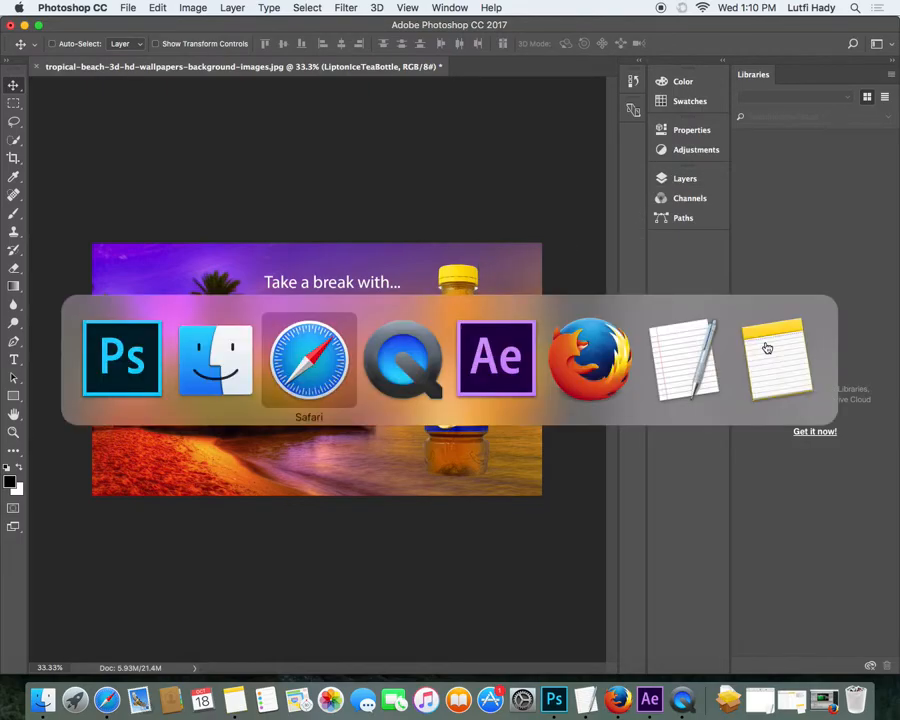
pyautogui.scroll(-10, 628, 294)
pyautogui.scroll(20, 628, 294)
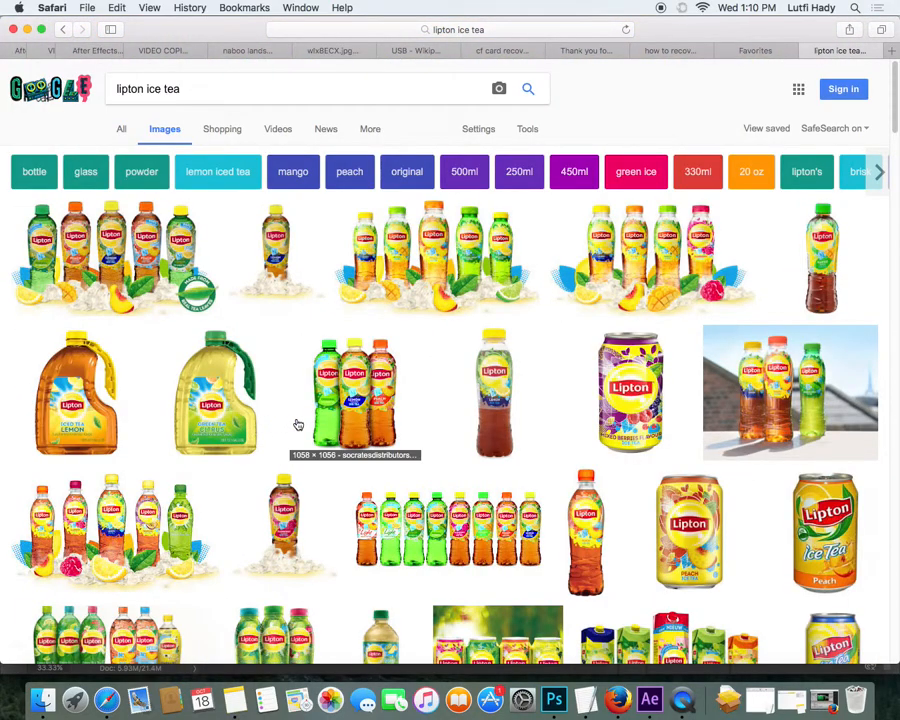
pyautogui.scroll(-15, 300, 416)
pyautogui.scroll(-5, 418, 422)
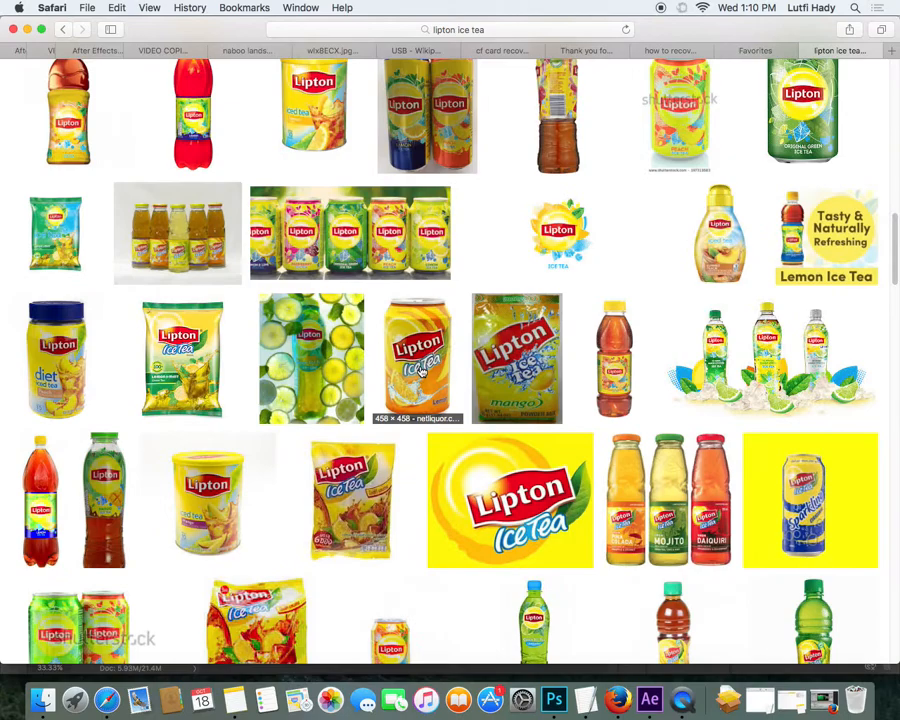
# Step: Switch back to Photoshop and set the whole "Take a break with..." text in Abadi MT Condensed Extra Bold
pyautogui.press('super+Tab')
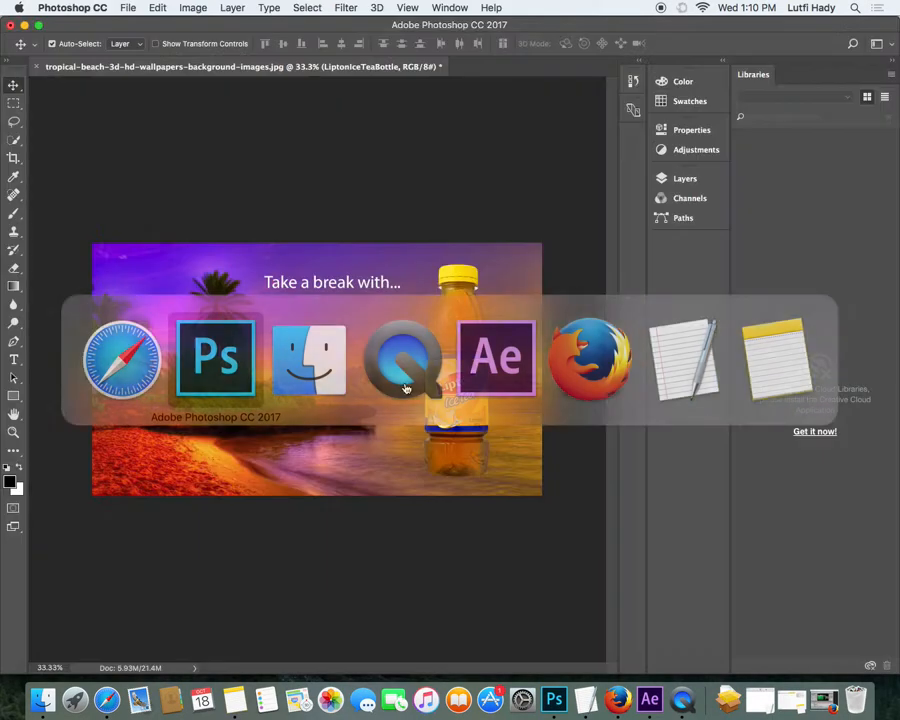
pyautogui.click(14, 359)
pyautogui.click(333, 287)
pyautogui.press('super+a')
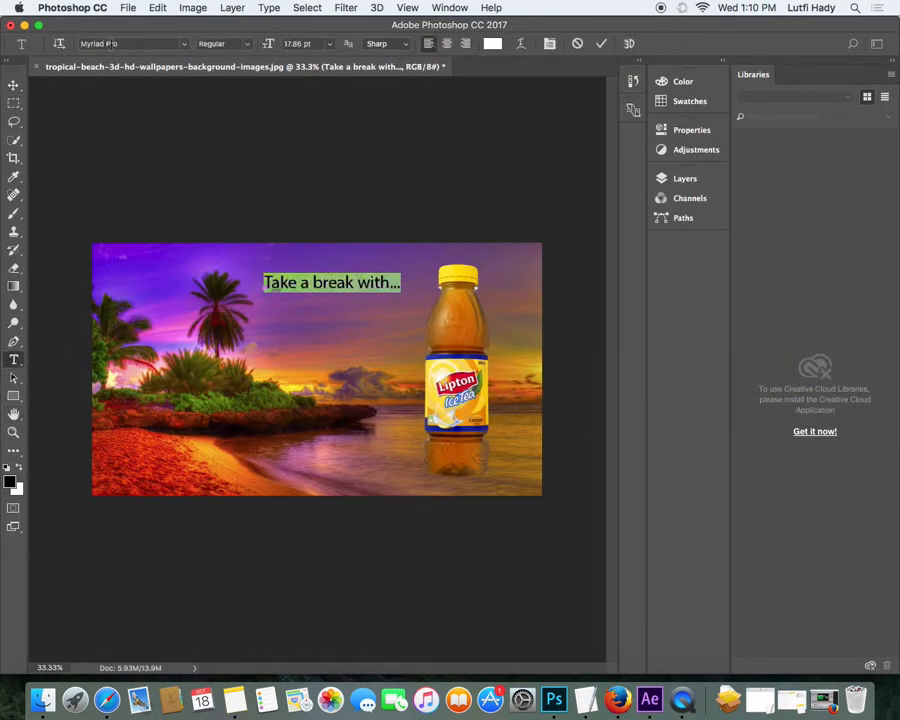
pyautogui.click(185, 44)
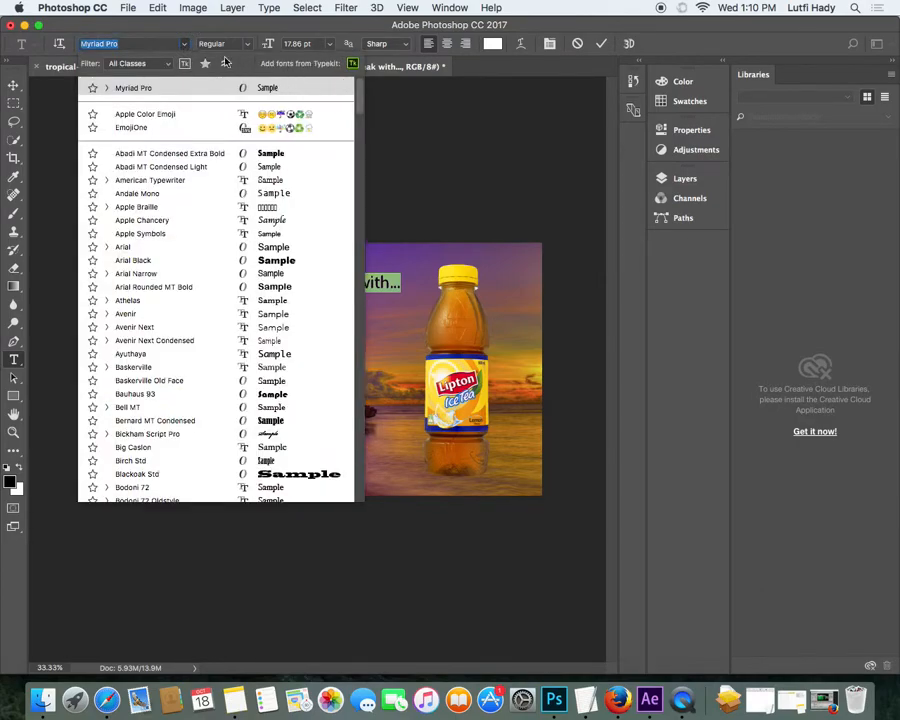
pyautogui.click(187, 45)
pyautogui.click(183, 45)
pyautogui.moveTo(363, 92)
pyautogui.mouseDown()
pyautogui.moveTo(353, 327)
pyautogui.moveTo(370, 80)
pyautogui.mouseUp()
pyautogui.scroll(1, 297, 201)
pyautogui.click(340, 153)
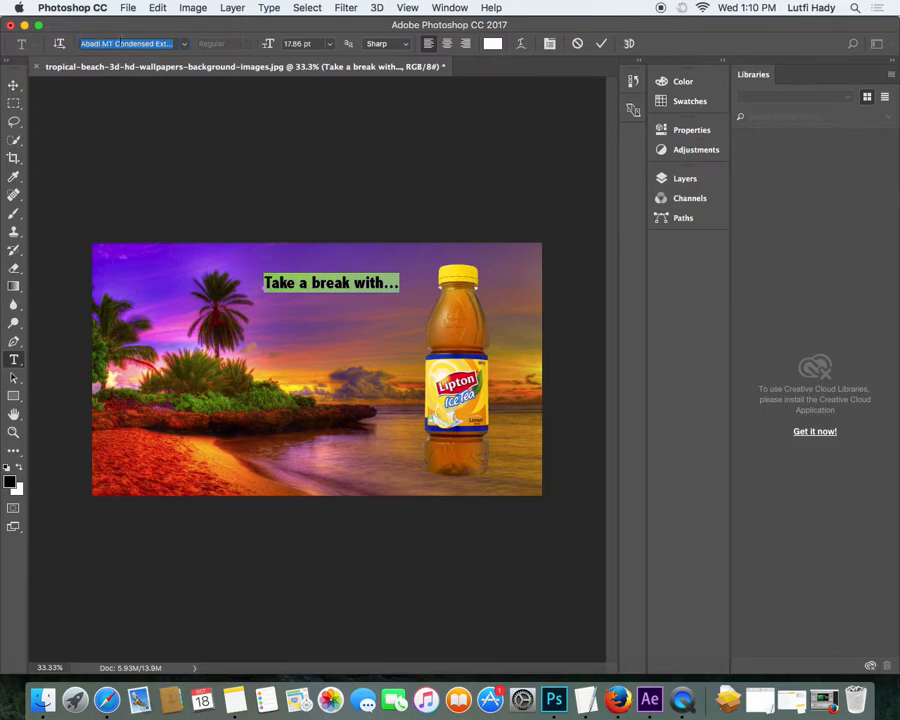
# Step: Try successive fonts from the alphabetical list on the "Take a break with..." text, ending on Britannic Bold
pyautogui.press('Down')
pyautogui.press('Down')
pyautogui.press('Down')
pyautogui.press('Down')
pyautogui.press('Down')
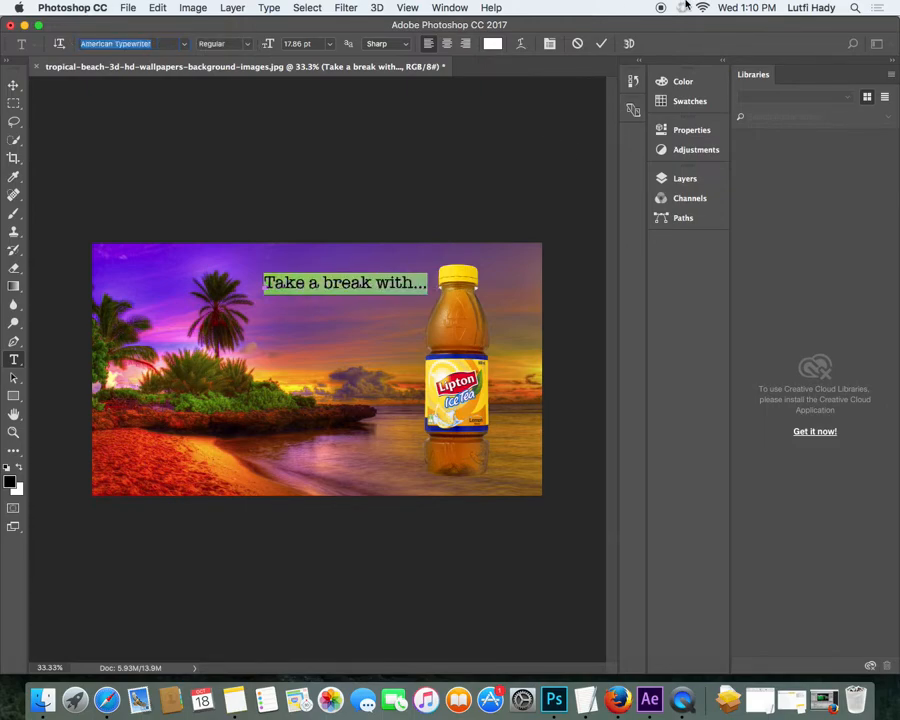
pyautogui.press('Down')
pyautogui.press('Down')
pyautogui.press('Up')
pyautogui.press('Up')
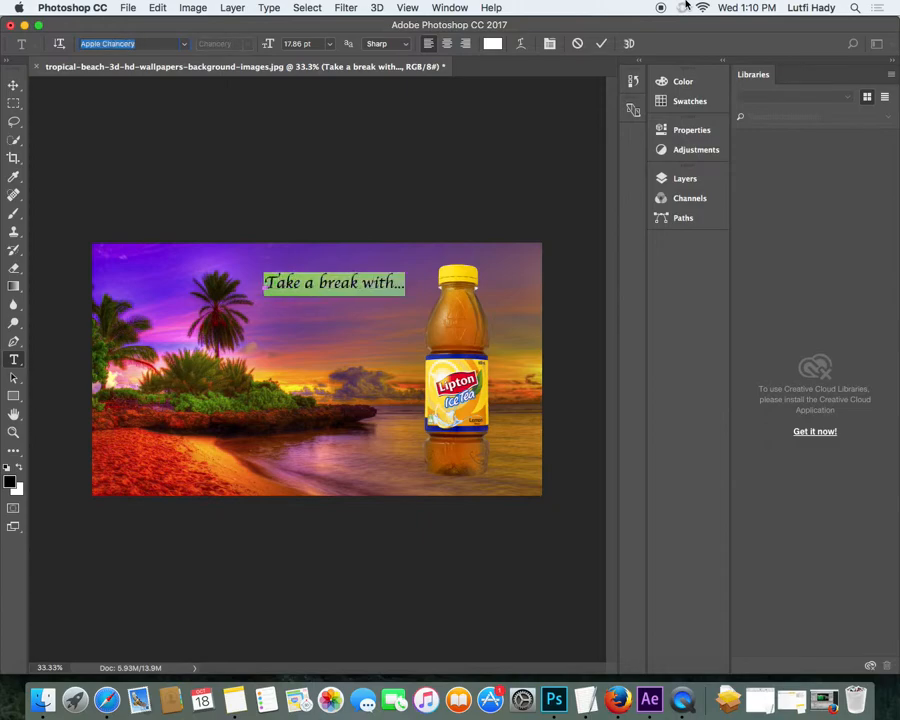
pyautogui.press('Down')
pyautogui.press('Down')
pyautogui.press('Down')
pyautogui.press('Down')
pyautogui.press('Down')
pyautogui.press('Down')
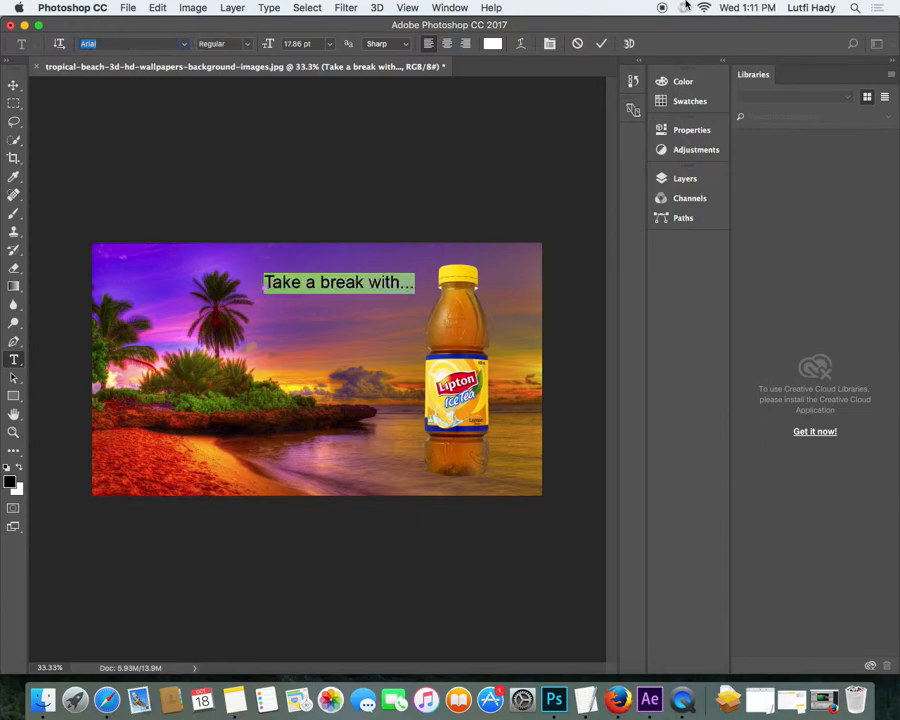
pyautogui.press('Down')
pyautogui.press('Down')
pyautogui.press('Down')
pyautogui.press('Down')
pyautogui.press('Down')
pyautogui.press('Down')
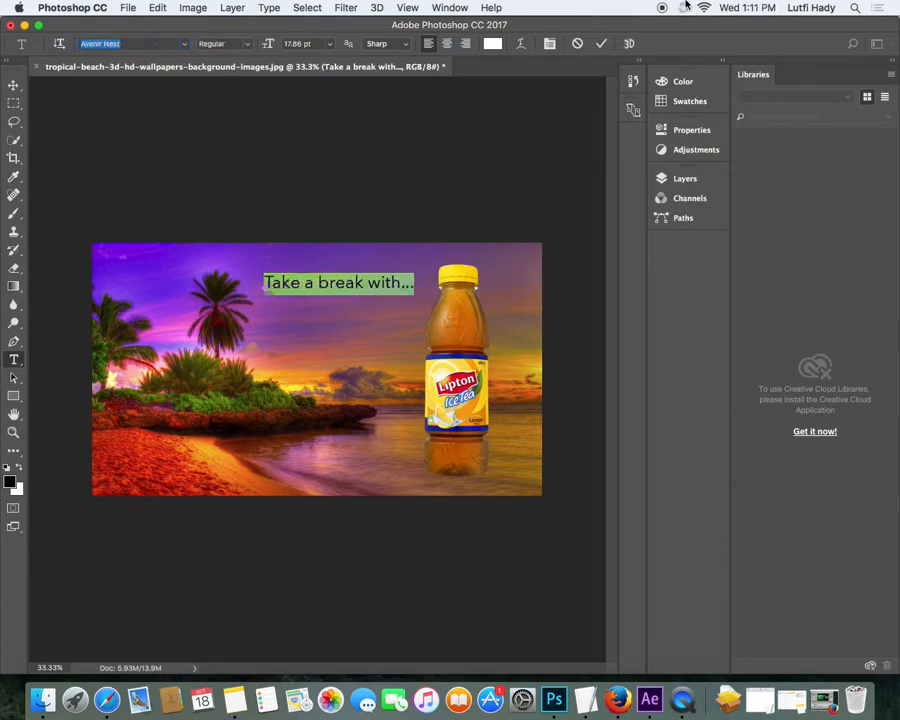
pyautogui.press('Down')
pyautogui.press('Down')
pyautogui.press('Down')
pyautogui.press('Down')
pyautogui.press('Down')
pyautogui.press('Down')
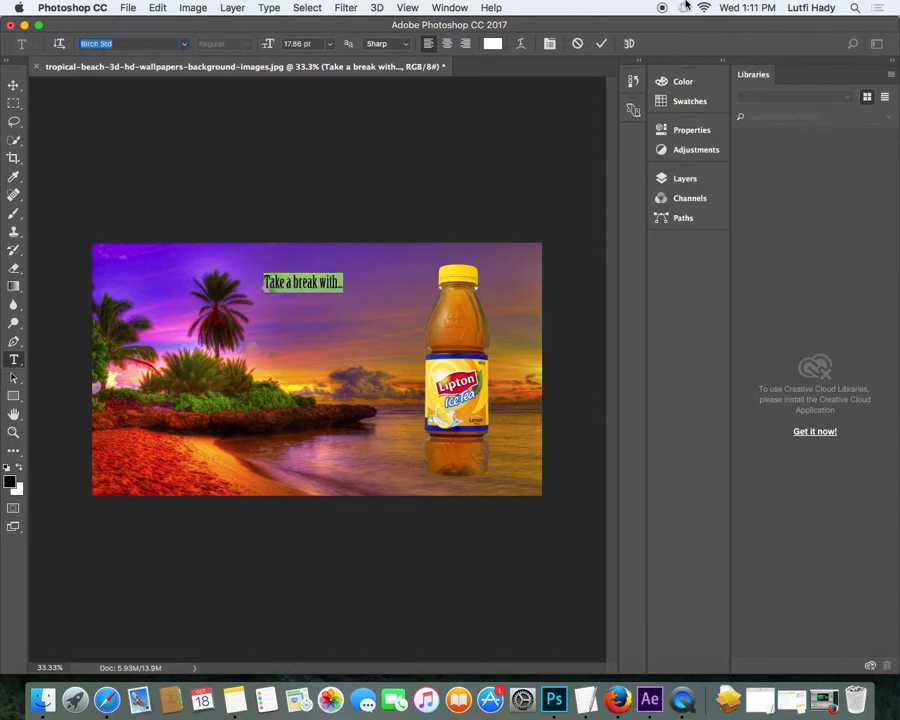
pyautogui.press('Down')
pyautogui.press('Down')
pyautogui.press('Down')
pyautogui.press('Down')
pyautogui.press('Down')
pyautogui.press('Down')
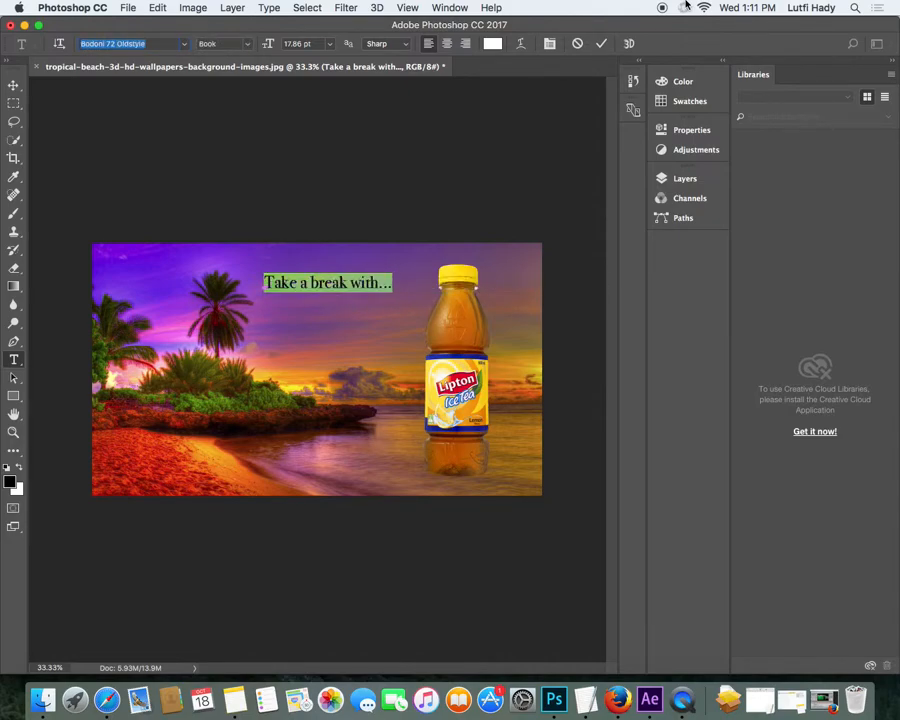
pyautogui.press('Down')
pyautogui.press('Down')
pyautogui.press('Down')
pyautogui.press('Down')
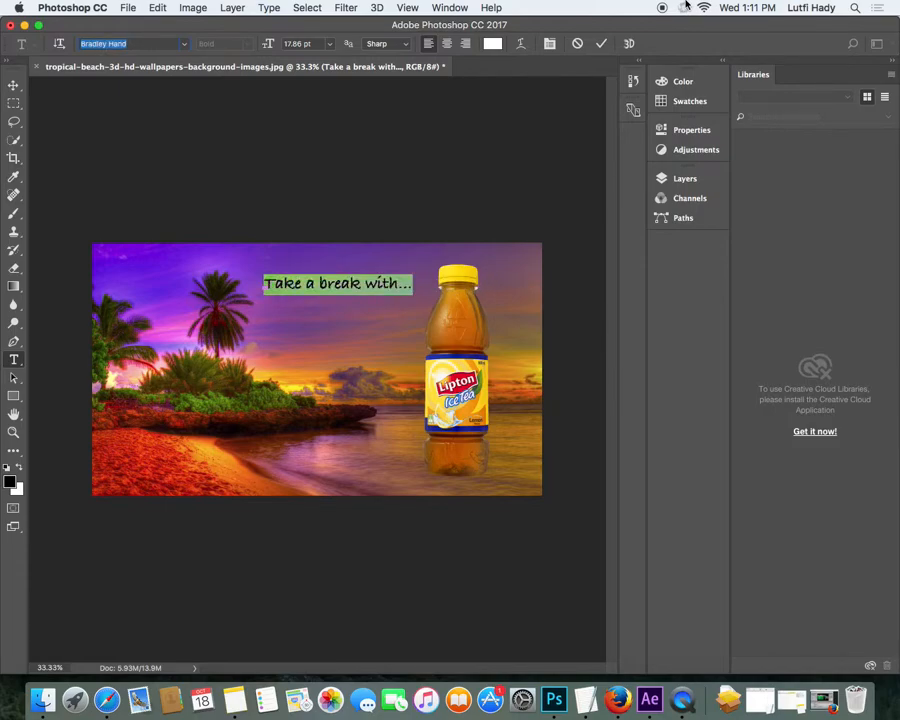
pyautogui.press('Down')
pyautogui.press('Down')
pyautogui.press('Down')
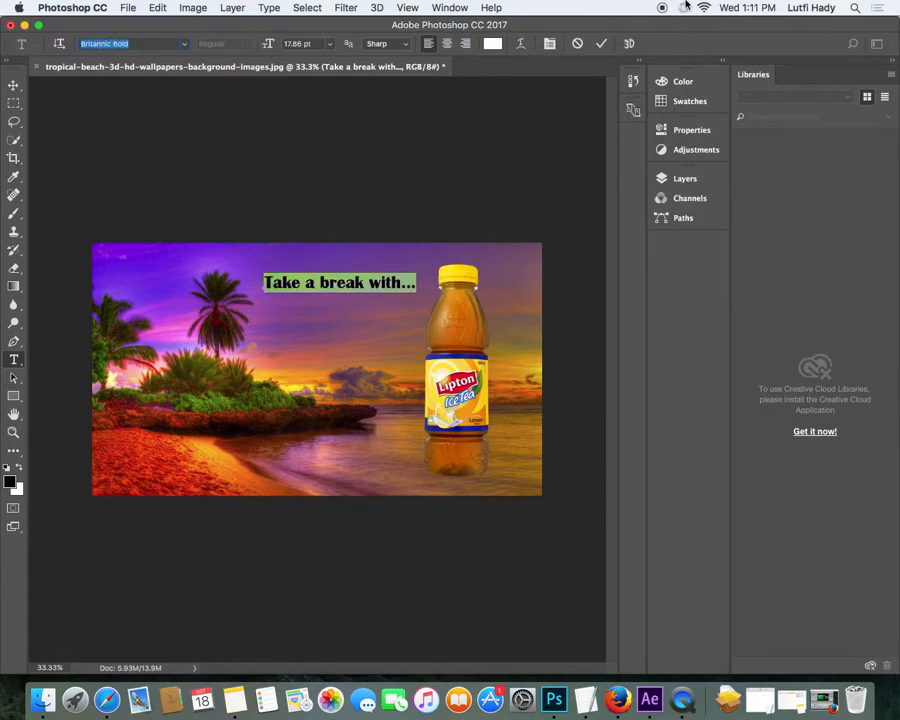
# Step: Switch to Safari to examine the Lipton Ice Tea logo lettering in the image results, and return to Photoshop
pyautogui.press('super+Tab')
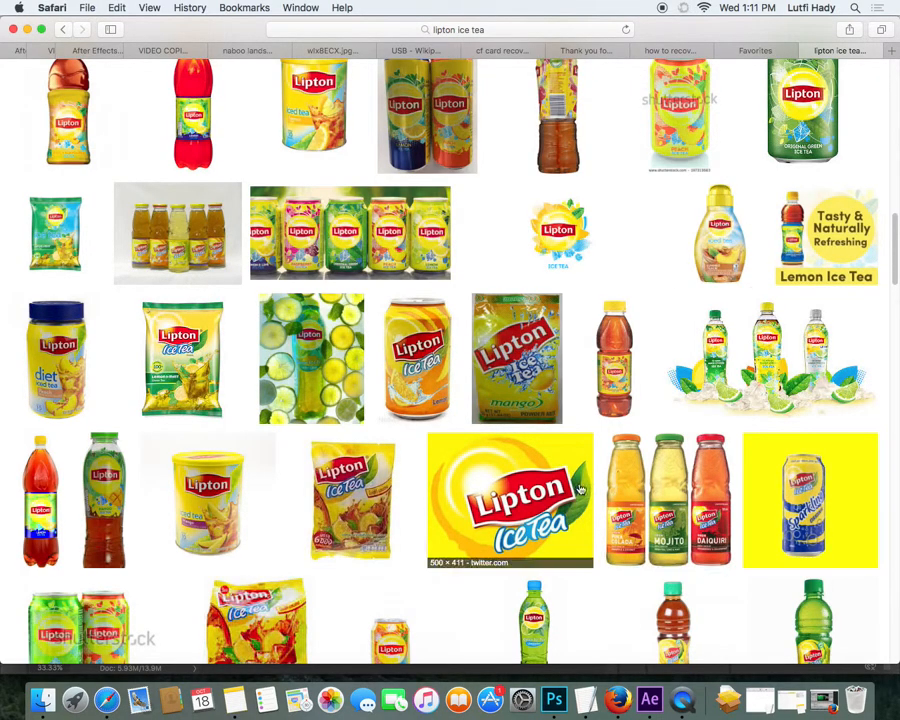
pyautogui.scroll(-4, 552, 473)
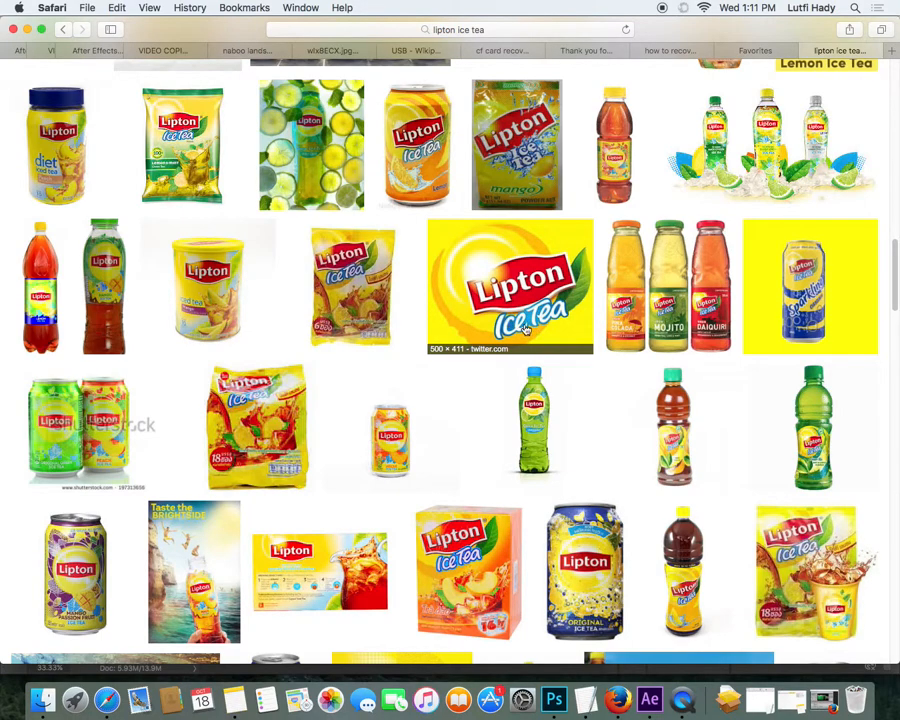
pyautogui.press('super+Tab')
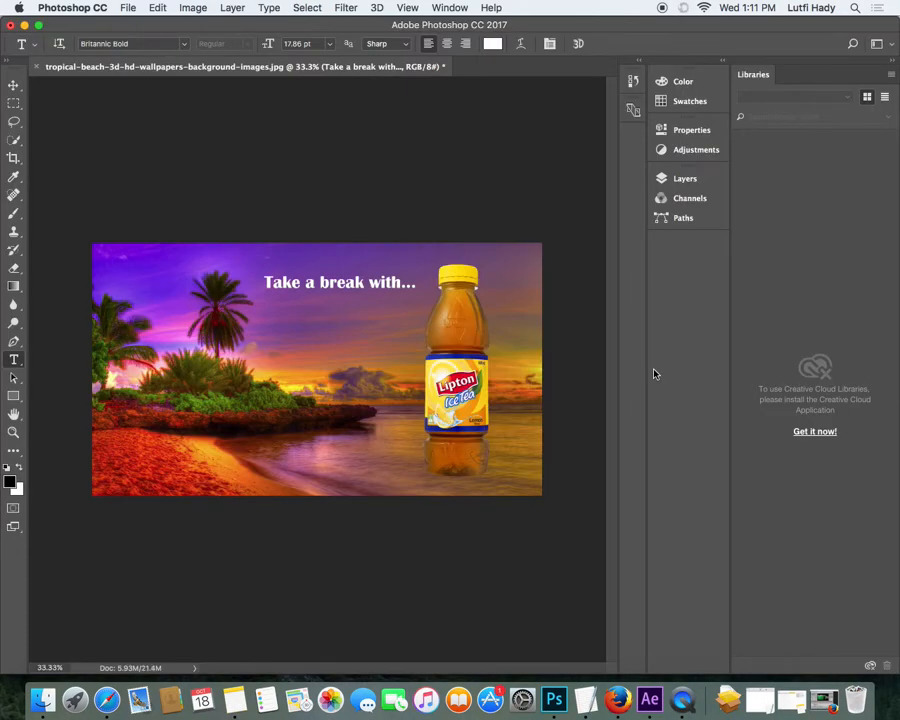
# Step: Change the font of the "Take a break with..." text to Caflisch Script Pro Regular
pyautogui.click(173, 46)
pyautogui.press('Down')
pyautogui.press('Down')
pyautogui.press('Down')
pyautogui.press('Down')
pyautogui.press('Down')
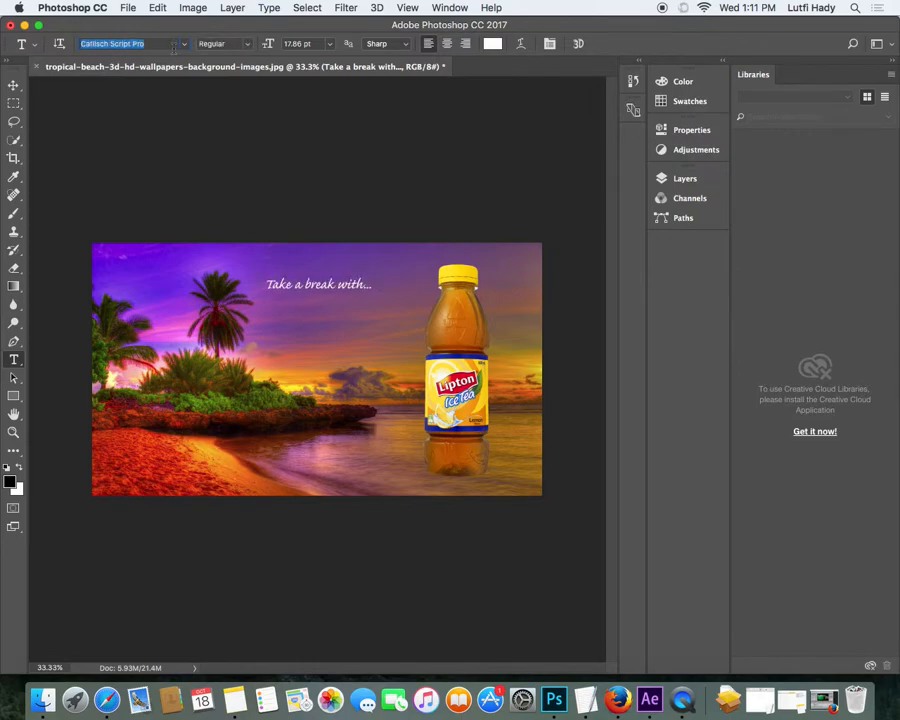
# Step: Scale the "Take a break with..." text to about 147.68% with Free Transform, placing it slightly higher in the sky beside the bottle
pyautogui.click(13, 86)
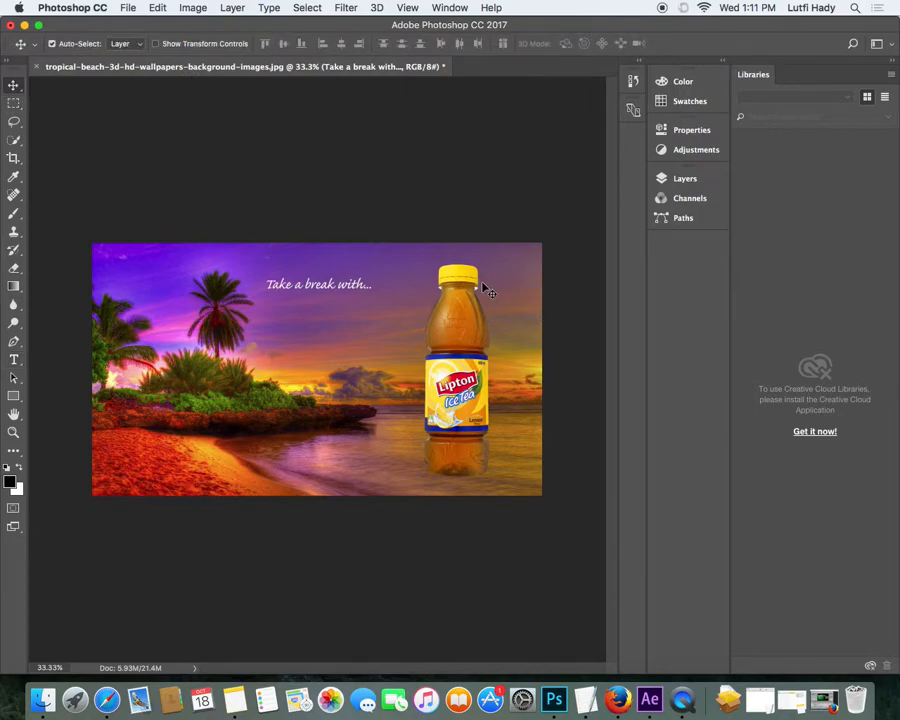
pyautogui.press('super+t')
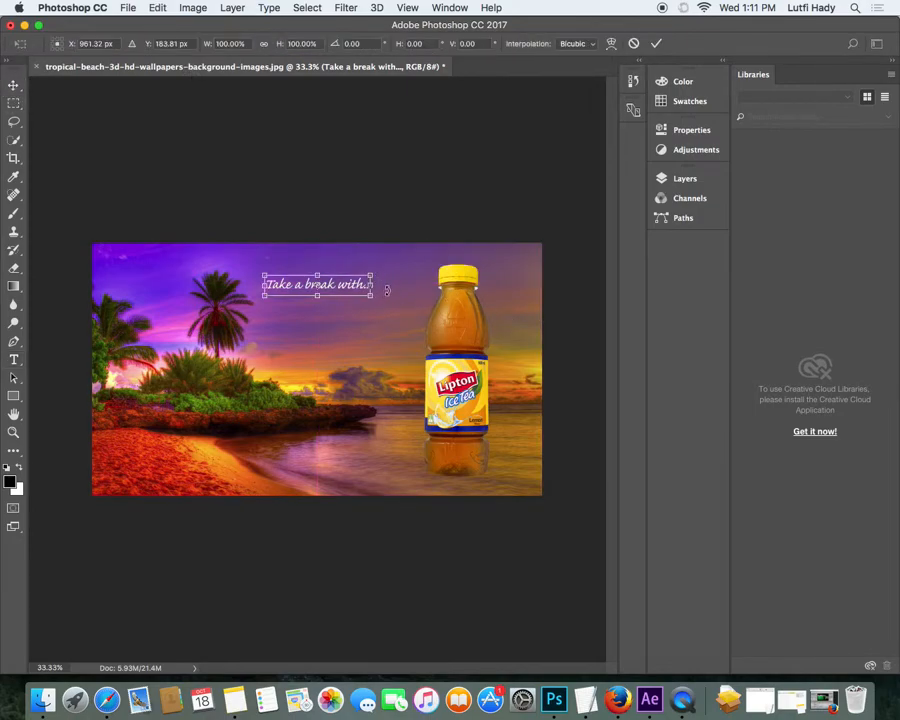
pyautogui.moveTo(371, 296)
pyautogui.mouseDown()
pyautogui.moveTo(410, 320)
pyautogui.moveTo(389, 289)
pyautogui.moveTo(414, 275)
pyautogui.moveTo(381, 278)
pyautogui.mouseUp()
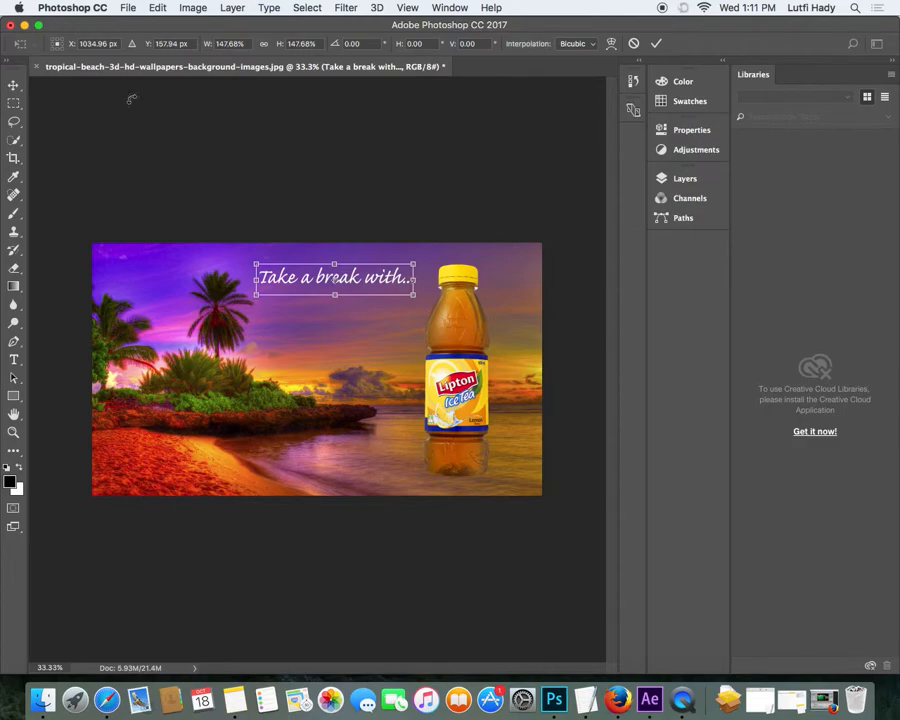
pyautogui.click(13, 103)
pyautogui.click(556, 246)
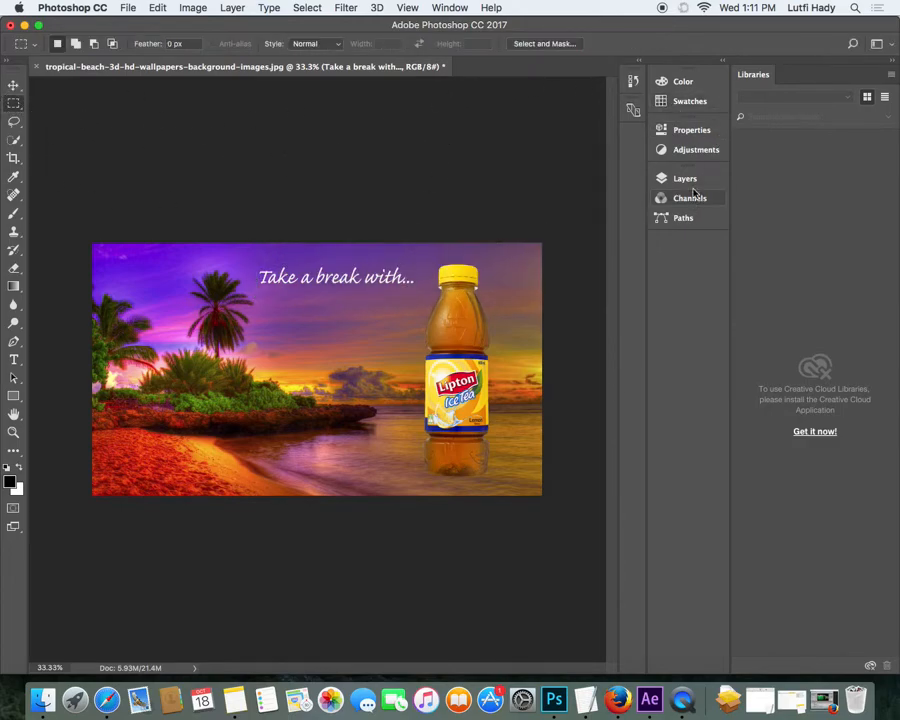
# Step: Set the Caflisch Script Pro style of the whole "Take a break with..." text to Bold
pyautogui.click(13, 360)
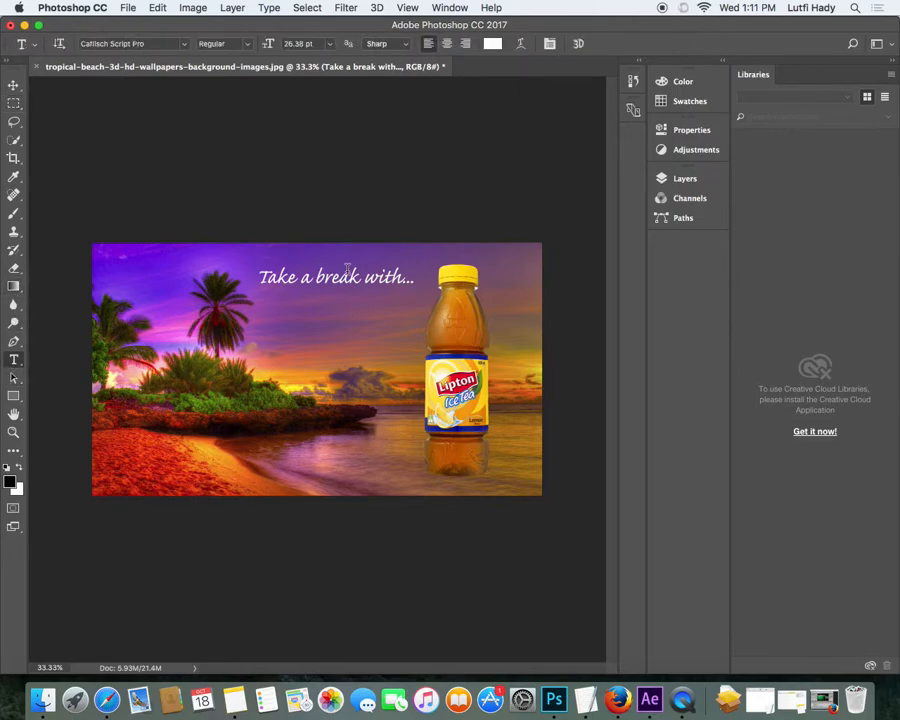
pyautogui.tripleClick(314, 280)
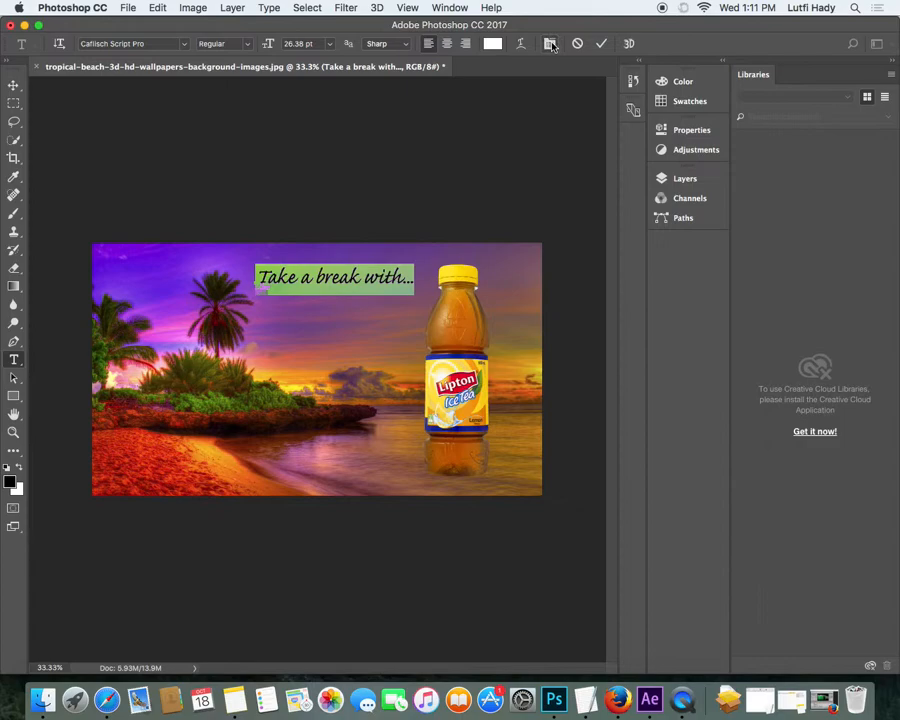
pyautogui.click(251, 44)
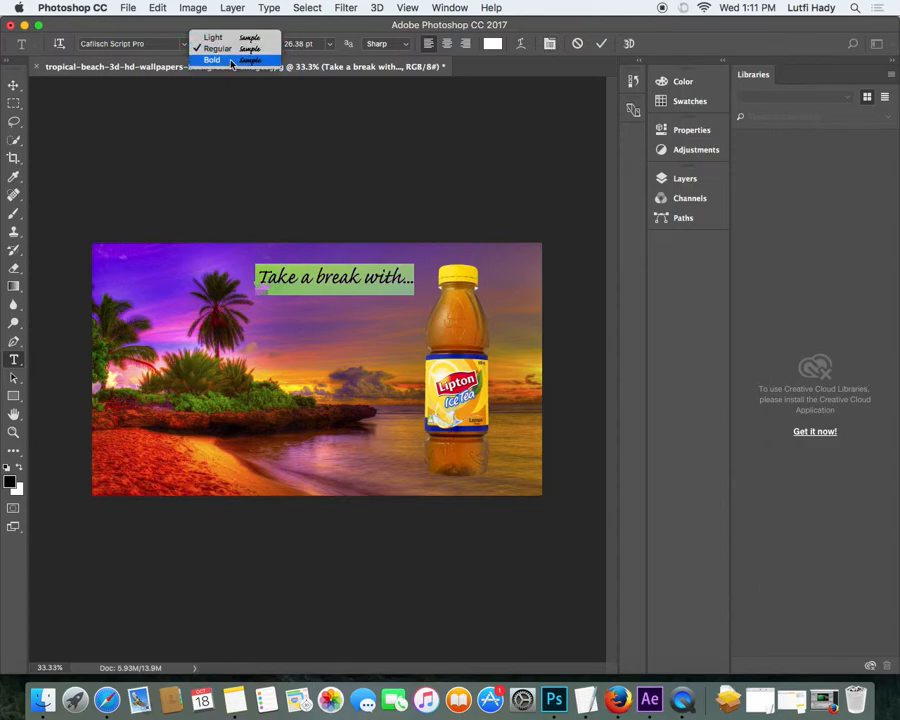
pyautogui.click(230, 61)
pyautogui.click(13, 103)
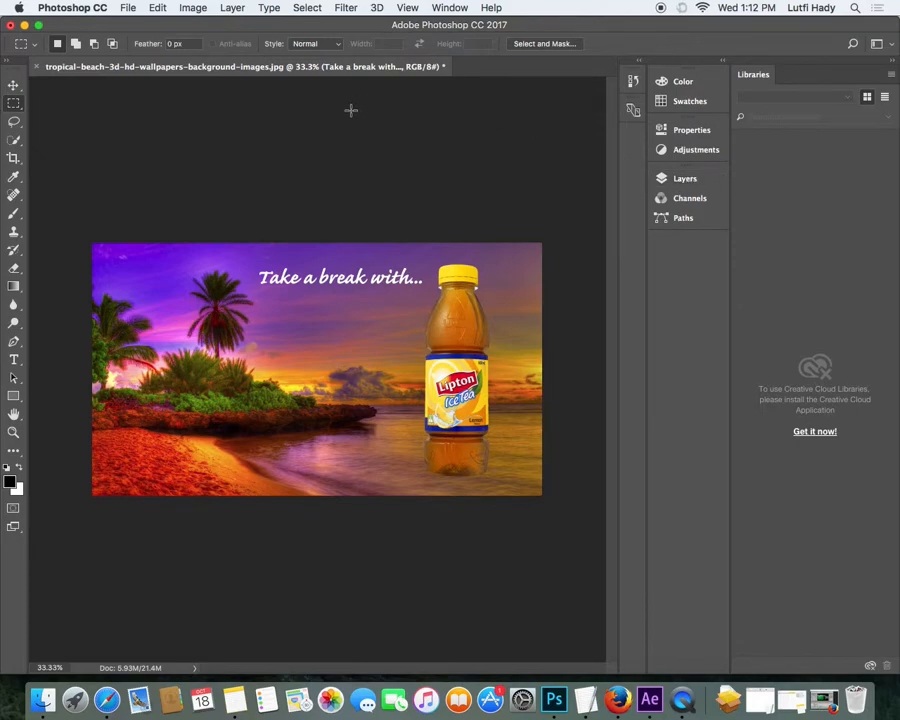
pyautogui.click(230, 8)
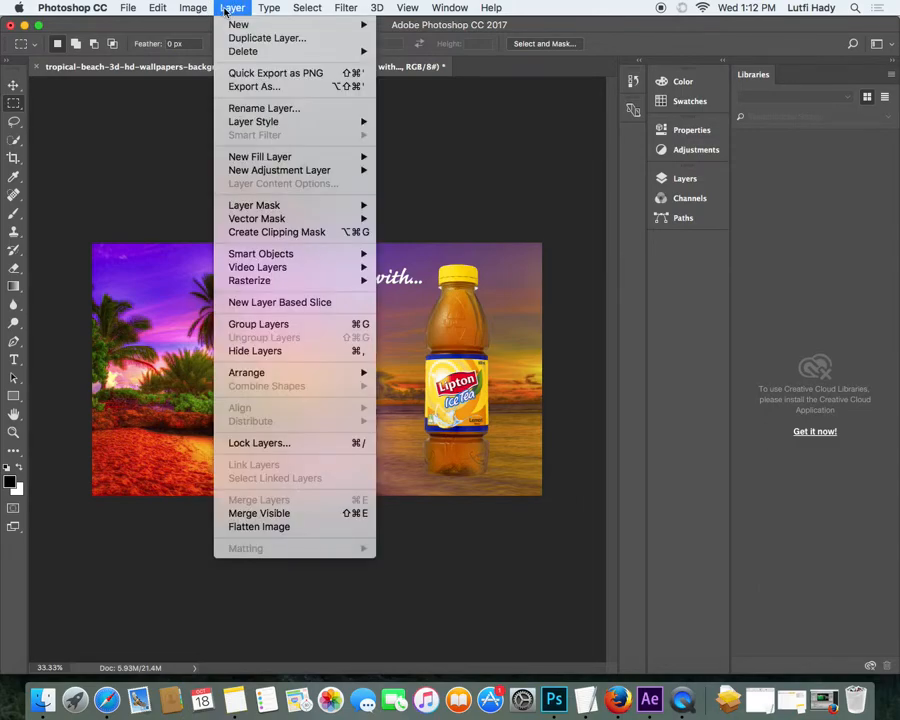
pyautogui.moveTo(297, 170)
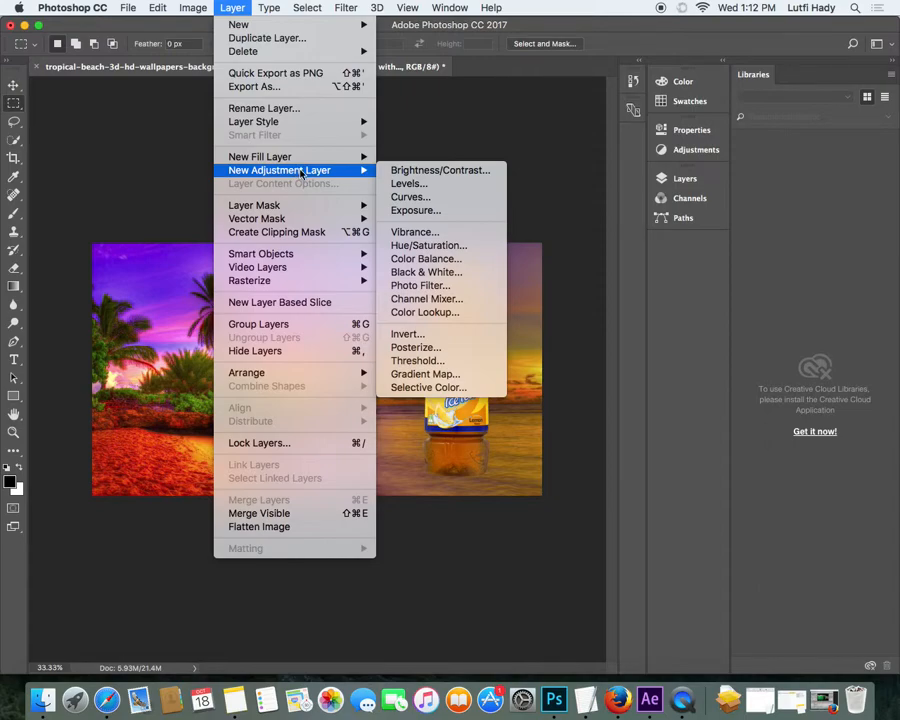
pyautogui.moveTo(294, 270)
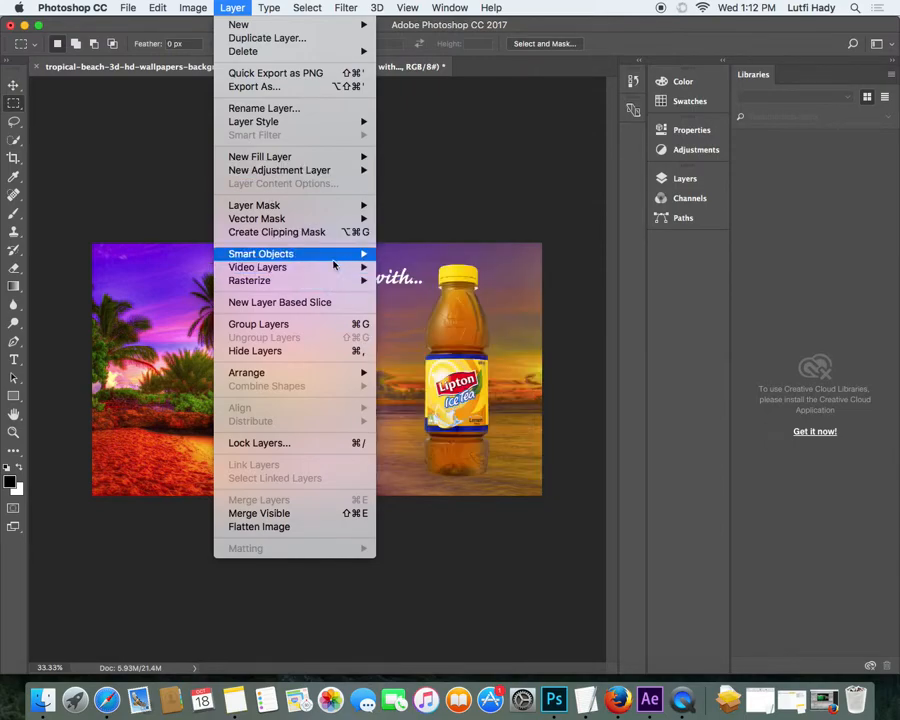
pyautogui.moveTo(268, 121)
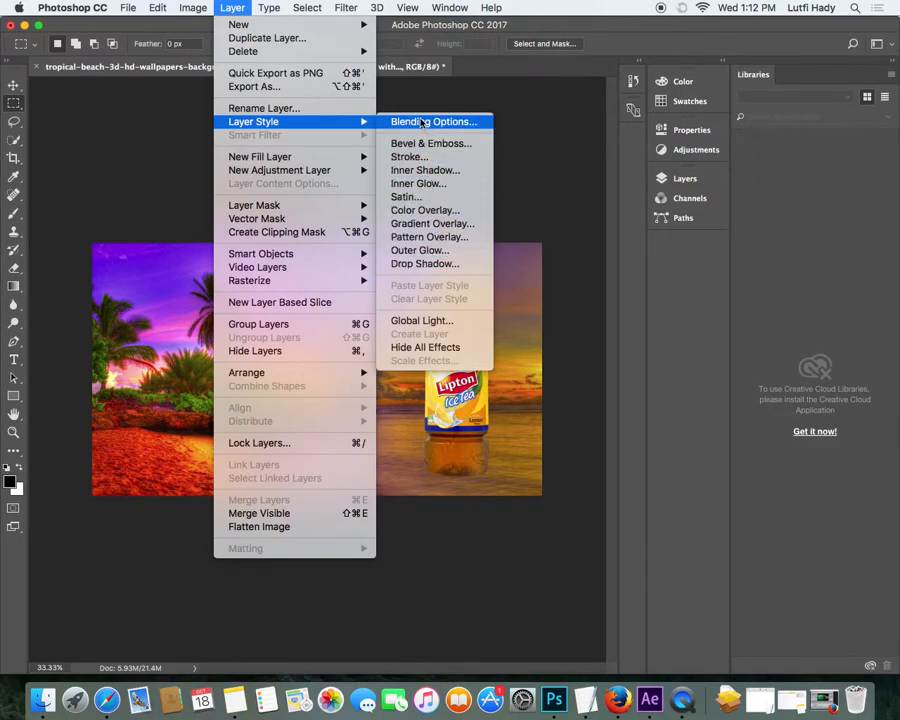
pyautogui.click(614, 48)
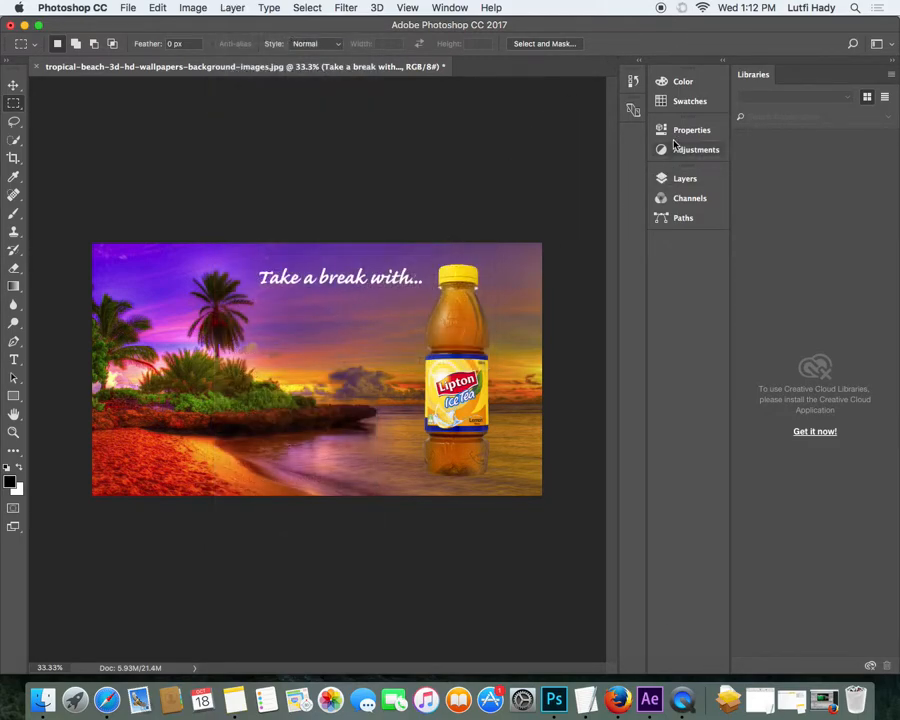
# Step: Open the Layer Style dialog for the "Take a break with..." text layer and move it clear of the tagline
pyautogui.click(685, 179)
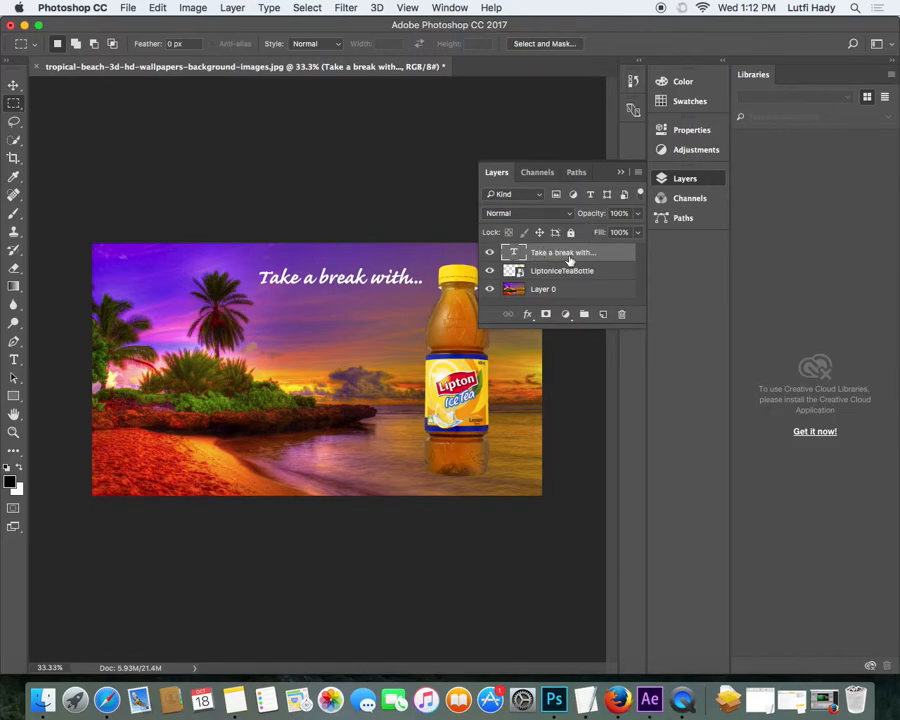
pyautogui.doubleClick(607, 257)
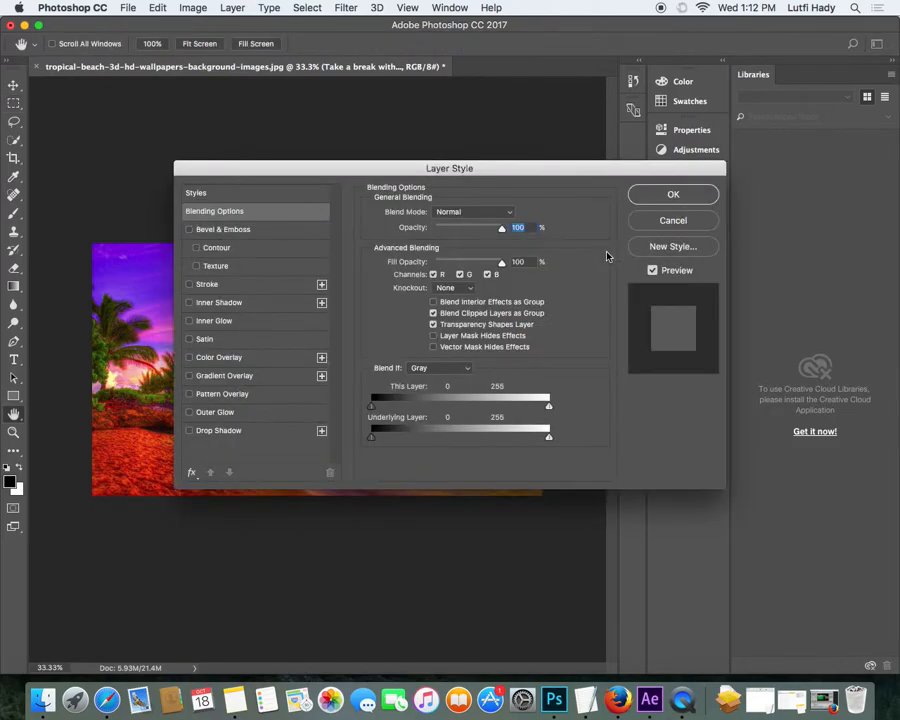
pyautogui.moveTo(442, 171); pyautogui.dragTo(514, 77)
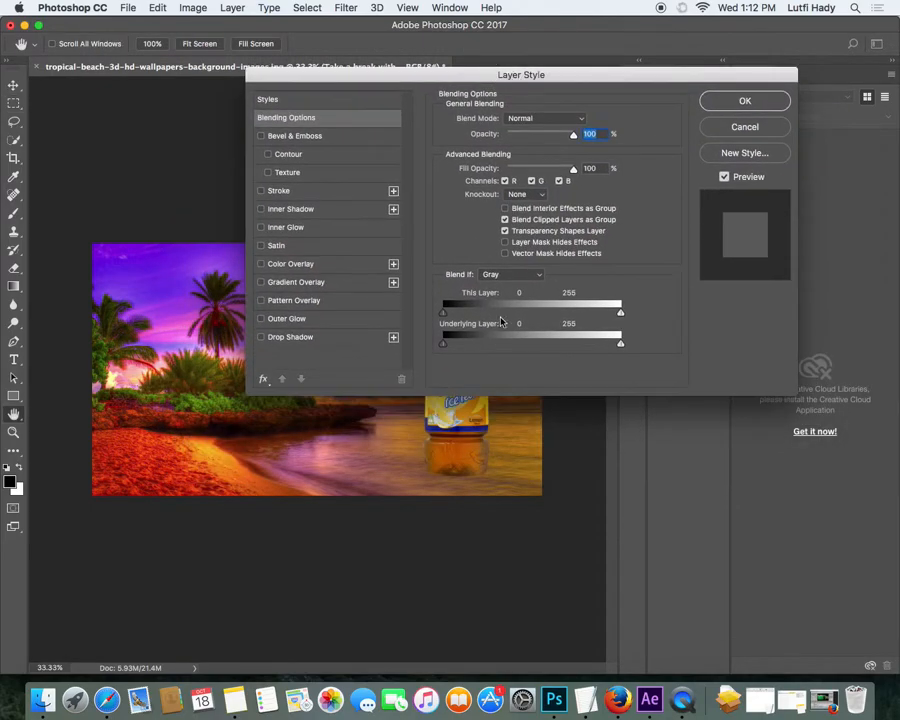
pyautogui.moveTo(374, 74); pyautogui.dragTo(248, 314)
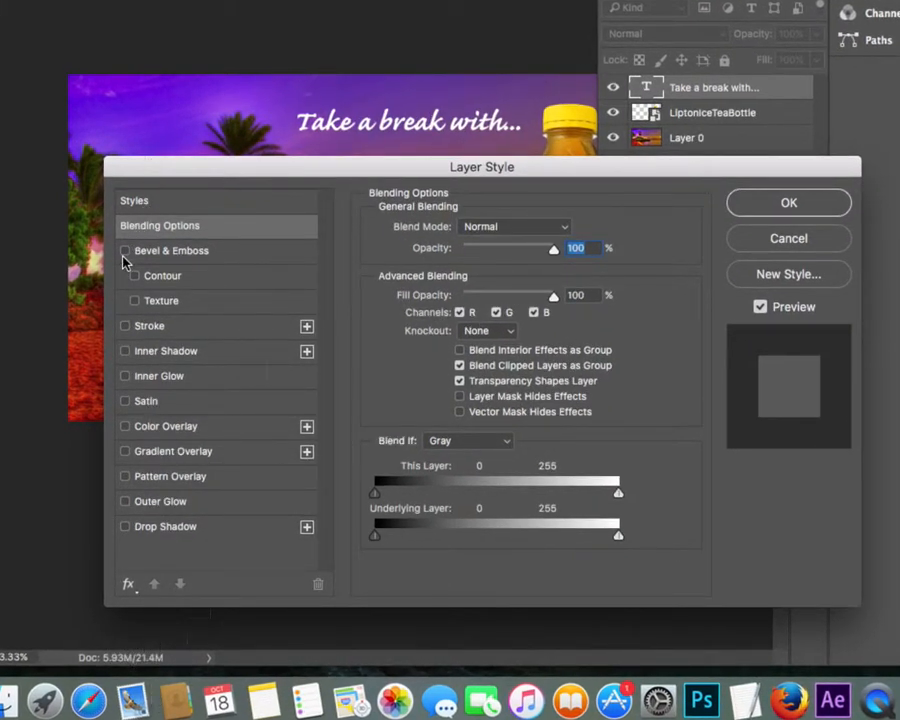
# Step: Enable Bevel & Emboss on the "Take a break with..." text layer and open the effect's settings
pyautogui.click(125, 251)
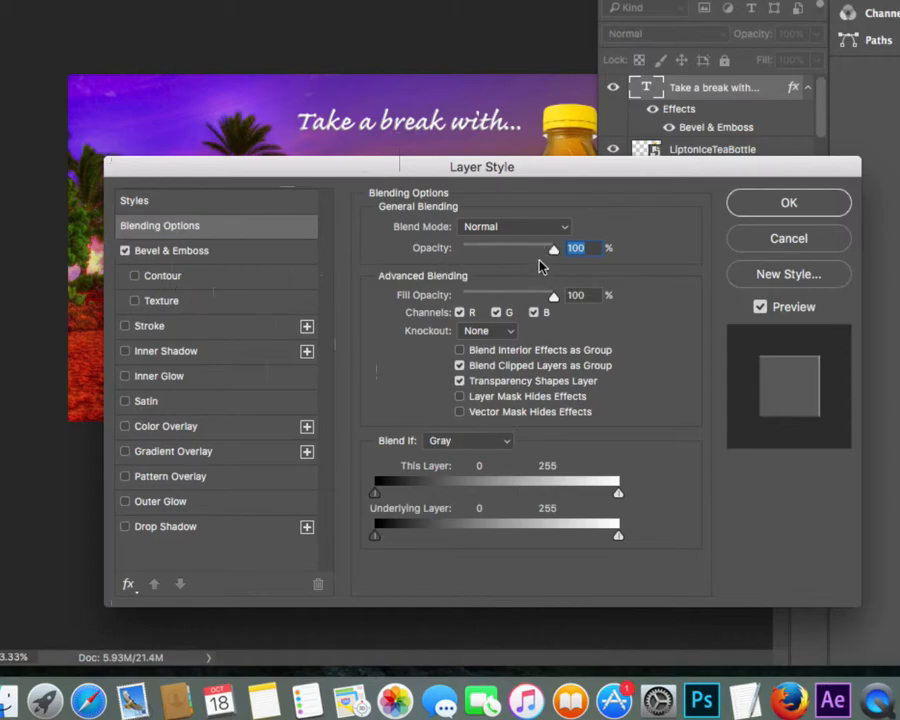
pyautogui.moveTo(550, 255); pyautogui.dragTo(617, 247)
pyautogui.moveTo(554, 298); pyautogui.dragTo(594, 313)
pyautogui.click(188, 251)
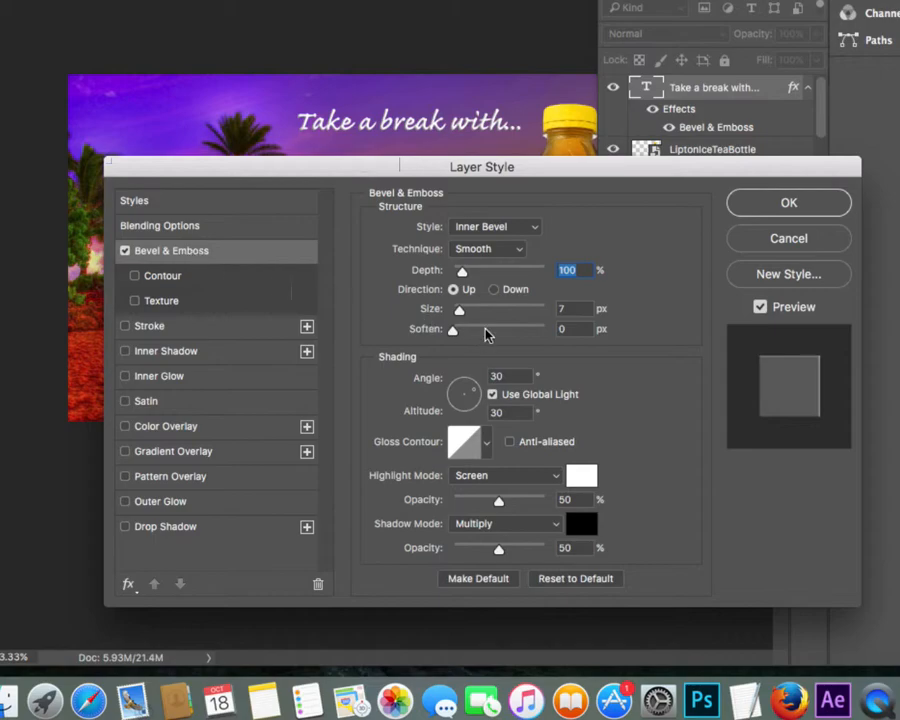
# Step: Turn off Bevel & Emboss on the "Take a break with..." text layer and enable a Stroke with a size of 3 px
pyautogui.moveTo(468, 271); pyautogui.dragTo(409, 278)
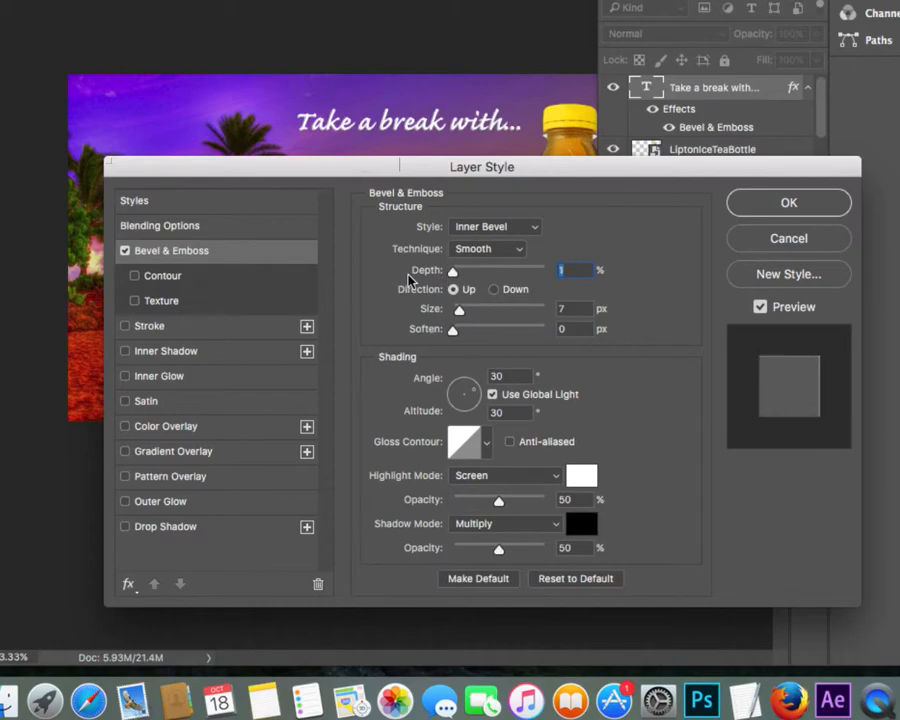
pyautogui.click(125, 251)
pyautogui.click(125, 327)
pyautogui.click(180, 333)
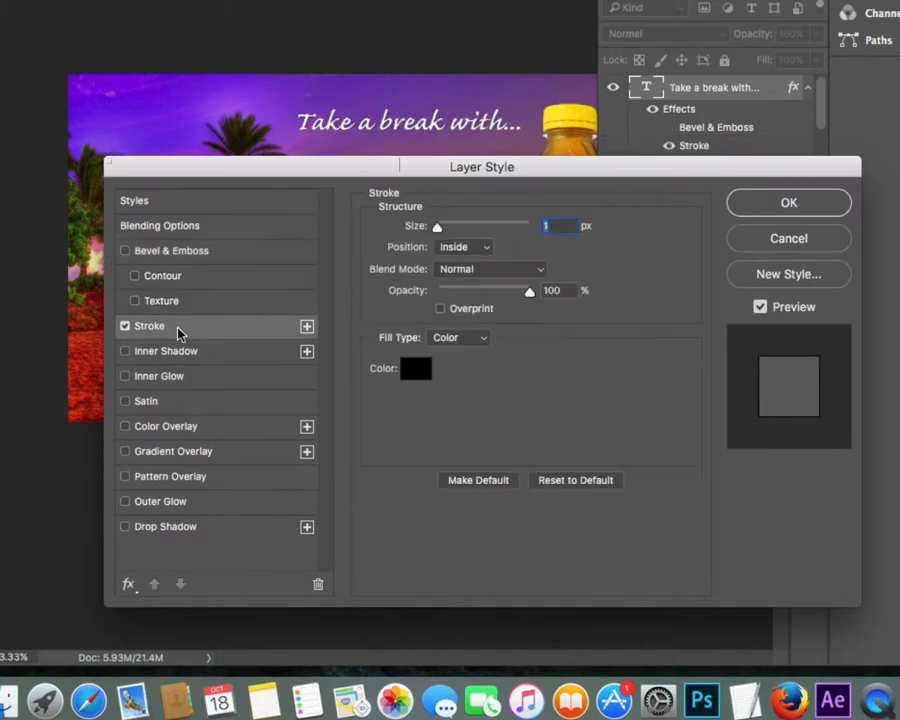
pyautogui.moveTo(435, 228); pyautogui.dragTo(440, 230)
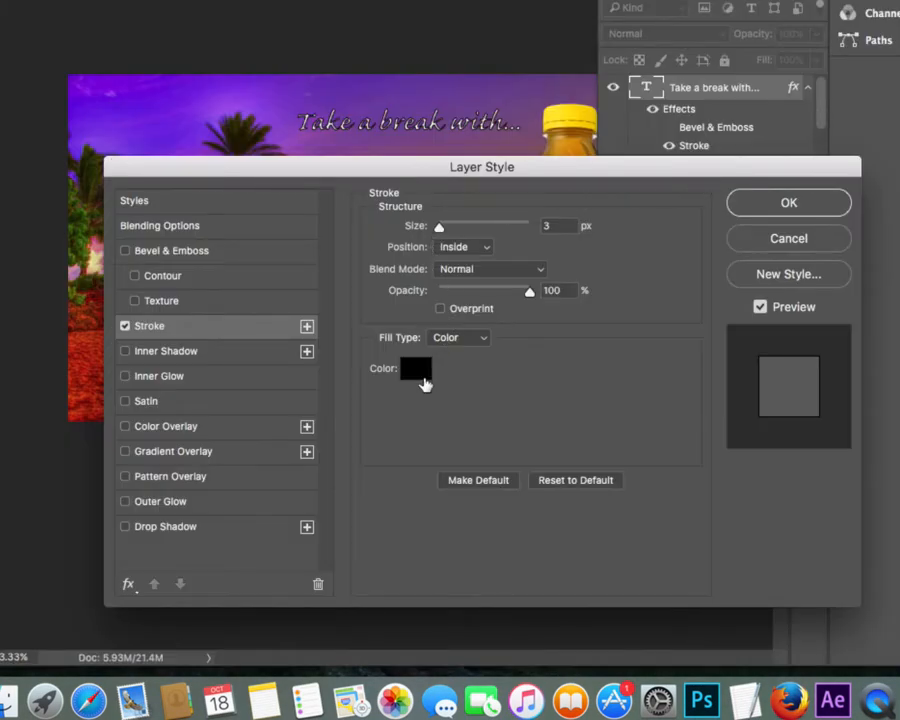
# Step: Change the stroke color of the tagline to a fully saturated orange
pyautogui.click(420, 378)
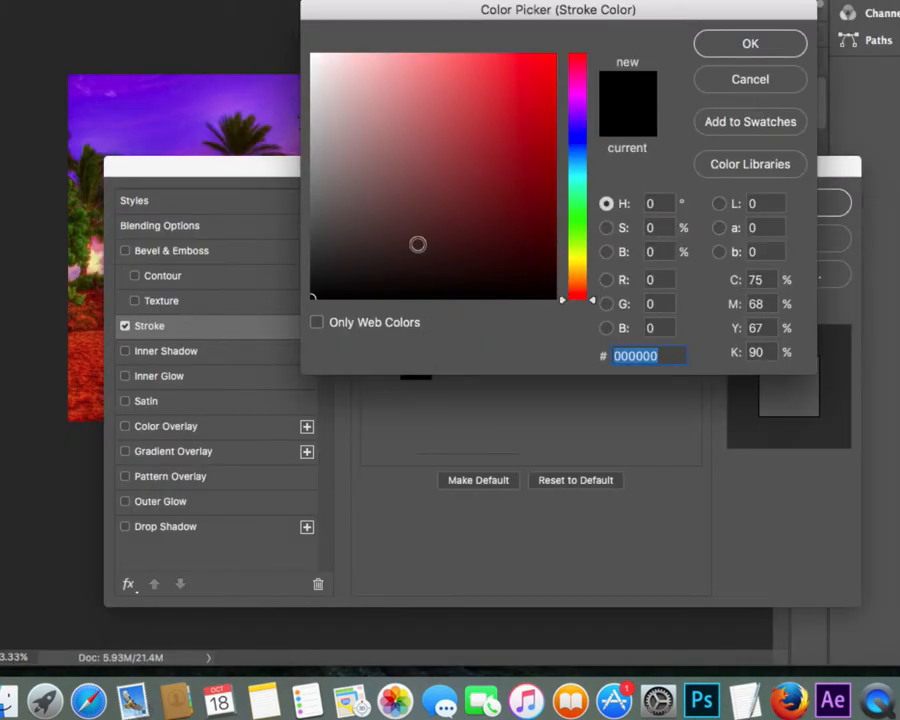
pyautogui.click(577, 126)
pyautogui.moveTo(577, 126)
pyautogui.mouseDown()
pyautogui.moveTo(583, 95)
pyautogui.moveTo(584, 141)
pyautogui.mouseUp()
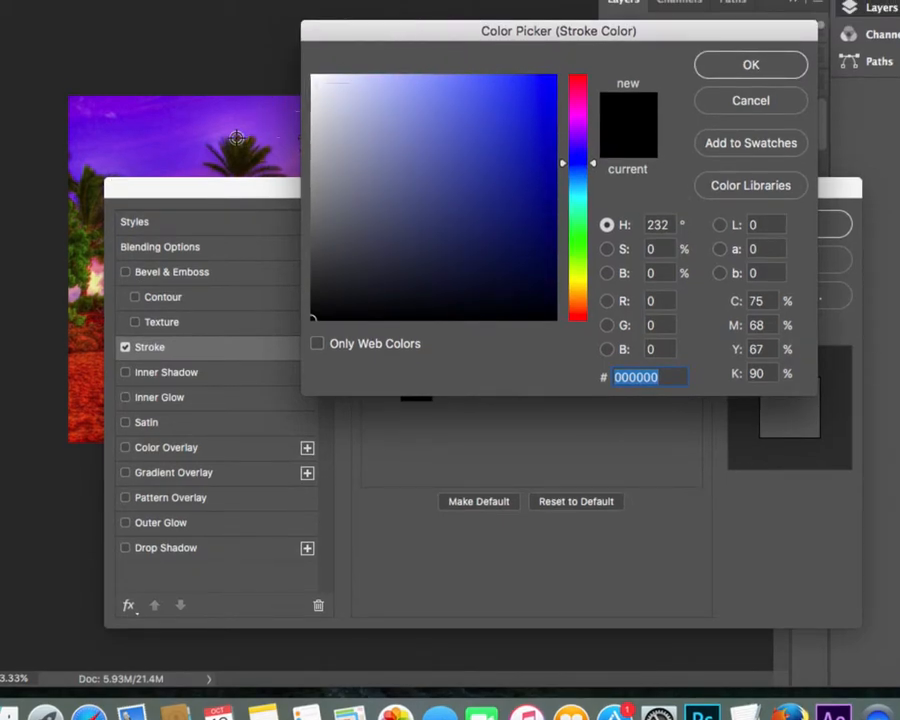
pyautogui.moveTo(577, 318); pyautogui.dragTo(582, 300)
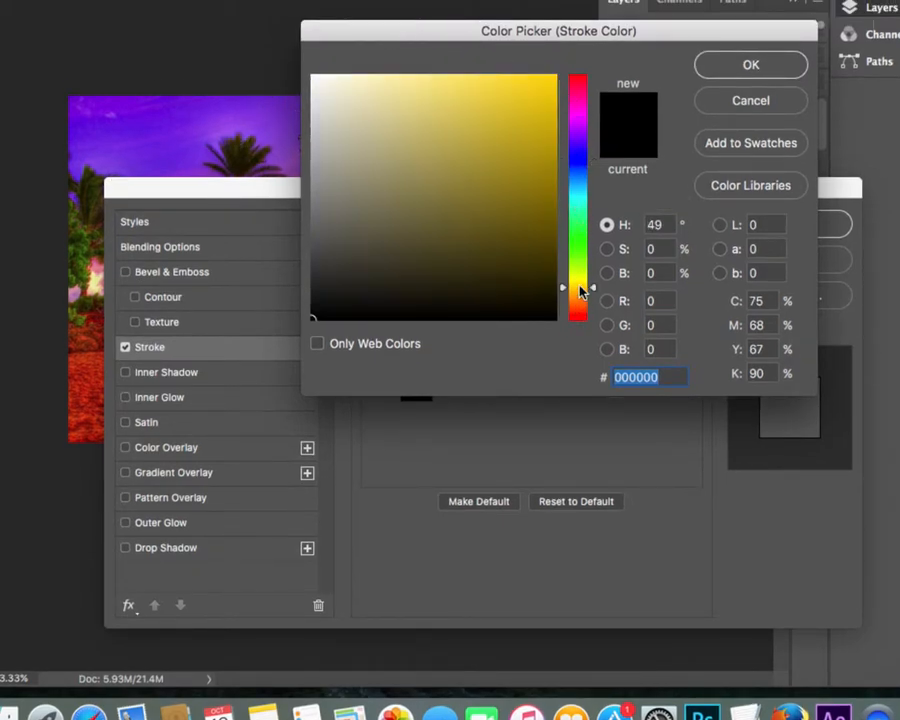
pyautogui.click(518, 74)
pyautogui.moveTo(518, 74); pyautogui.dragTo(558, 84)
pyautogui.moveTo(593, 307); pyautogui.dragTo(588, 294)
pyautogui.click(747, 65)
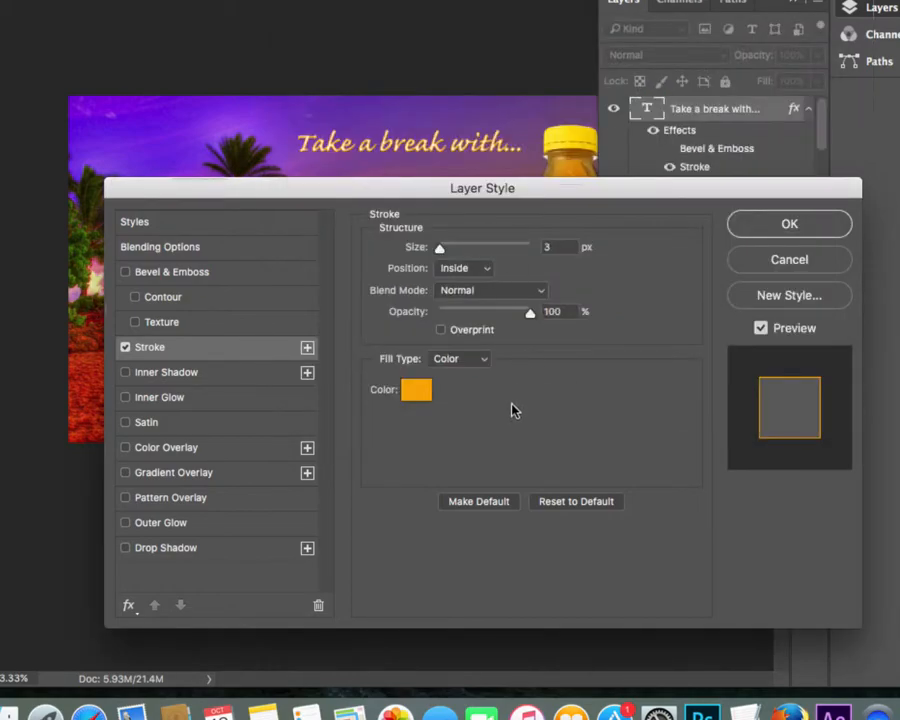
# Step: Set the tagline's orange stroke to the Outside position with a size of 6 px
pyautogui.moveTo(400, 193); pyautogui.dragTo(395, 199)
pyautogui.moveTo(434, 254)
pyautogui.mouseDown()
pyautogui.moveTo(458, 256)
pyautogui.moveTo(436, 257)
pyautogui.mouseUp()
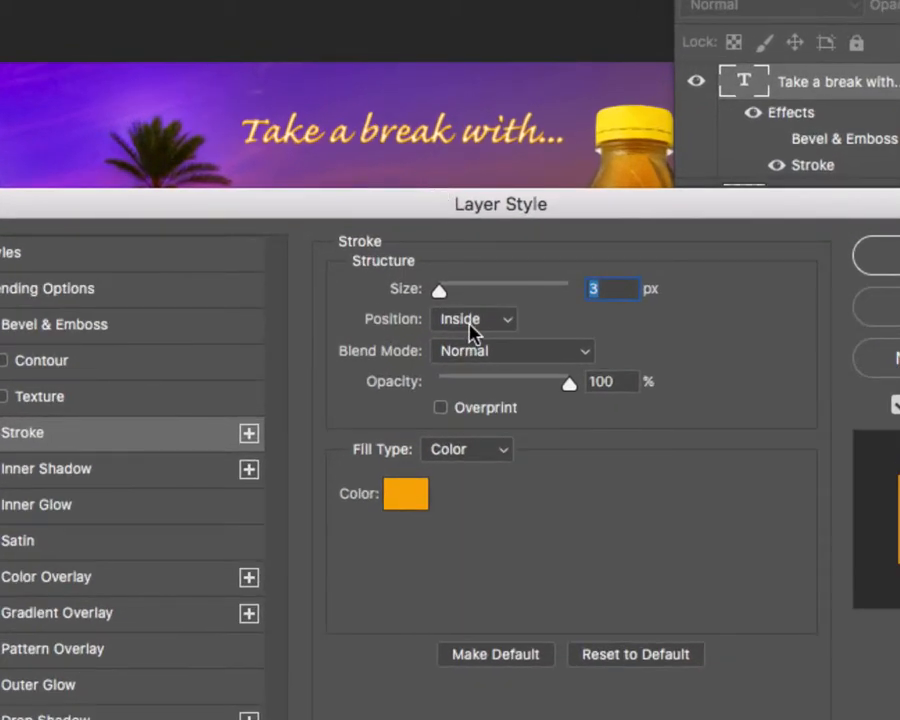
pyautogui.click(463, 283)
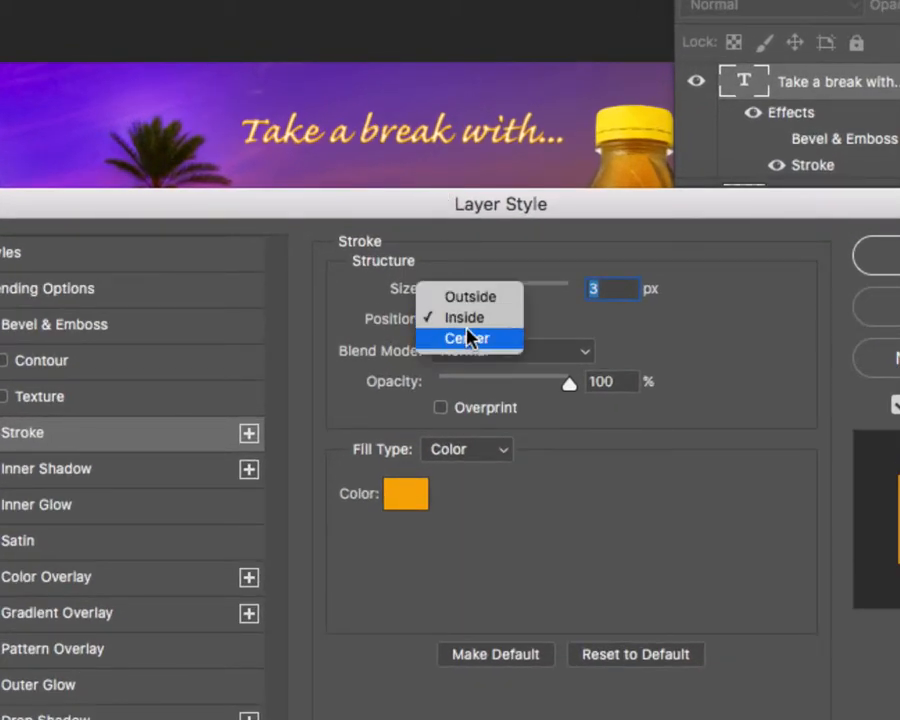
pyautogui.click(472, 296)
pyautogui.moveTo(436, 292); pyautogui.dragTo(452, 296)
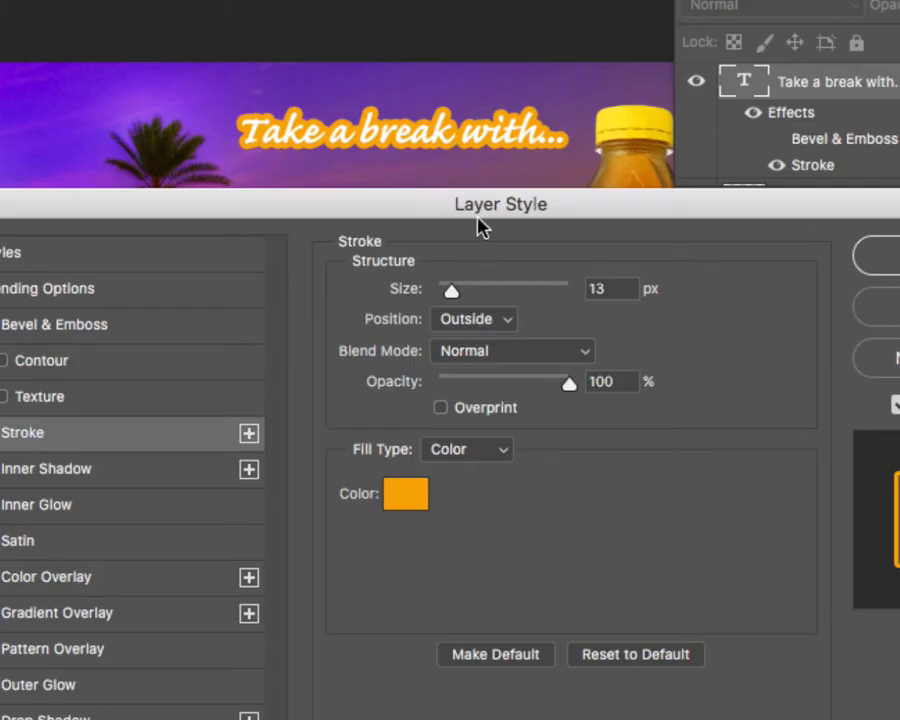
pyautogui.moveTo(450, 293); pyautogui.dragTo(446, 294)
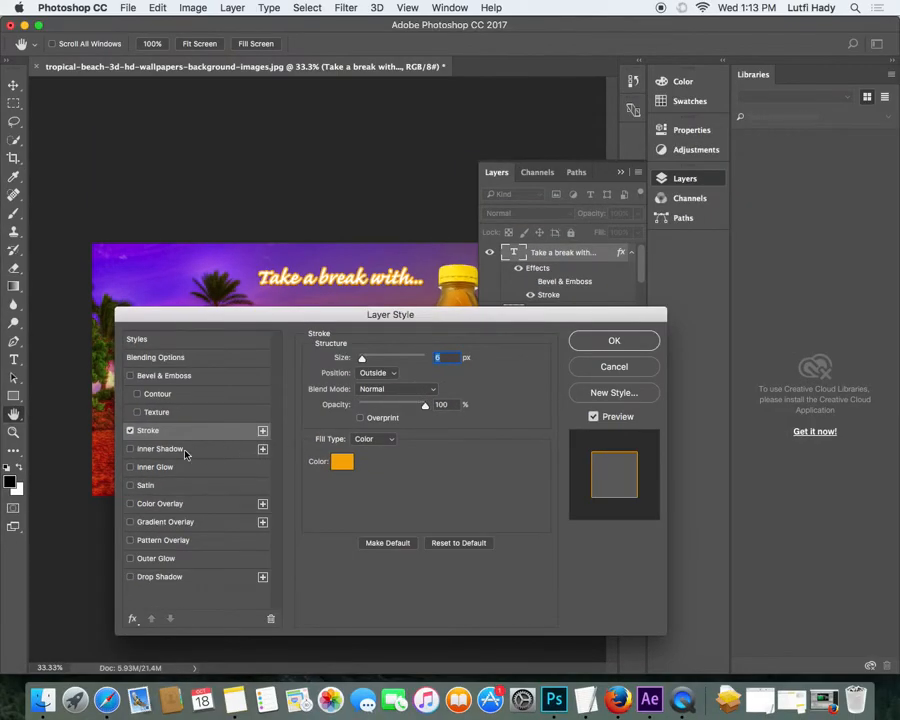
# Step: Try an Inner Shadow on the tagline, compare it with the Lipton images in the browser, and turn the effect off
pyautogui.click(155, 451)
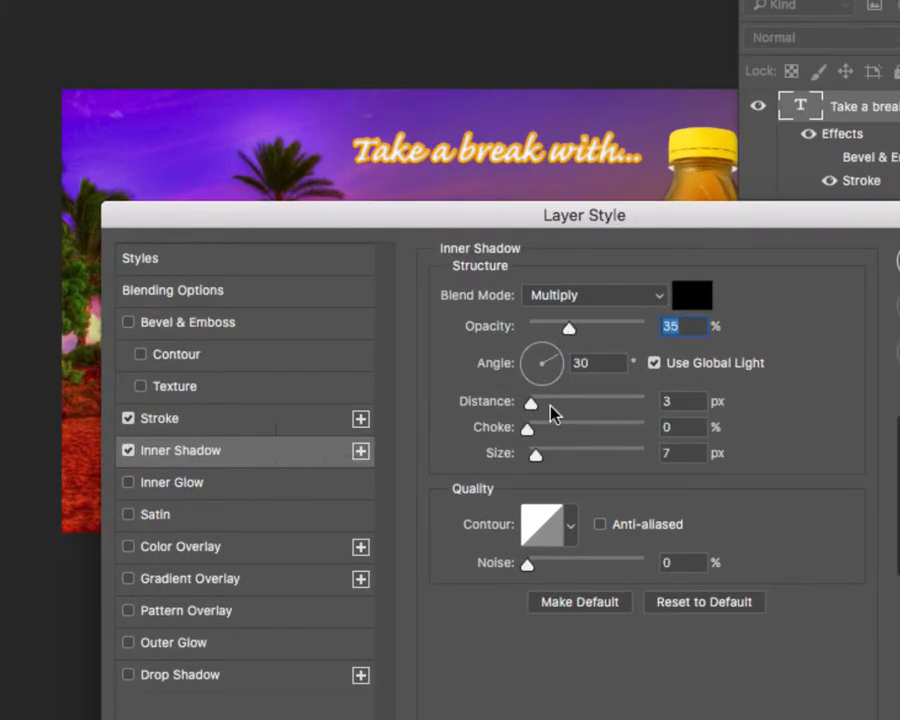
pyautogui.moveTo(535, 410)
pyautogui.mouseDown()
pyautogui.moveTo(571, 412)
pyautogui.moveTo(514, 416)
pyautogui.moveTo(536, 416)
pyautogui.moveTo(528, 418)
pyautogui.mouseUp()
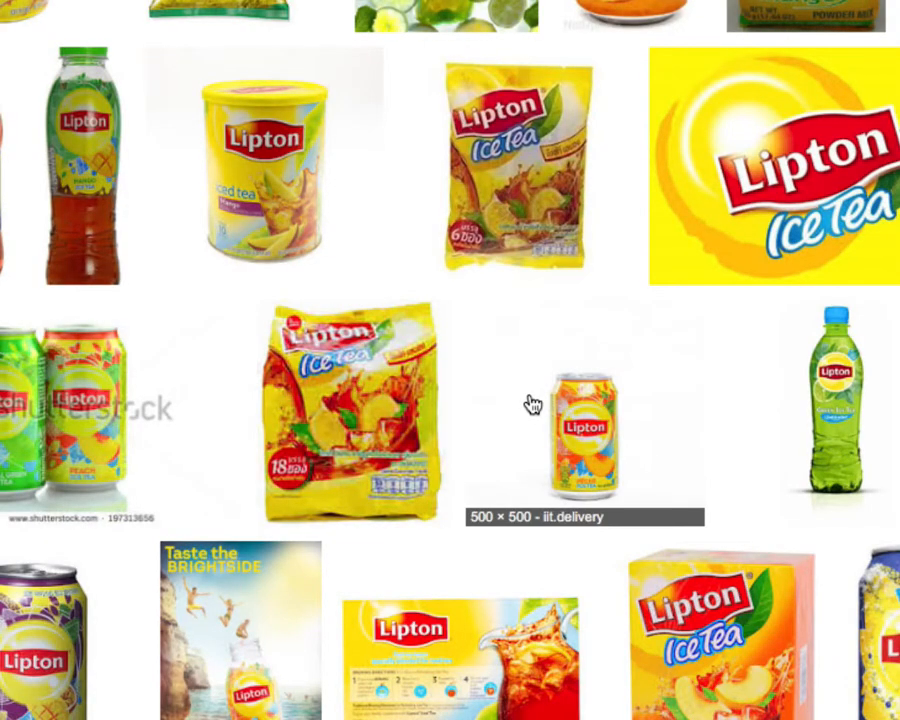
pyautogui.press('super+Tab')
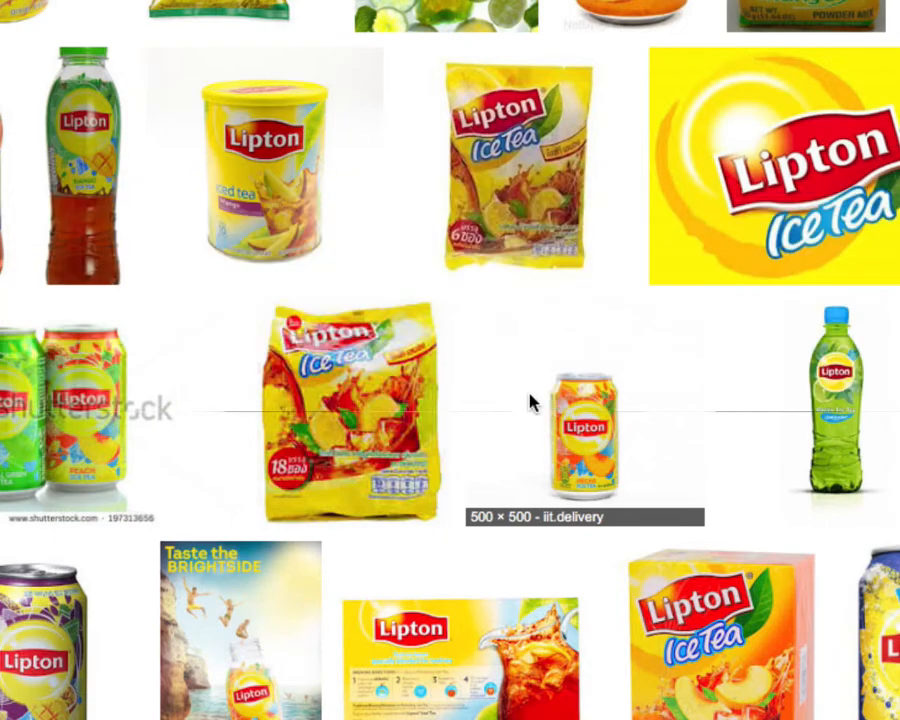
pyautogui.press('super+Tab')
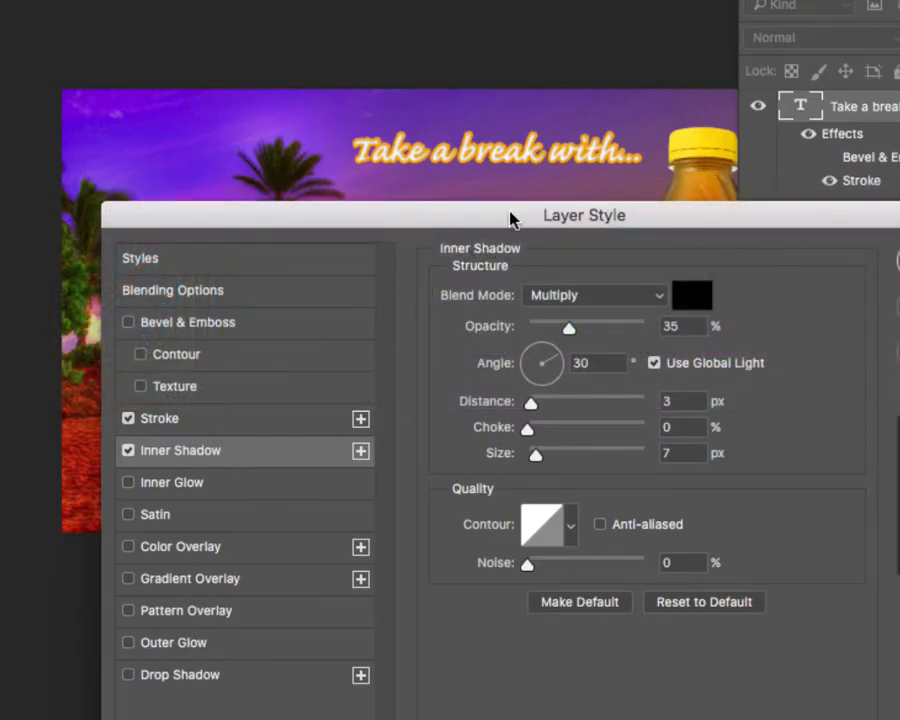
pyautogui.click(128, 451)
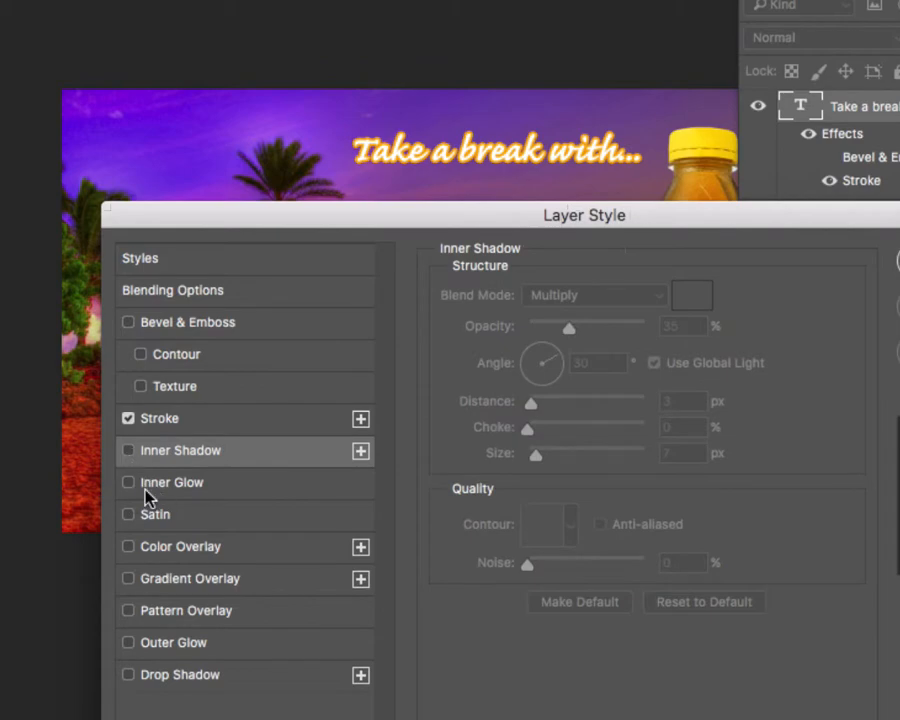
# Step: Enable Inner Glow on the tagline and change its glow color to bright green
pyautogui.click(128, 484)
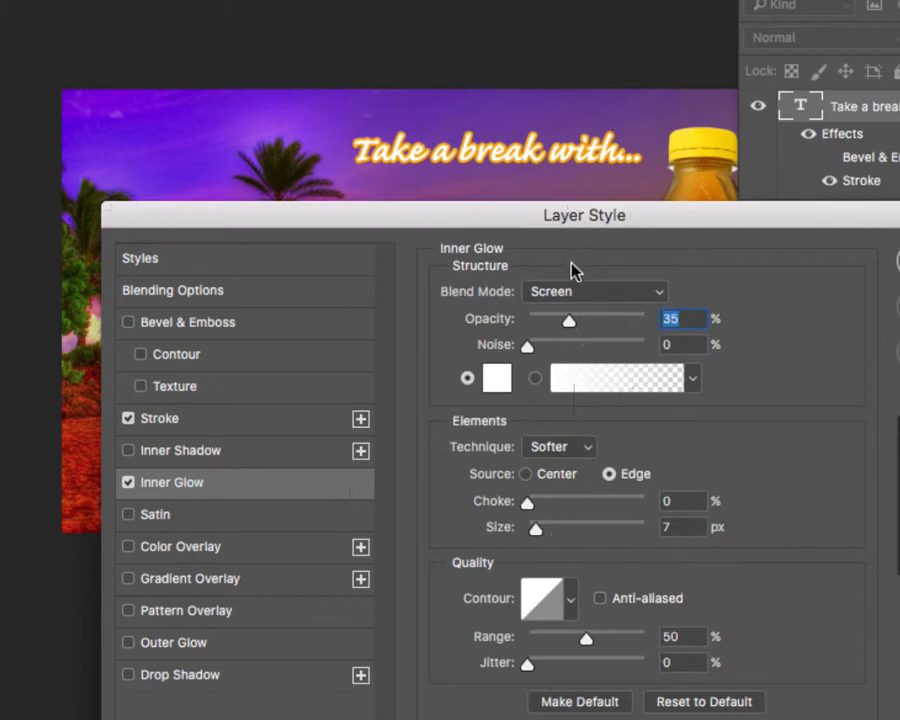
pyautogui.click(496, 379)
pyautogui.moveTo(713, 142); pyautogui.dragTo(713, 283)
pyautogui.click(557, 62)
pyautogui.moveTo(560, 38); pyautogui.dragTo(610, 36)
pyautogui.click(868, 42)
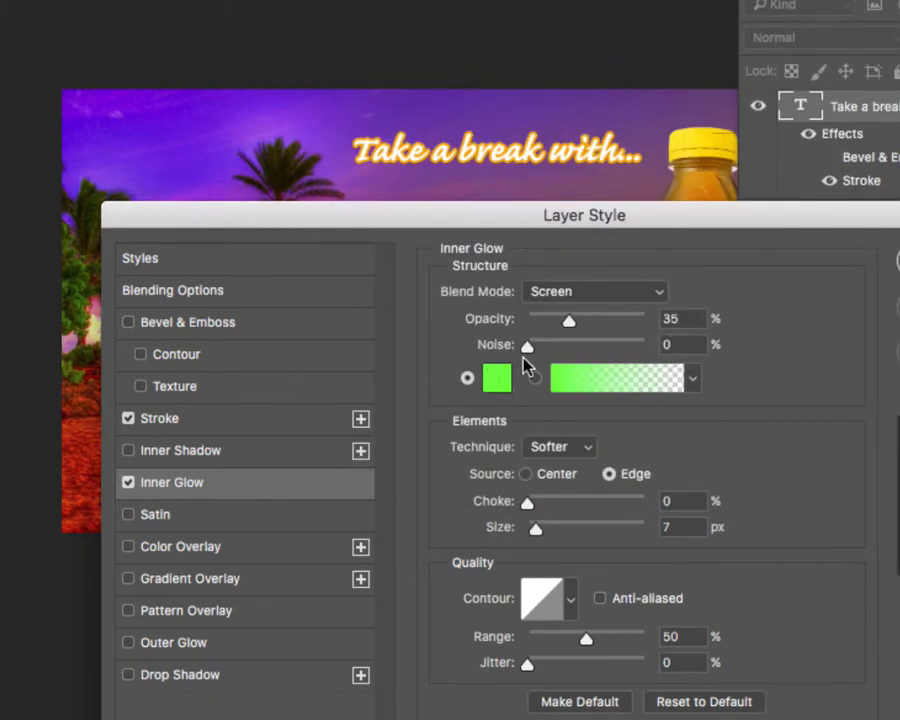
# Step: Set the Inner Glow to 100% opacity, Center source, 5% choke and 106 px size
pyautogui.moveTo(527, 502); pyautogui.dragTo(540, 512)
pyautogui.moveTo(536, 527); pyautogui.dragTo(582, 530)
pyautogui.moveTo(538, 503); pyautogui.dragTo(563, 505)
pyautogui.click(563, 449)
pyautogui.click(656, 444)
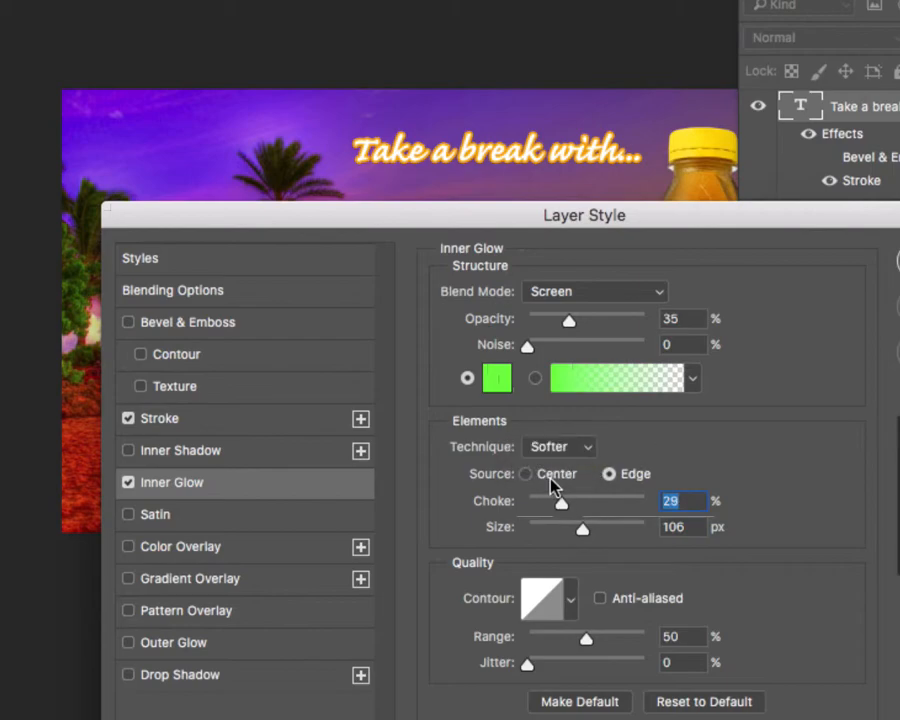
pyautogui.click(549, 477)
pyautogui.moveTo(547, 511); pyautogui.dragTo(533, 507)
pyautogui.click(568, 321)
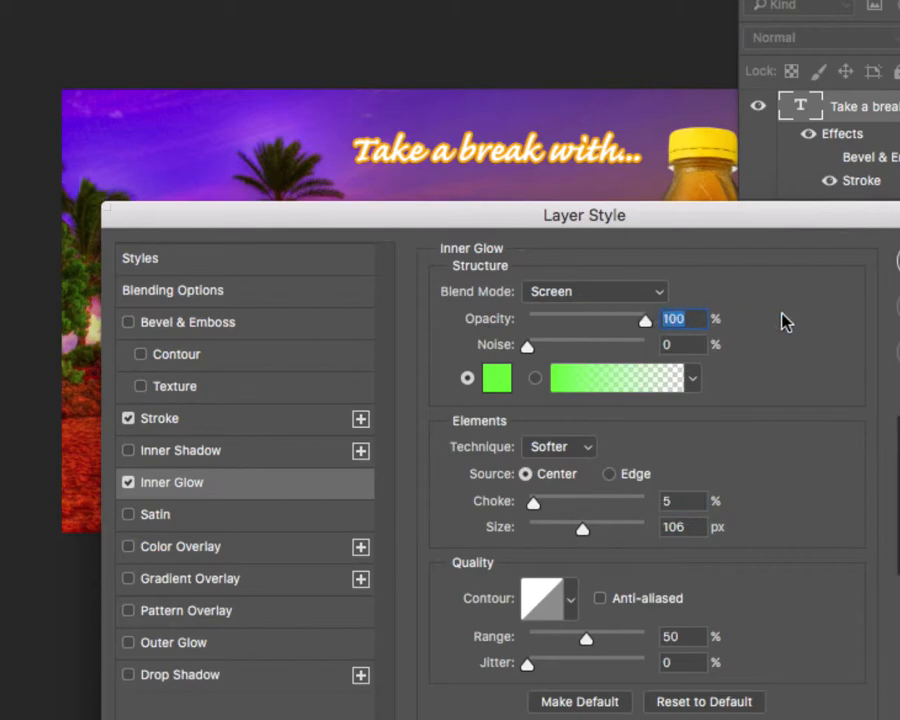
# Step: Try the Precise technique with 29% choke and 174 px size for the Inner Glow, and turn the effect off
pyautogui.moveTo(626, 213); pyautogui.dragTo(621, 205)
pyautogui.click(123, 411)
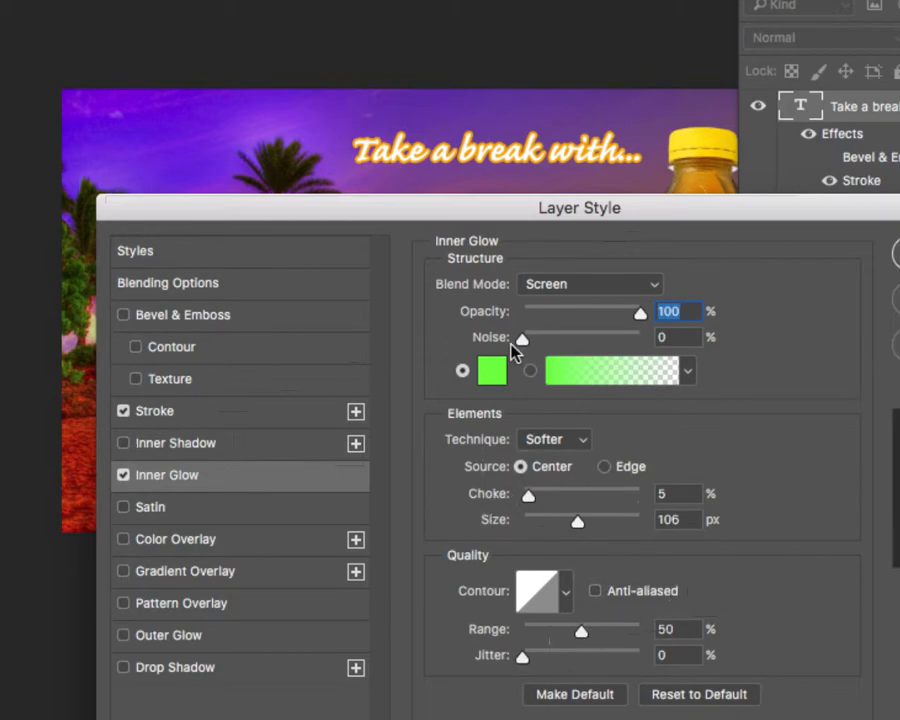
pyautogui.press('Tab')
pyautogui.moveTo(528, 497)
pyautogui.mouseDown()
pyautogui.moveTo(585, 496)
pyautogui.moveTo(517, 495)
pyautogui.mouseUp()
pyautogui.moveTo(573, 517); pyautogui.dragTo(608, 522)
pyautogui.click(550, 439)
pyautogui.click(552, 454)
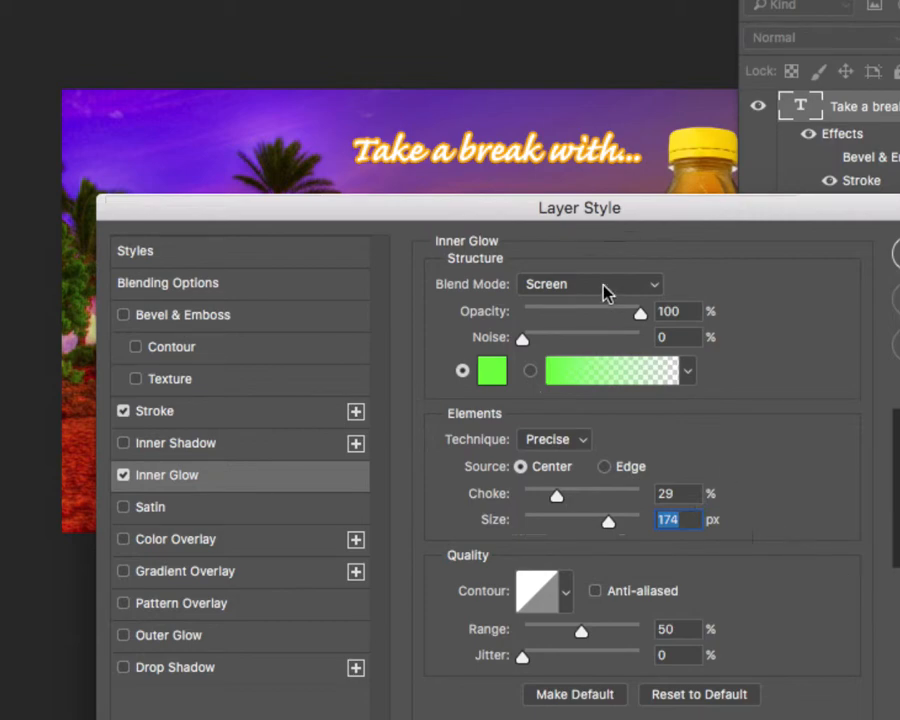
pyautogui.click(122, 477)
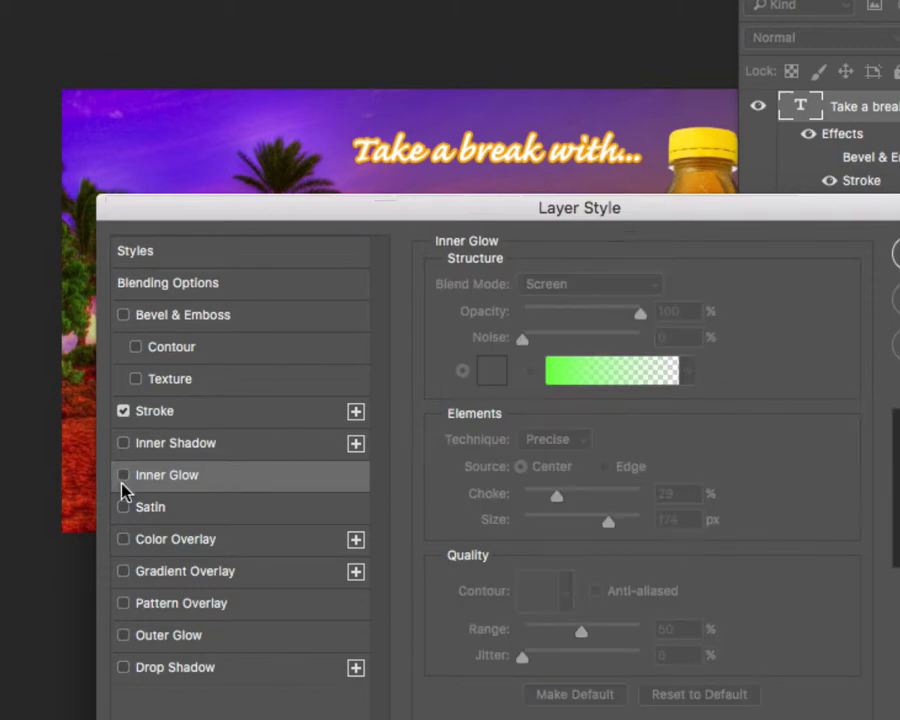
# Step: Try a Satin effect on the tagline with the Lighten, Screen and Color Dodge blend modes
pyautogui.click(124, 508)
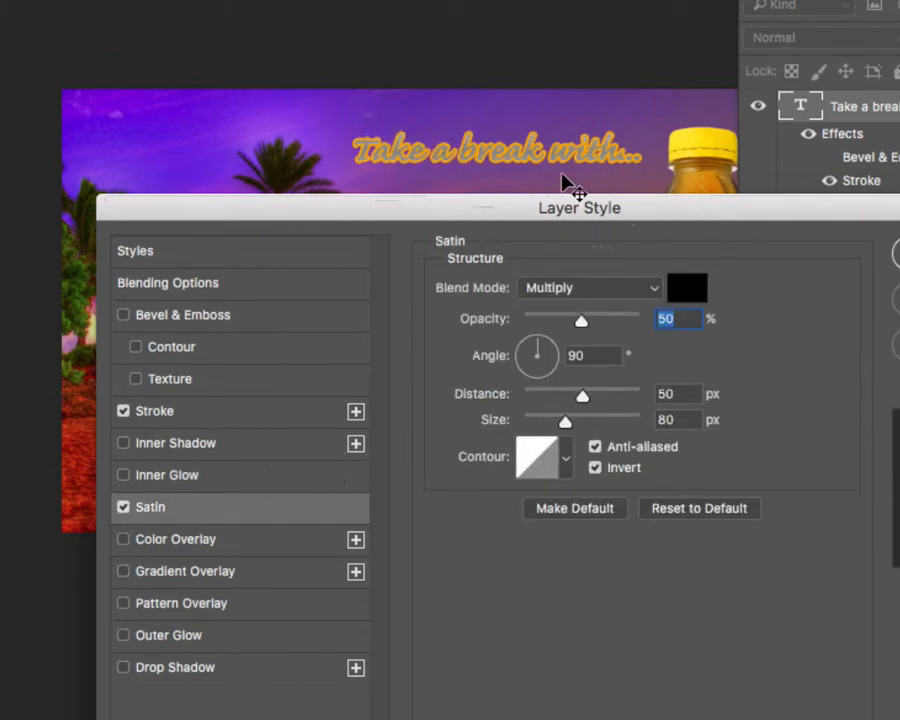
pyautogui.click(616, 290)
pyautogui.click(585, 375)
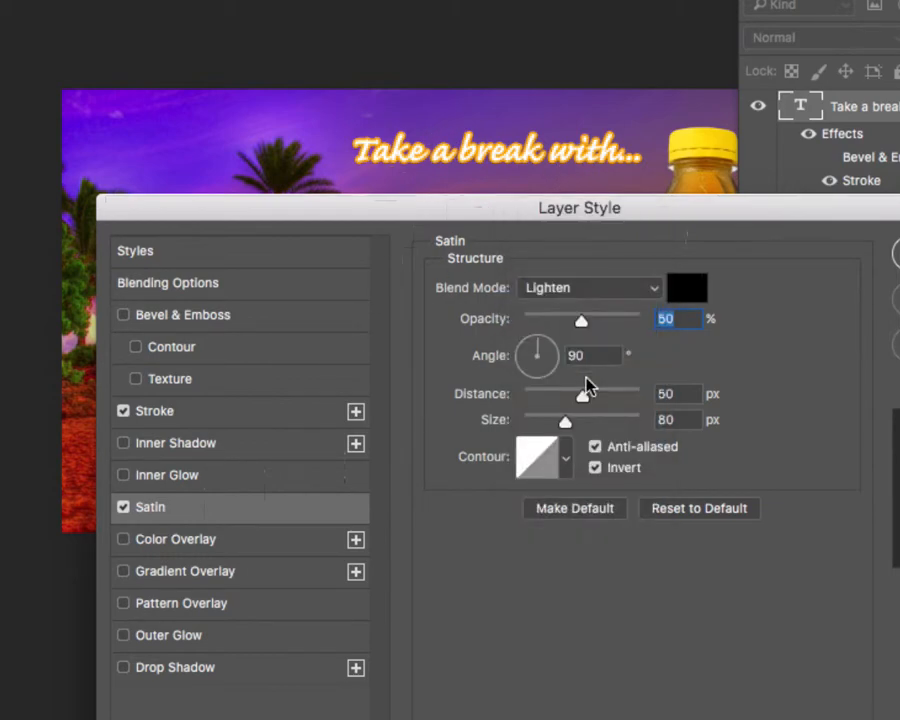
pyautogui.click(562, 292)
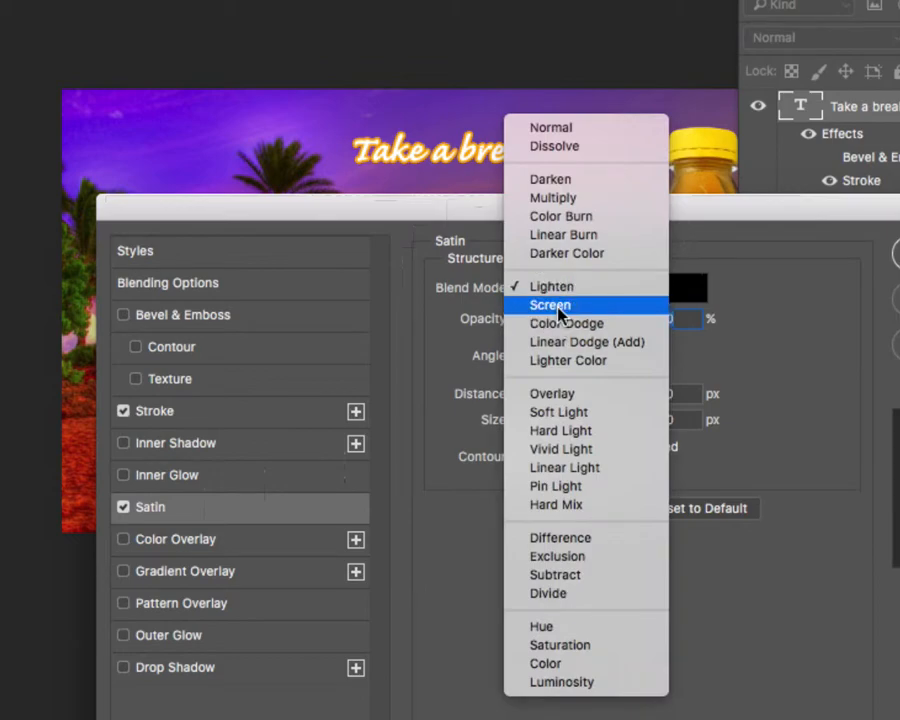
pyautogui.click(559, 307)
pyautogui.click(563, 289)
pyautogui.click(563, 304)
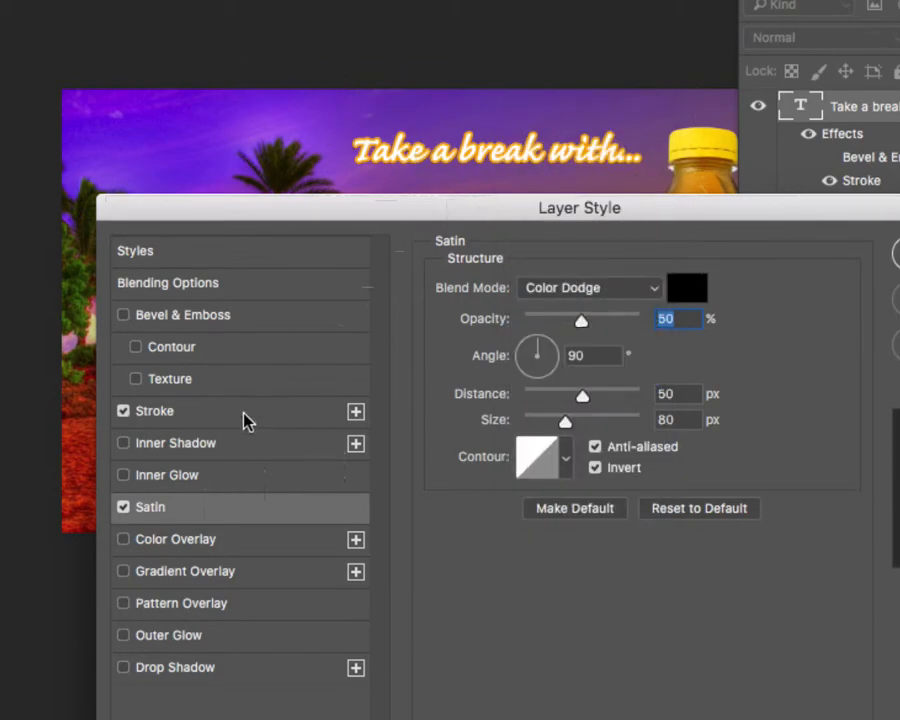
# Step: Turn off Satin, try a Color Overlay on the tagline, and disable the overlay again
pyautogui.click(124, 508)
pyautogui.click(200, 538)
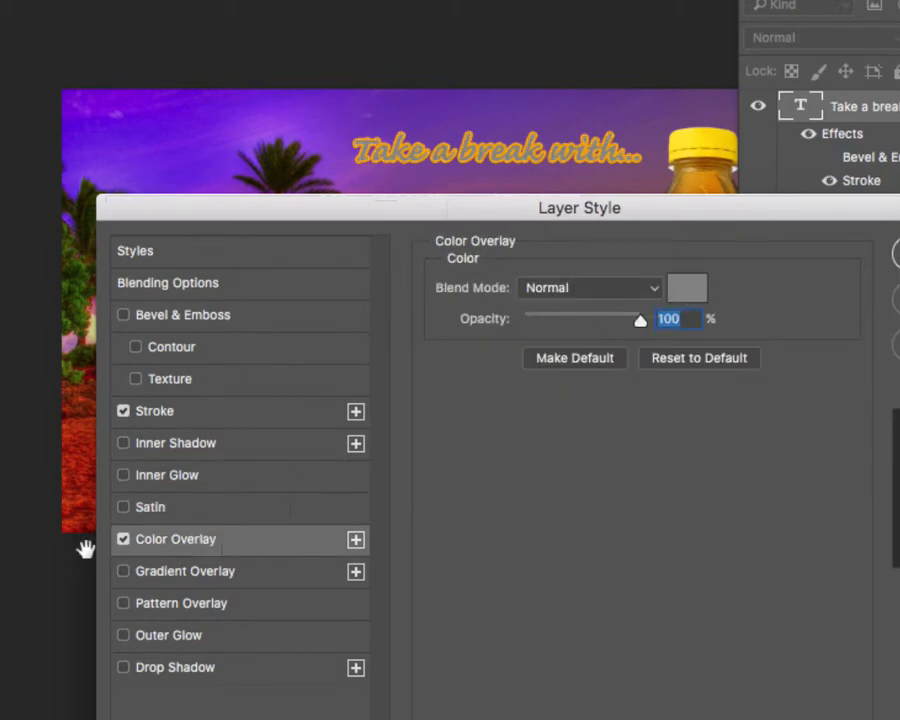
pyautogui.click(123, 540)
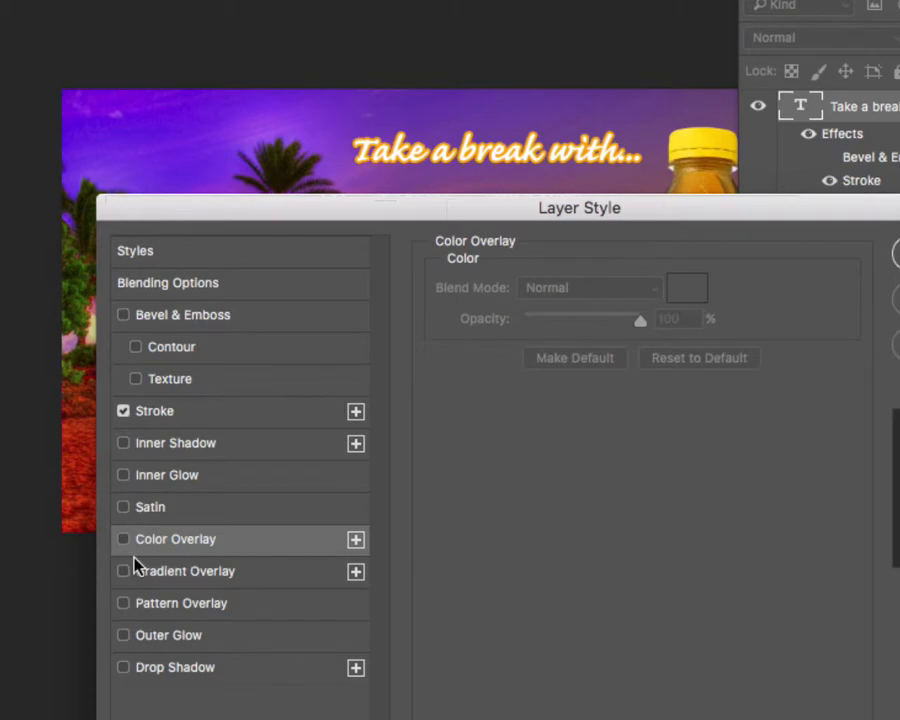
# Step: Enable Outer Glow on the tagline and change its glow color to light orange
pyautogui.click(123, 638)
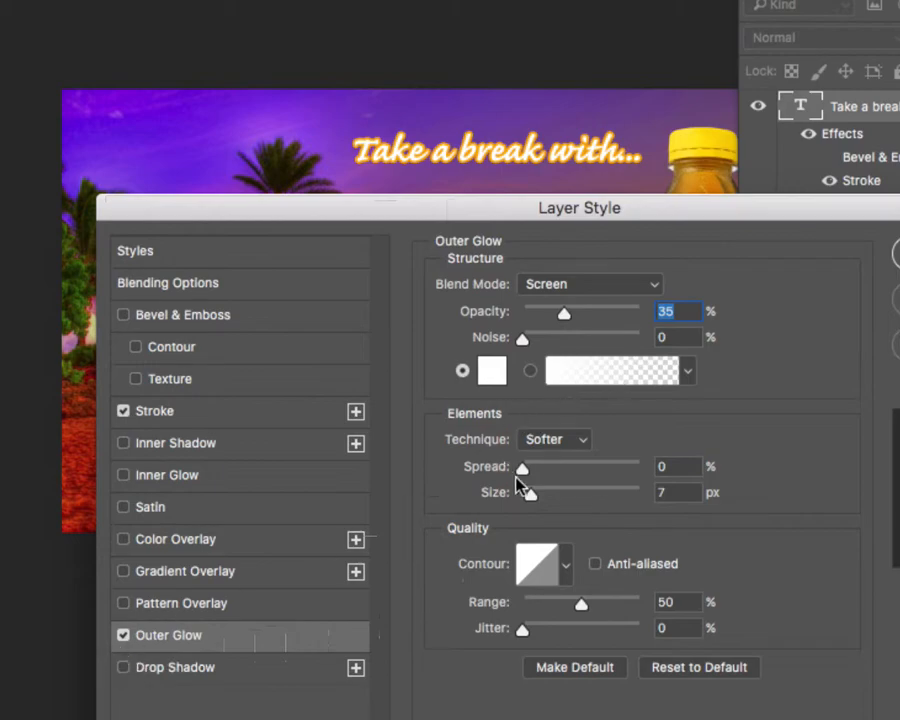
pyautogui.click(484, 376)
pyautogui.click(714, 346)
pyautogui.click(539, 73)
pyautogui.moveTo(539, 73); pyautogui.dragTo(545, 62)
pyautogui.click(899, 54)
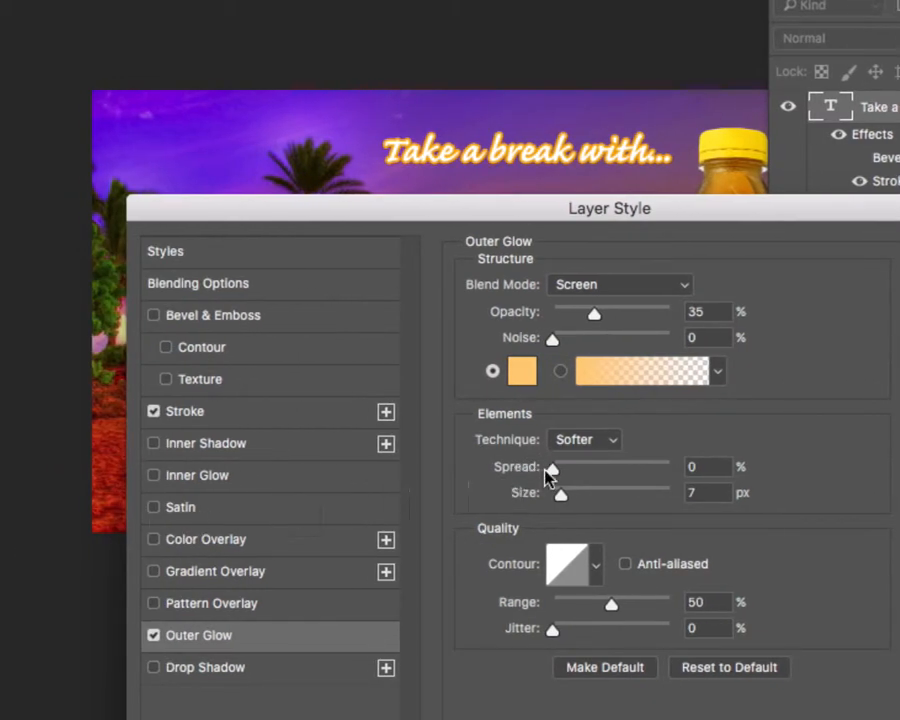
# Step: Set the Outer Glow's size to 51 px and spread to 9%, and compare the tagline with and without the glow
pyautogui.moveTo(386, 493); pyautogui.dragTo(444, 500)
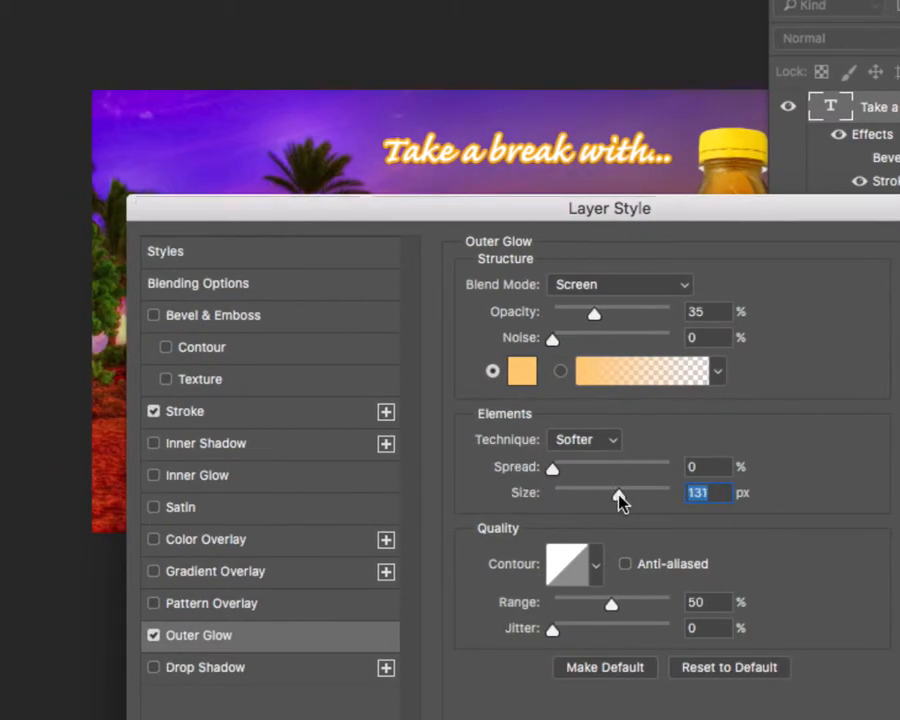
pyautogui.moveTo(613, 505); pyautogui.dragTo(565, 476)
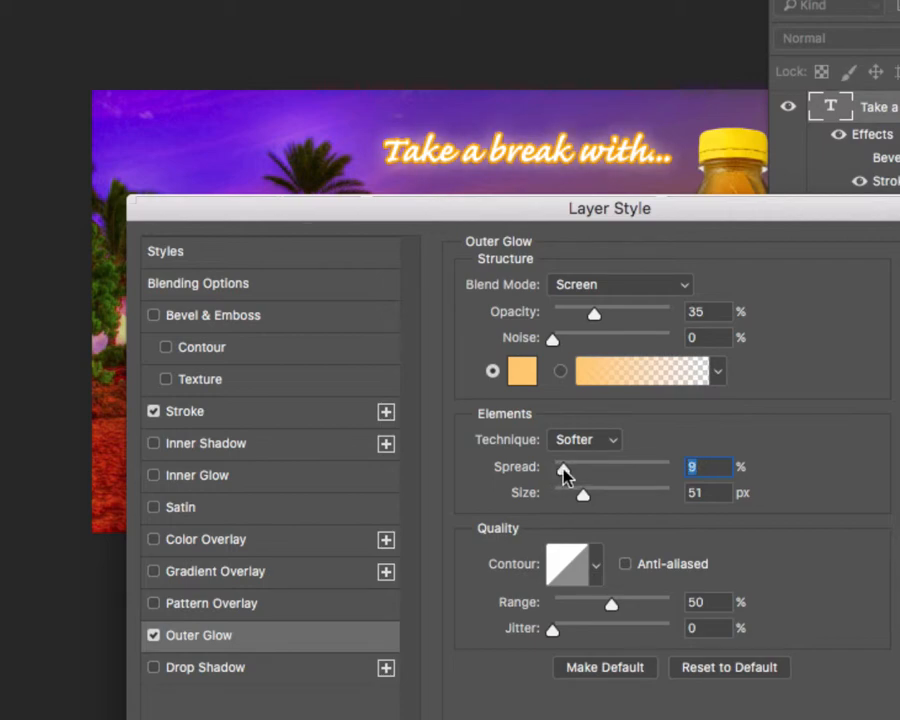
pyautogui.click(153, 637)
pyautogui.click(153, 637)
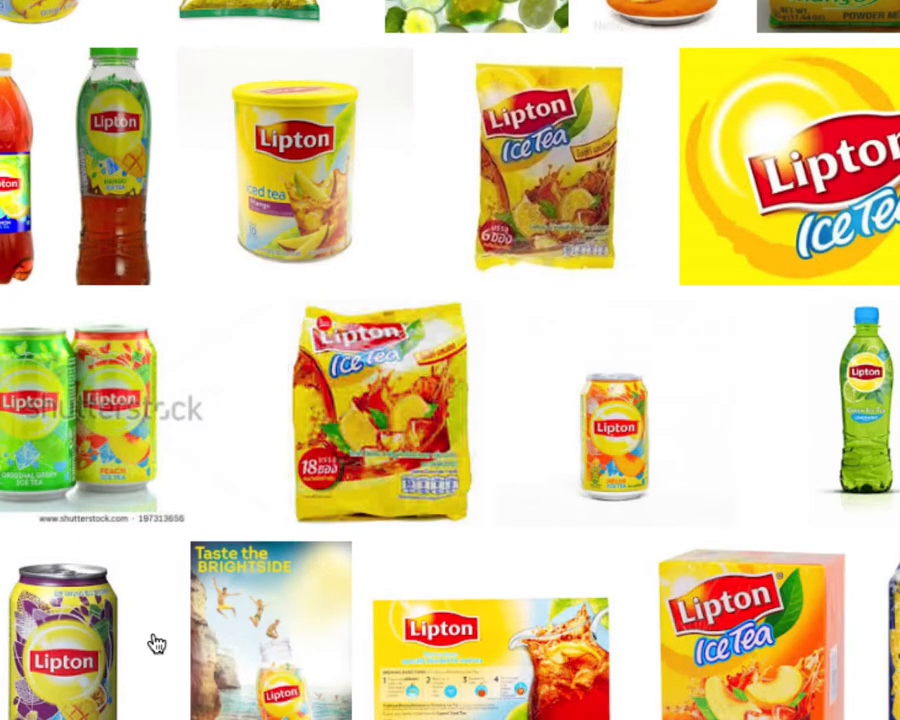
pyautogui.scroll(-15, 157, 643)
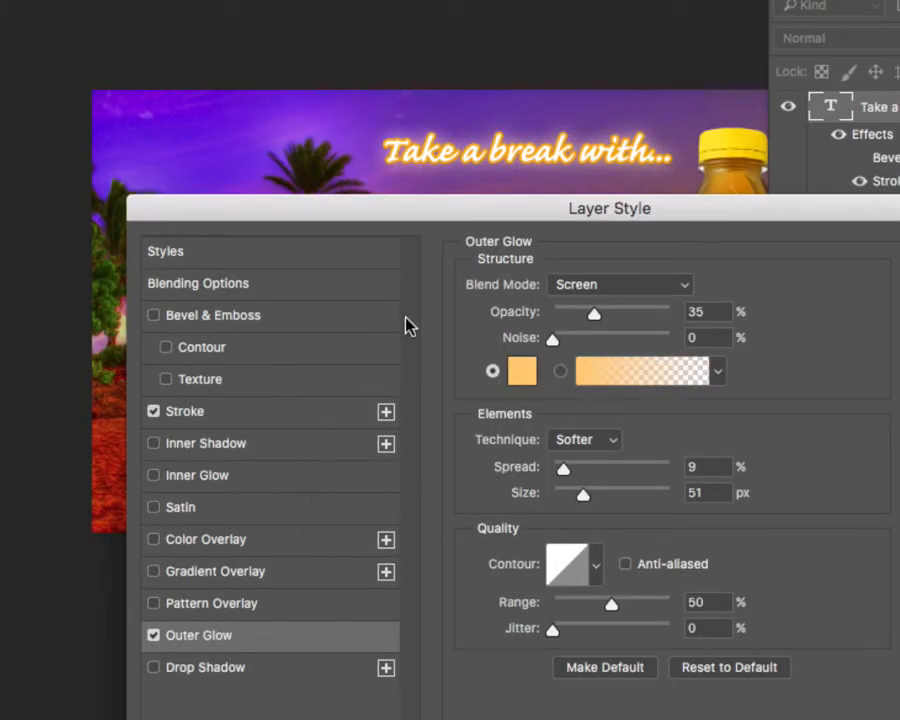
# Step: Try a Drop Shadow on the tagline at 29 px size and 52% spread, with the Outer Glow turned off
pyautogui.moveTo(440, 214); pyautogui.dragTo(317, 81)
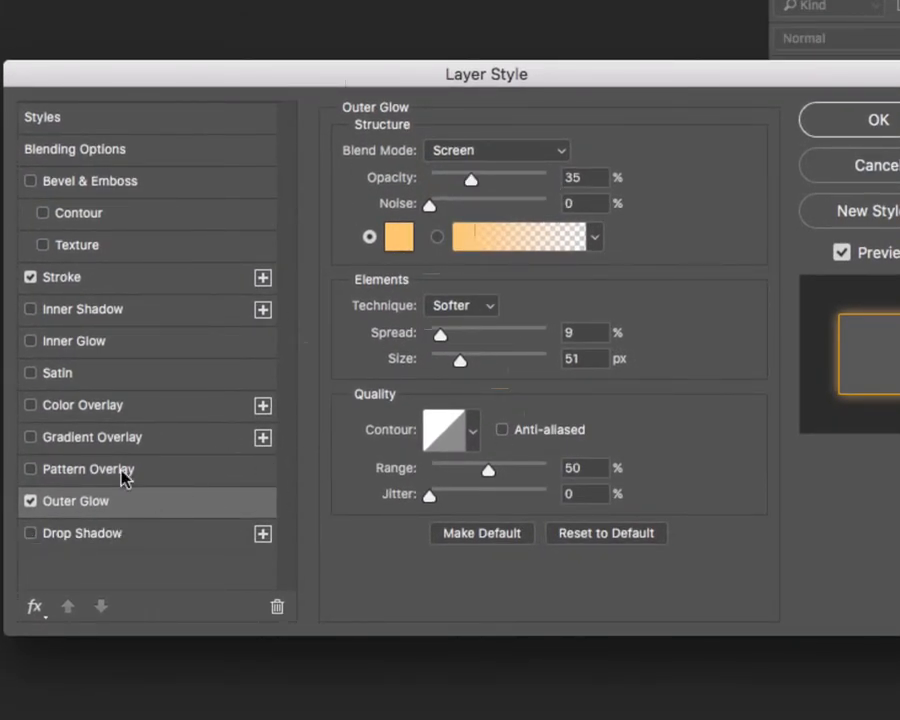
pyautogui.moveTo(351, 80); pyautogui.dragTo(394, 214)
pyautogui.click(70, 674)
pyautogui.click(112, 677)
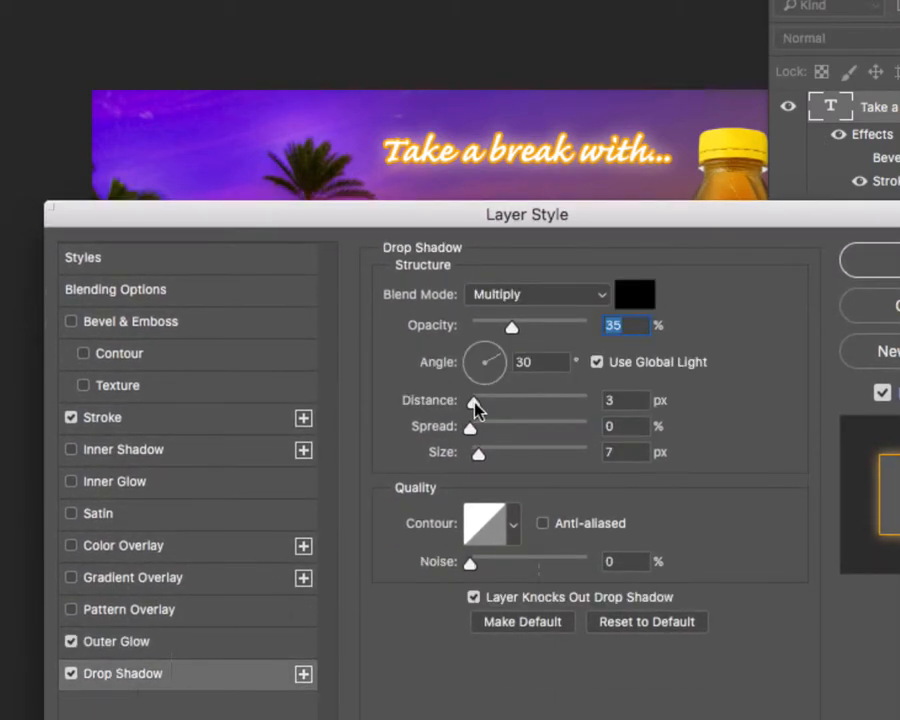
pyautogui.moveTo(475, 438); pyautogui.dragTo(488, 448)
pyautogui.moveTo(483, 459)
pyautogui.mouseDown()
pyautogui.moveTo(507, 453)
pyautogui.moveTo(488, 452)
pyautogui.mouseUp()
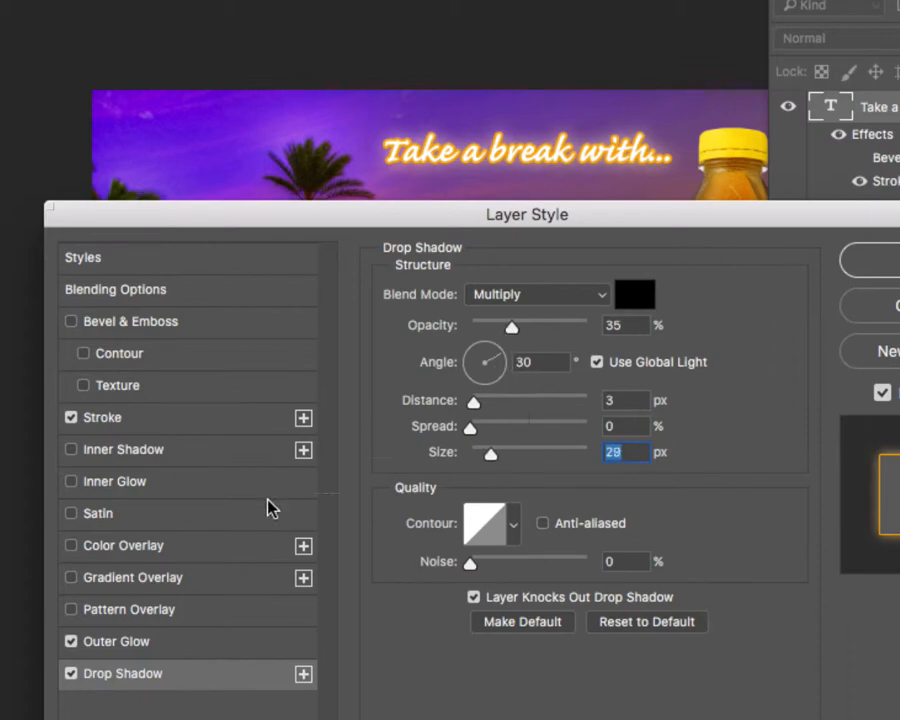
pyautogui.click(71, 641)
pyautogui.moveTo(490, 456); pyautogui.dragTo(531, 429)
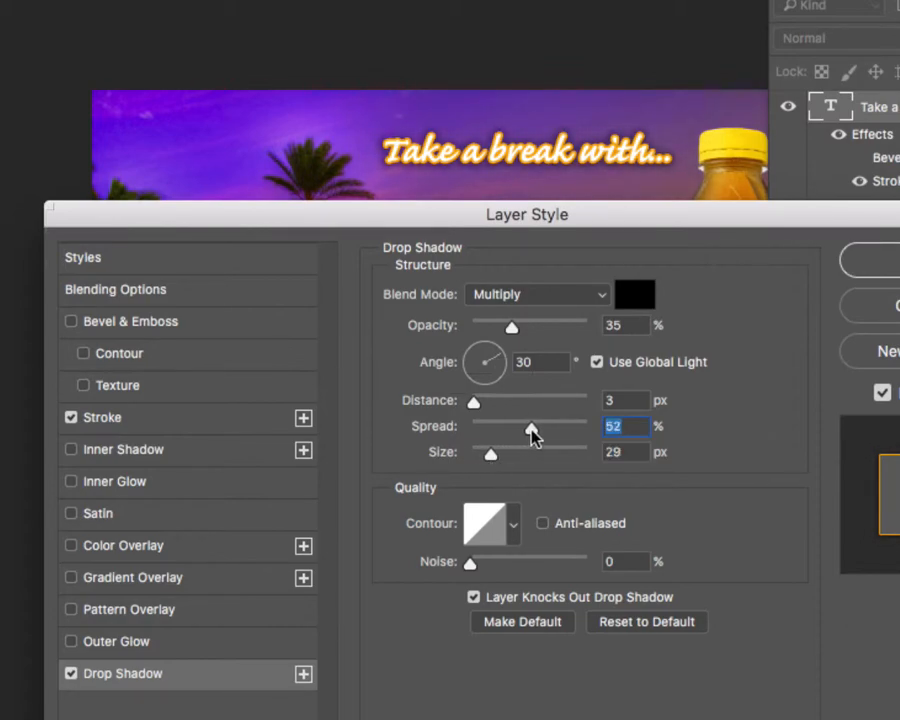
# Step: Try the tagline's Drop Shadow at 30 px distance, 42% spread, 10 px size and 106° angle, and turn it off
pyautogui.moveTo(474, 402); pyautogui.dragTo(484, 405)
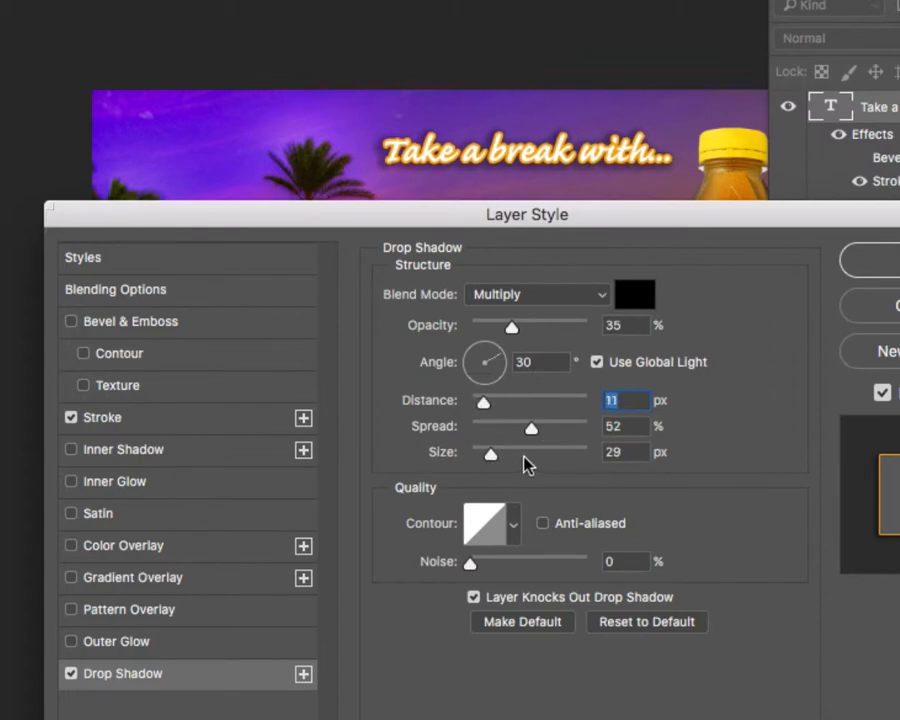
pyautogui.moveTo(490, 455)
pyautogui.mouseDown()
pyautogui.moveTo(447, 462)
pyautogui.moveTo(524, 452)
pyautogui.moveTo(482, 455)
pyautogui.mouseUp()
pyautogui.moveTo(531, 429); pyautogui.dragTo(535, 432)
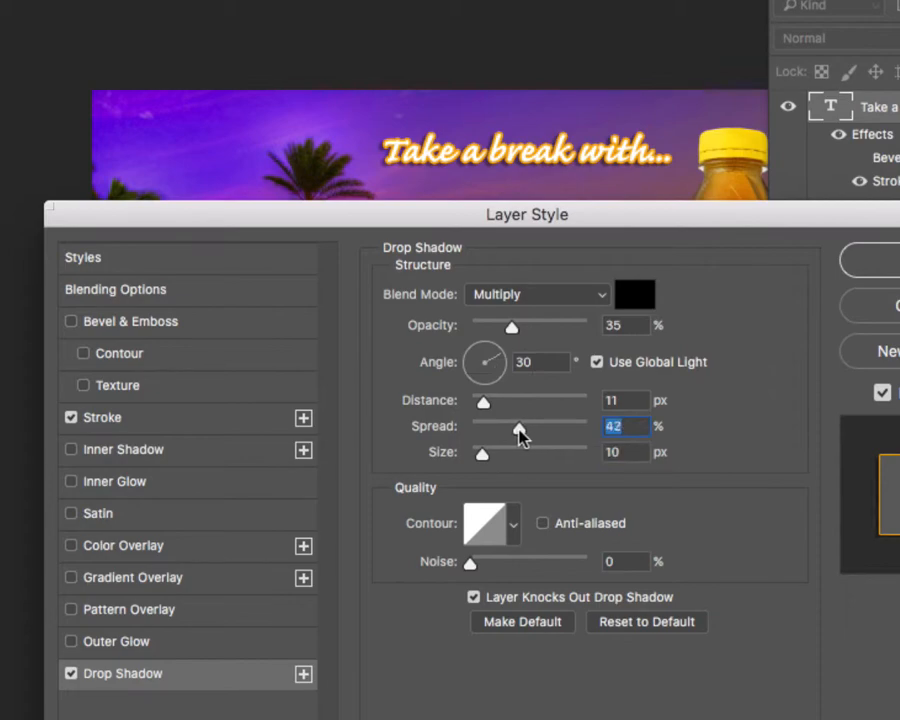
pyautogui.moveTo(482, 410); pyautogui.dragTo(508, 420)
pyautogui.moveTo(497, 367)
pyautogui.mouseDown()
pyautogui.moveTo(466, 354)
pyautogui.moveTo(476, 364)
pyautogui.moveTo(482, 353)
pyautogui.mouseUp()
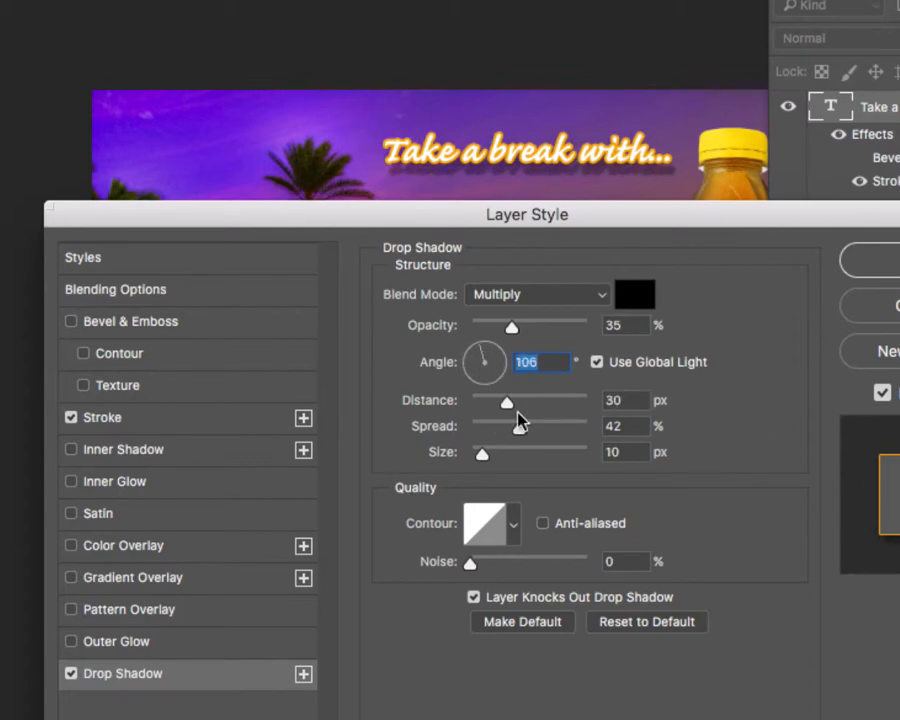
pyautogui.click(71, 674)
# Step: Re-enable the tagline's Outer Glow, reduce its size to 21 px, and apply the layer style
pyautogui.moveTo(554, 218); pyautogui.dragTo(534, 208)
pyautogui.click(50, 628)
pyautogui.click(60, 630)
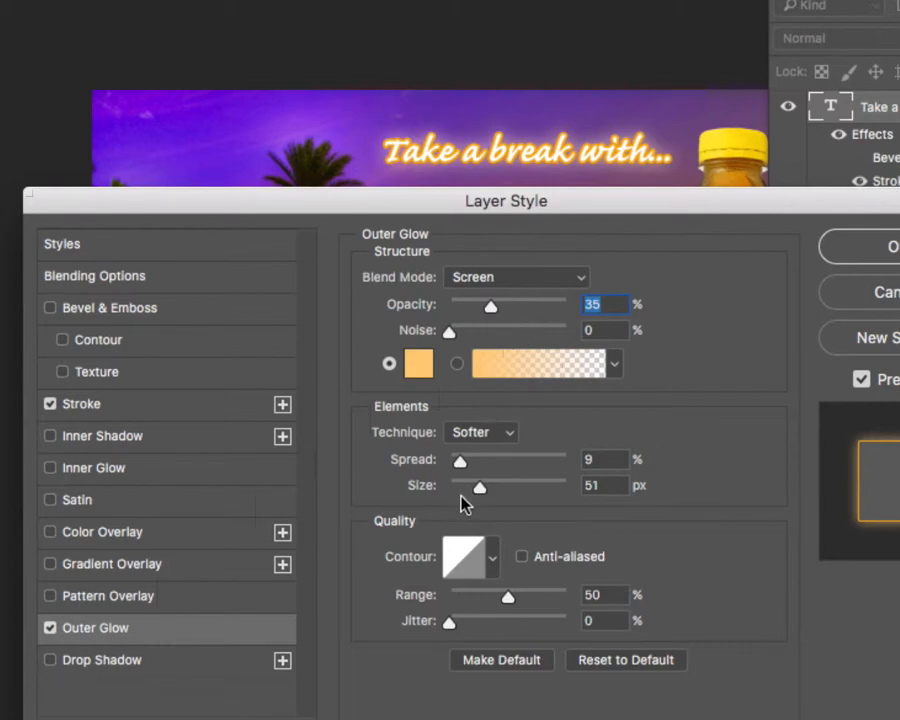
pyautogui.moveTo(480, 500)
pyautogui.mouseDown()
pyautogui.moveTo(468, 498)
pyautogui.moveTo(470, 486)
pyautogui.mouseUp()
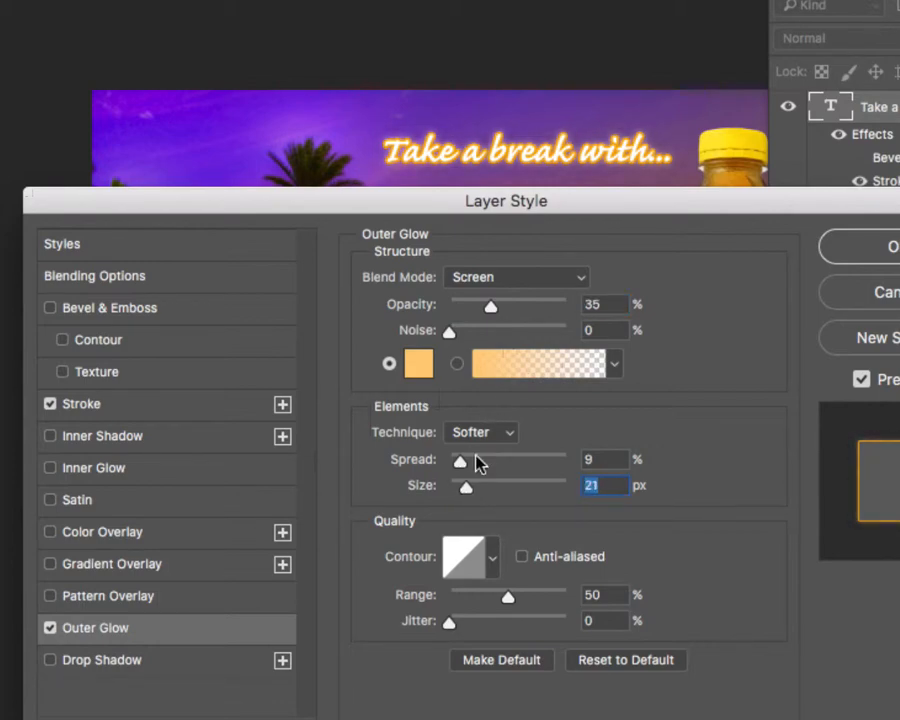
pyautogui.moveTo(500, 197); pyautogui.dragTo(375, 204)
pyautogui.click(790, 260)
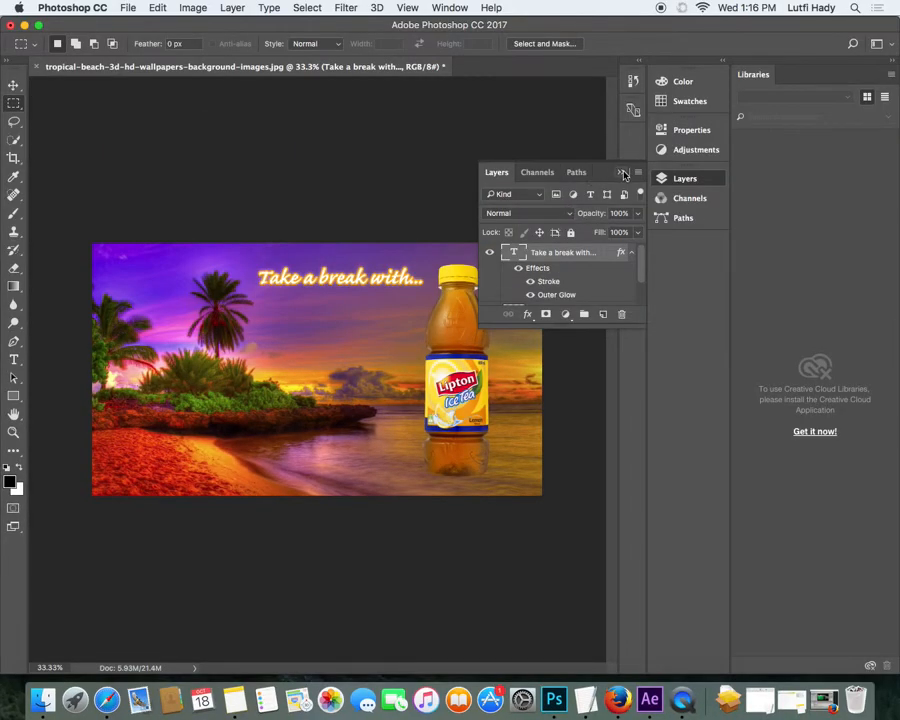
# Step: Move the tagline down a little in the sky, beside the bottle's neck
pyautogui.click(619, 175)
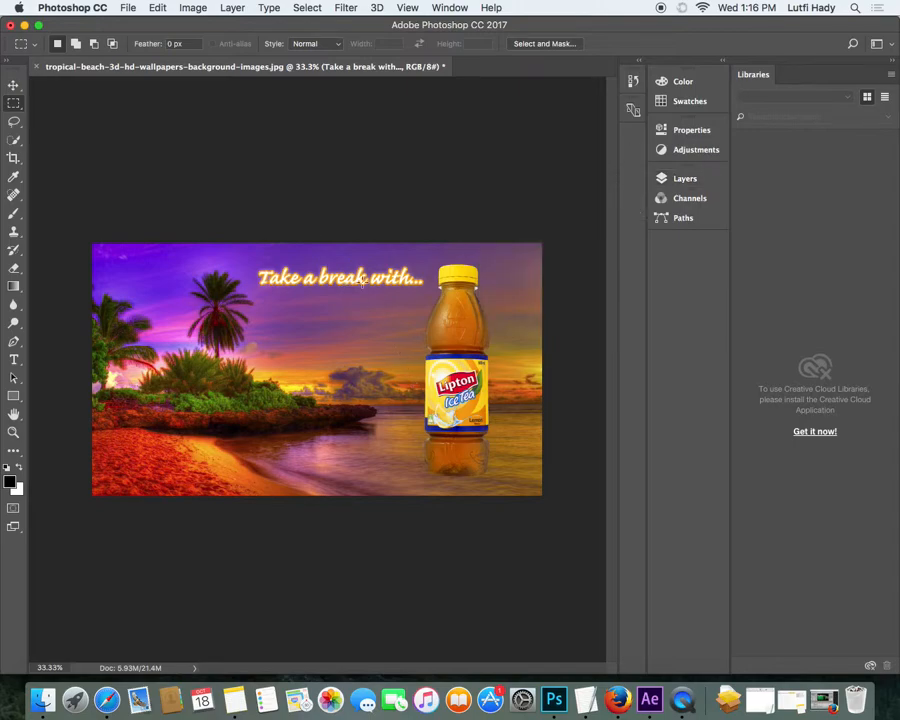
pyautogui.click(13, 87)
pyautogui.moveTo(355, 280); pyautogui.dragTo(351, 311)
# Step: Select the LiptonIceTeaBottle layer and move the bottle slightly closer to the image's right edge
pyautogui.click(672, 178)
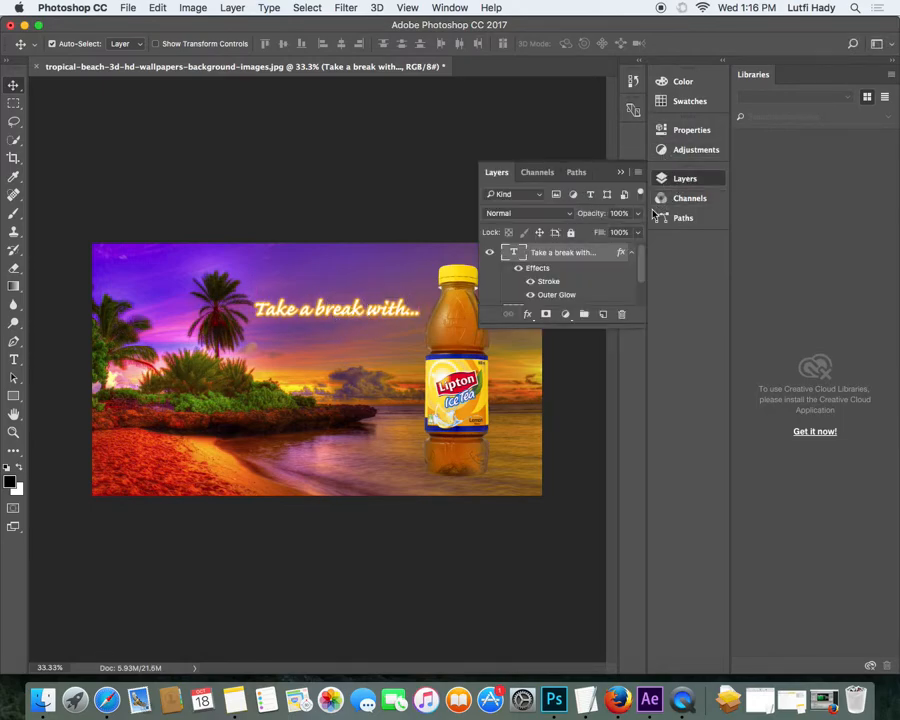
pyautogui.scroll(-2, 579, 285)
pyautogui.click(558, 292)
pyautogui.moveTo(434, 308); pyautogui.dragTo(462, 337)
pyautogui.click(617, 173)
pyautogui.moveTo(471, 387); pyautogui.dragTo(485, 378)
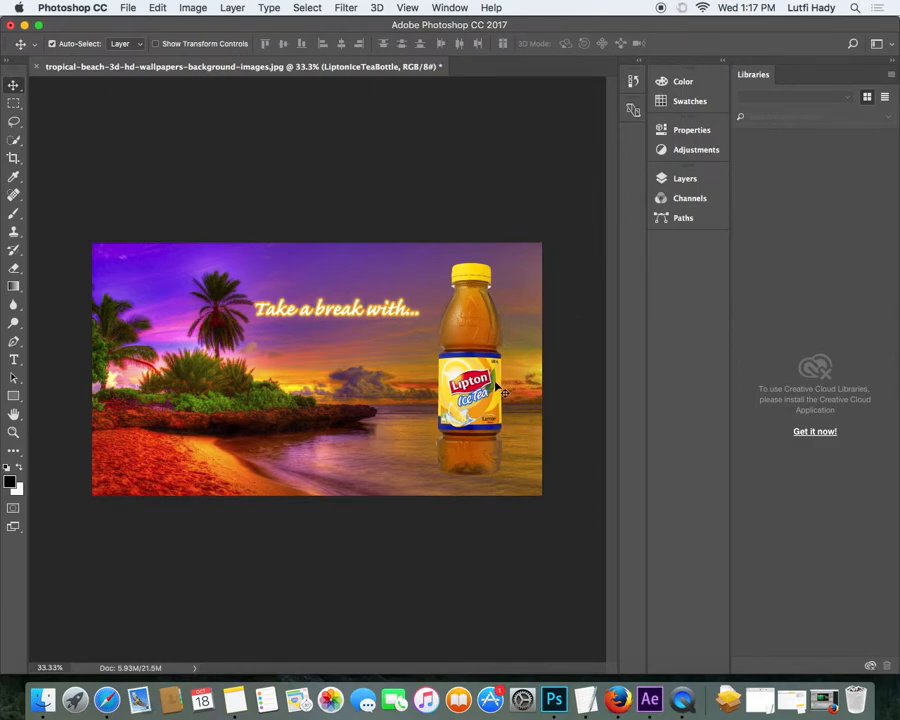
# Step: Enlarge the layer list and copy the tagline's Outer Glow effect onto the LiptonIceTeaBottle layer
pyautogui.click(680, 178)
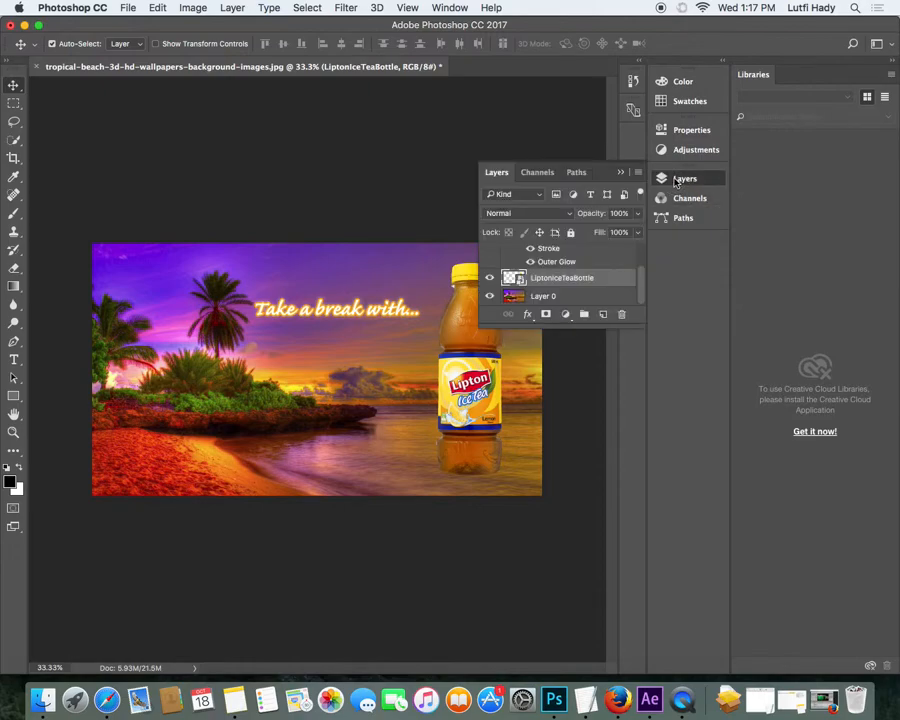
pyautogui.moveTo(632, 327); pyautogui.dragTo(636, 472)
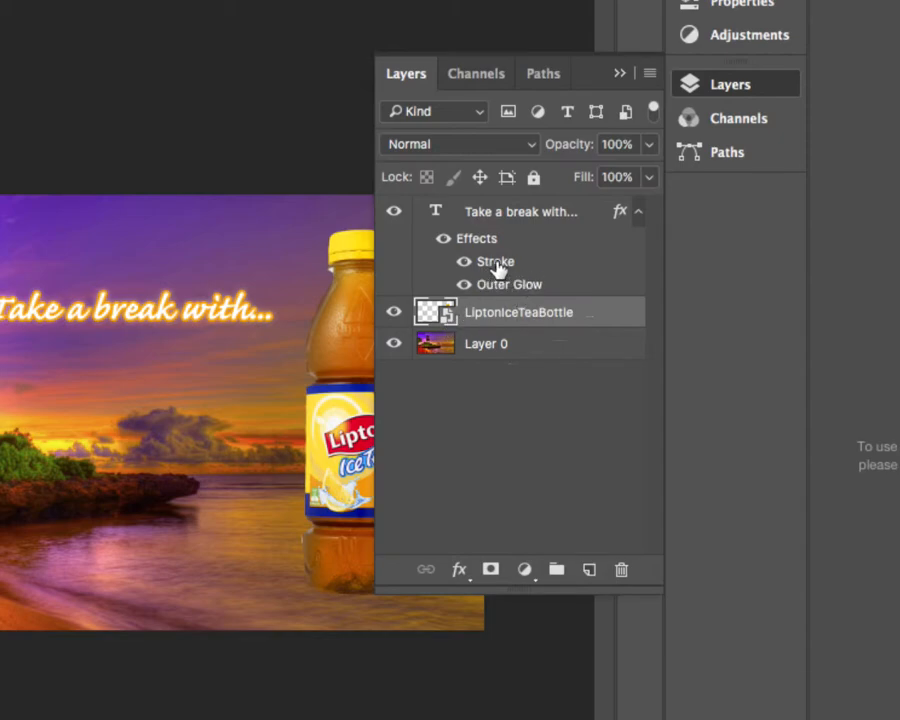
pyautogui.moveTo(514, 292); pyautogui.dragTo(484, 362)
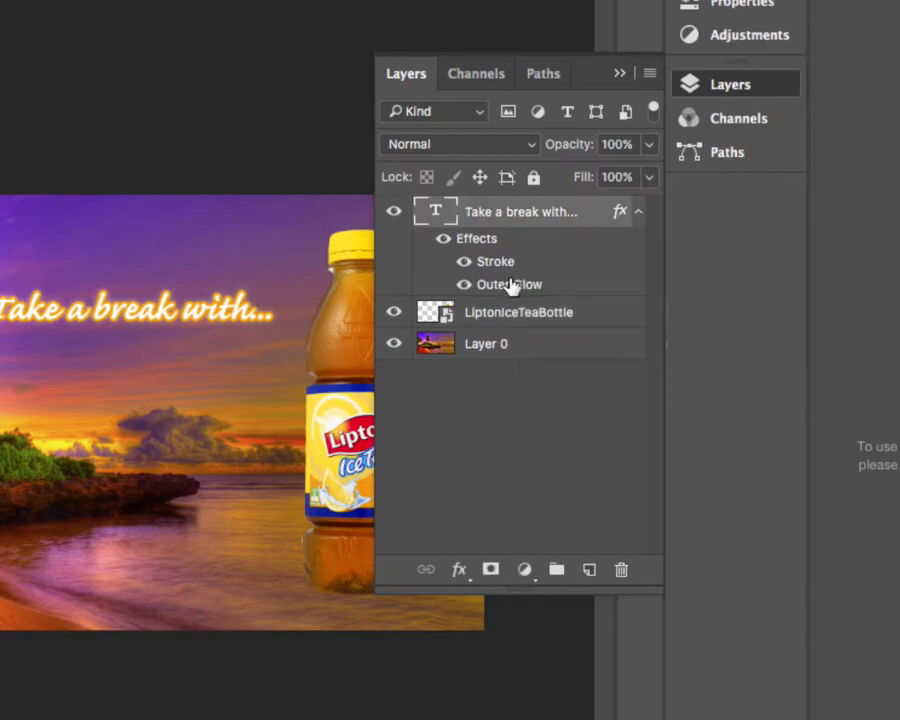
pyautogui.moveTo(498, 288); pyautogui.dragTo(494, 318)
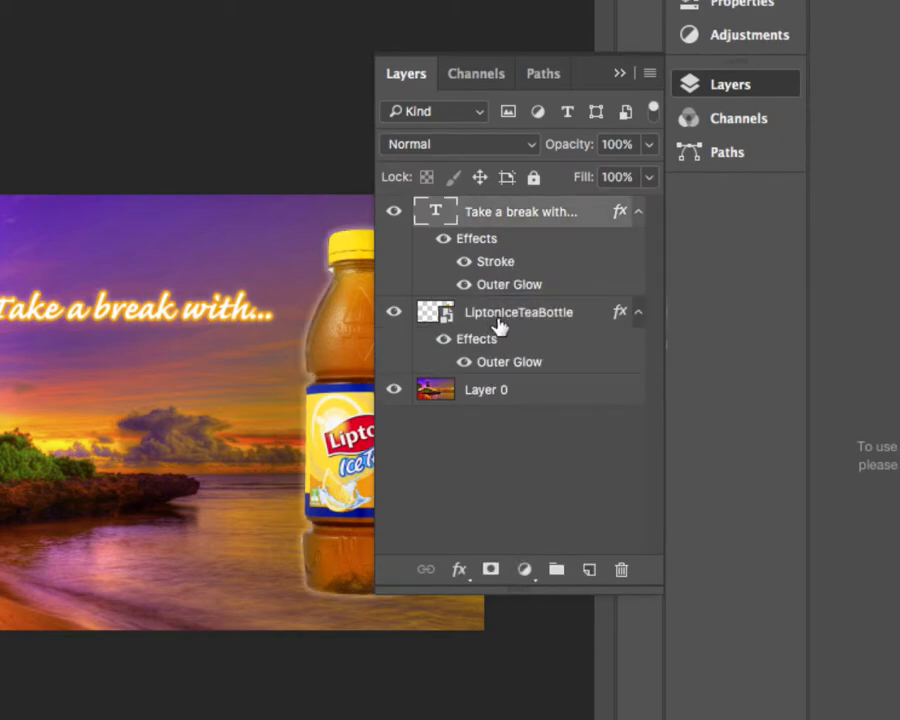
pyautogui.click(617, 76)
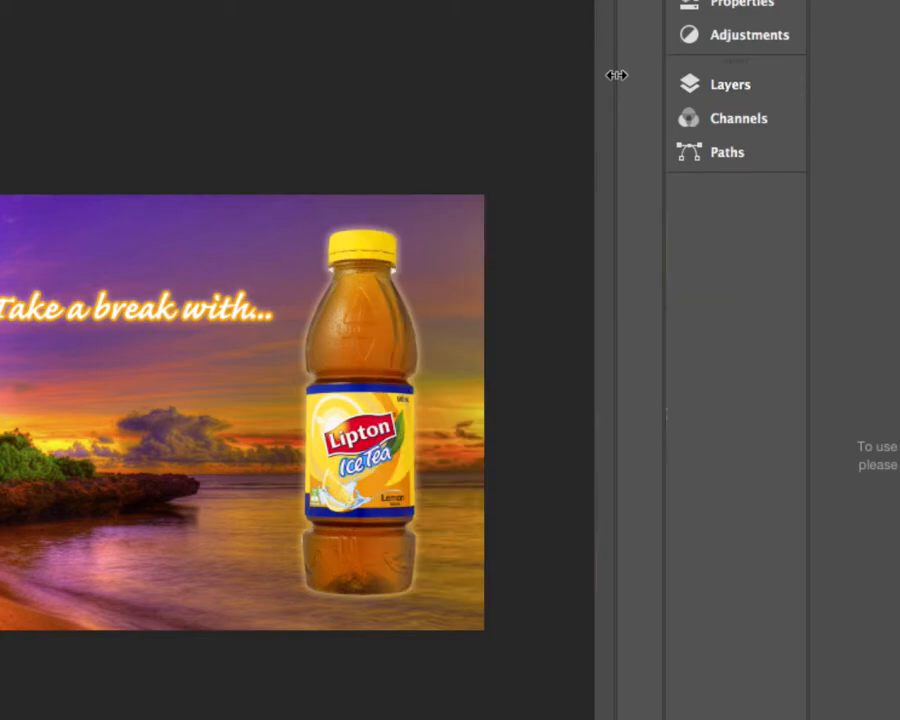
# Step: Copy the tagline's Stroke effect onto the LiptonIceTeaBottle layer, hide that stroke, and check the whole composition with nothing selected
pyautogui.click(713, 88)
pyautogui.moveTo(495, 262)
pyautogui.mouseDown()
pyautogui.moveTo(498, 368)
pyautogui.moveTo(482, 328)
pyautogui.mouseUp()
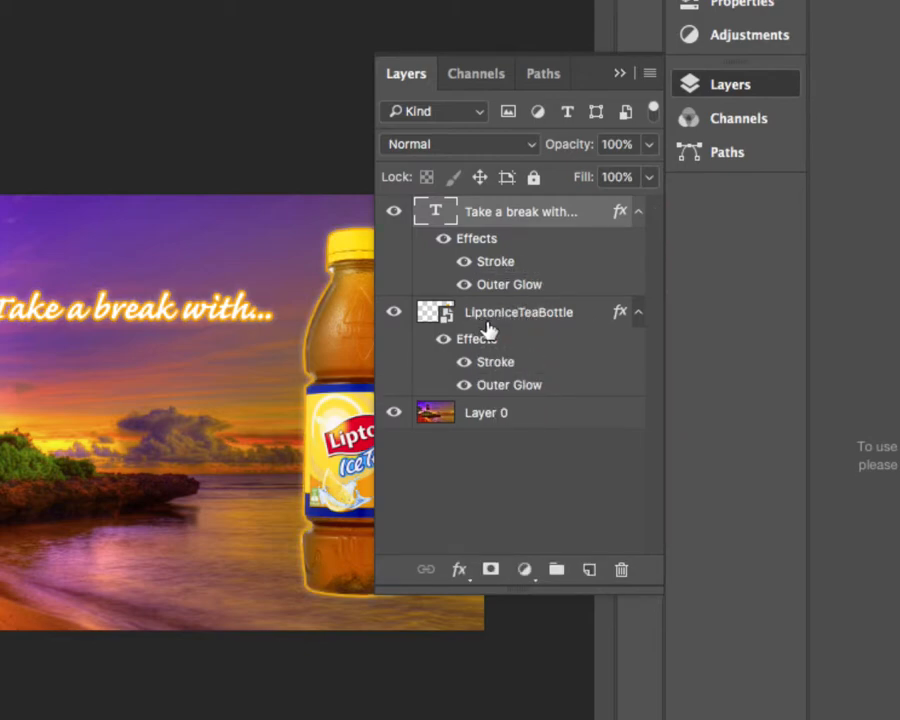
pyautogui.click(463, 362)
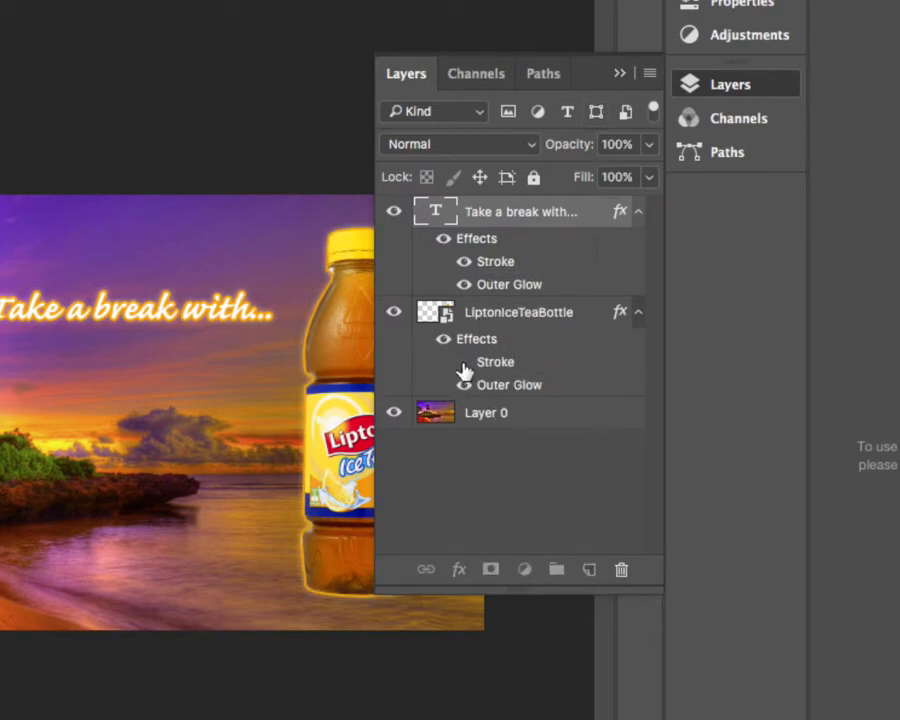
pyautogui.click(620, 104)
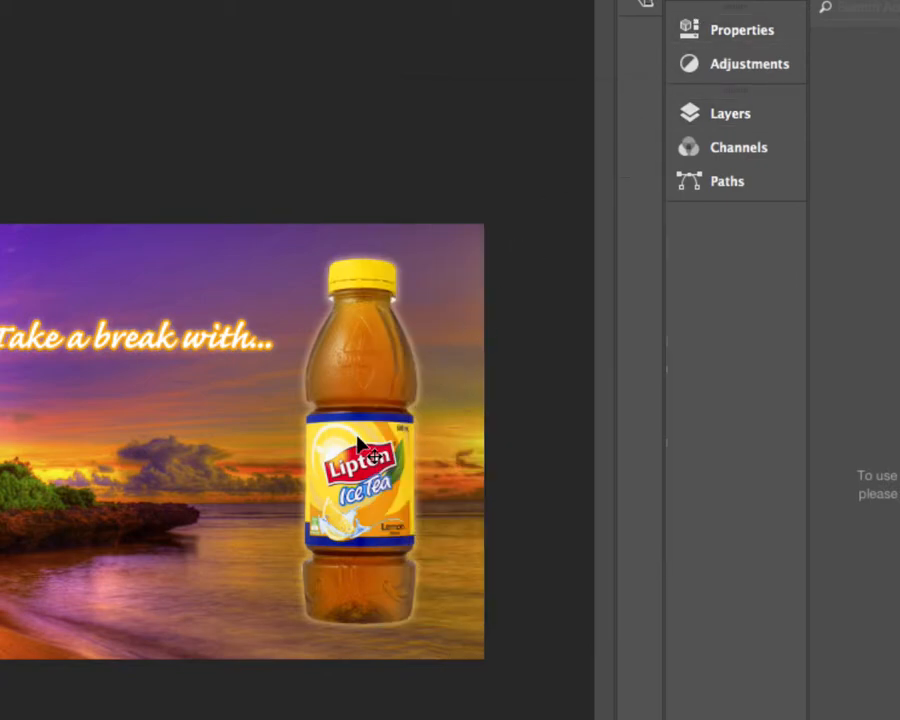
pyautogui.press('super+minus')
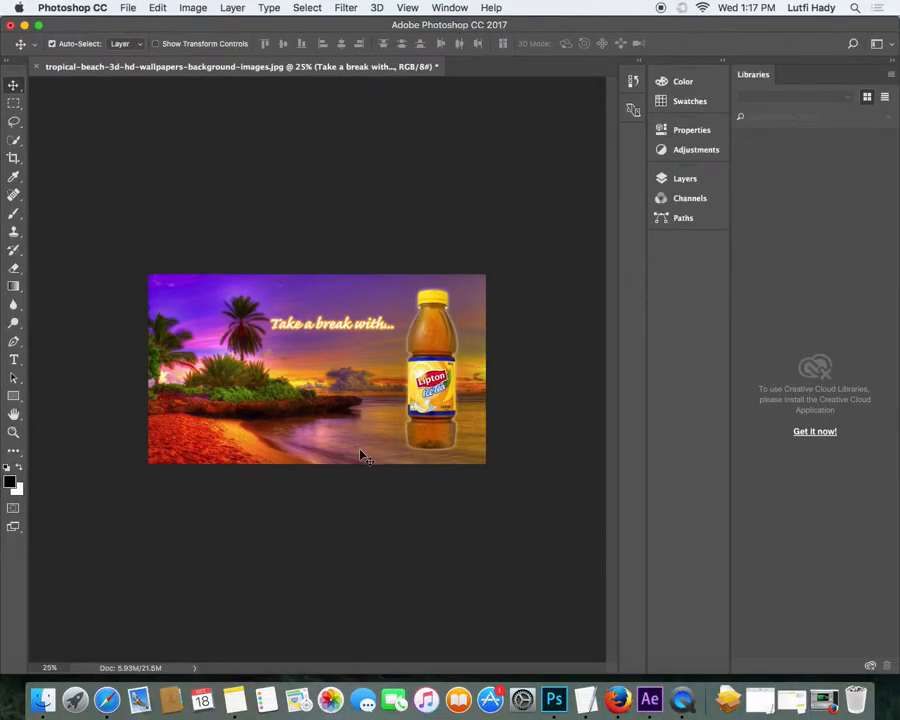
pyautogui.click(356, 532)
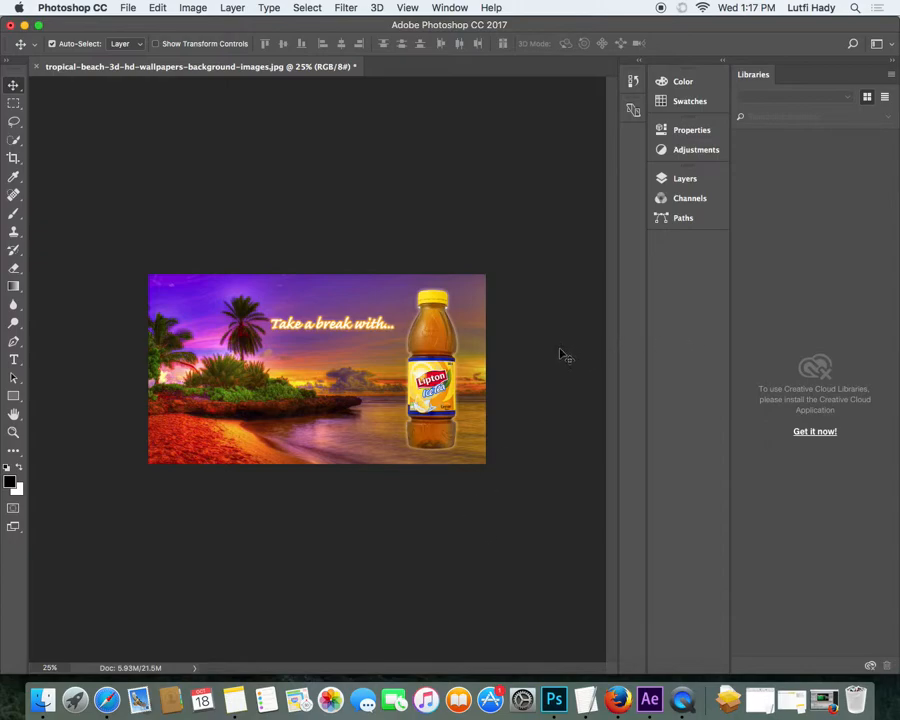
# Step: Add a Drop Shadow to the bottle layer with 10 px distance, 28% spread and 65 px size
pyautogui.click(685, 179)
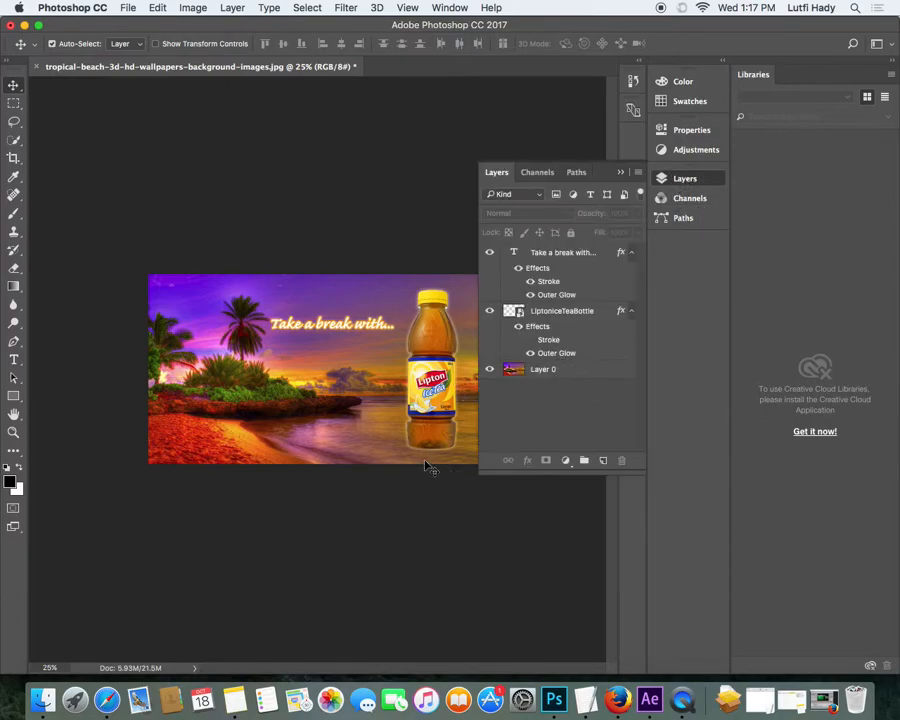
pyautogui.doubleClick(588, 342)
pyautogui.moveTo(349, 178)
pyautogui.mouseDown()
pyautogui.moveTo(761, 74)
pyautogui.moveTo(693, 96)
pyautogui.mouseUp()
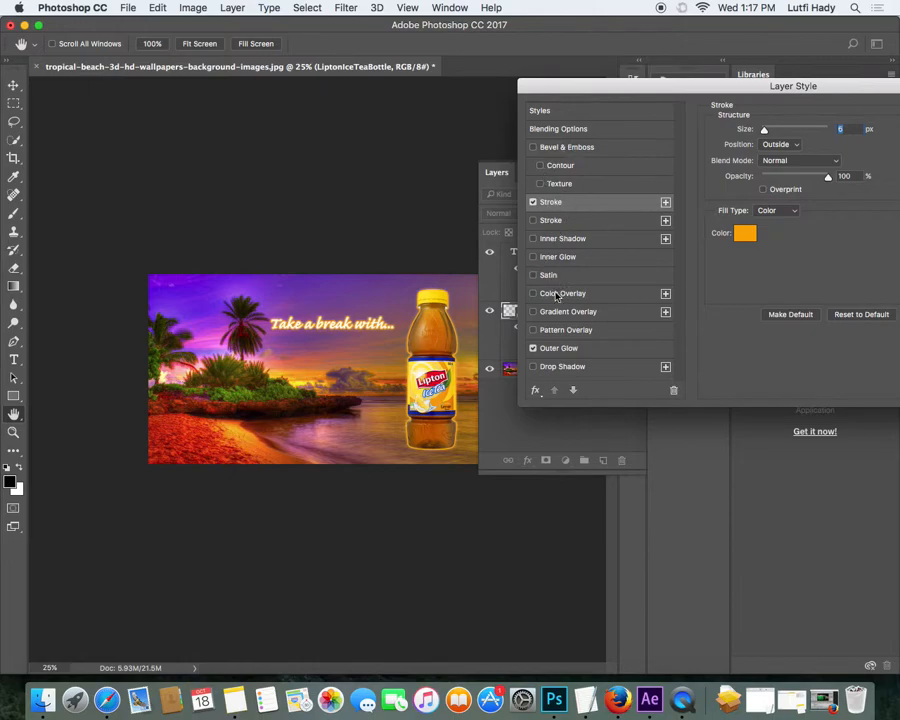
pyautogui.click(563, 367)
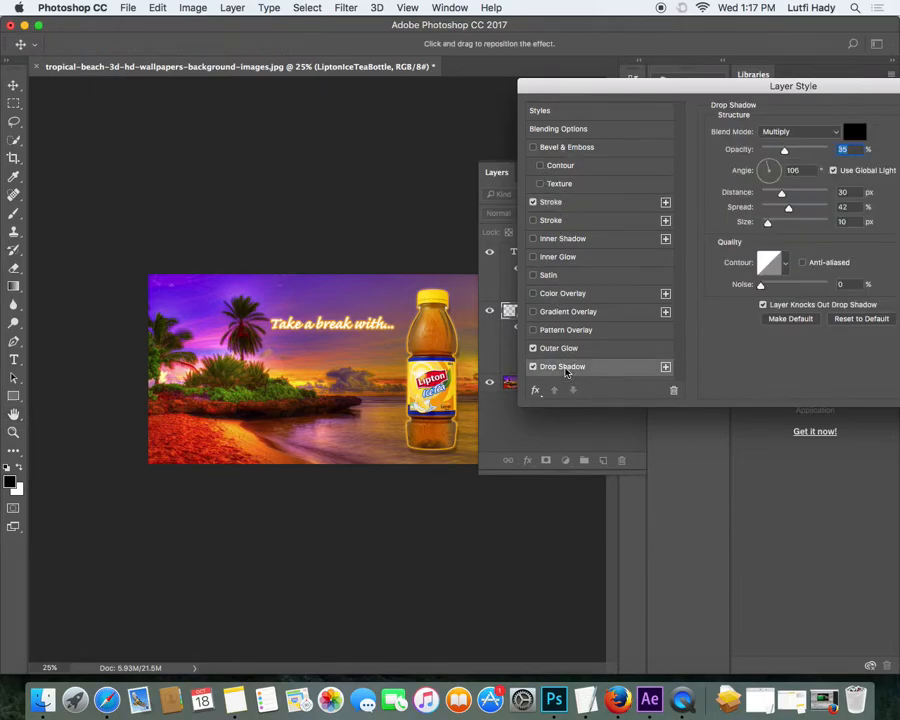
pyautogui.moveTo(788, 208)
pyautogui.mouseDown()
pyautogui.moveTo(802, 205)
pyautogui.moveTo(790, 210)
pyautogui.moveTo(782, 193)
pyautogui.moveTo(783, 223)
pyautogui.moveTo(775, 223)
pyautogui.moveTo(786, 226)
pyautogui.moveTo(795, 197)
pyautogui.moveTo(806, 197)
pyautogui.moveTo(766, 194)
pyautogui.moveTo(786, 209)
pyautogui.moveTo(757, 209)
pyautogui.moveTo(781, 208)
pyautogui.mouseUp()
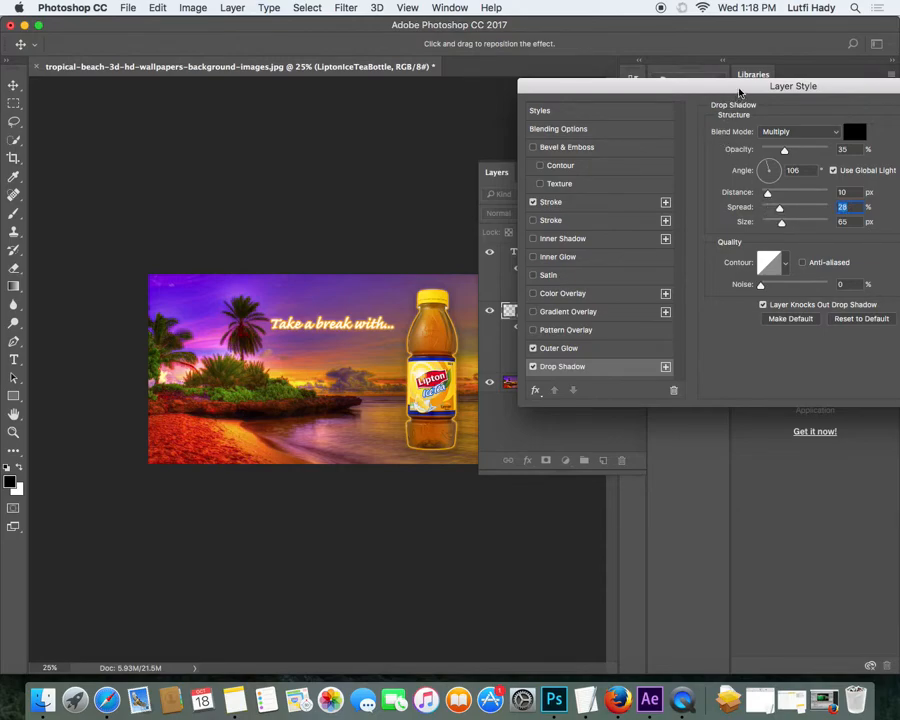
# Step: Turn off the bottle's Stroke, adjust its Outer Glow size and opacity, apply the style, and check the result
pyautogui.click(582, 199)
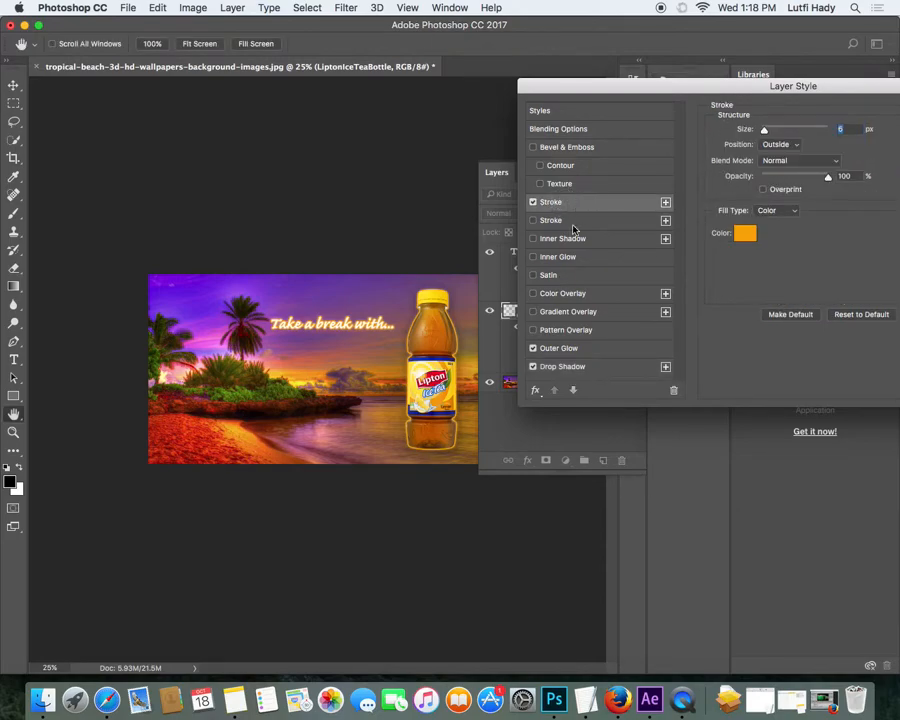
pyautogui.click(534, 202)
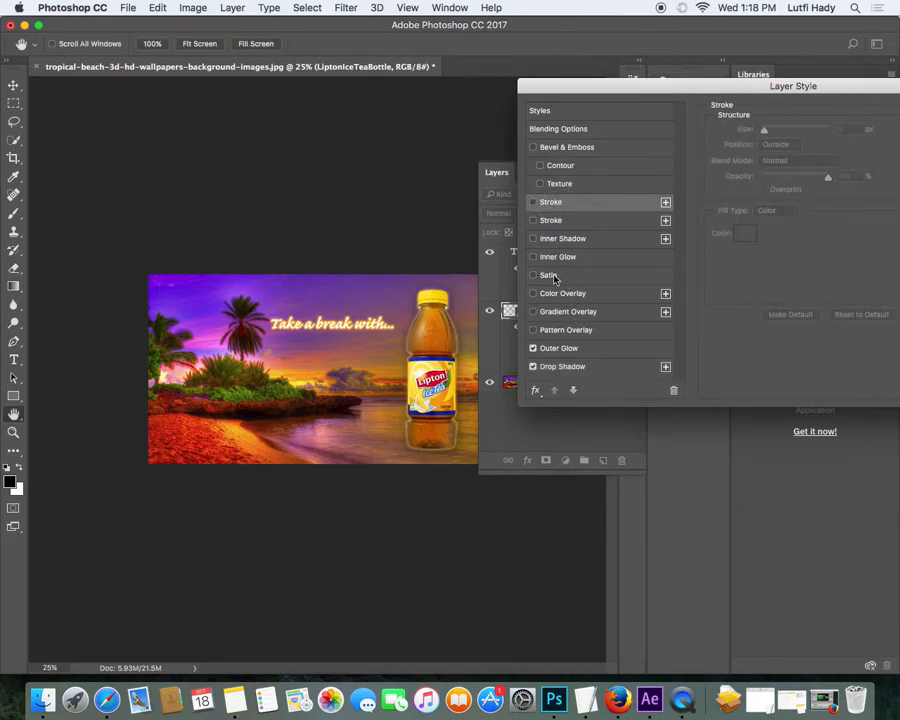
pyautogui.click(556, 349)
pyautogui.moveTo(768, 249); pyautogui.dragTo(691, 258)
pyautogui.moveTo(776, 251)
pyautogui.mouseDown()
pyautogui.moveTo(788, 249)
pyautogui.moveTo(781, 252)
pyautogui.mouseUp()
pyautogui.moveTo(783, 145); pyautogui.dragTo(784, 150)
pyautogui.moveTo(765, 86); pyautogui.dragTo(604, 64)
pyautogui.click(805, 92)
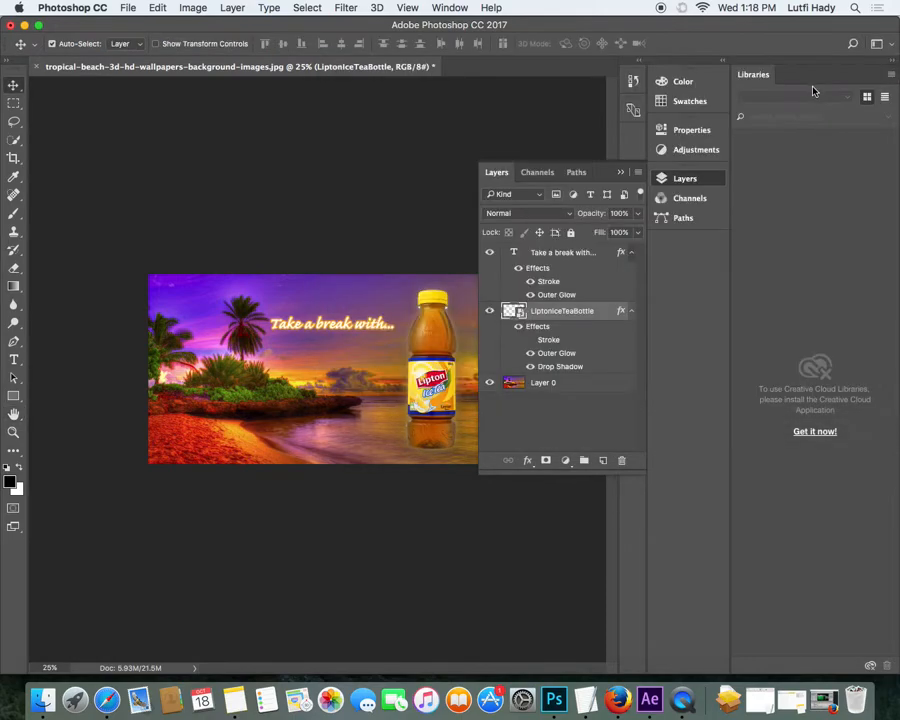
pyautogui.click(620, 172)
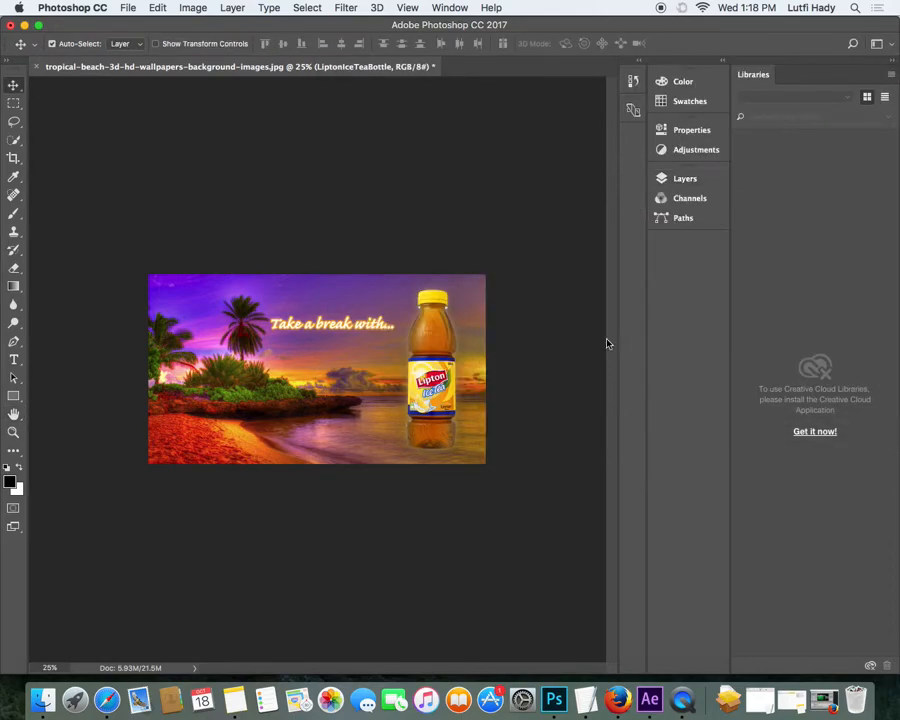
pyautogui.click(684, 178)
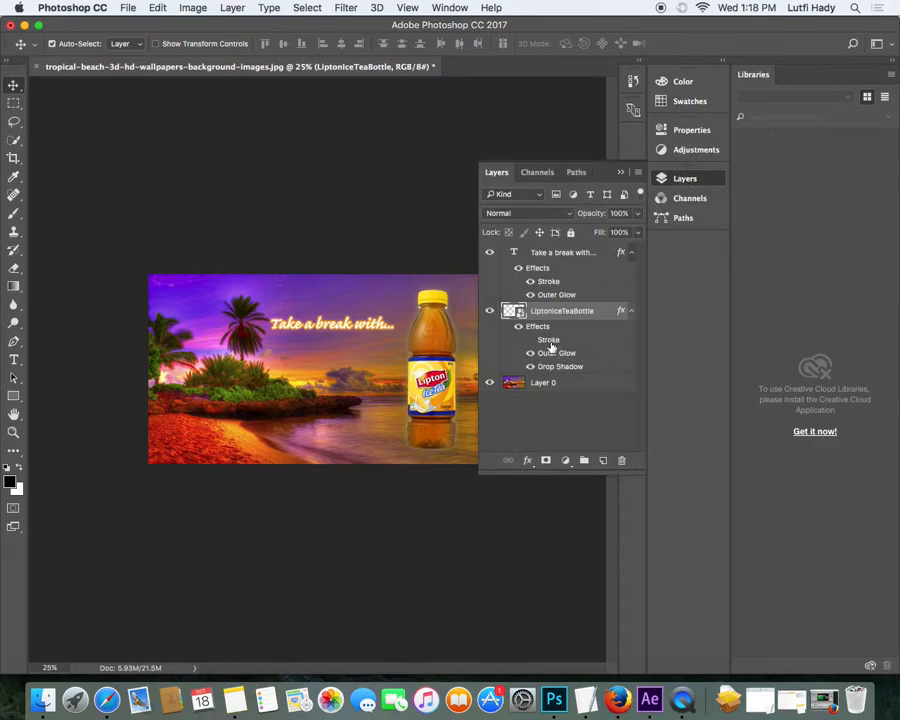
pyautogui.moveTo(364, 408); pyautogui.dragTo(309, 394)
pyautogui.press('super+z')
pyautogui.click(458, 362)
pyautogui.moveTo(441, 360)
pyautogui.mouseDown()
pyautogui.moveTo(137, 354)
pyautogui.moveTo(444, 352)
pyautogui.mouseUp()
pyautogui.click(624, 173)
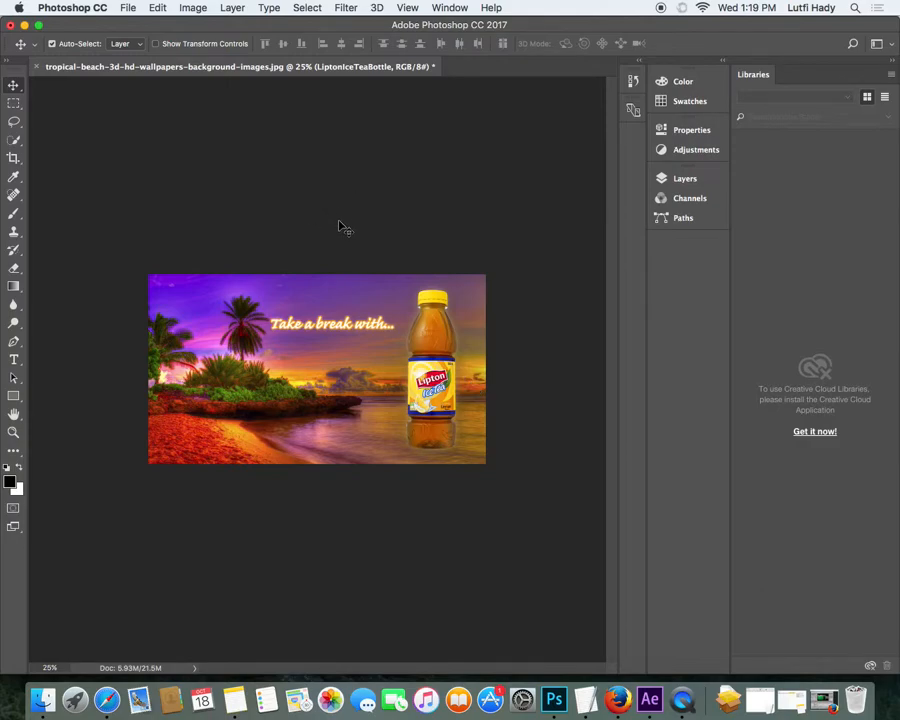
# Step: Scale the "Take a break with..." text to 99% and move it up and right, close to the bottle cap
pyautogui.click(684, 178)
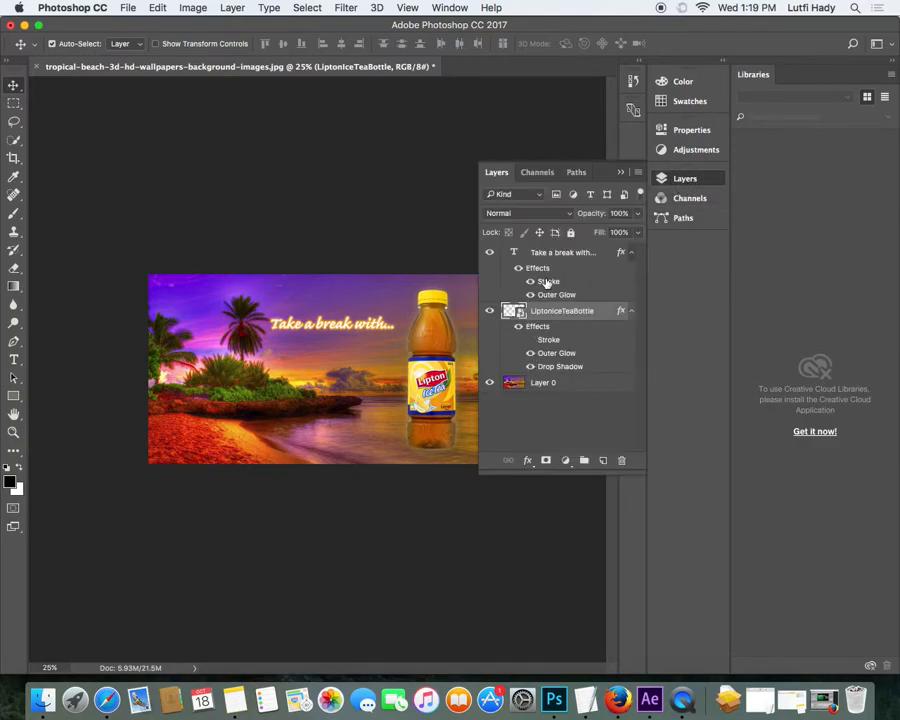
pyautogui.click(556, 254)
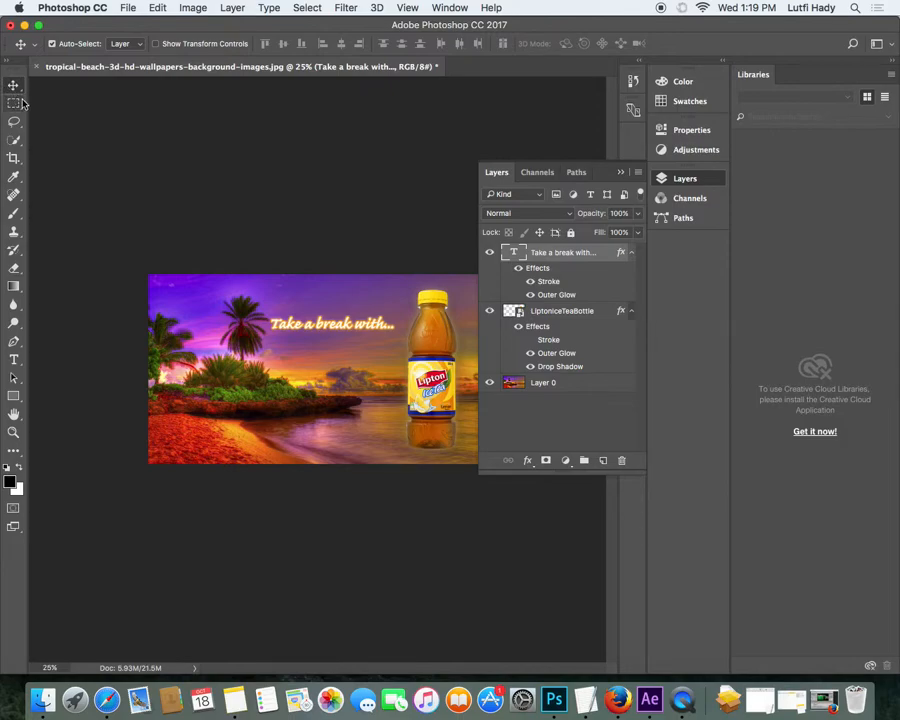
pyautogui.press('super+t')
pyautogui.moveTo(270, 313); pyautogui.dragTo(280, 318)
pyautogui.moveTo(362, 327); pyautogui.dragTo(402, 303)
pyautogui.moveTo(375, 318); pyautogui.dragTo(372, 312)
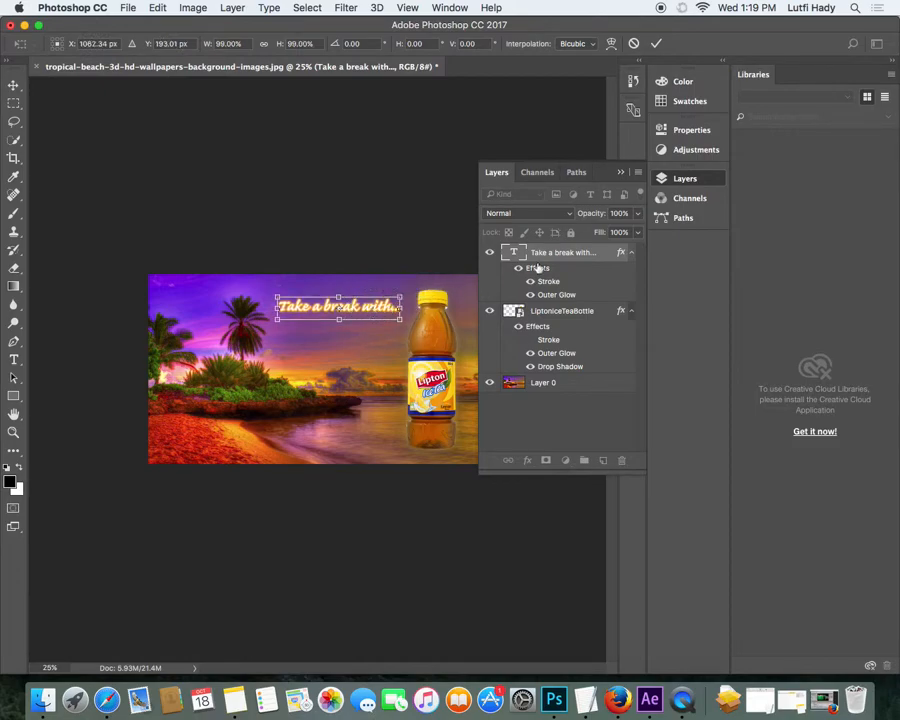
pyautogui.click(620, 174)
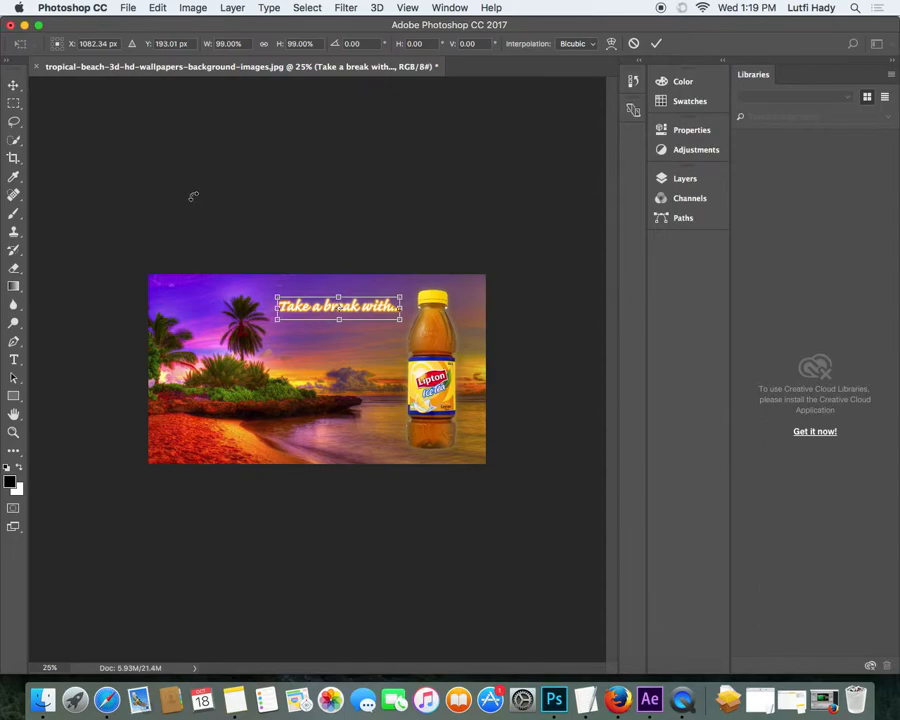
pyautogui.click(14, 103)
pyautogui.click(556, 243)
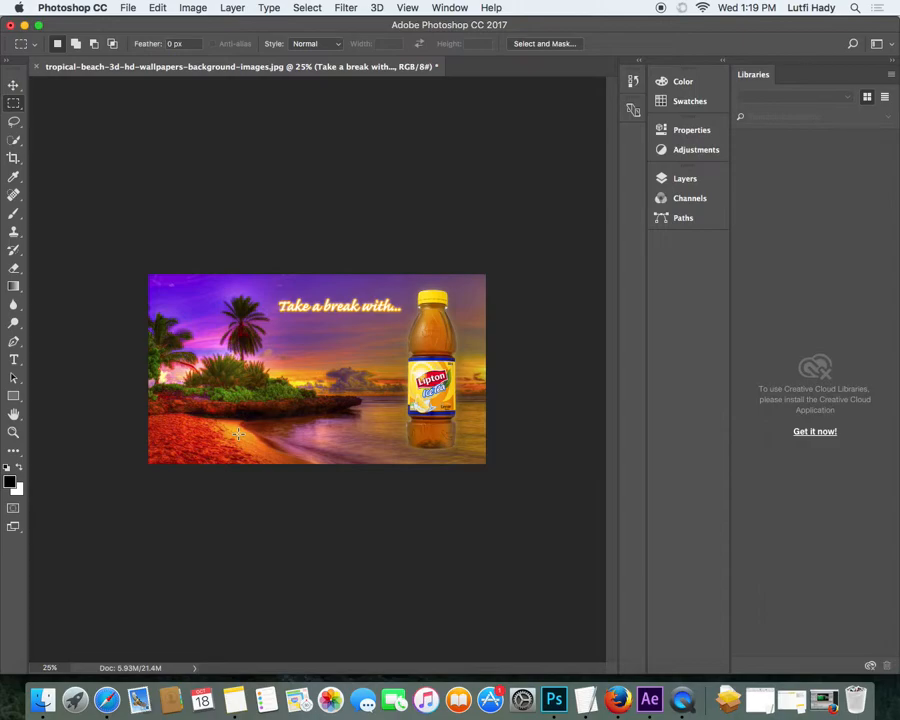
# Step: Switch to Safari, search the web for "stock image" in a new tab and open the Shutterstock site
pyautogui.press('cmd+Tab')
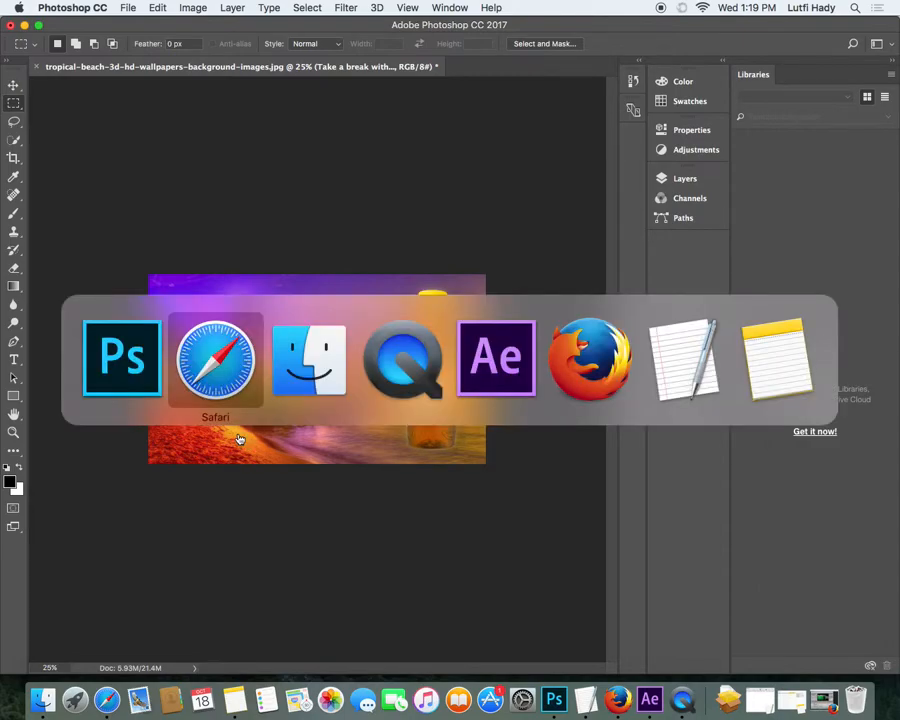
pyautogui.press('super+t')
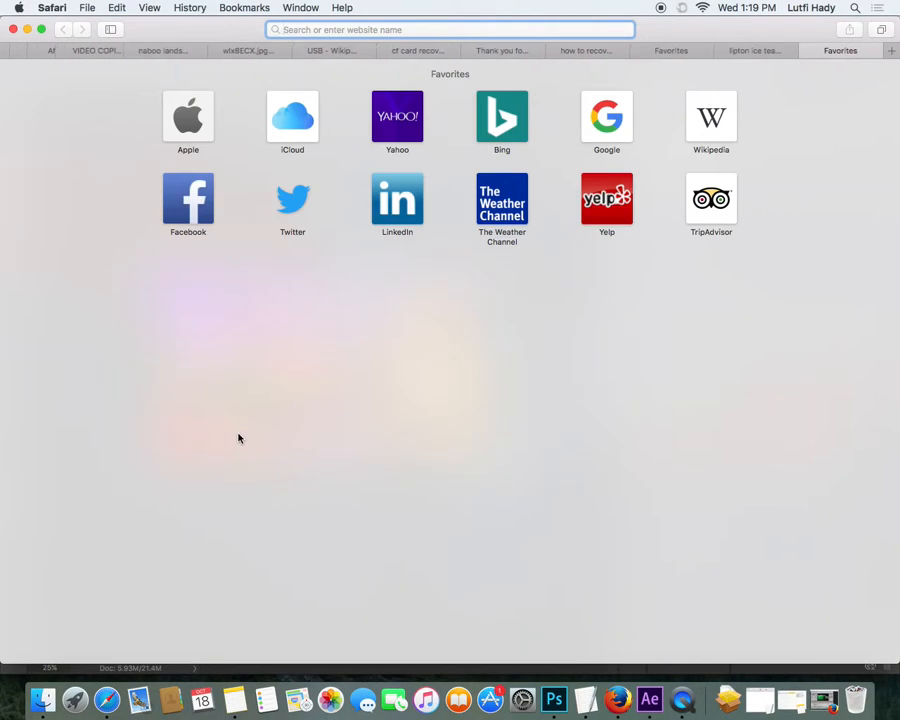
pyautogui.write('stock image')
pyautogui.press('Return')
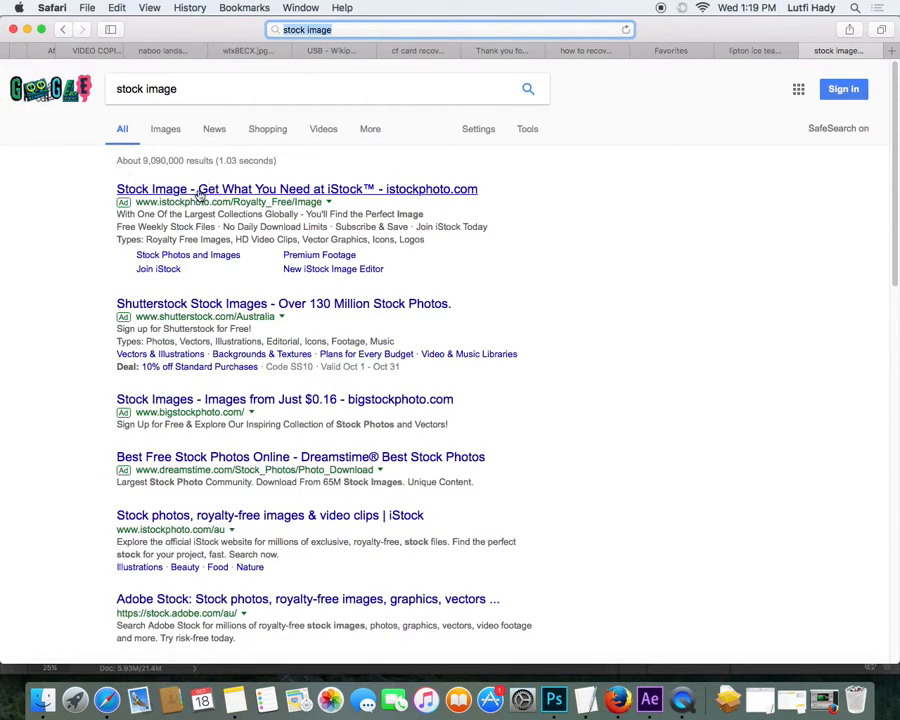
pyautogui.click(202, 304)
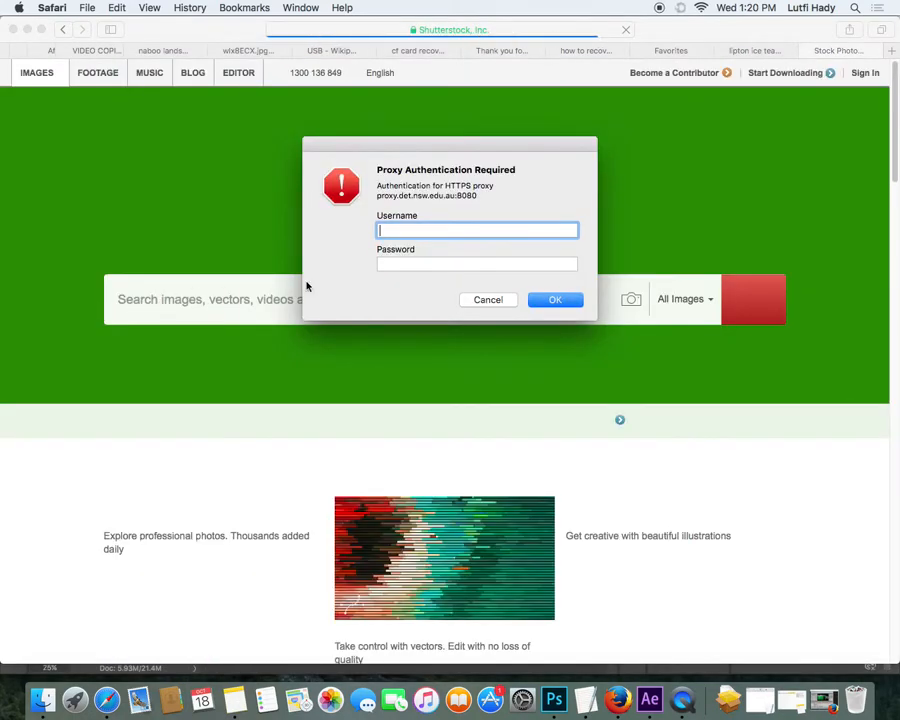
# Step: Fill in the proxy authentication username and password and dismiss the login prompt
pyautogui.write('ady')
pyautogui.press('Tab')
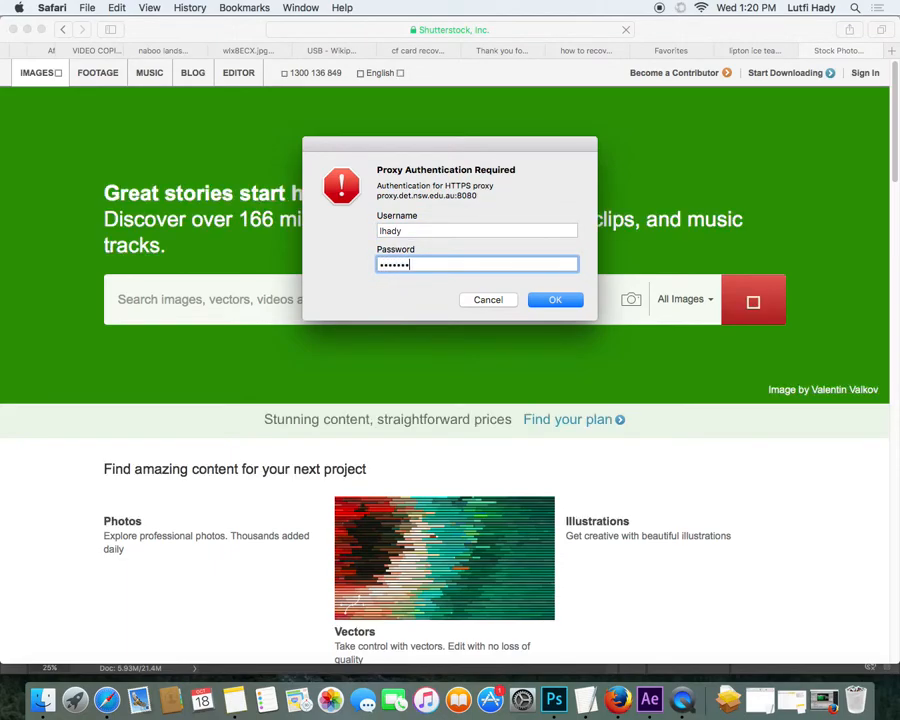
pyautogui.press('Return')
pyautogui.click(488, 298)
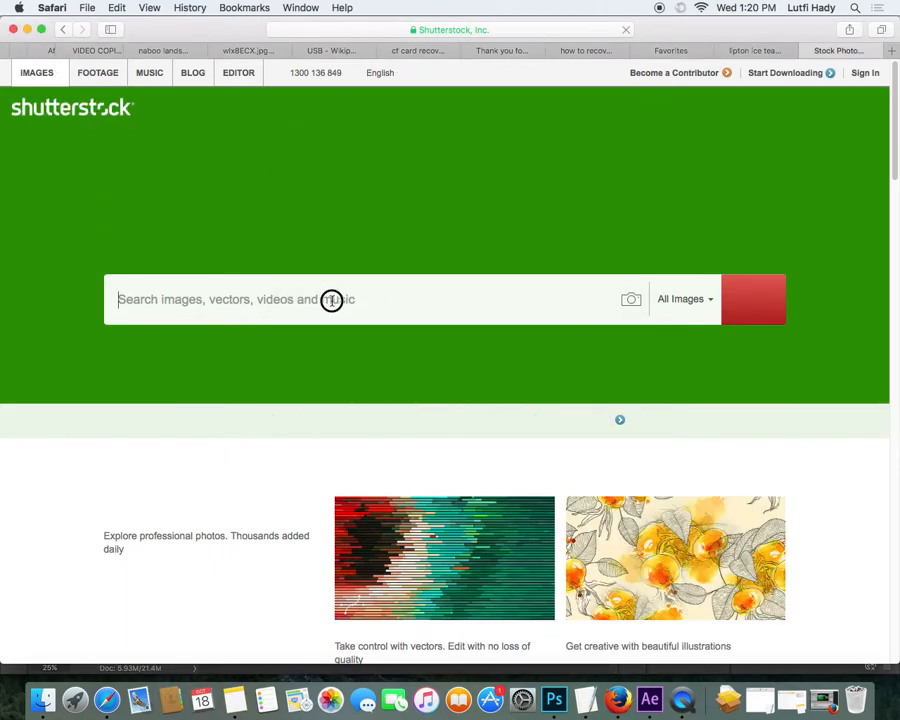
# Step: Search Shutterstock for "ice tea" and look over the page of the "Iced tea and lemon" photo
pyautogui.write('ucb')
pyautogui.press('BackSpace')
pyautogui.press('BackSpace')
pyautogui.press('BackSpace')
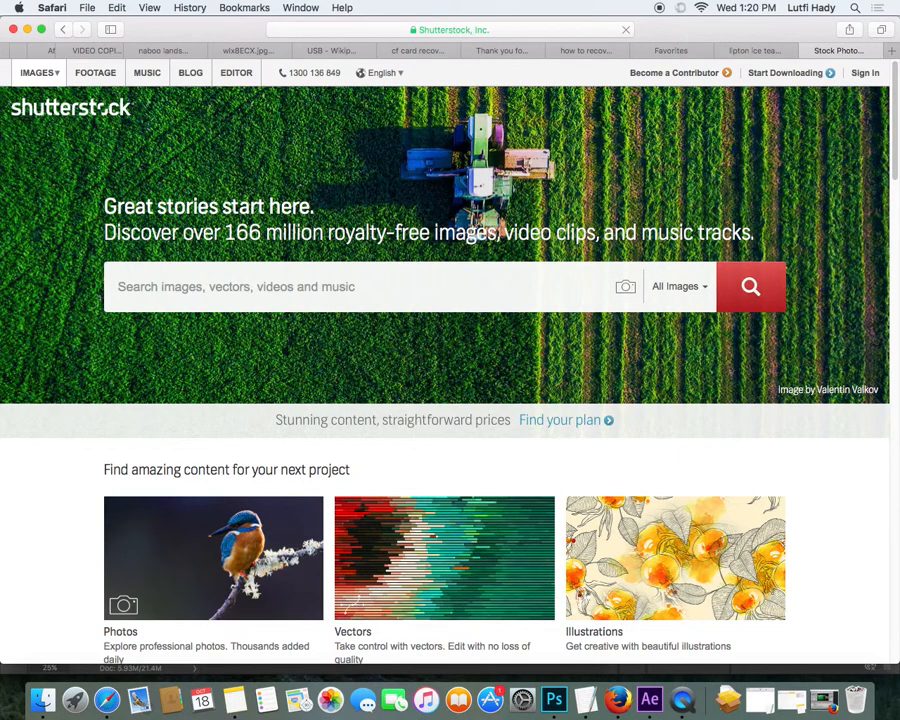
pyautogui.write('ice tea')
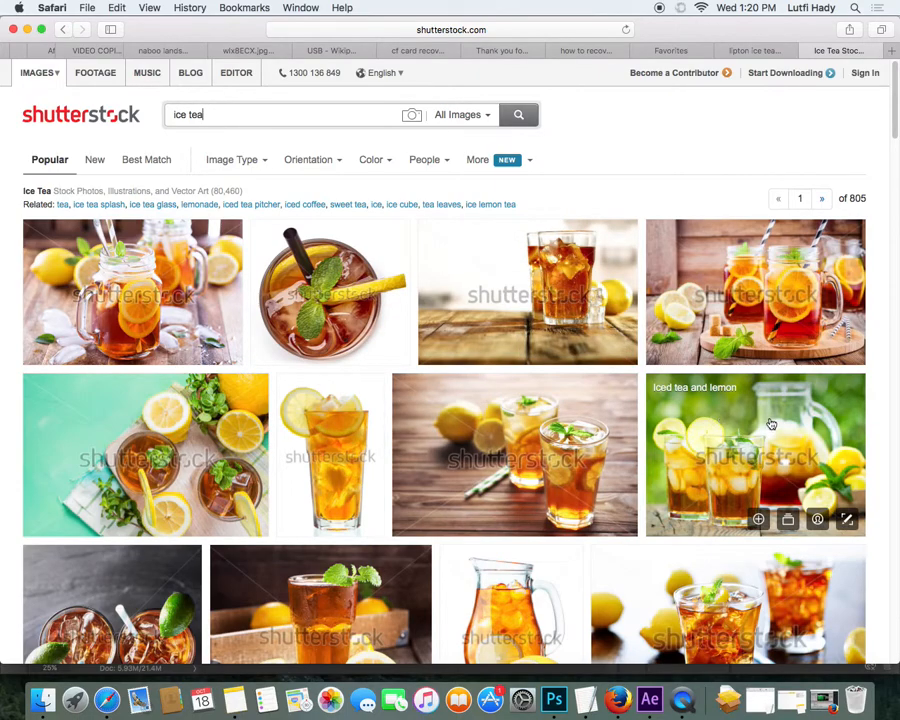
pyautogui.click(753, 448)
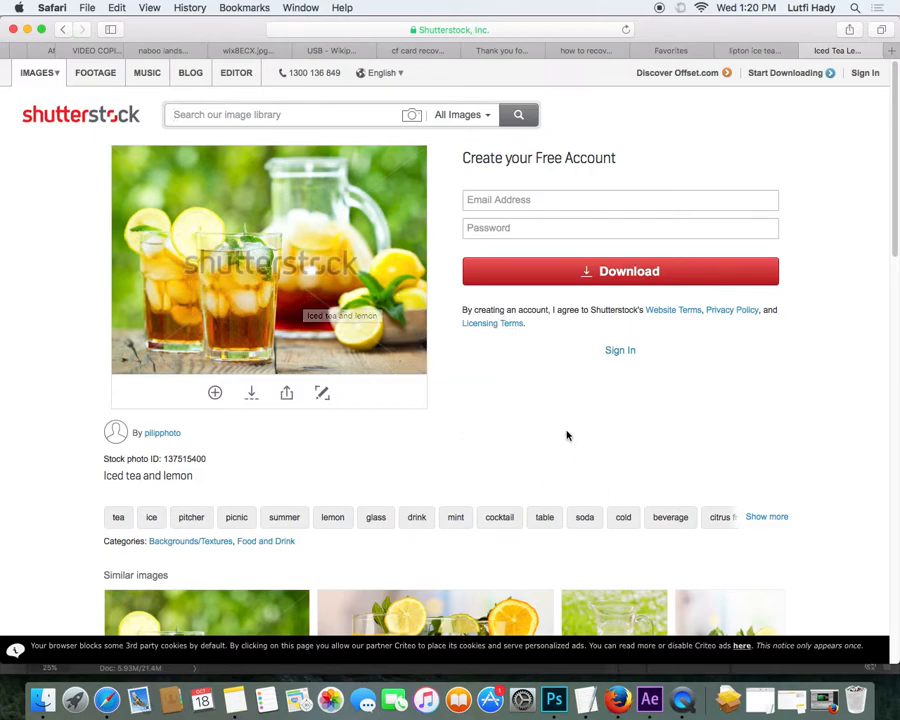
pyautogui.scroll(-5, 564, 432)
pyautogui.scroll(5, 420, 344)
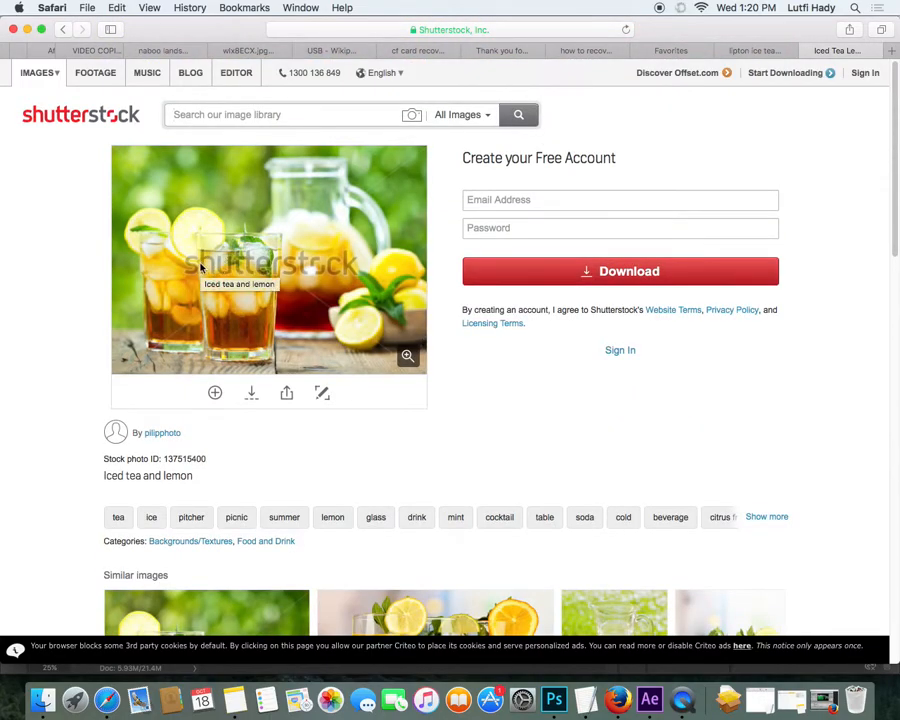
# Step: Switch back to Photoshop, start saving the document under a new name and create a "Creative" folder inside the _SMR_LiptonIce folder
pyautogui.press('super+Tab')
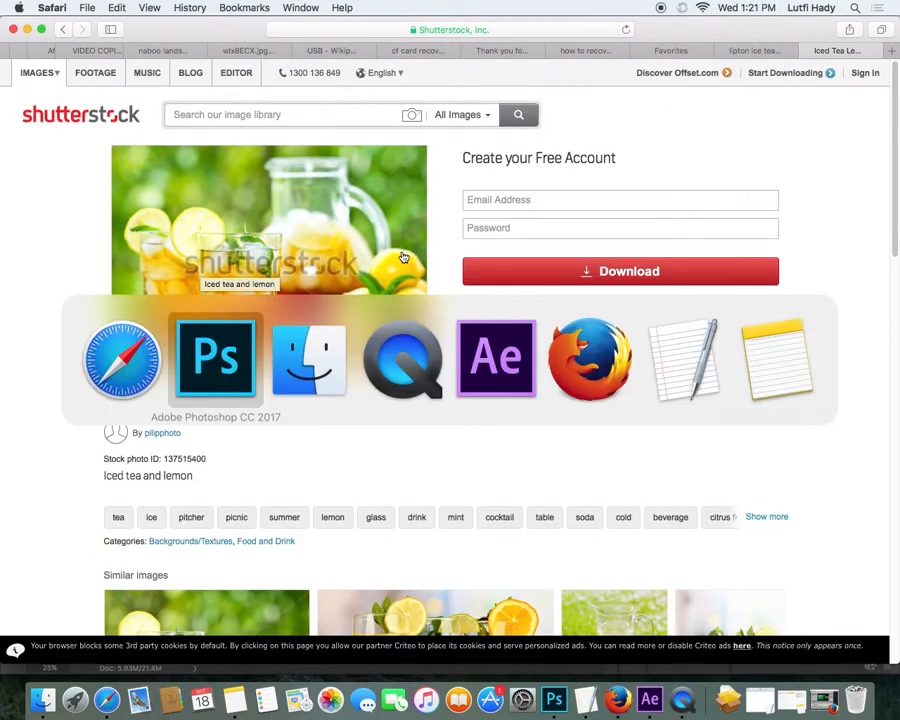
pyautogui.press('super+Tab')
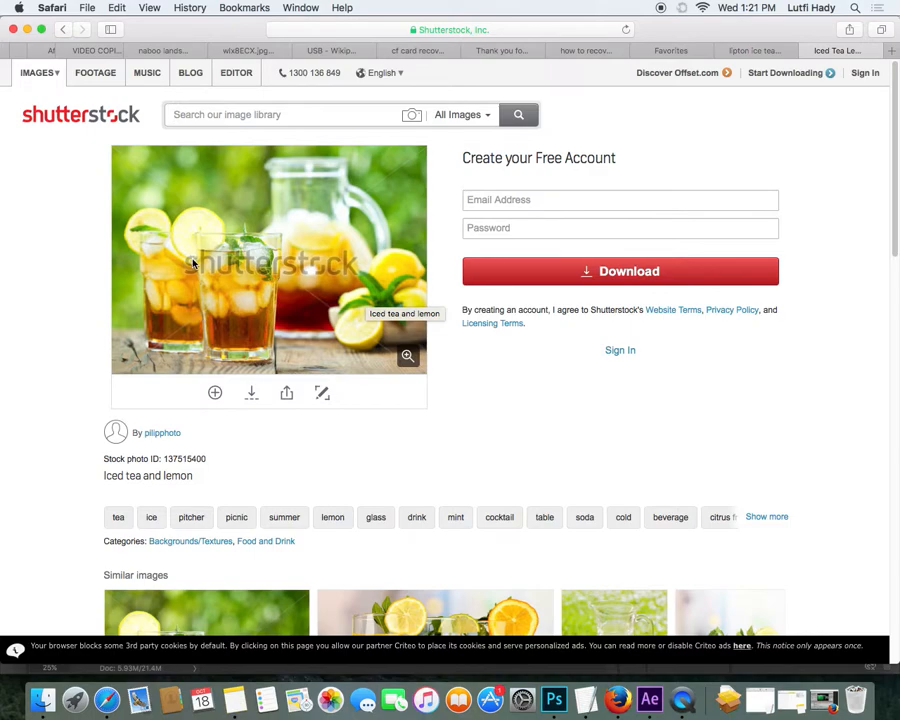
pyautogui.press('super+Tab')
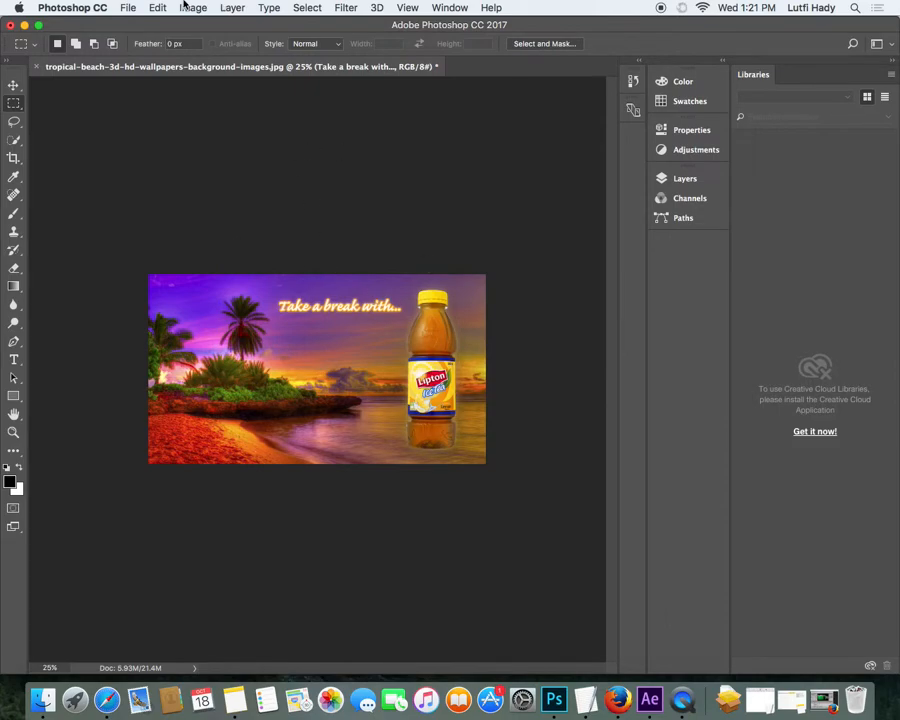
pyautogui.click(128, 7)
pyautogui.click(145, 151)
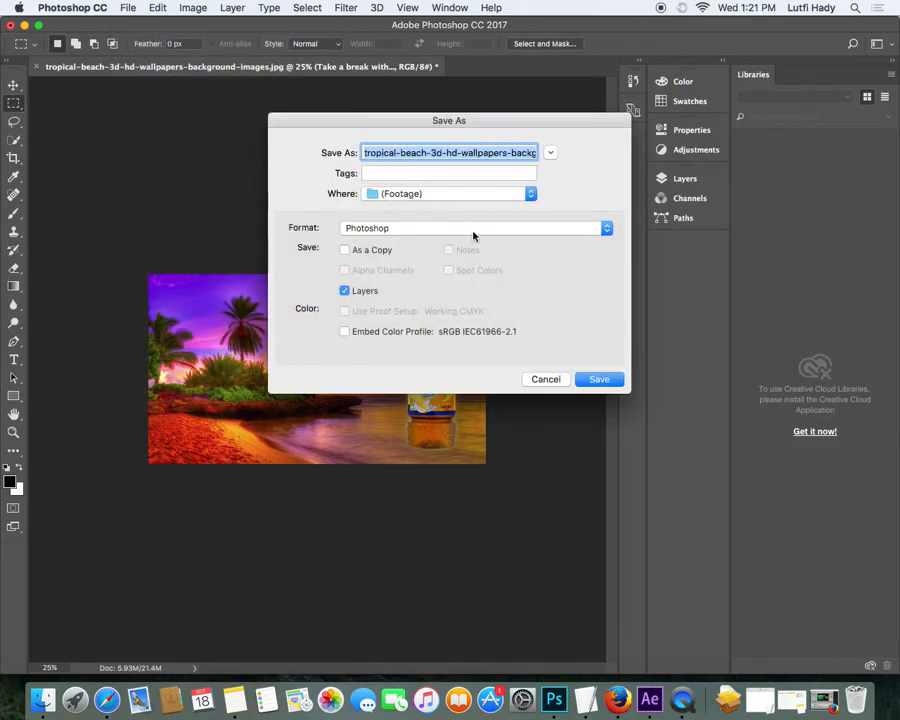
pyautogui.click(550, 152)
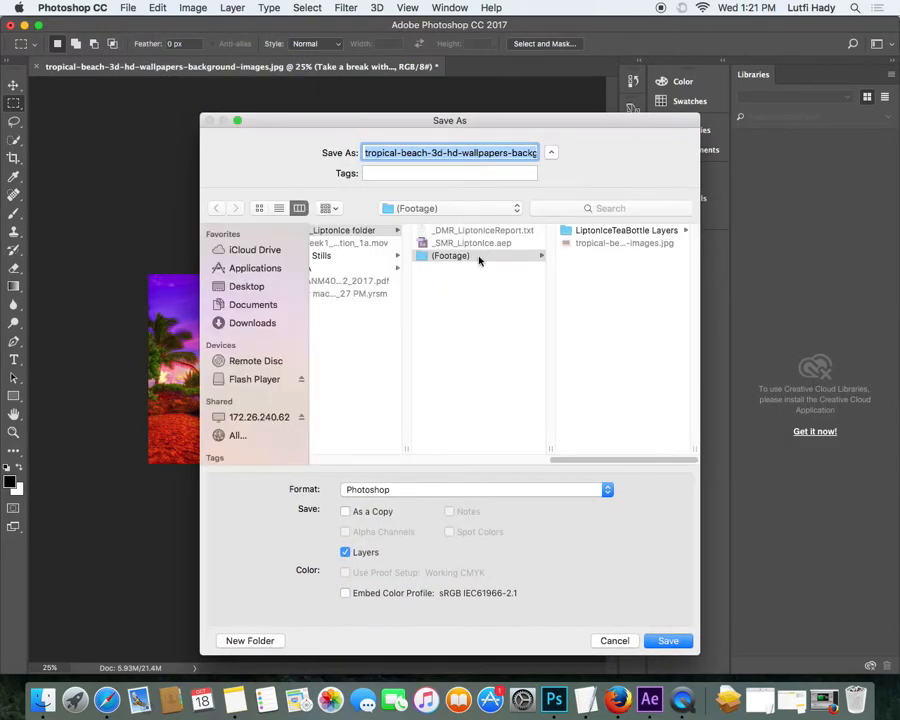
pyautogui.moveTo(580, 457); pyautogui.dragTo(522, 457)
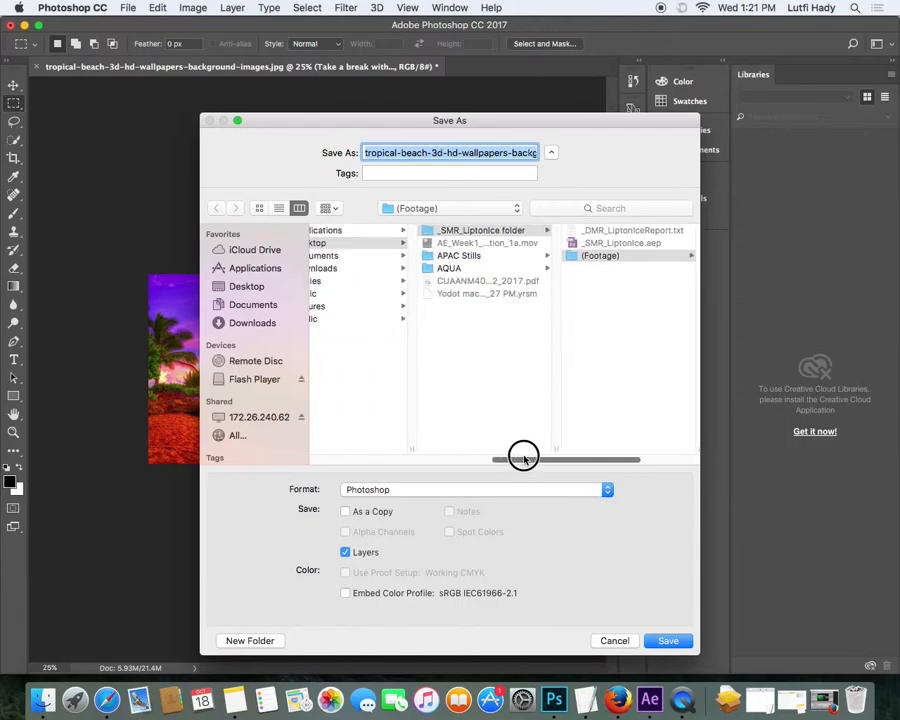
pyautogui.click(522, 232)
pyautogui.click(250, 640)
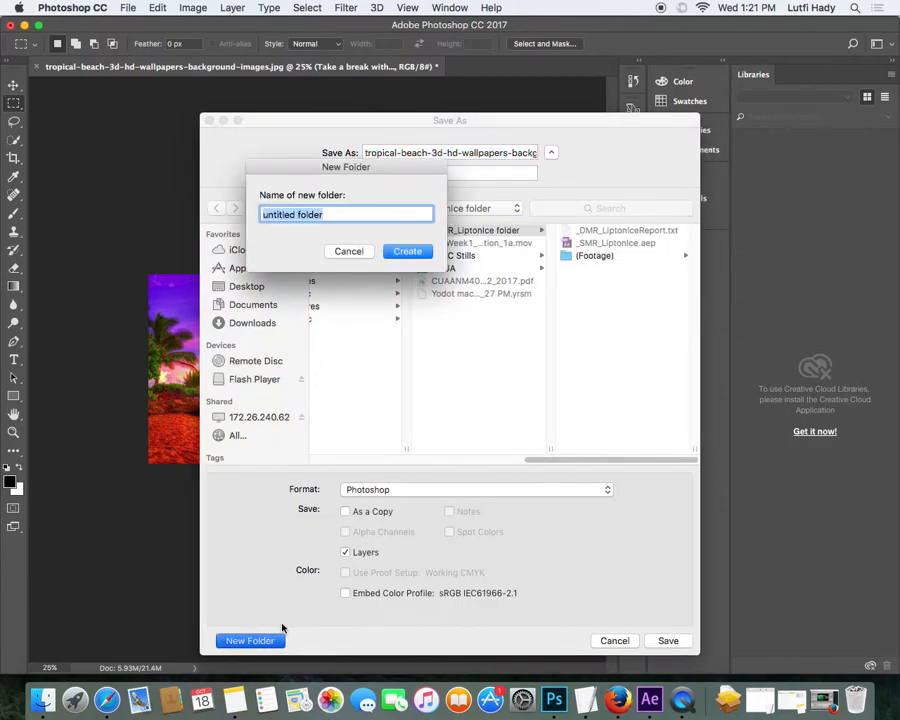
pyautogui.write('Creative')
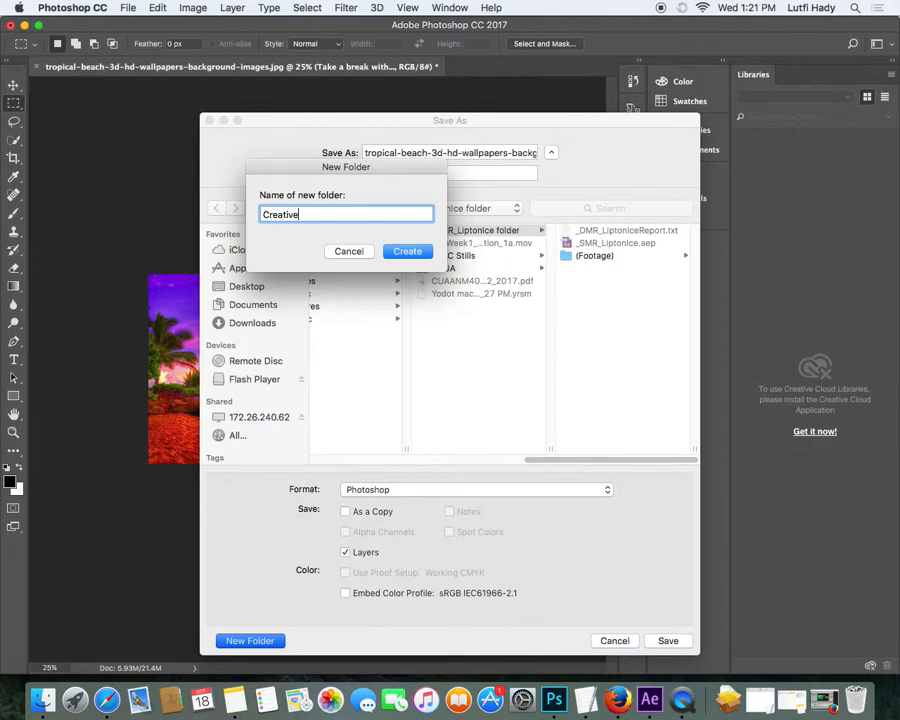
pyautogui.press('Return')
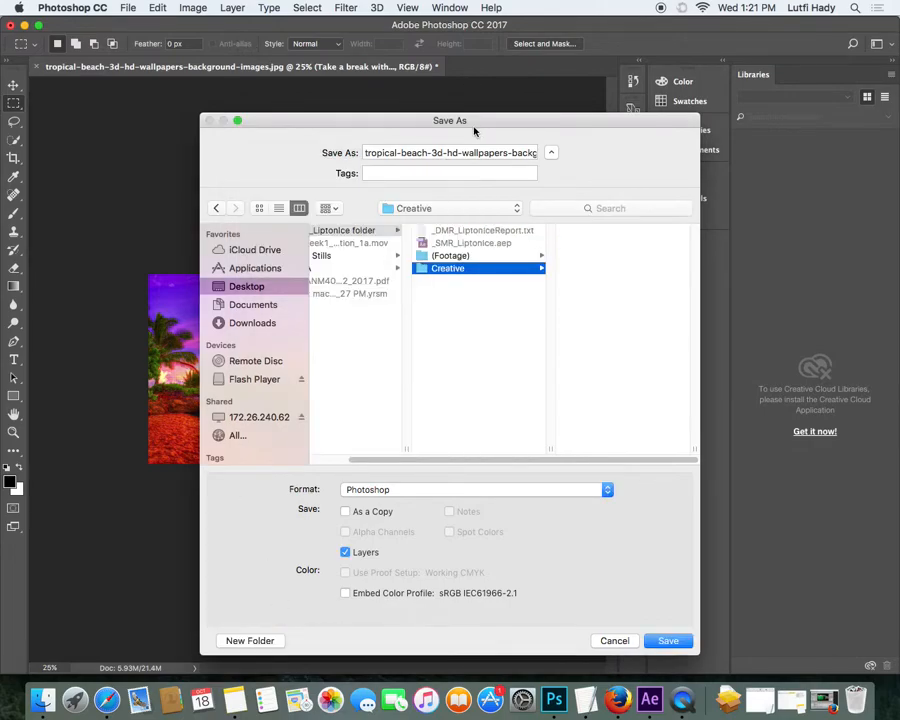
# Step: Create a "PSD" subfolder inside the Creative folder as the save location
pyautogui.click(262, 641)
pyautogui.write('PSD')
pyautogui.press('Return')
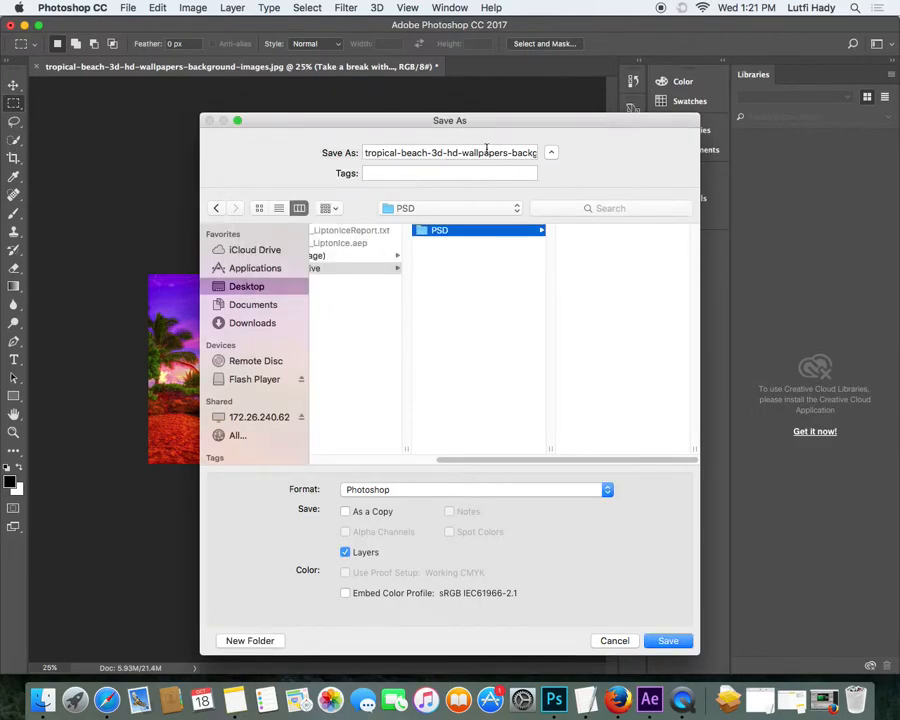
# Step: Name the file Lipton_Ad_StyleFrame_V1 and save it in Photoshop format with layers
pyautogui.click(486, 150)
pyautogui.write('Lipton_Ad_Sty')
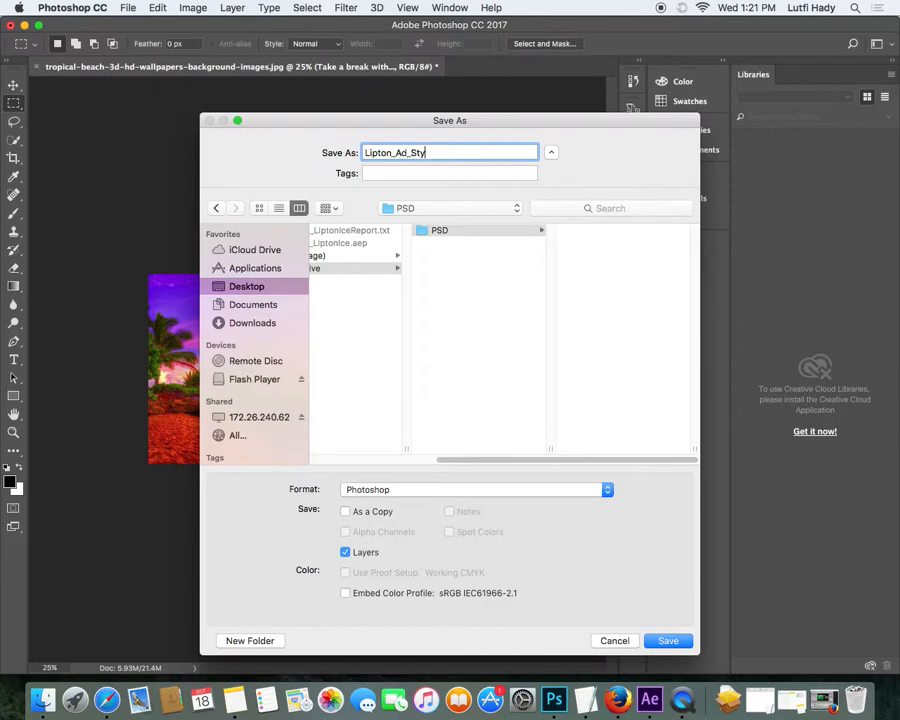
pyautogui.write('leFrame_V1')
pyautogui.press('Return')
pyautogui.click(618, 288)
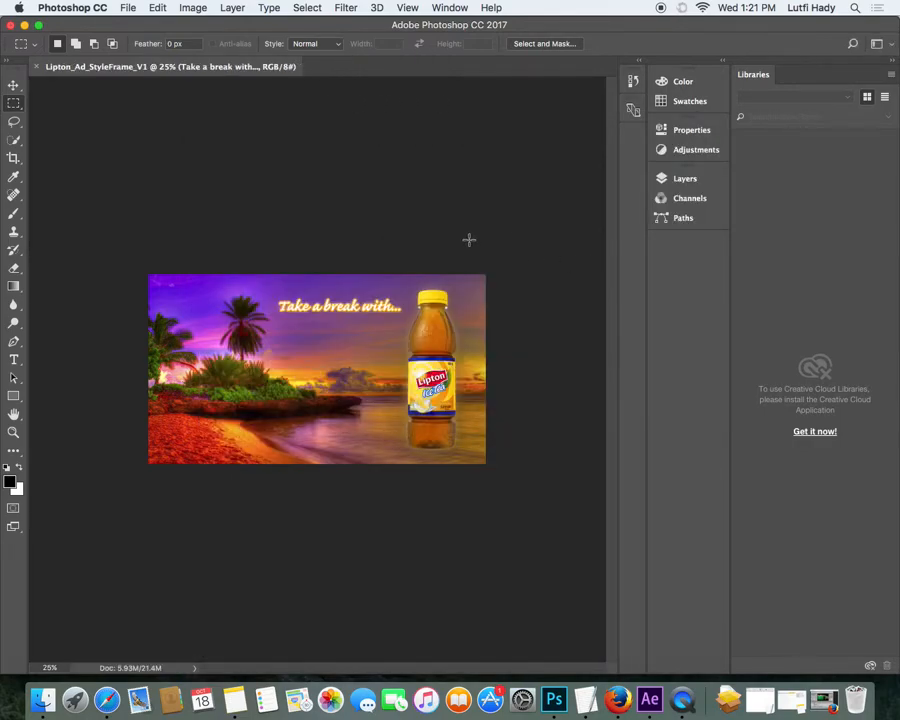
# Step: Switch to After Effects and leave its Start window for an empty untitled project
pyautogui.click(650, 700)
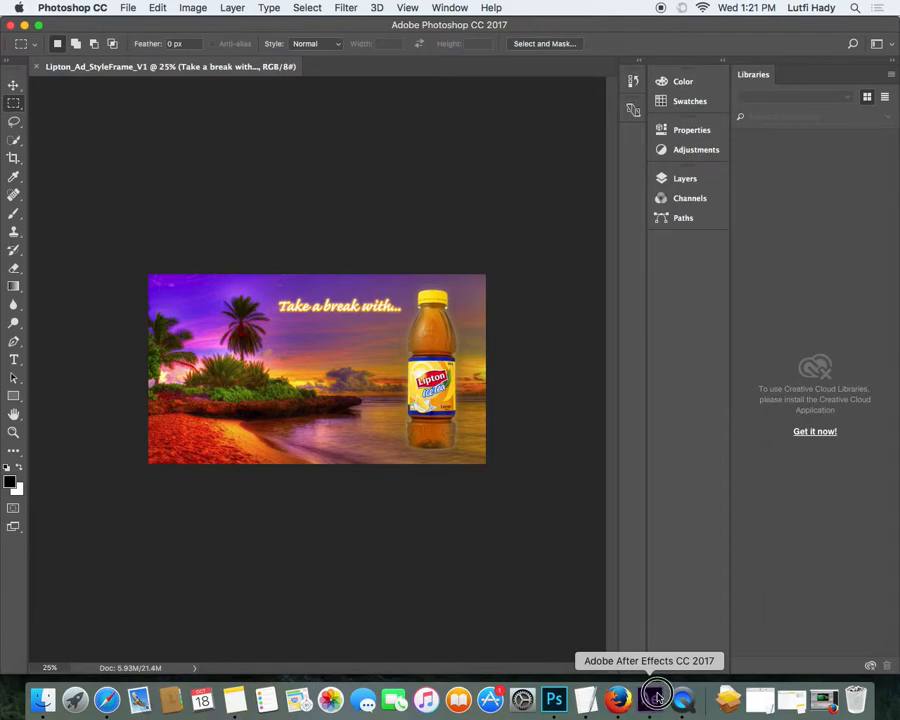
pyautogui.click(132, 7)
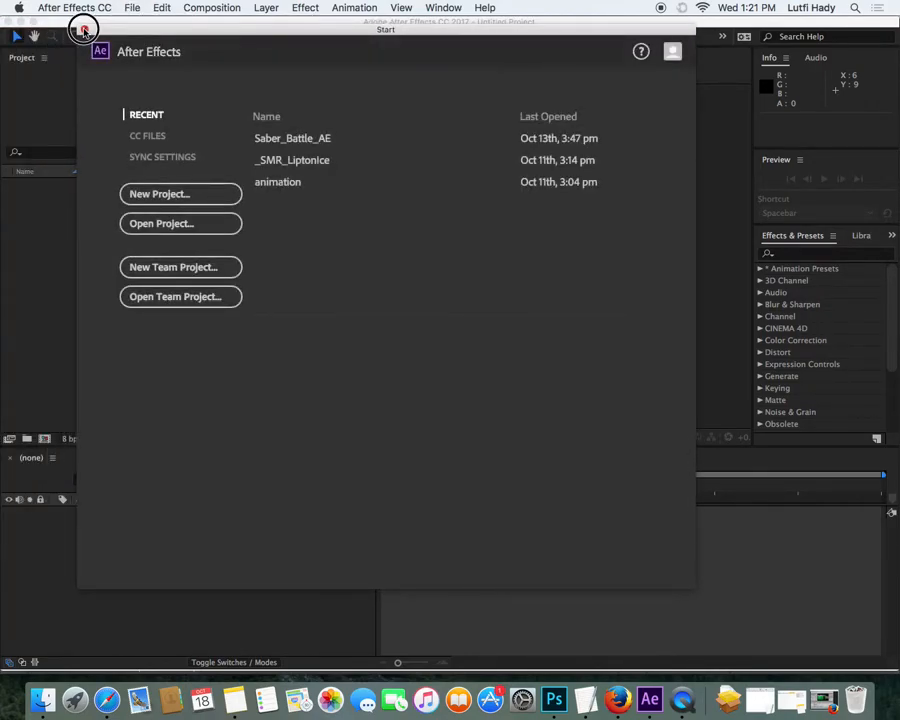
pyautogui.click(159, 197)
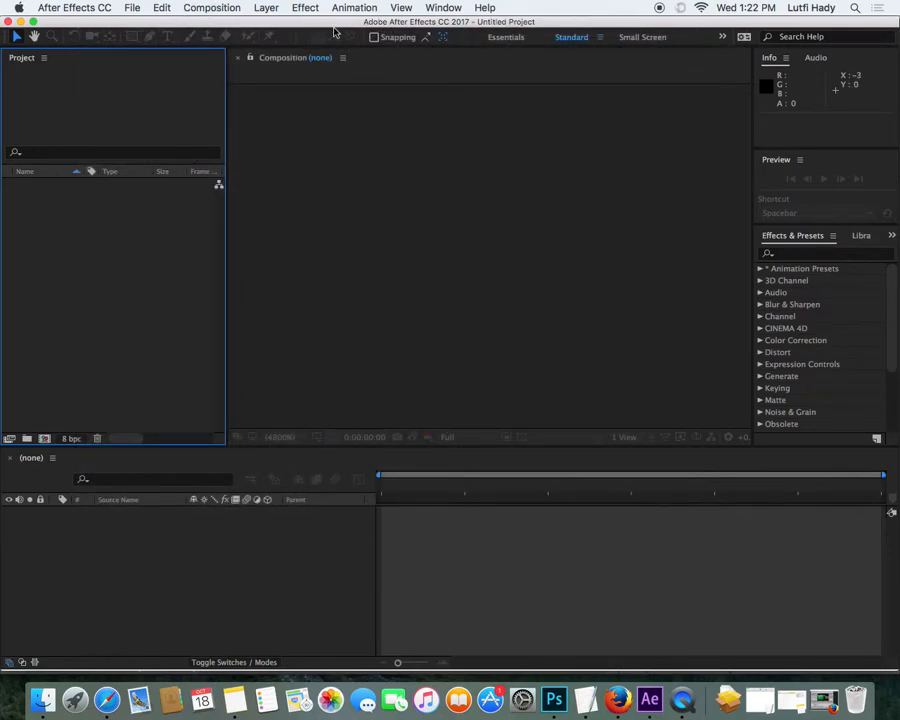
pyautogui.click(430, 321)
# Step: Start saving the project under a new name and create an "AE" subfolder inside the Creative folder of _SMR_LiptonIce folder
pyautogui.click(132, 8)
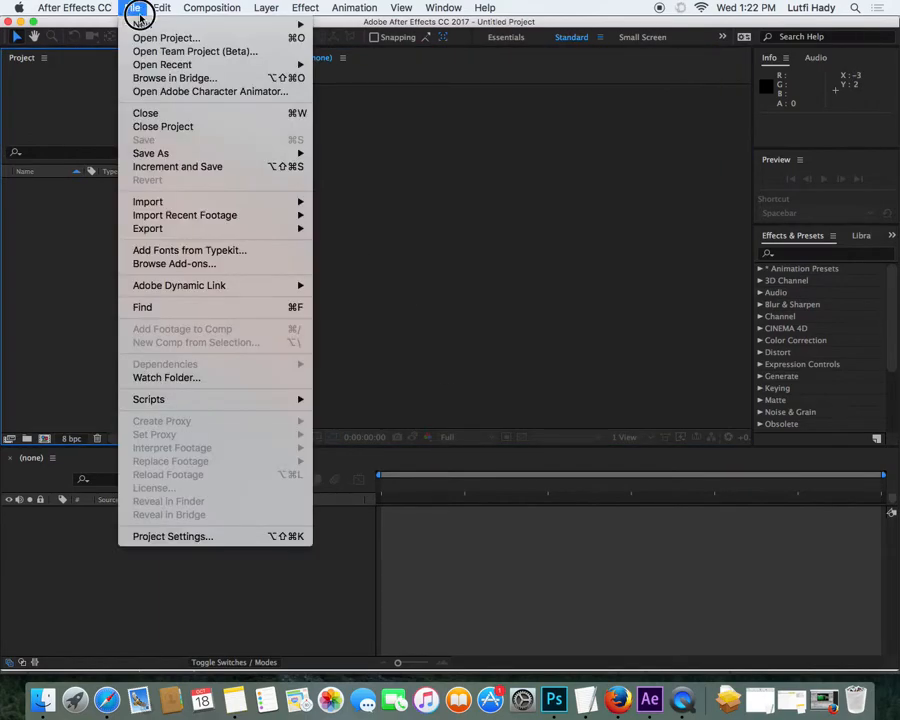
pyautogui.moveTo(155, 153)
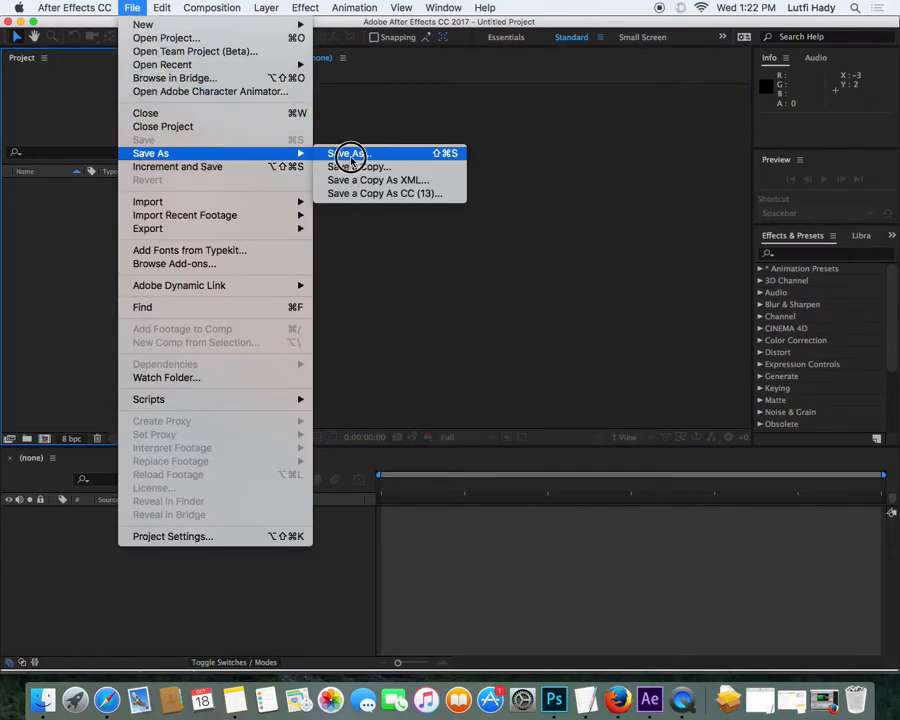
pyautogui.click(350, 153)
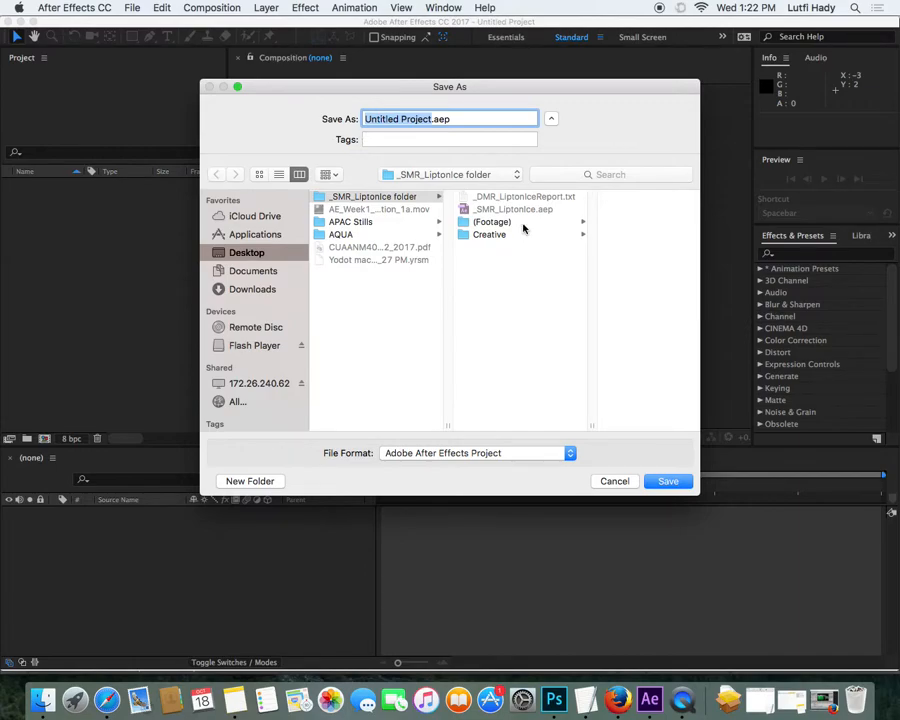
pyautogui.click(395, 199)
pyautogui.click(485, 234)
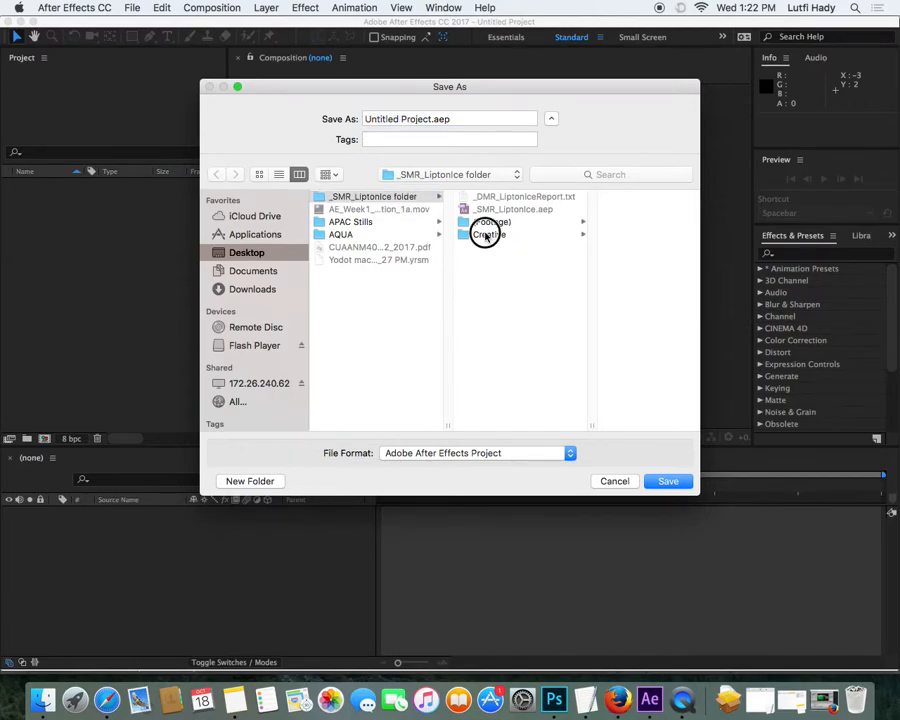
pyautogui.click(245, 482)
pyautogui.write('AE')
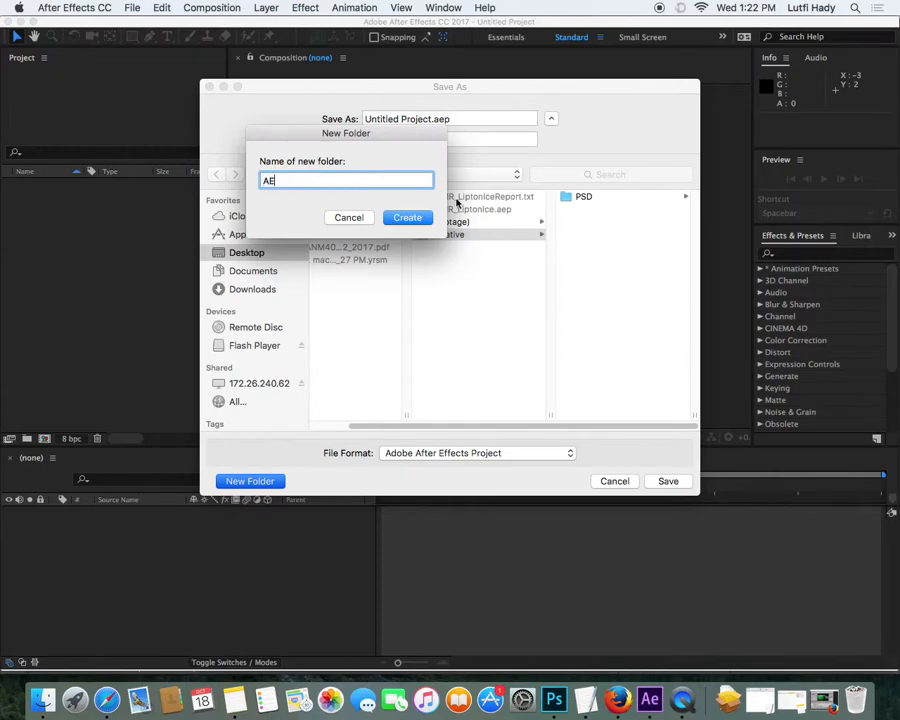
pyautogui.press('Return')
# Step: Name the project Lipton_Ad_Animations and save it in the AE folder as an Adobe After Effects Project
pyautogui.click(430, 120)
pyautogui.moveTo(431, 120); pyautogui.dragTo(181, 97)
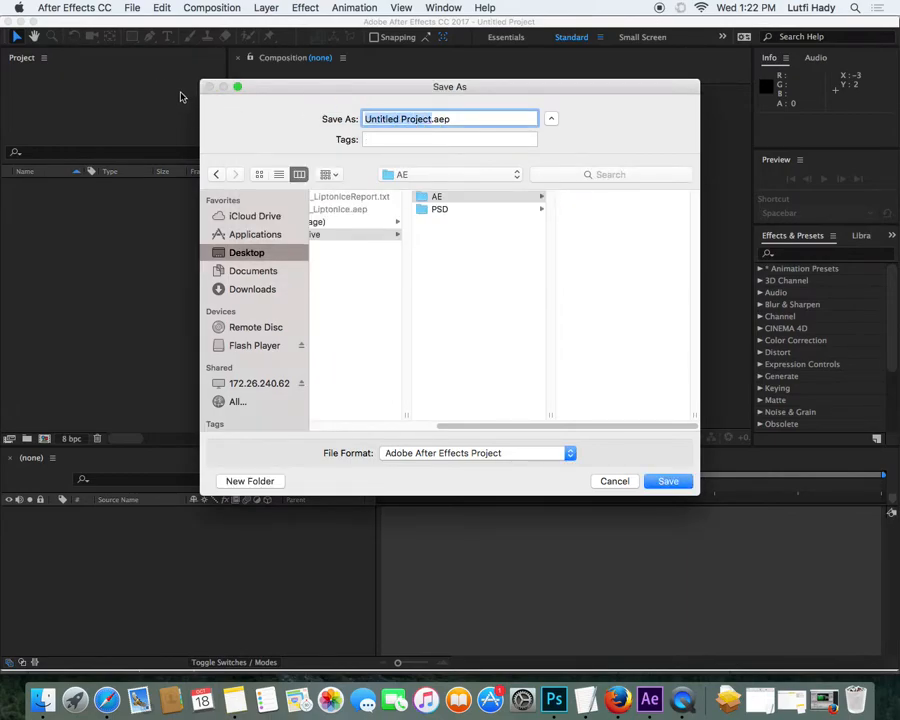
pyautogui.write('Lipt')
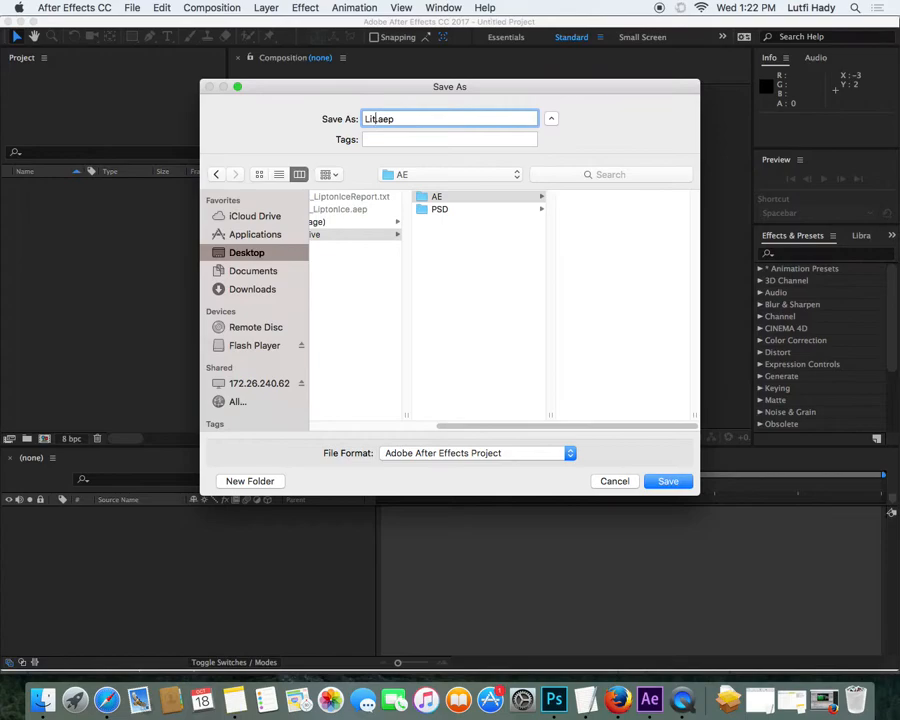
pyautogui.write('on_Ad_')
pyautogui.write('Animations')
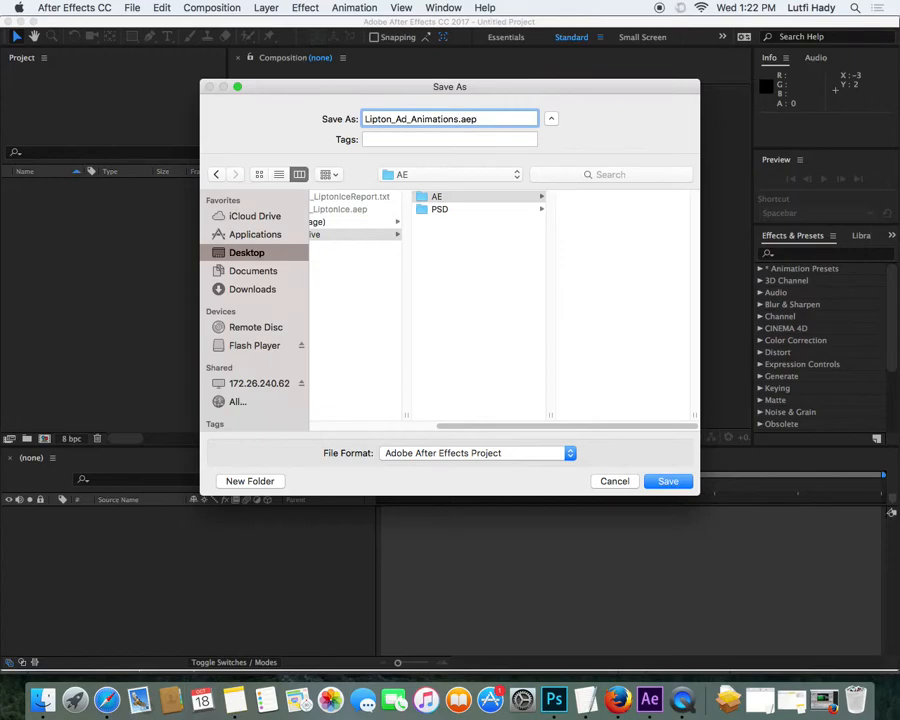
pyautogui.click(669, 483)
# Step: Choose the Lipton_Ad_StyleFrame_V1 file from the Creative folder's PSD subfolder for import into the project
pyautogui.click(132, 7)
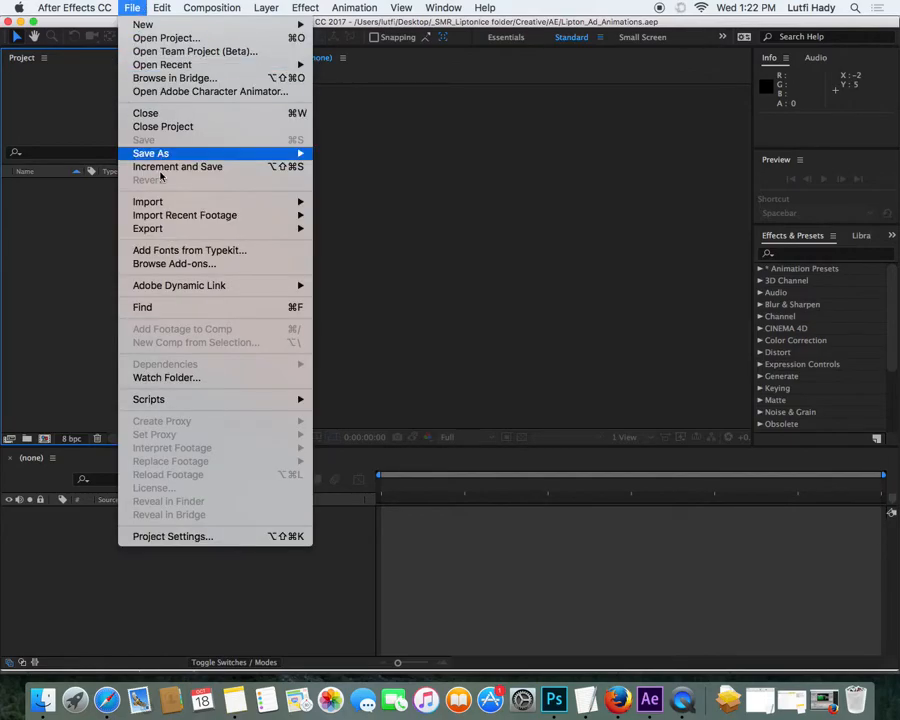
pyautogui.moveTo(166, 204)
pyautogui.click(340, 202)
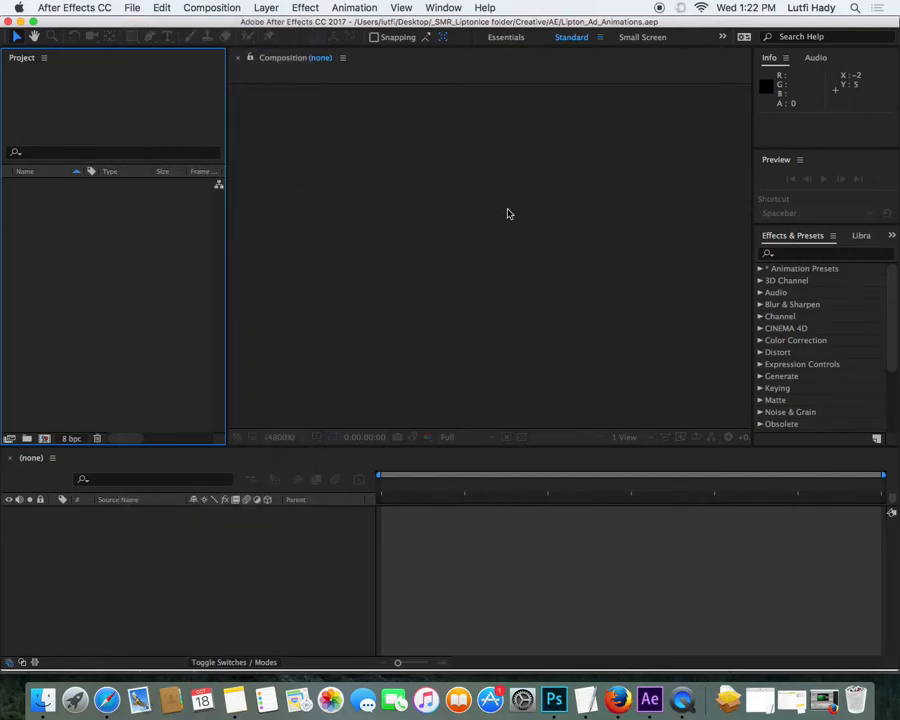
pyautogui.click(428, 115)
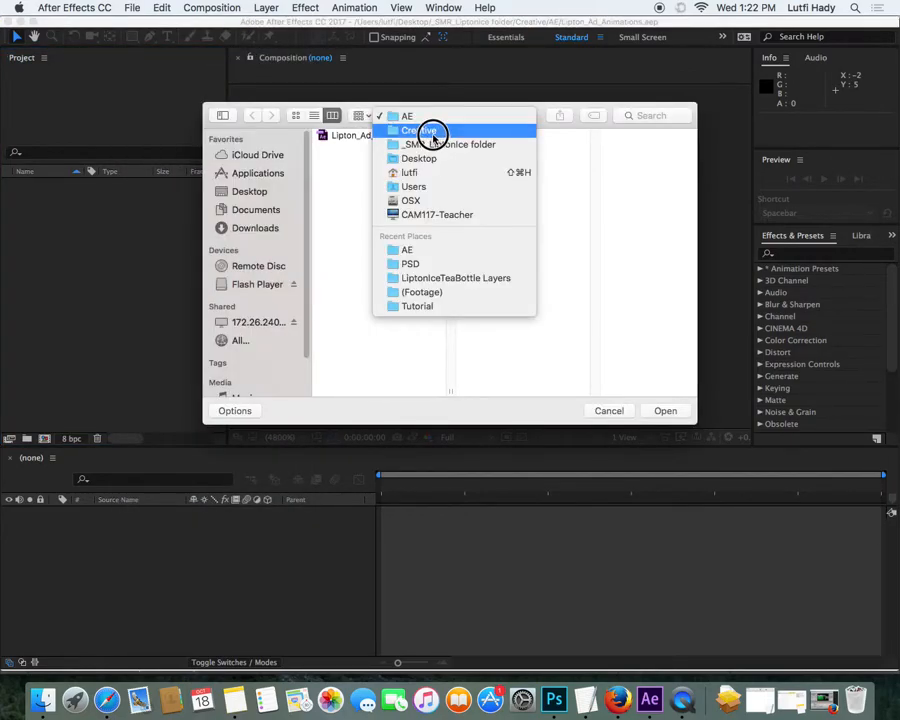
pyautogui.click(428, 133)
pyautogui.click(582, 148)
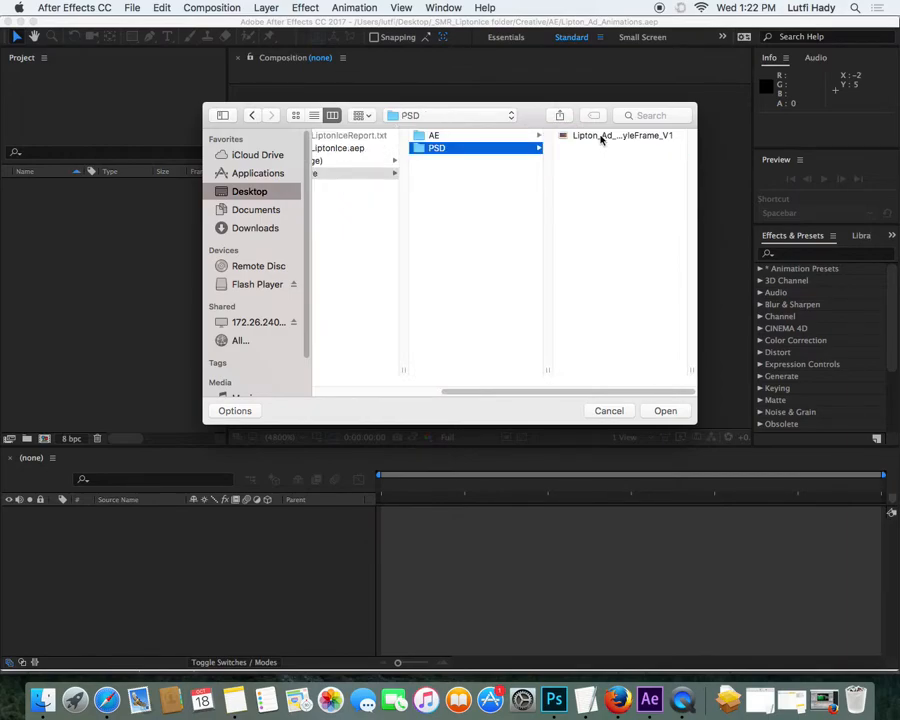
pyautogui.click(600, 136)
pyautogui.click(663, 411)
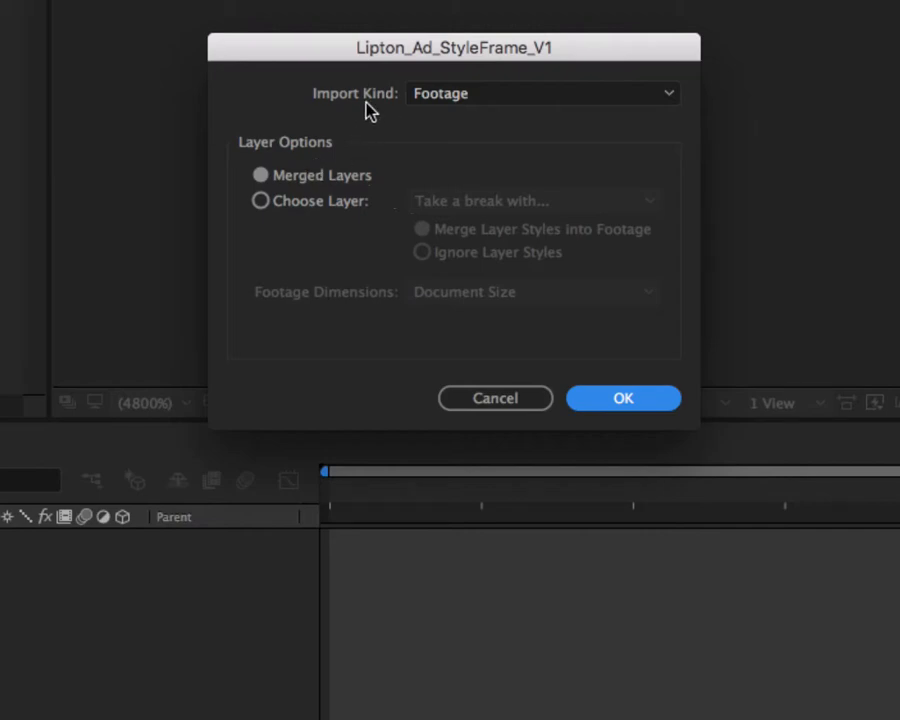
# Step: Import the style frame as Composition - Retain Layer Sizes with Editable Layer Styles
pyautogui.click(436, 94)
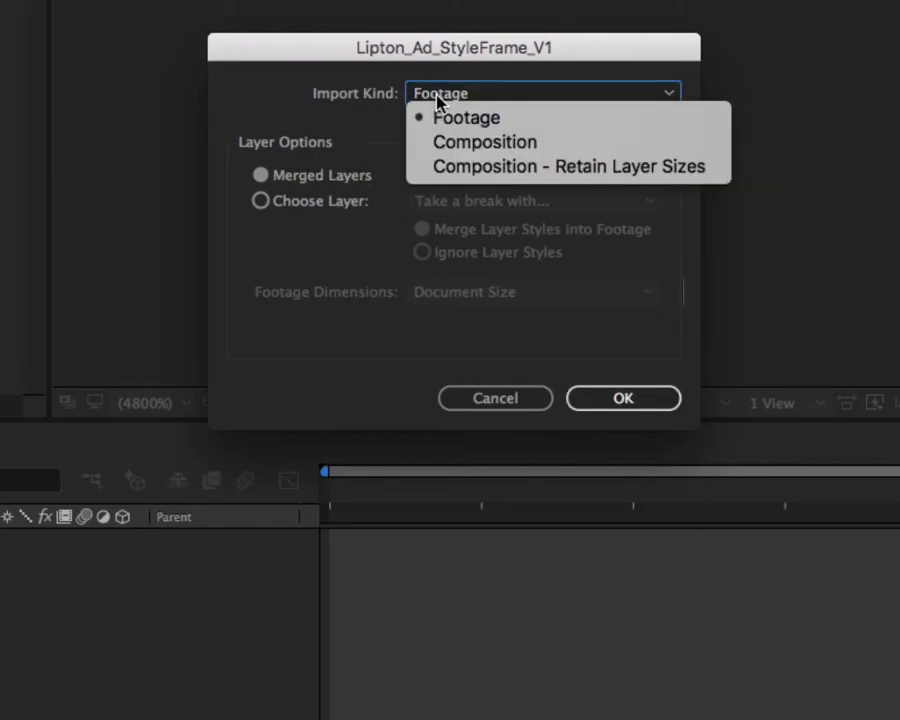
pyautogui.click(454, 172)
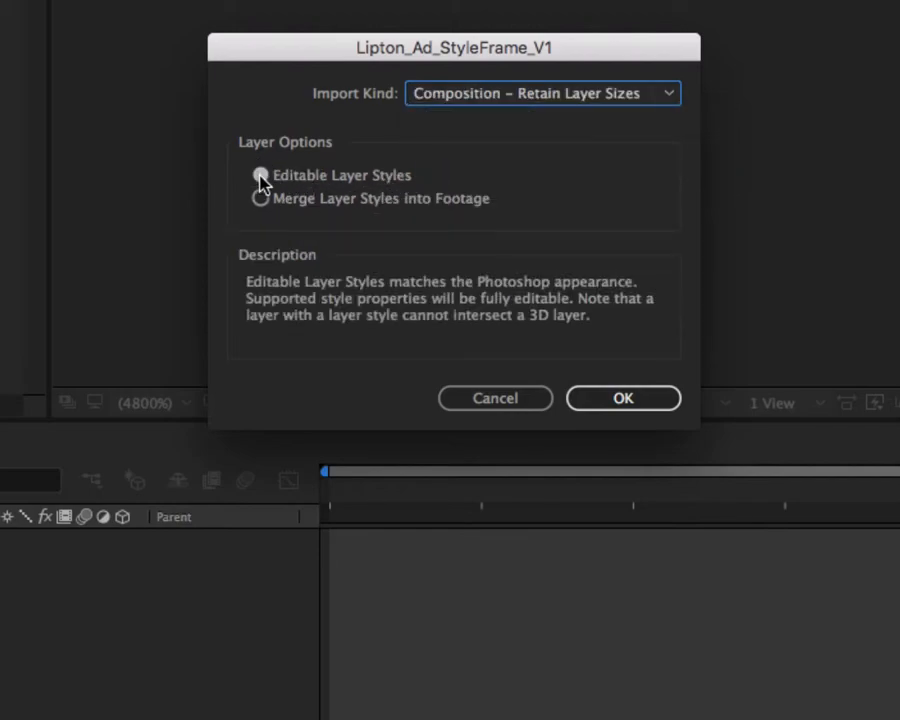
pyautogui.click(391, 184)
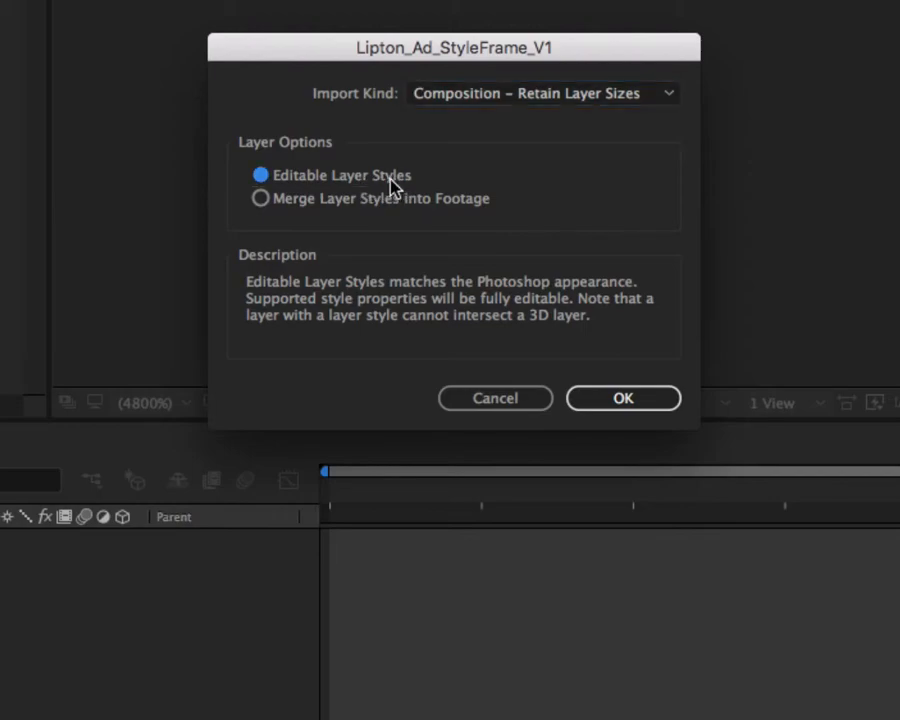
pyautogui.click(605, 404)
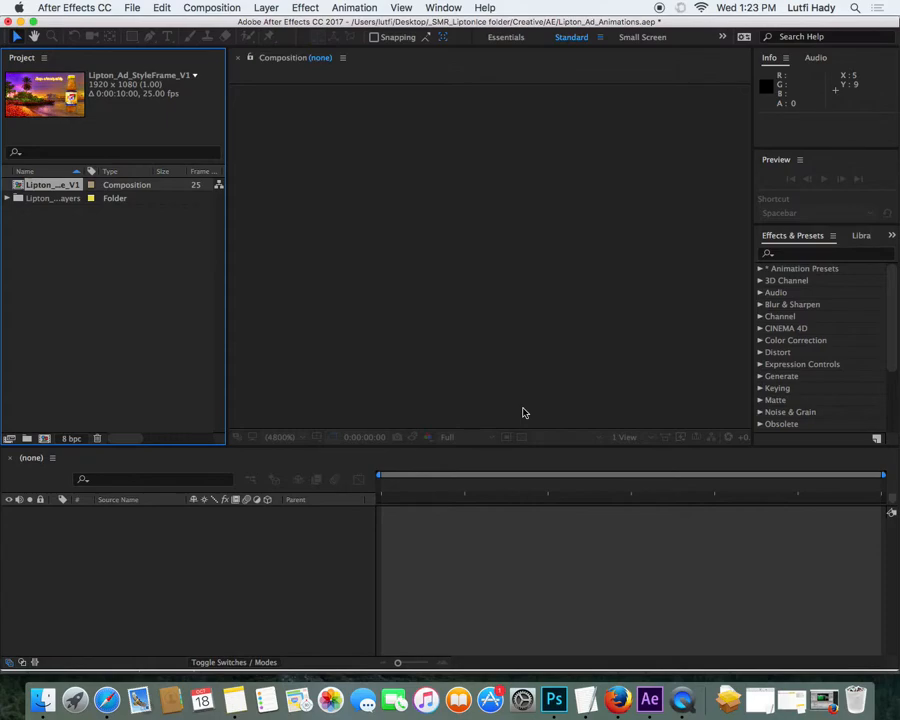
# Step: Open the imported Lipton_Ad_StyleFrame_V1 composition and widen the timeline's Layer Name column until the full names fit
pyautogui.click(32, 221)
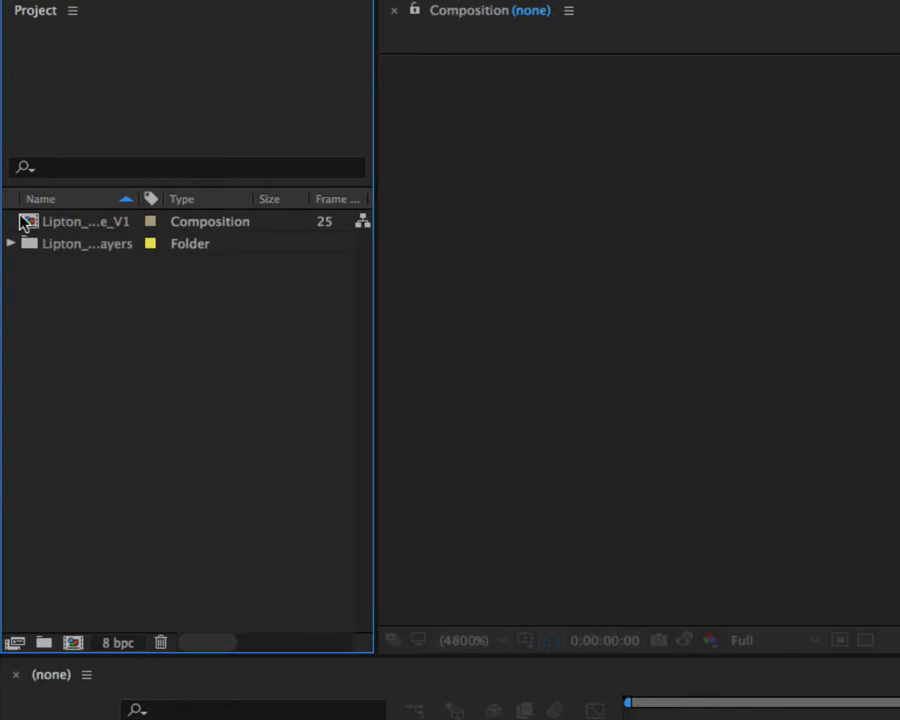
pyautogui.click(32, 221)
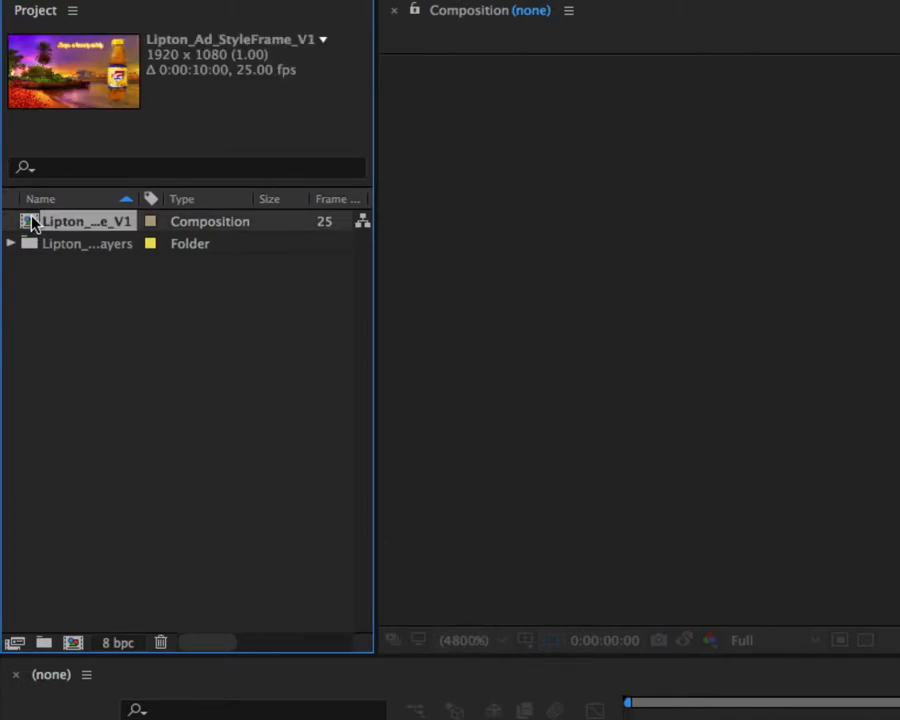
pyautogui.doubleClick(32, 221)
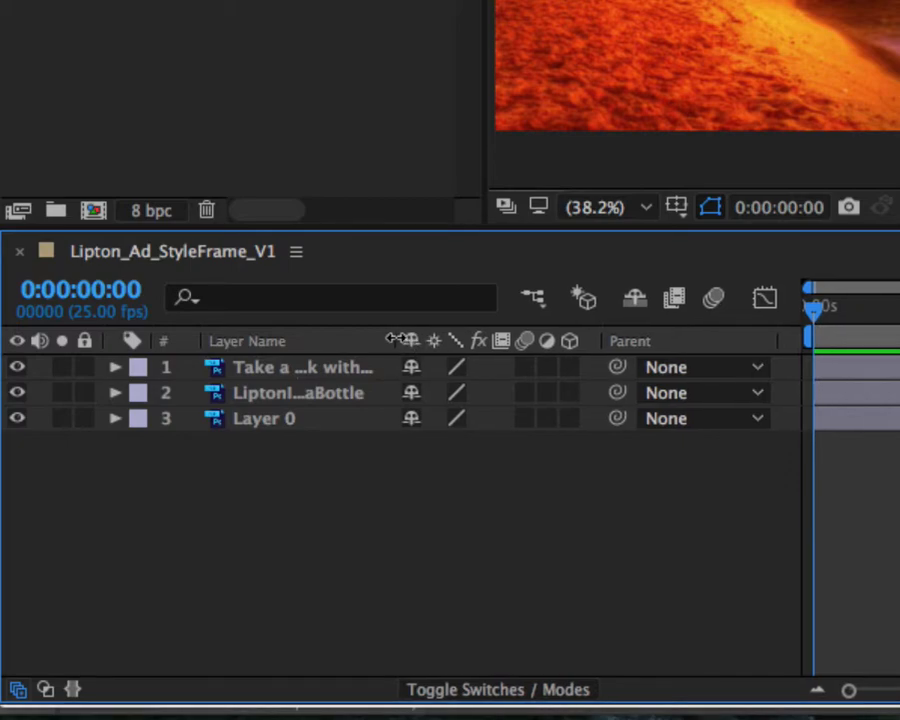
pyautogui.moveTo(402, 340); pyautogui.dragTo(491, 340)
# Step: Examine the imported text, bottle and background layers by selecting each of them in the timeline
pyautogui.click(253, 422)
pyautogui.click(255, 398)
pyautogui.click(260, 372)
pyautogui.click(263, 398)
pyautogui.click(266, 411)
pyautogui.click(266, 404)
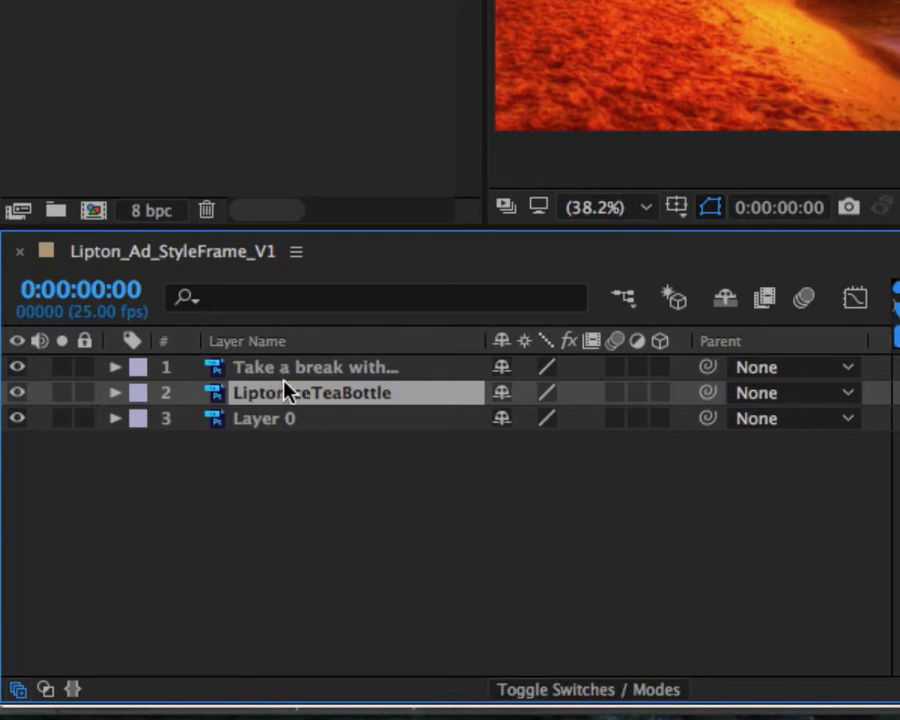
pyautogui.click(265, 372)
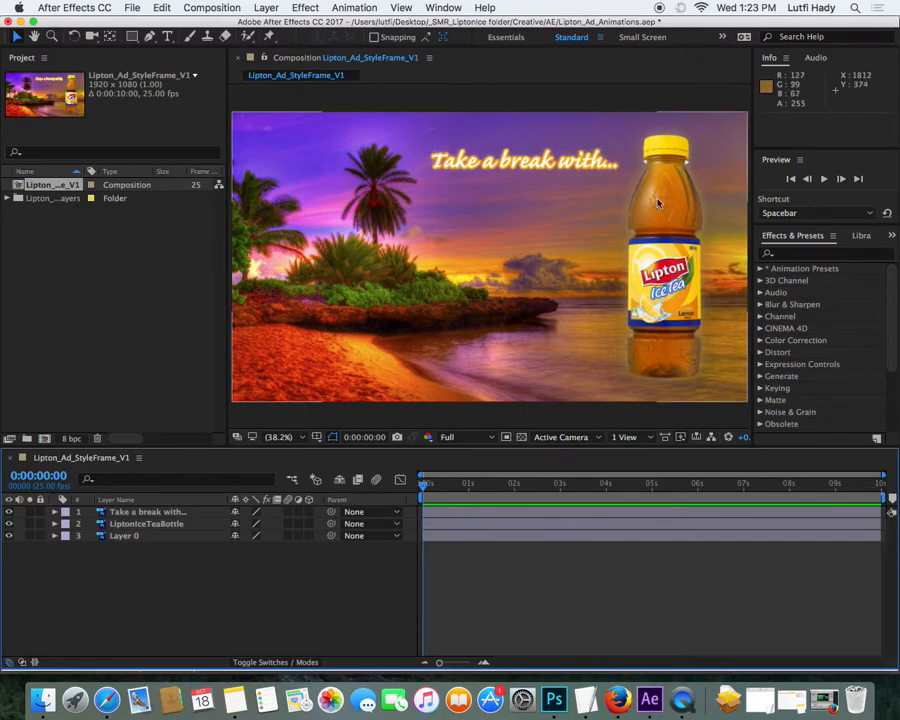
# Step: Inspect the LiptonIceTeaBottle layer's layer styles, toggling its Outer Glow off and on, and collapse the layer again
pyautogui.click(120, 523)
pyautogui.click(55, 523)
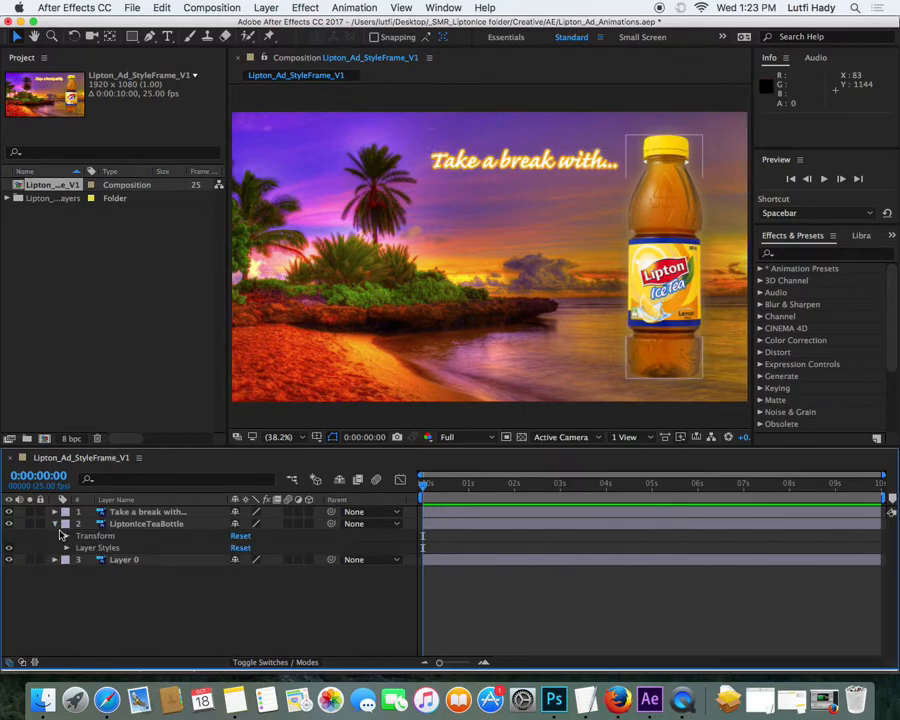
pyautogui.click(67, 547)
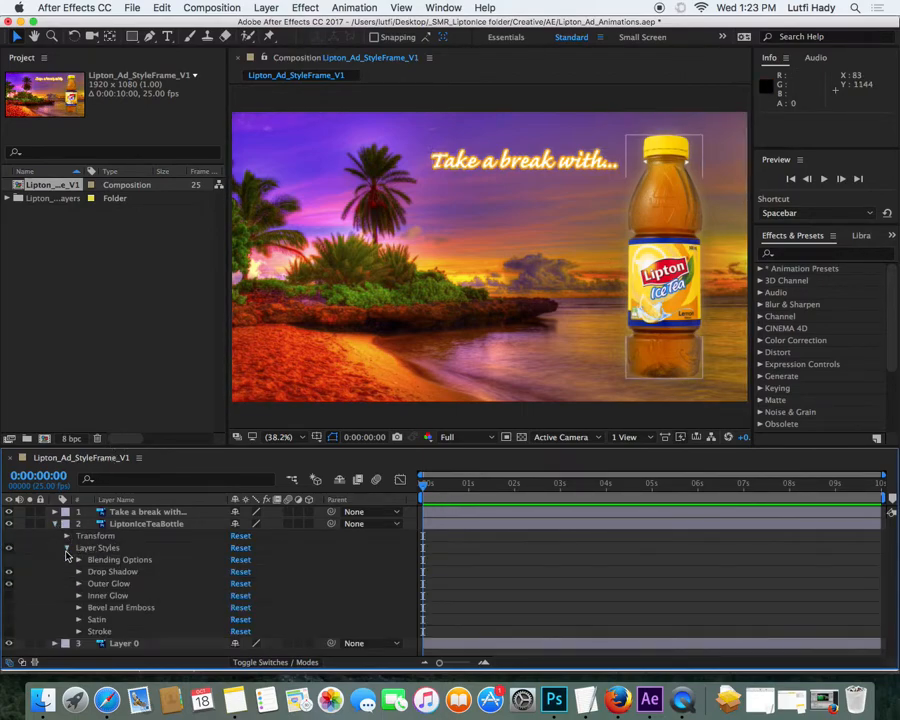
pyautogui.click(9, 584)
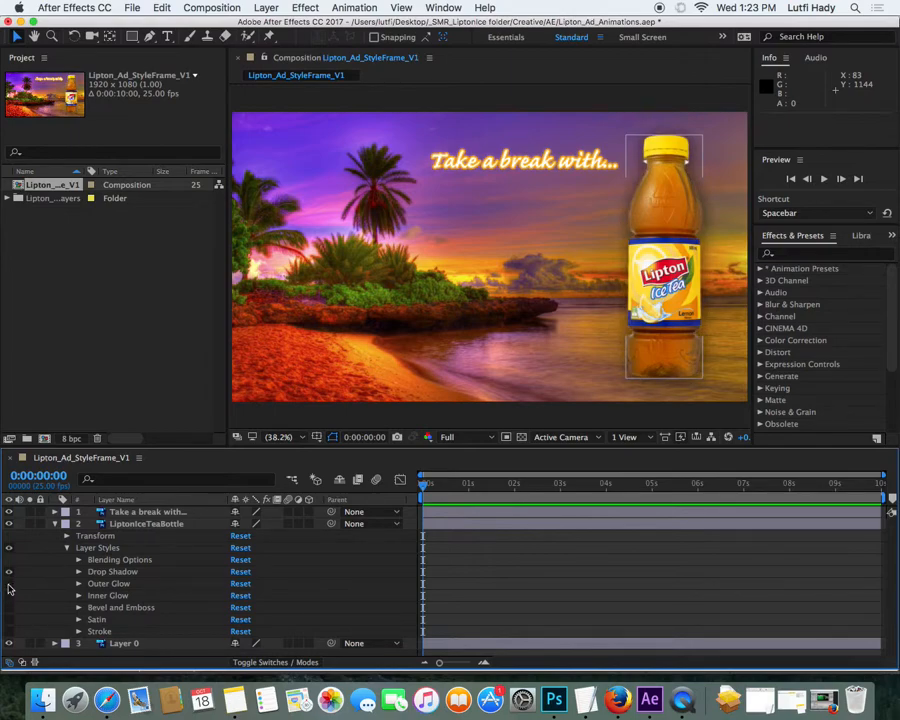
pyautogui.click(9, 584)
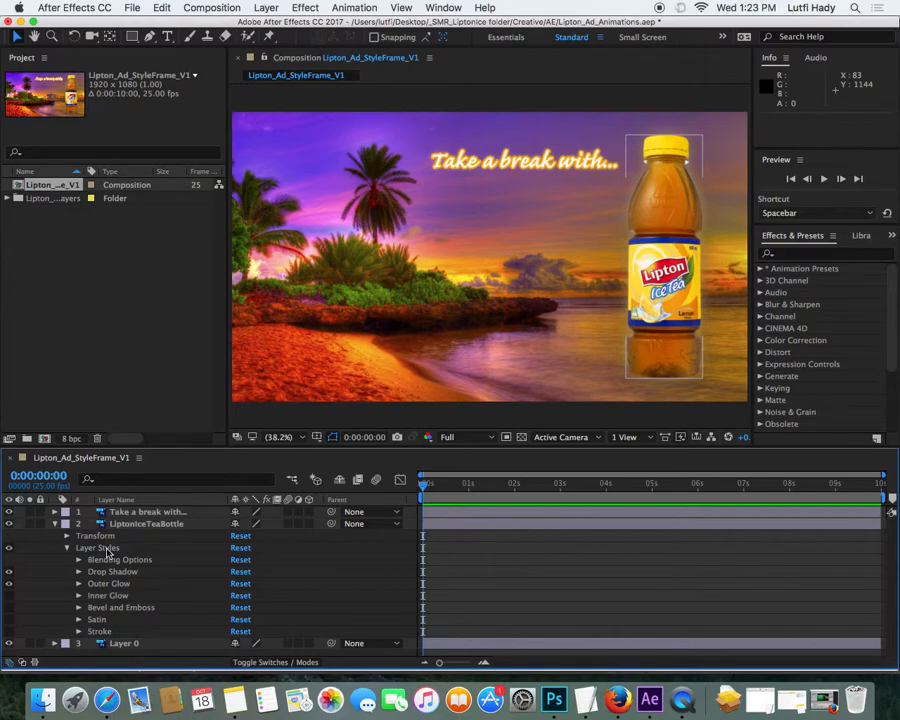
pyautogui.click(55, 523)
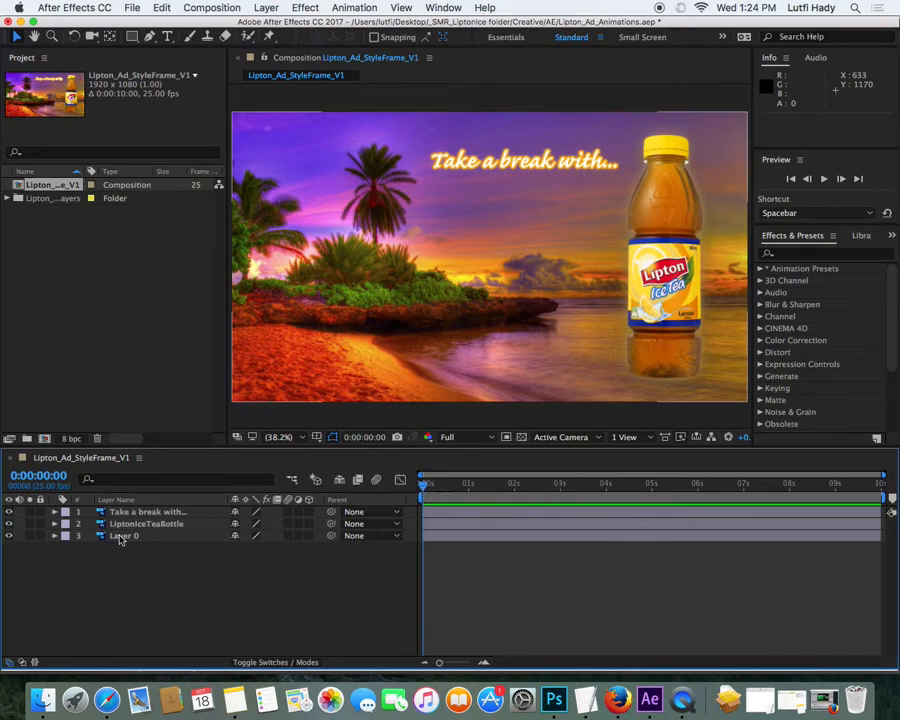
# Step: Select the "Take a break with..." layer, move the current time to 0:00:01:00, and deselect the layer
pyautogui.click(145, 512)
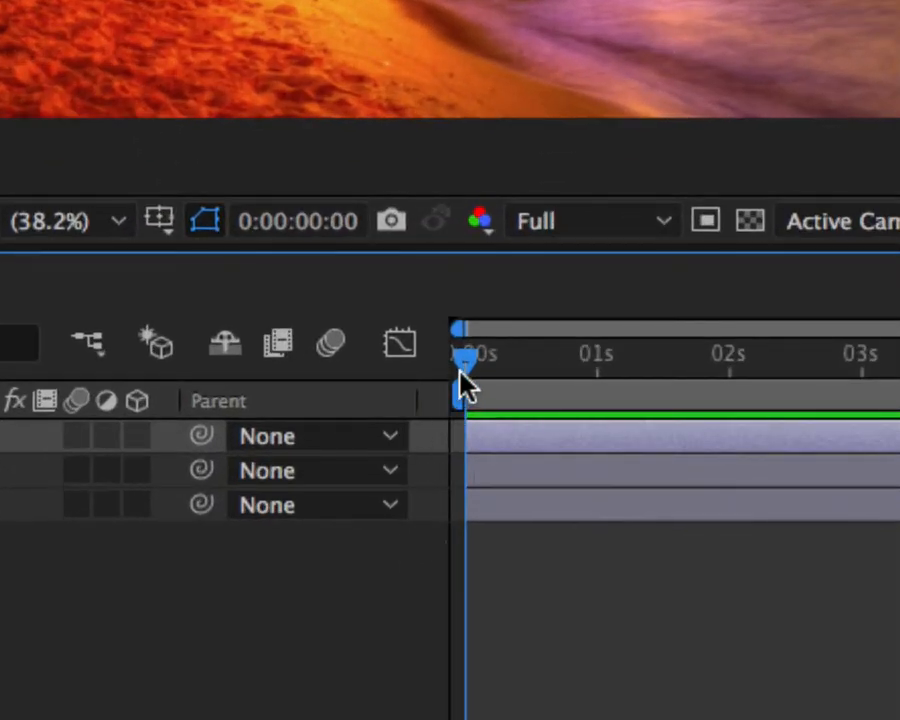
pyautogui.moveTo(464, 360); pyautogui.dragTo(598, 368)
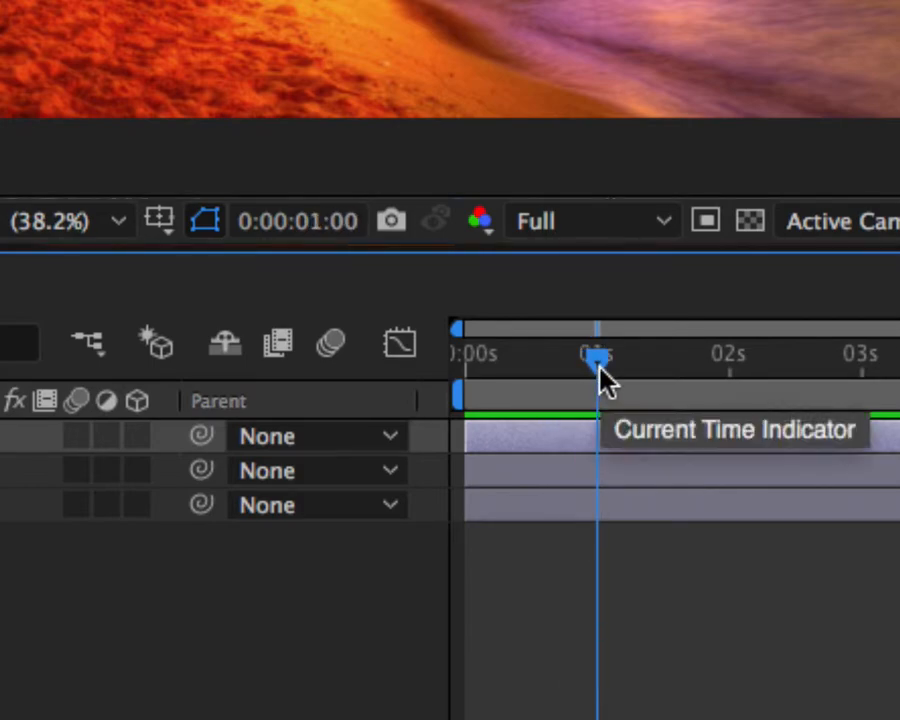
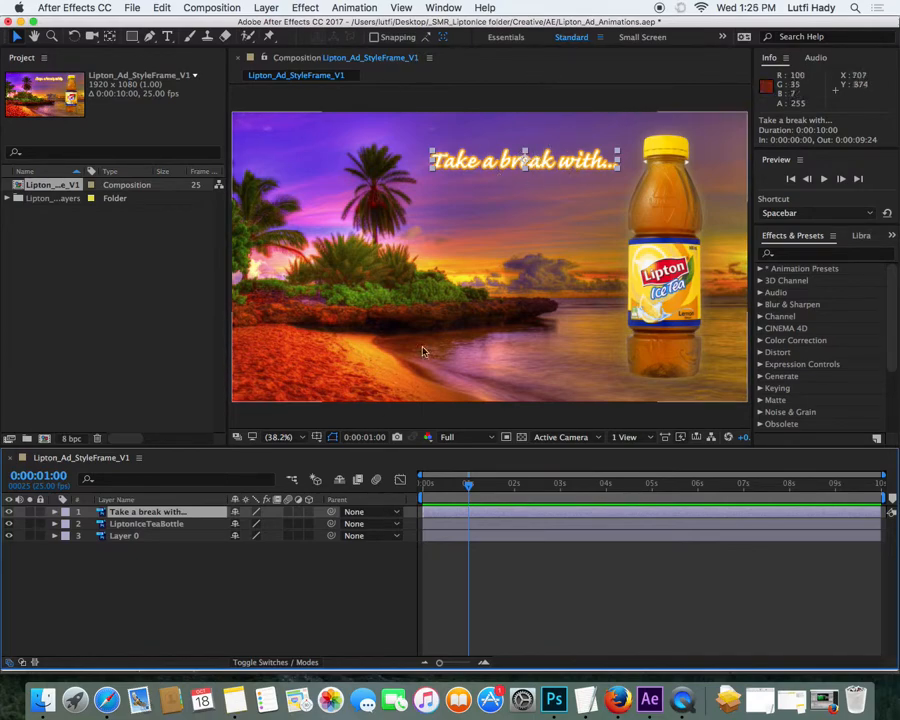
pyautogui.click(506, 595)
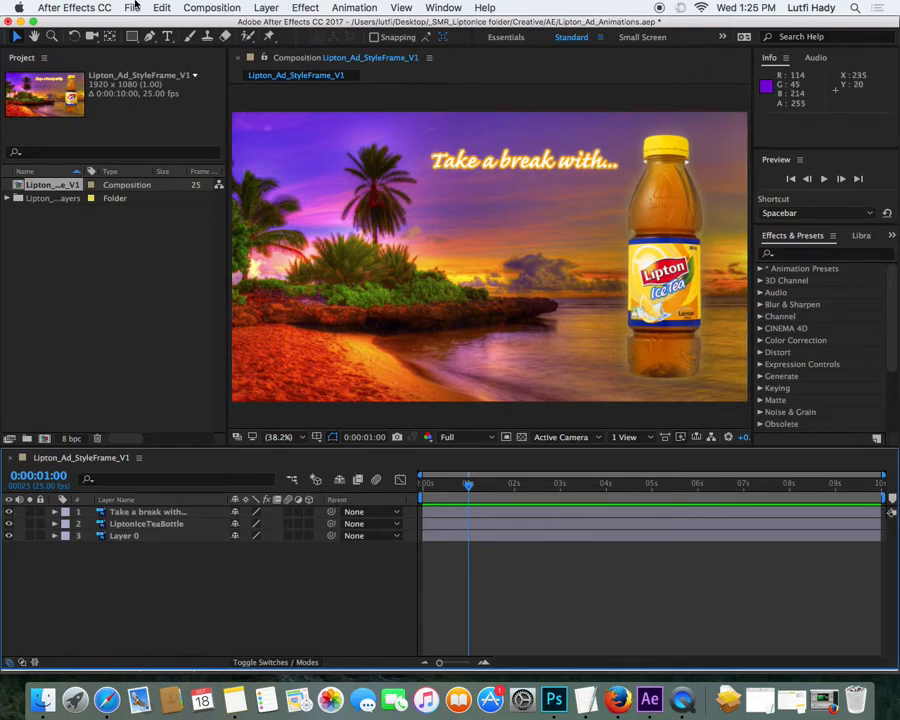
# Step: Add a two-node camera layer named Camera 1 with the 50mm preset to the composition
pyautogui.click(265, 7)
pyautogui.moveTo(285, 24)
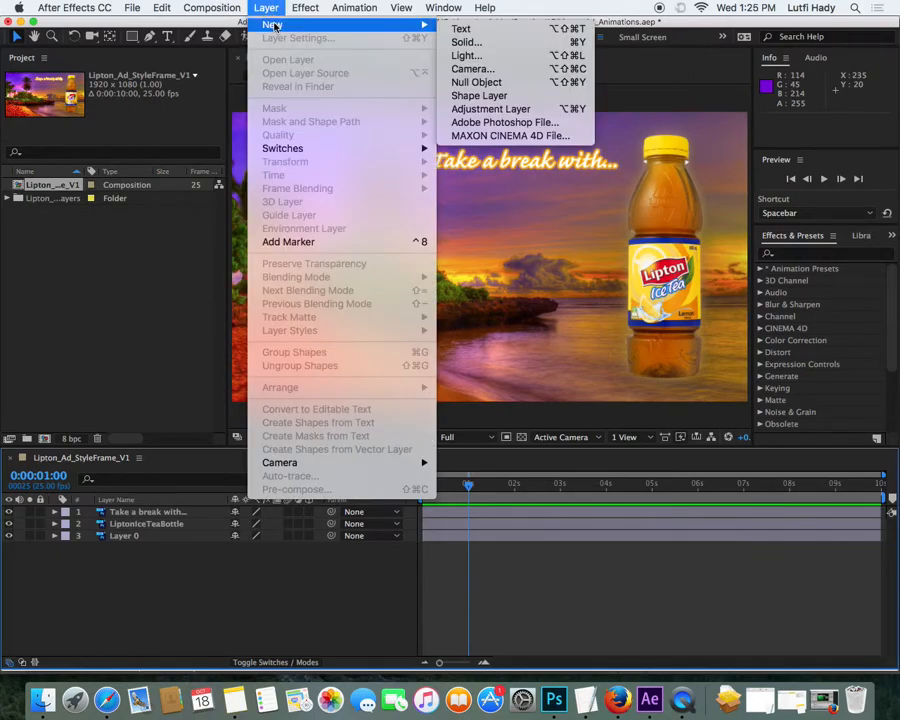
pyautogui.click(515, 69)
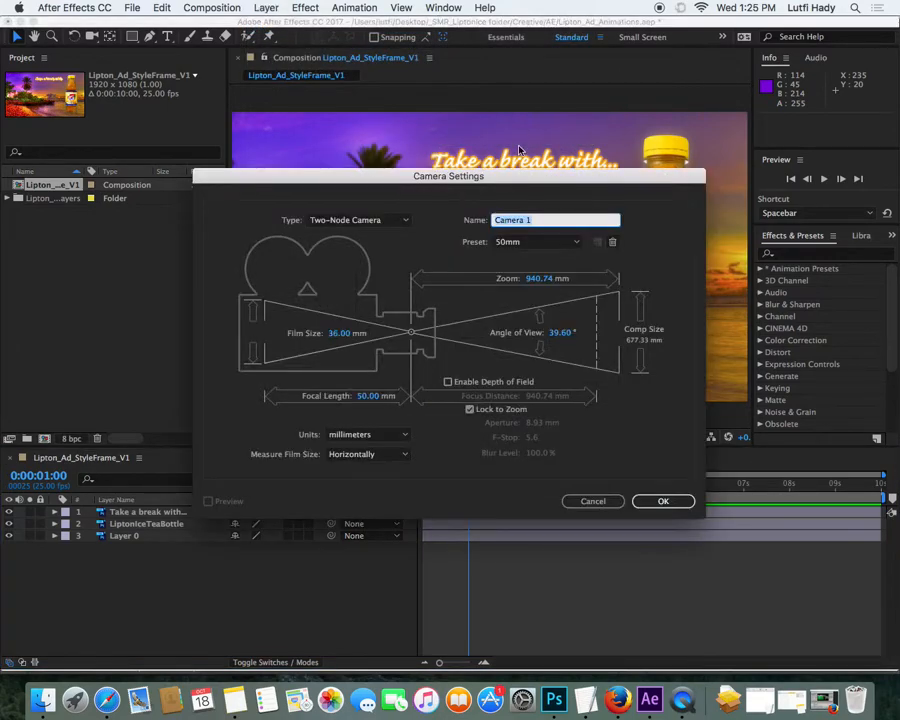
pyautogui.click(684, 502)
pyautogui.click(537, 402)
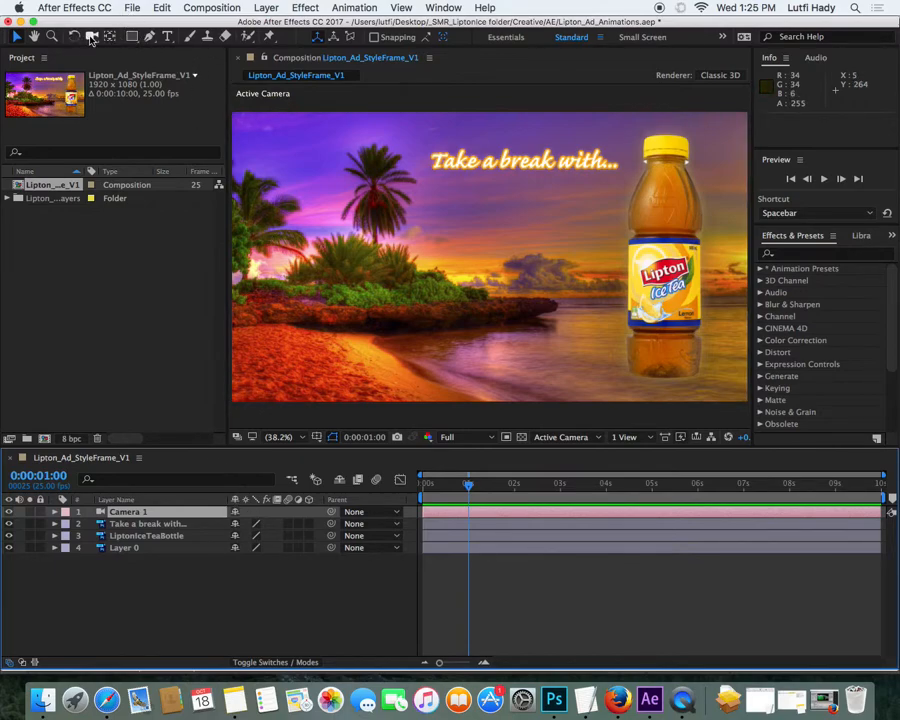
# Step: Switch to the Track Z Camera tool and replace Camera 1 with a fresh two-node camera using the 50mm preset
pyautogui.moveTo(88, 37); pyautogui.dragTo(165, 86)
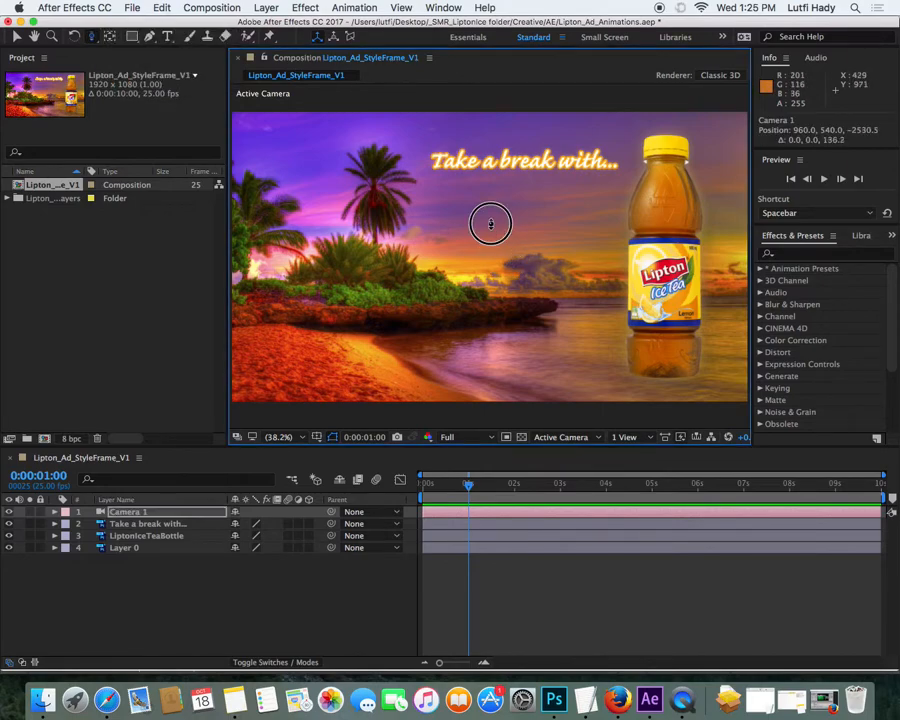
pyautogui.press('super+x')
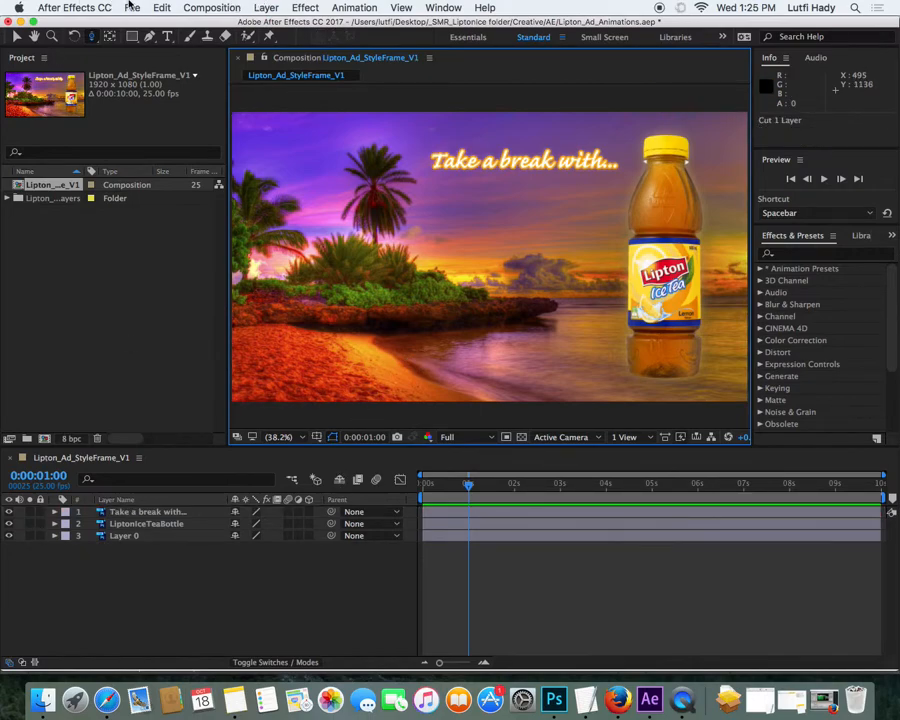
pyautogui.click(162, 7)
pyautogui.moveTo(268, 7)
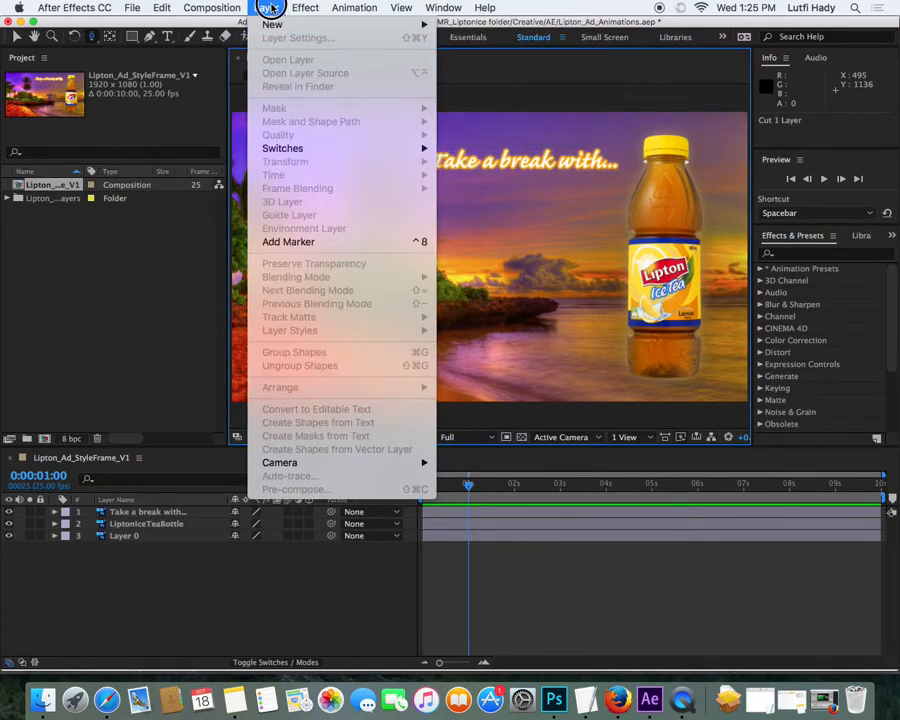
pyautogui.click(482, 68)
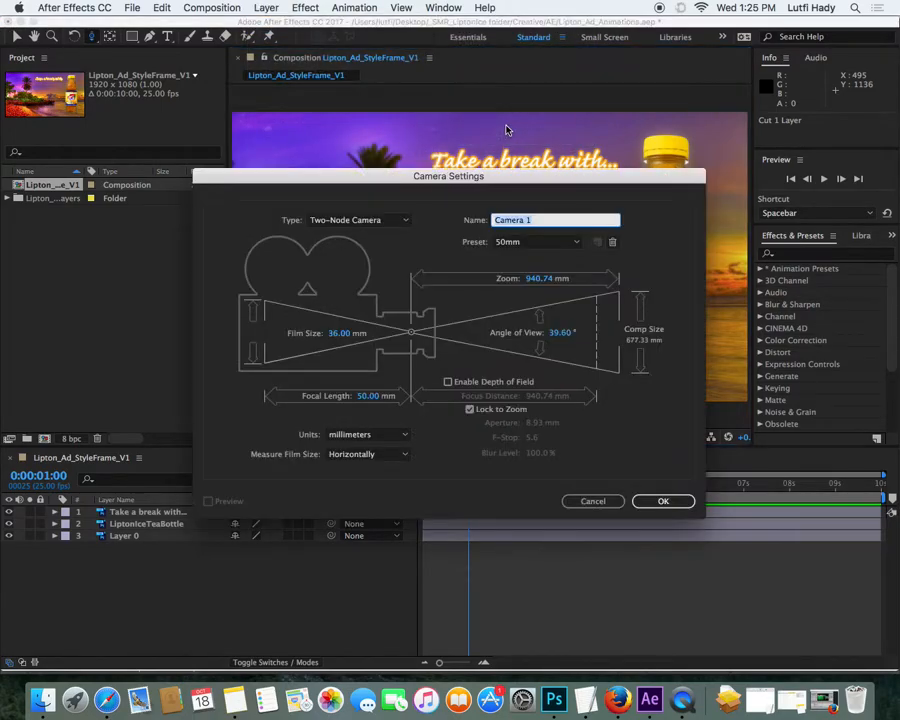
pyautogui.press('Return')
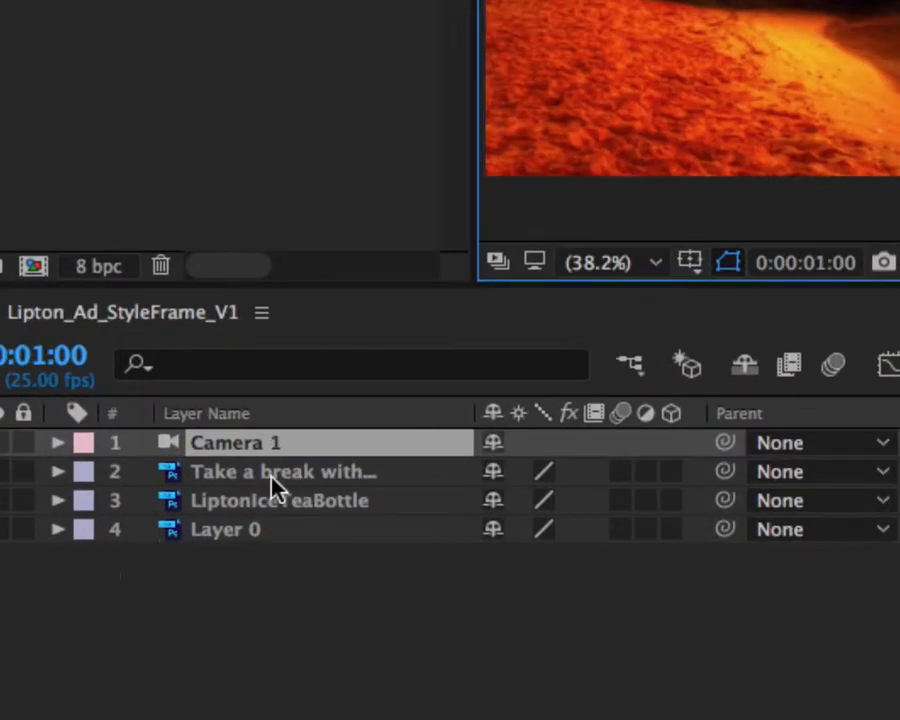
# Step: Make the "Take a break with...", LiptonIceTeaBottle and Layer 0 layers 3D layers
pyautogui.click(219, 493)
pyautogui.click(218, 536)
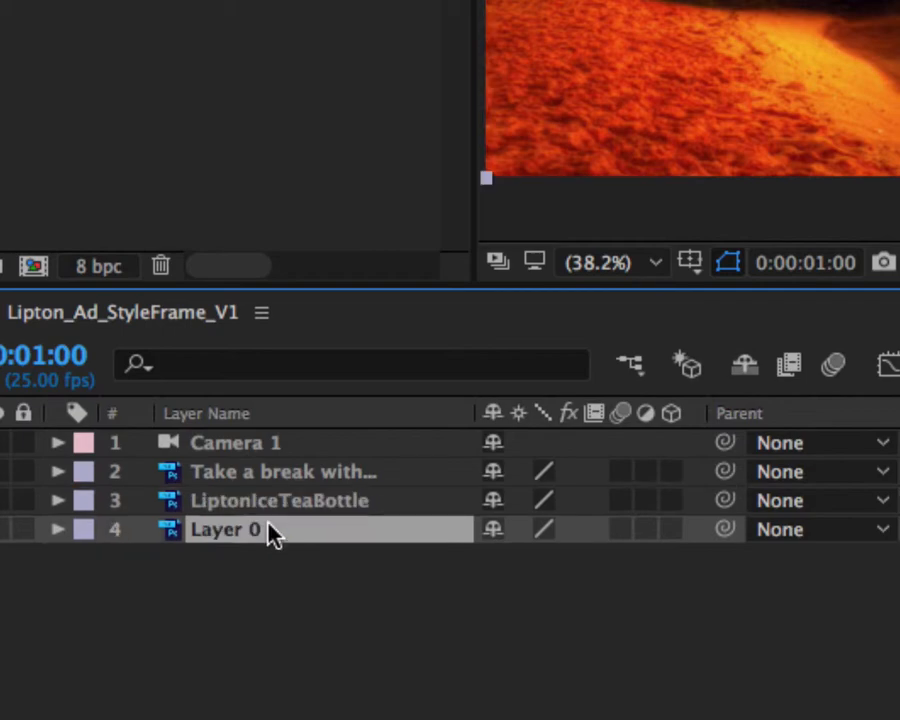
pyautogui.moveTo(673, 473); pyautogui.dragTo(653, 577)
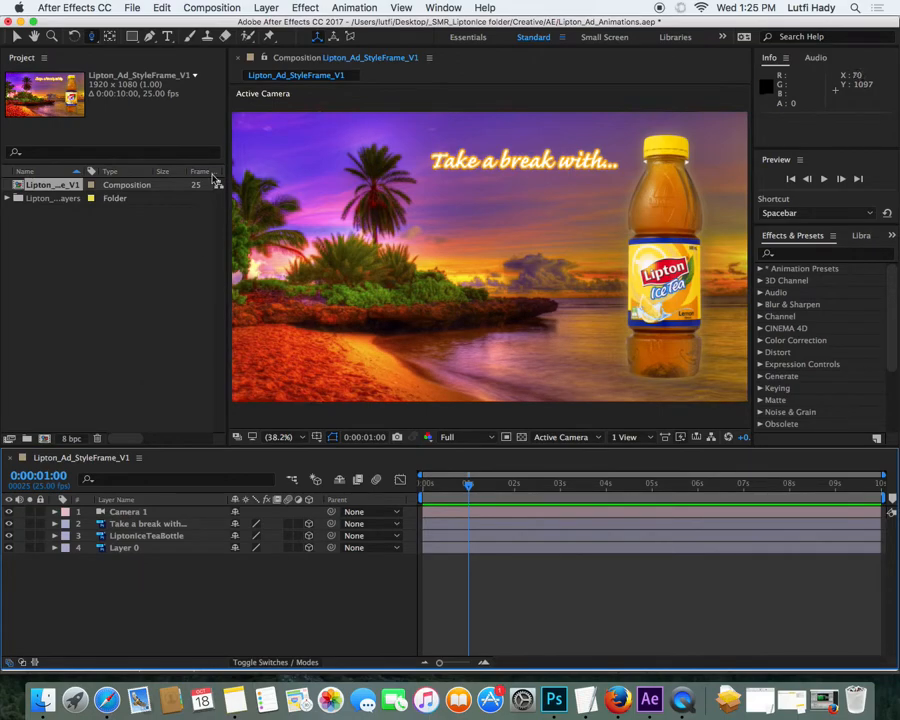
# Step: Try dollying Camera 1 and moving the LiptonIceTeaBottle layer along its Z axis, undoing each test move
pyautogui.click(95, 38)
pyautogui.moveTo(495, 240); pyautogui.dragTo(480, 310)
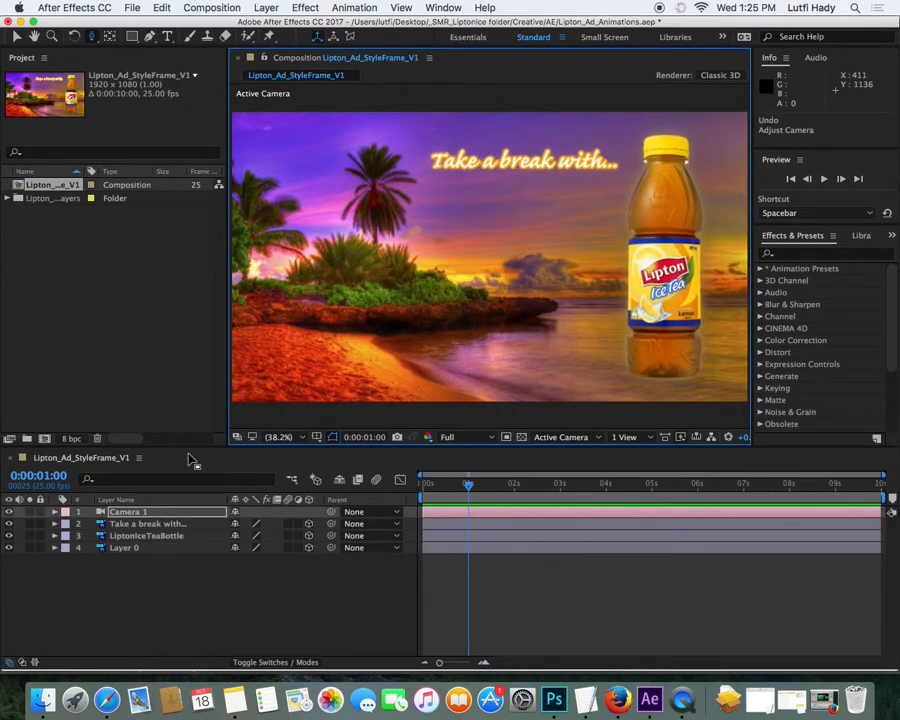
pyautogui.click(135, 523)
pyautogui.click(135, 535)
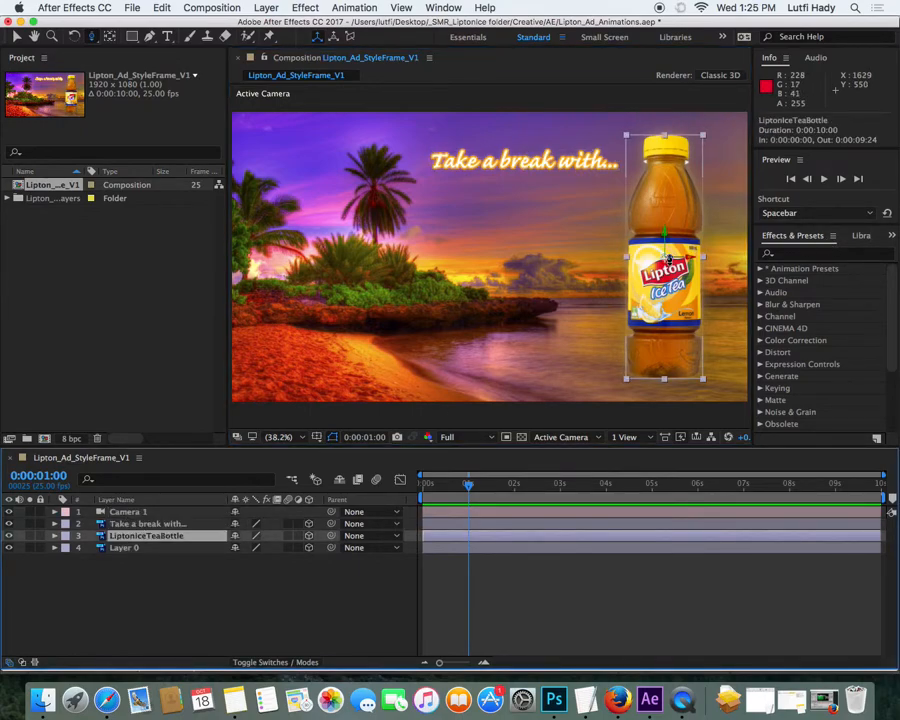
pyautogui.click(15, 37)
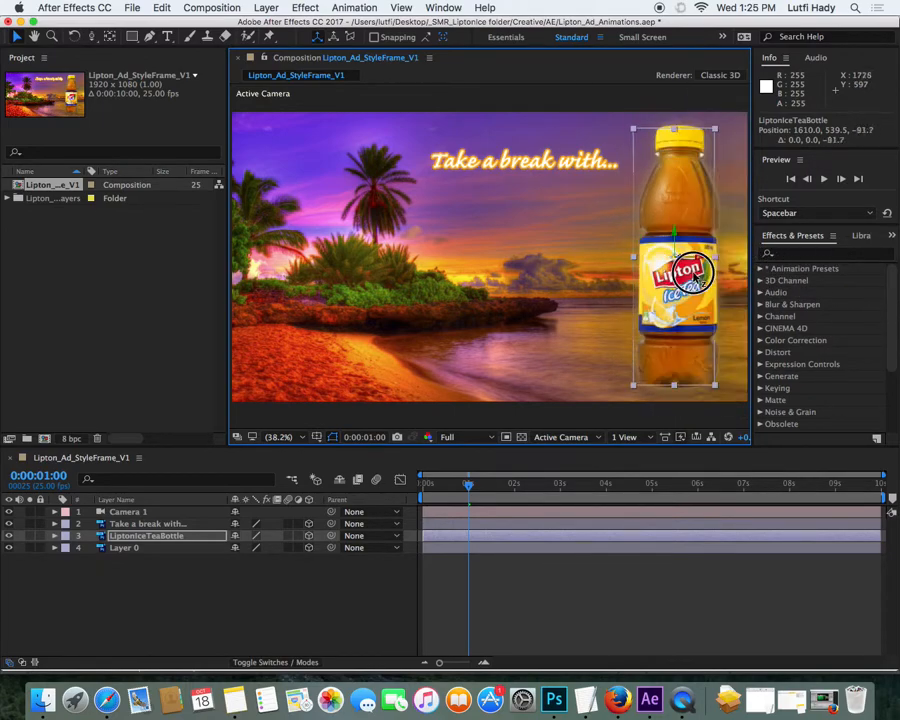
pyautogui.moveTo(712, 270); pyautogui.dragTo(616, 245)
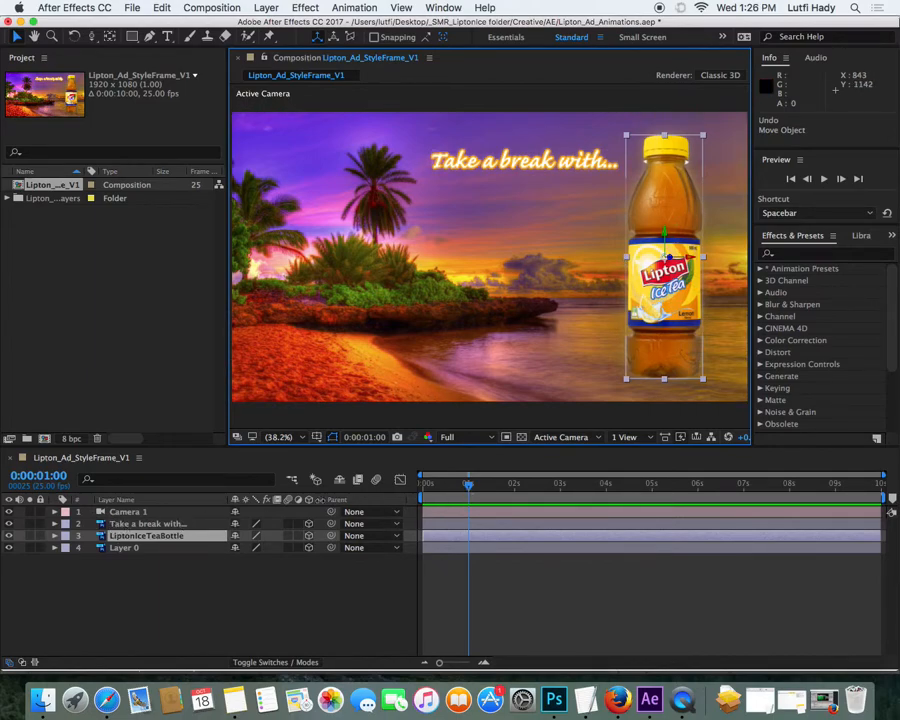
# Step: Select all four layers, reveal their Position properties and add Position keyframes at 0:00:01:00
pyautogui.click(126, 512)
pyautogui.keyDown('shift'); pyautogui.click(130, 549); pyautogui.keyUp('shift')
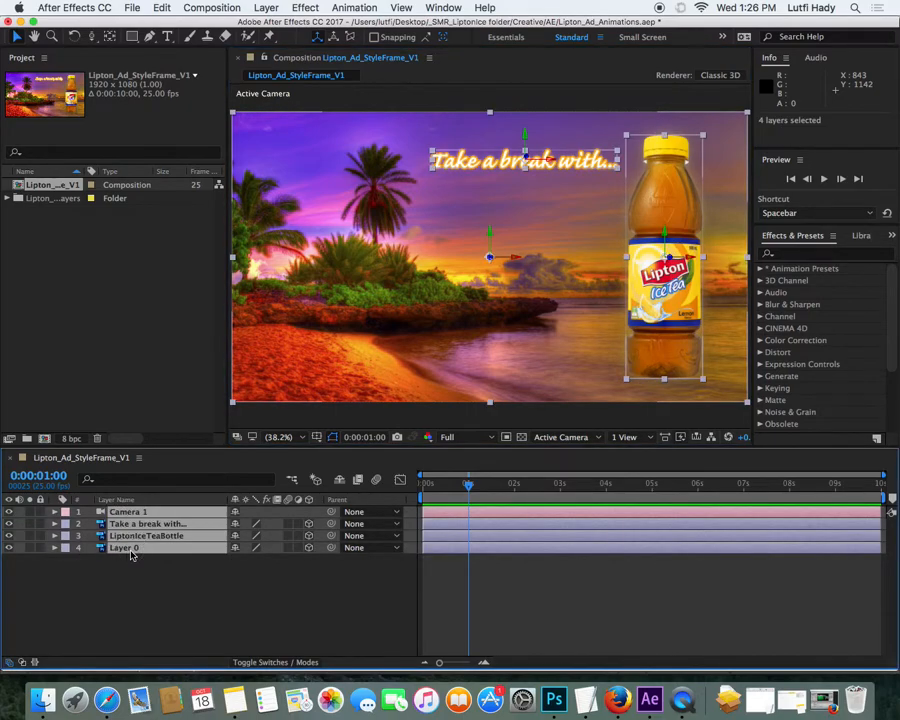
pyautogui.press('p')
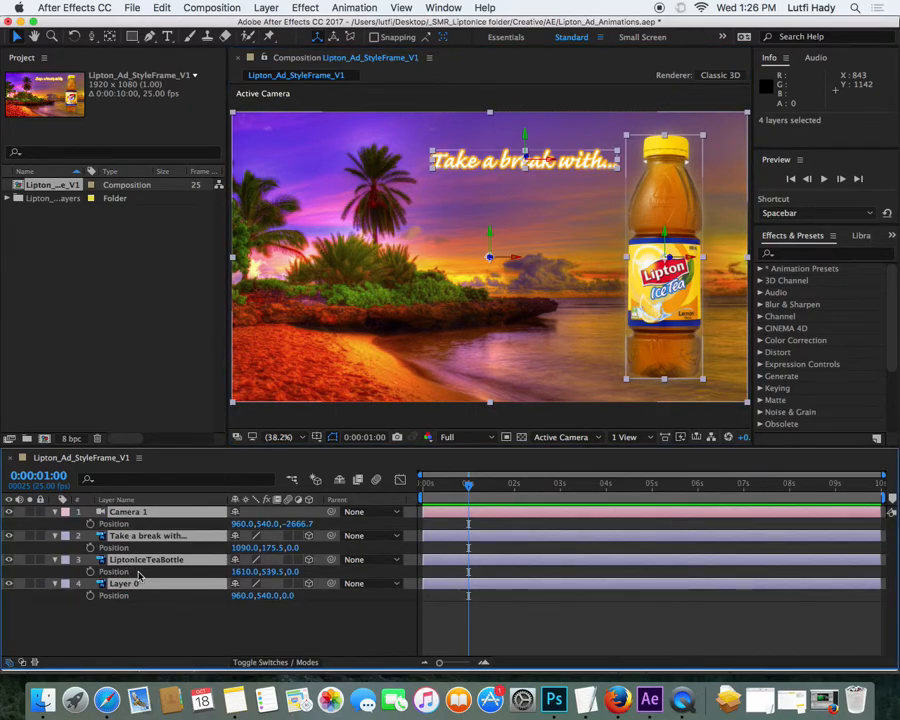
pyautogui.hotkey('alt', 'shift', 'p')
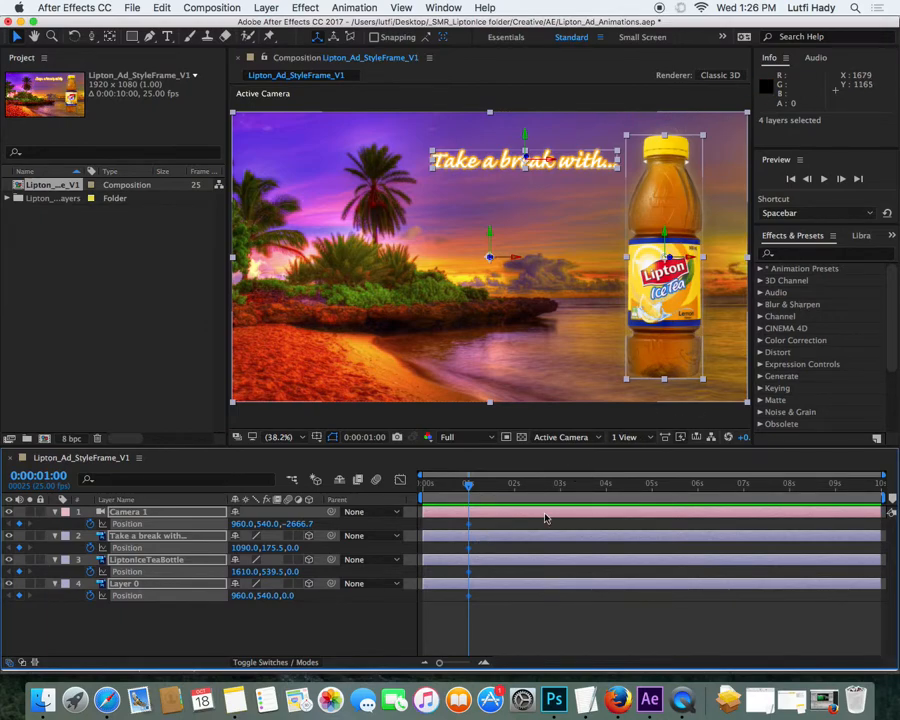
# Step: Apply Easy Ease to the selected Position keyframes of all four layers
pyautogui.rightClick(470, 528)
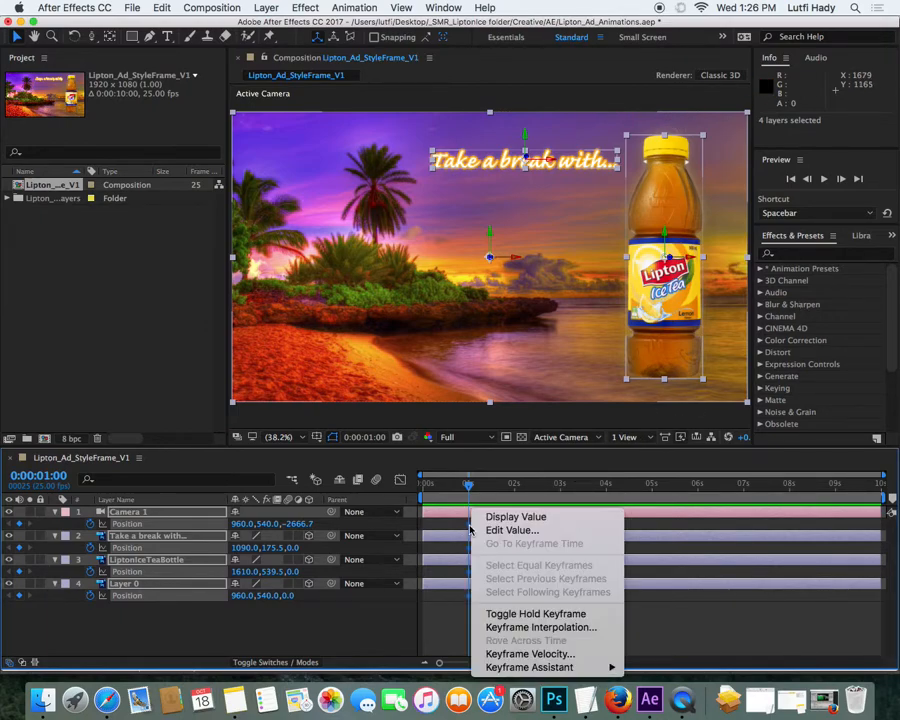
pyautogui.moveTo(600, 666)
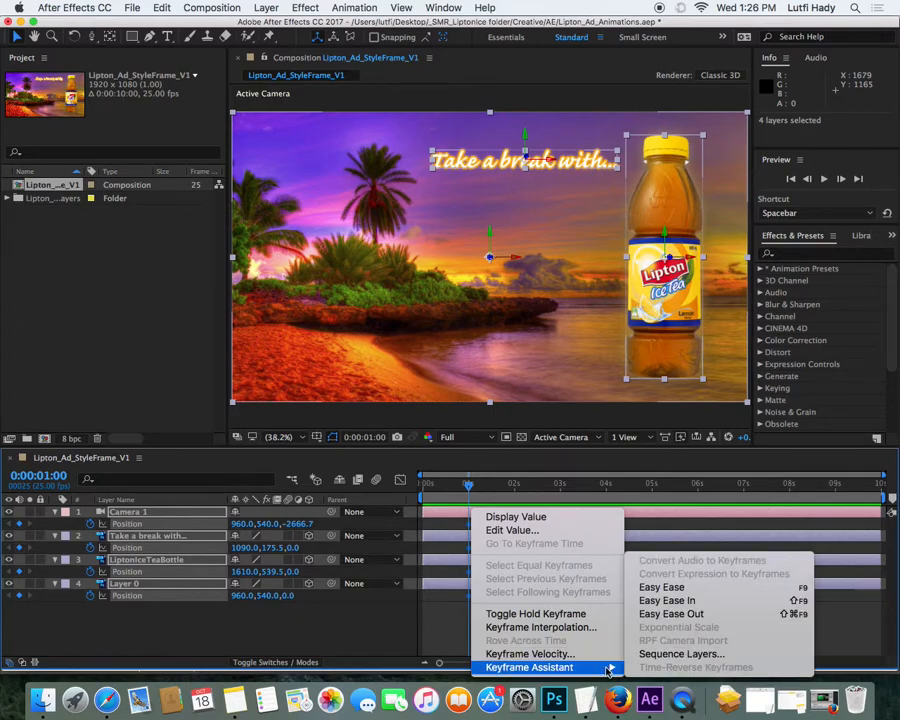
pyautogui.click(690, 592)
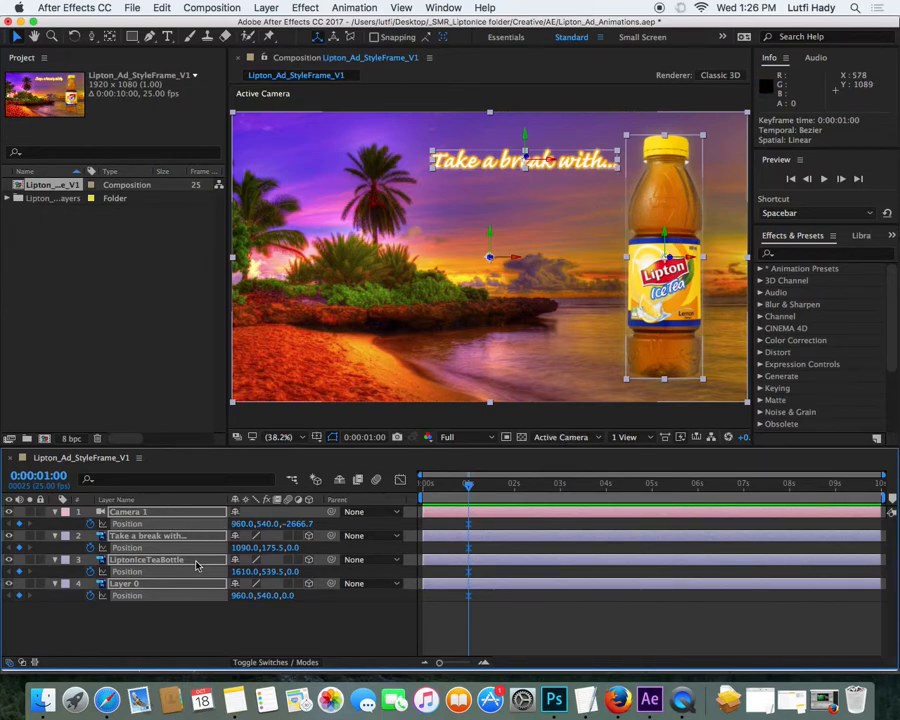
# Step: Add X Rotation keyframes to all four layers at 0:00:01:00, plus Orientation, Y Rotation and Z Rotation keyframes on Camera 1
pyautogui.press('r')
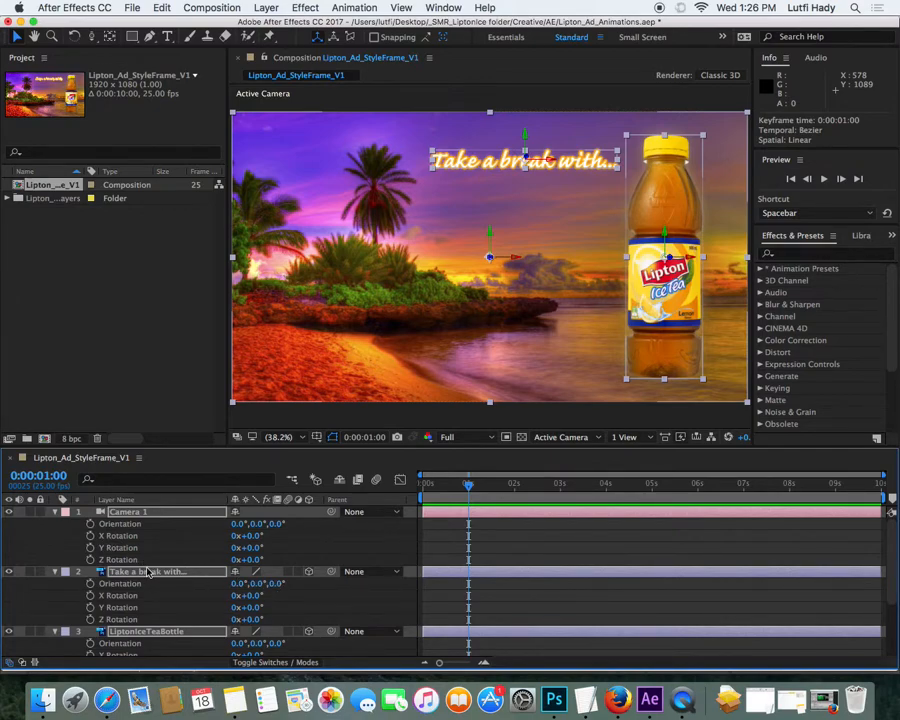
pyautogui.scroll(-3, 160, 578)
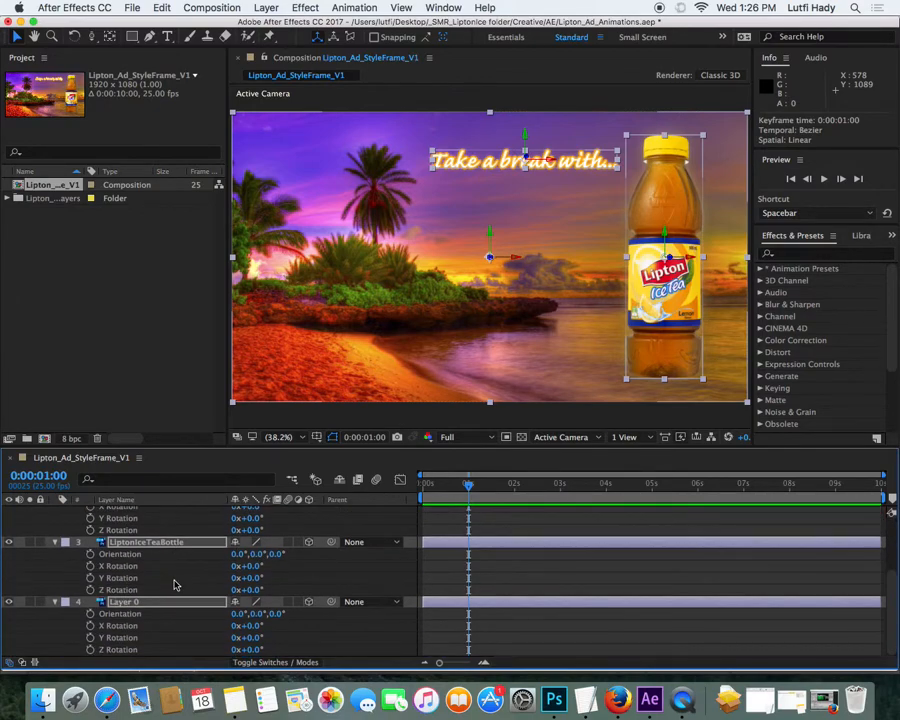
pyautogui.scroll(3, 174, 585)
pyautogui.click(90, 536)
pyautogui.click(90, 560)
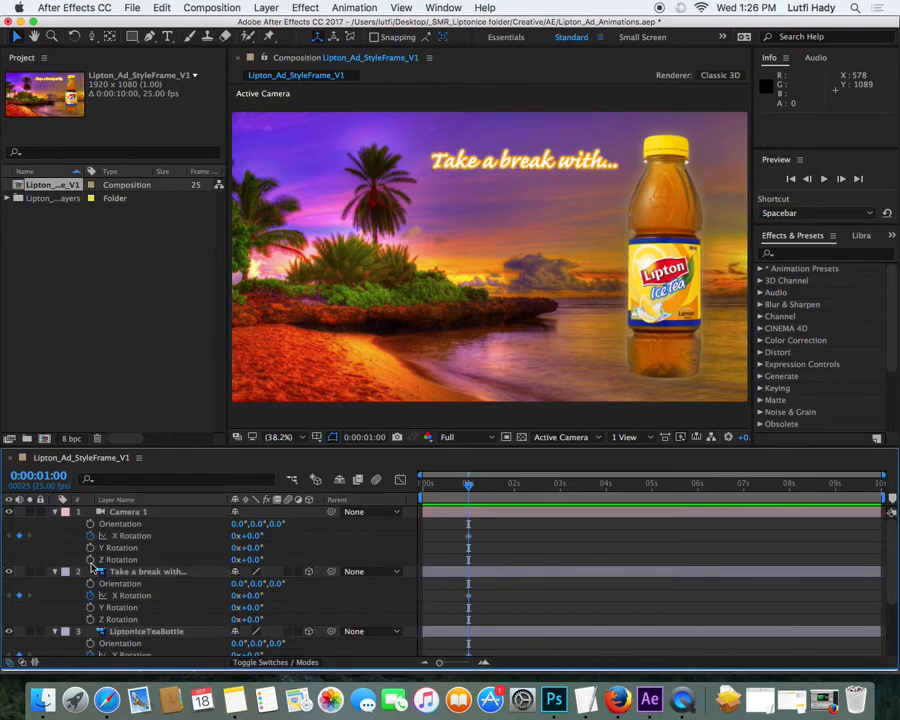
pyautogui.click(90, 548)
pyautogui.click(90, 524)
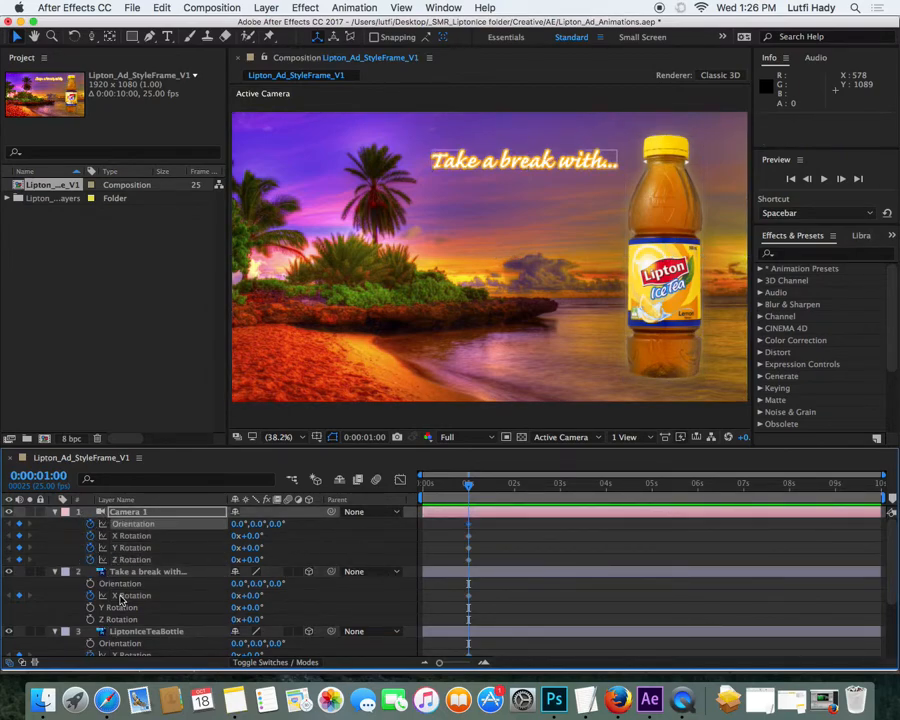
# Step: Add Y and Z Rotation keyframes at 0:00:01:00 to the text, bottle and Layer 0 layers, leaving all layers deselected
pyautogui.click(90, 619)
pyautogui.click(90, 607)
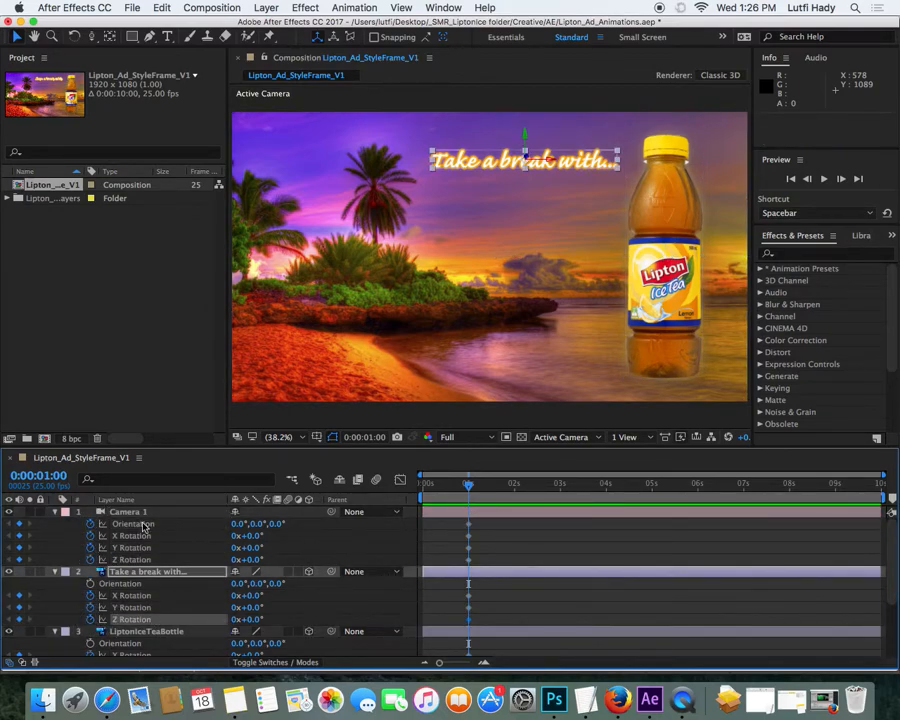
pyautogui.click(131, 513)
pyautogui.scroll(-4, 184, 594)
pyautogui.keyDown('shift'); pyautogui.click(155, 607); pyautogui.keyUp('shift')
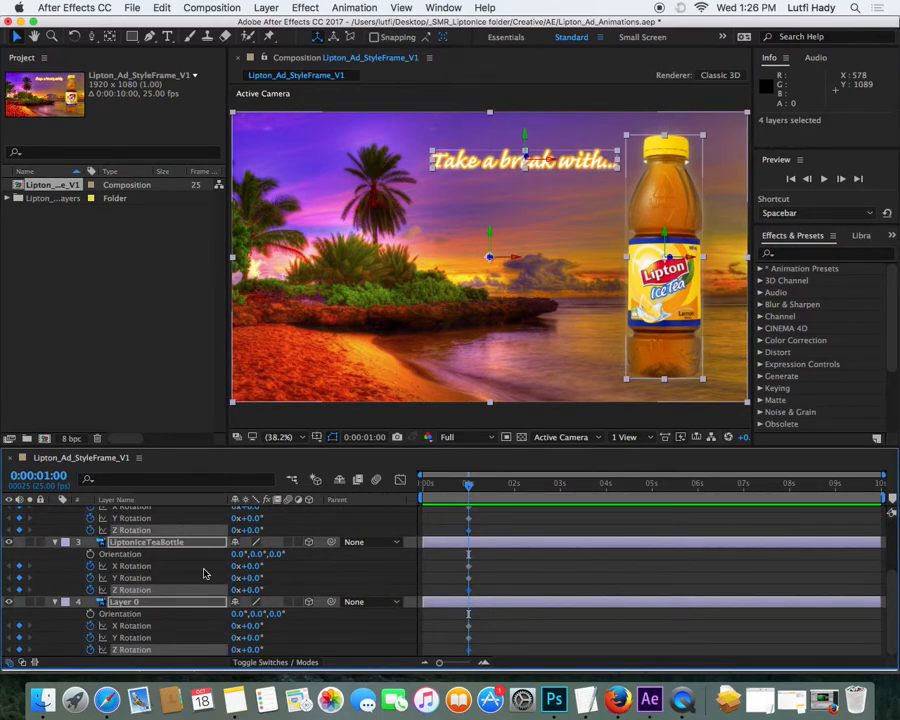
pyautogui.click(418, 577)
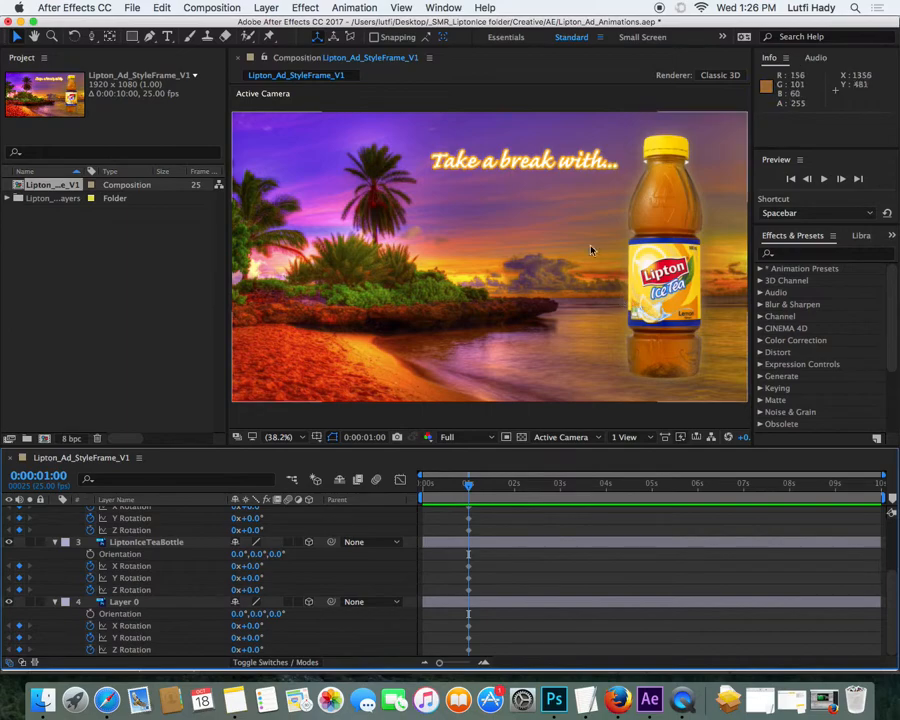
# Step: Move the current time to 0:00:00:00 and collapse the properties of all four layers
pyautogui.moveTo(474, 488); pyautogui.dragTo(420, 486)
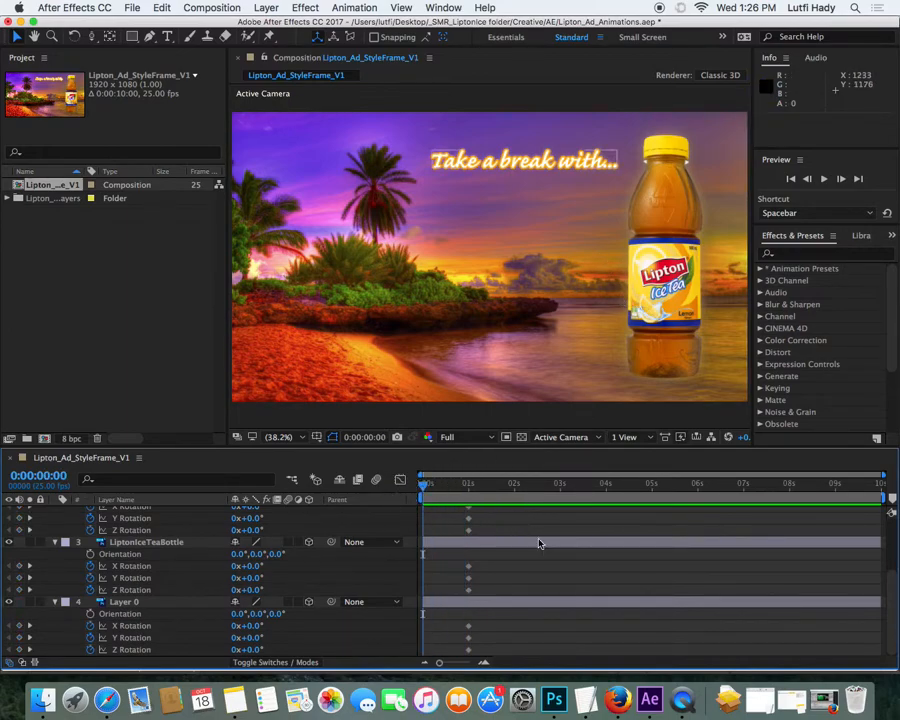
pyautogui.scroll(3, 549, 624)
pyautogui.scroll(-1, 552, 614)
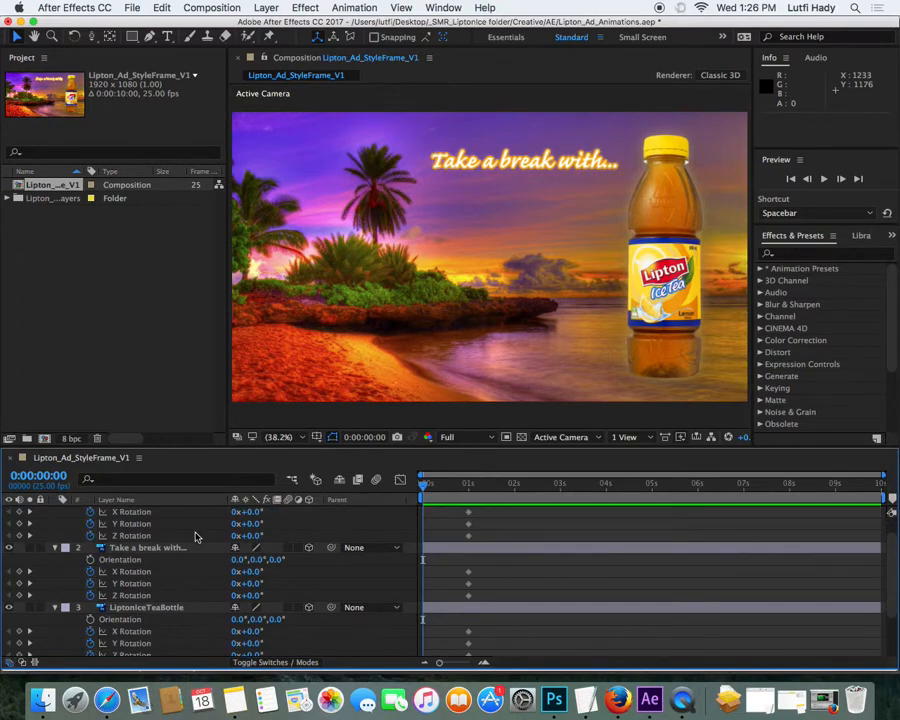
pyautogui.scroll(1, 196, 538)
pyautogui.click(124, 513)
pyautogui.scroll(-2, 178, 587)
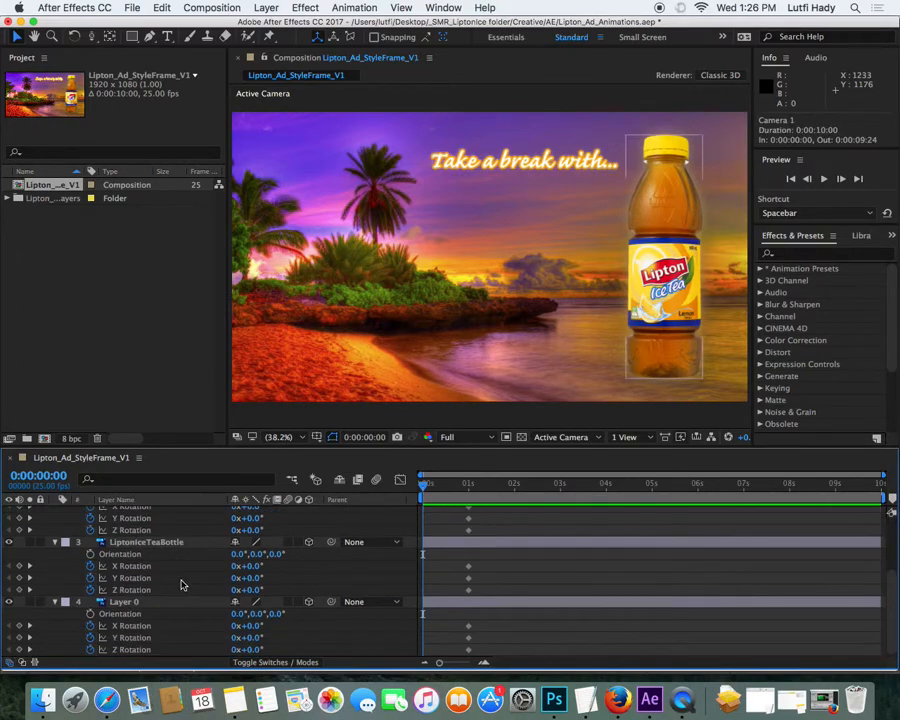
pyautogui.keyDown('shift'); pyautogui.click(148, 600); pyautogui.keyUp('shift')
pyautogui.scroll(1, 160, 578)
pyautogui.scroll(2, 153, 570)
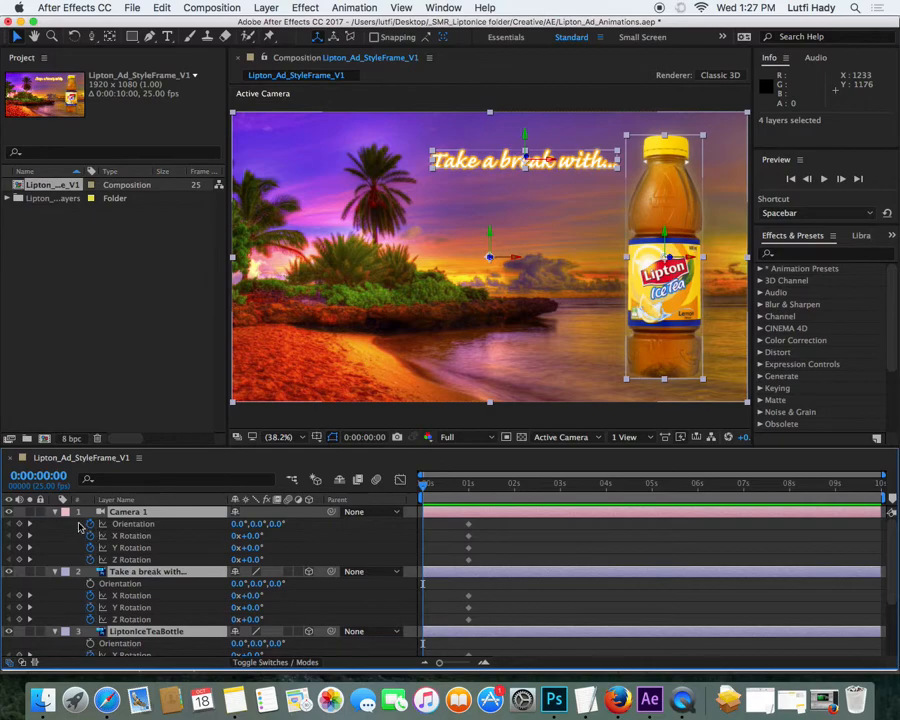
pyautogui.click(55, 512)
pyautogui.click(557, 603)
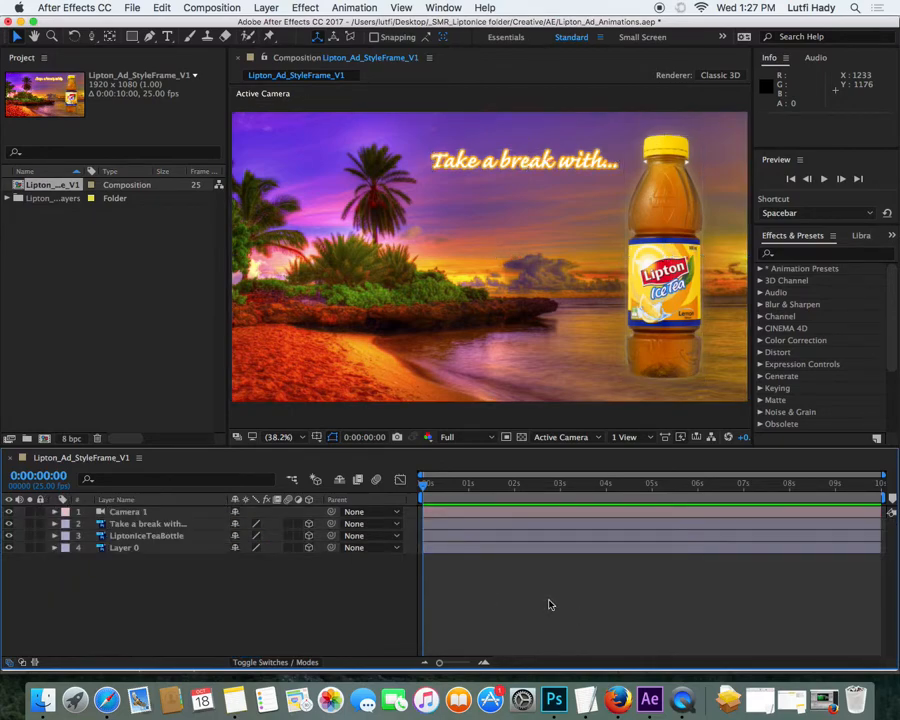
# Step: Dolly Camera 1 into the scene at 0:00:00:00 to a Z position of about -1446.5 and preview the animation
pyautogui.click(94, 37)
pyautogui.moveTo(509, 245); pyautogui.dragTo(530, 137)
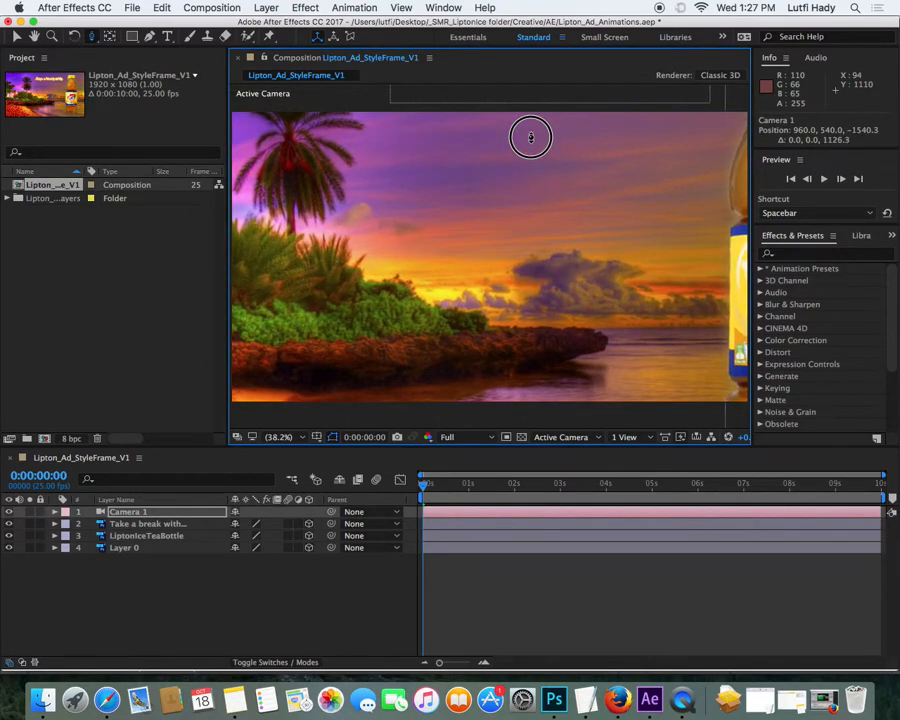
pyautogui.moveTo(516, 231); pyautogui.dragTo(518, 223)
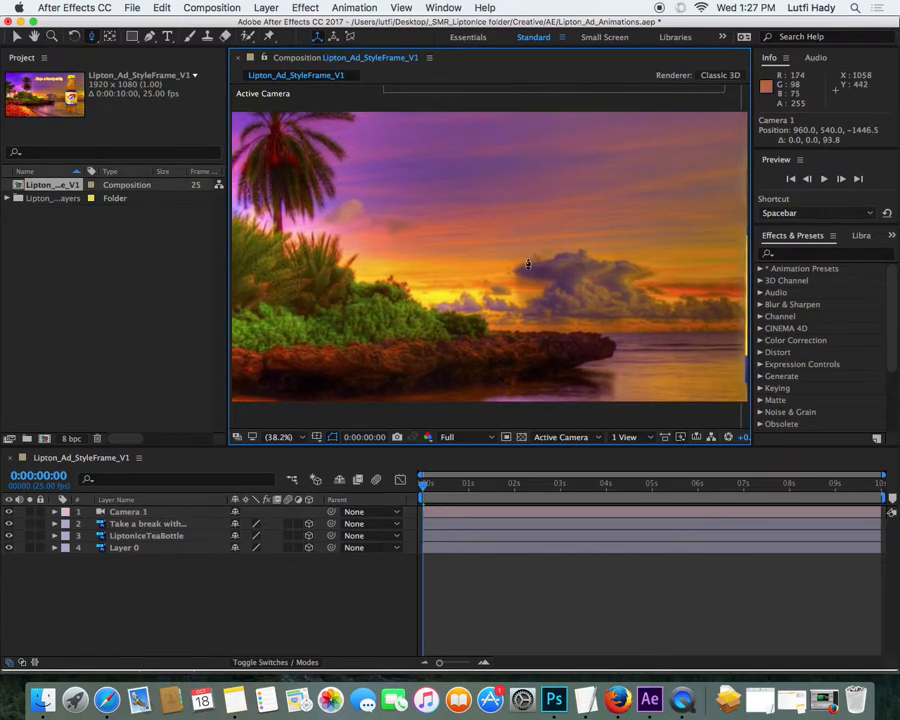
pyautogui.click(565, 623)
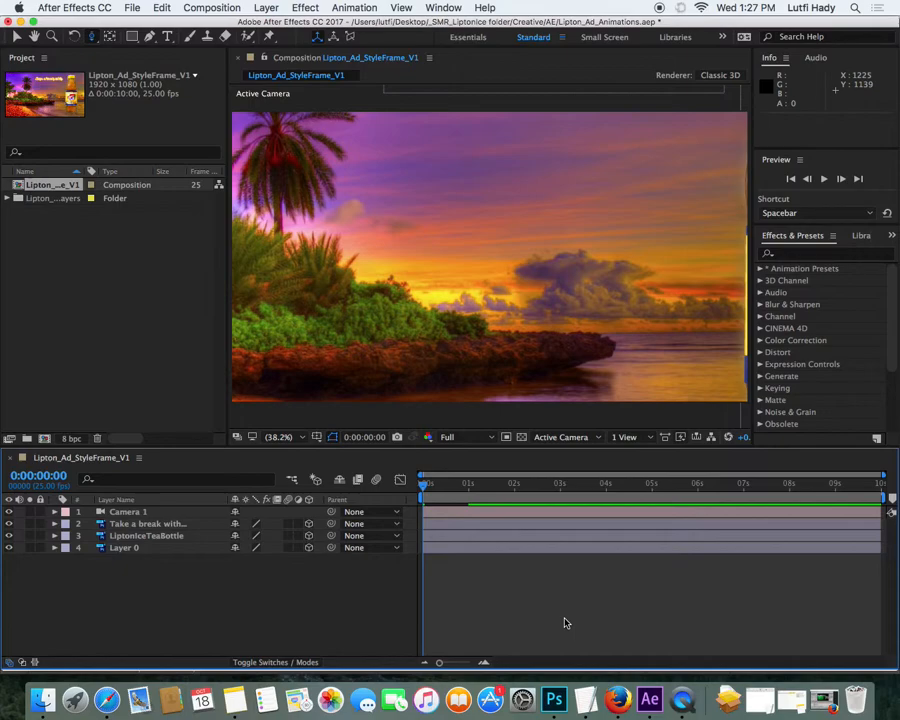
pyautogui.press('space')
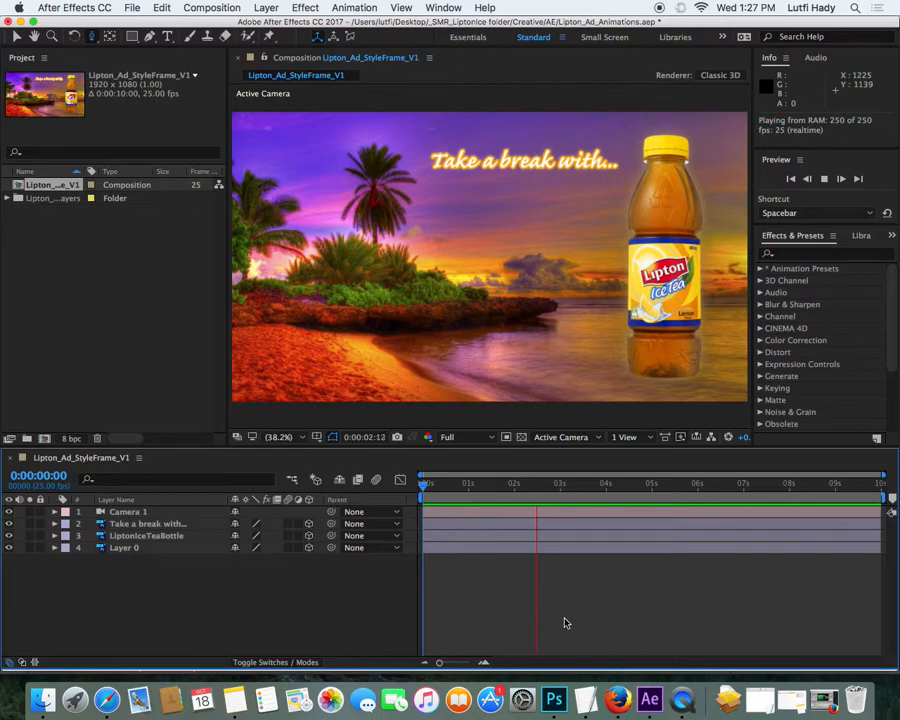
pyautogui.press('space')
# Step: Move the current time to 0:00:06:24 and shorten the work area to the composition's first two seconds
pyautogui.moveTo(506, 484); pyautogui.dragTo(742, 487)
pyautogui.moveTo(884, 497); pyautogui.dragTo(852, 496)
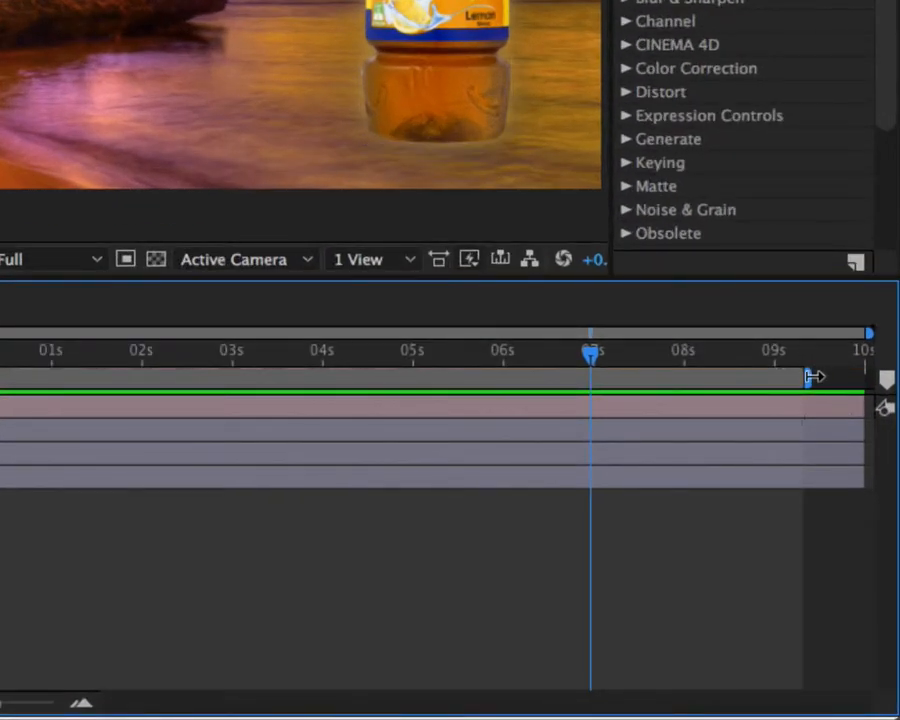
pyautogui.moveTo(815, 376); pyautogui.dragTo(152, 385)
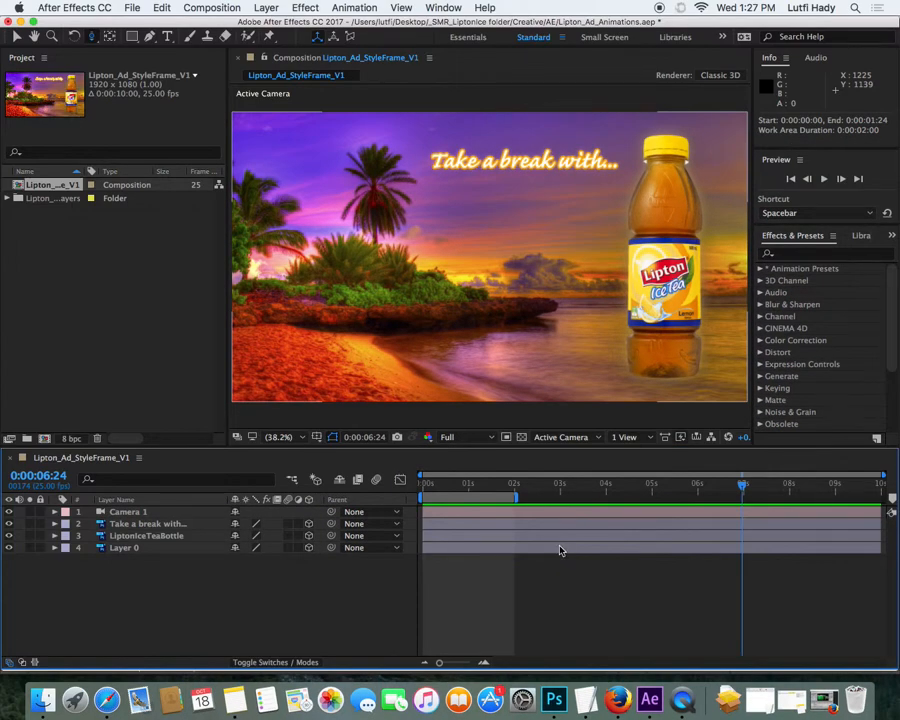
# Step: Preview the two-second work area and scrub through the opening second to 0:00:01:00
pyautogui.press('space')
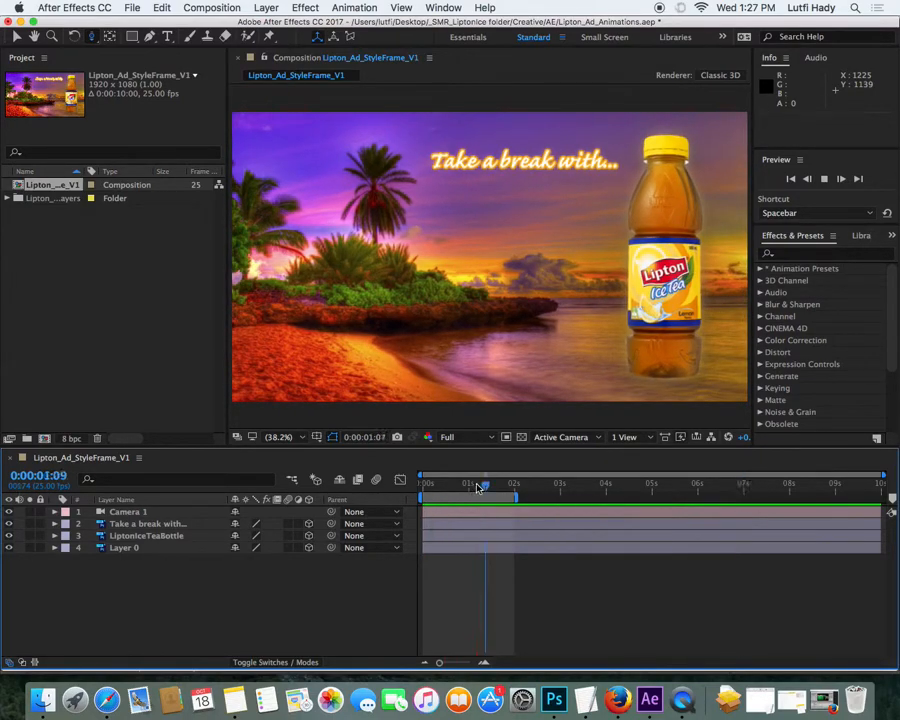
pyautogui.click(434, 486)
pyautogui.moveTo(434, 486); pyautogui.dragTo(468, 486)
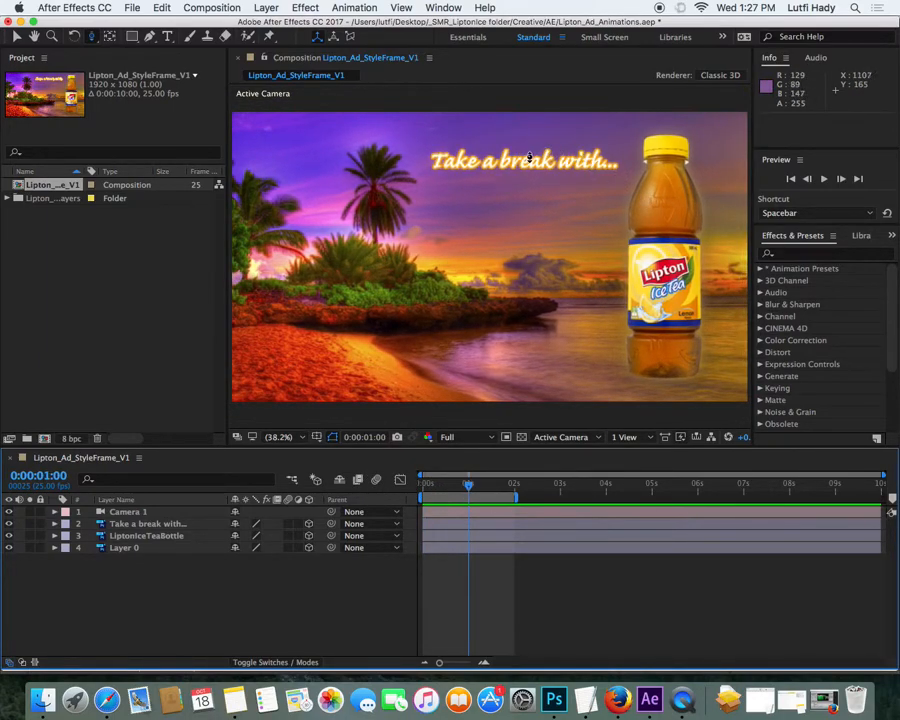
# Step: At 0:00:00:00, keyframe the LiptonIceTeaBottle layer's Z position at about -634 so the bottle starts outside the frame
pyautogui.moveTo(468, 486); pyautogui.dragTo(397, 485)
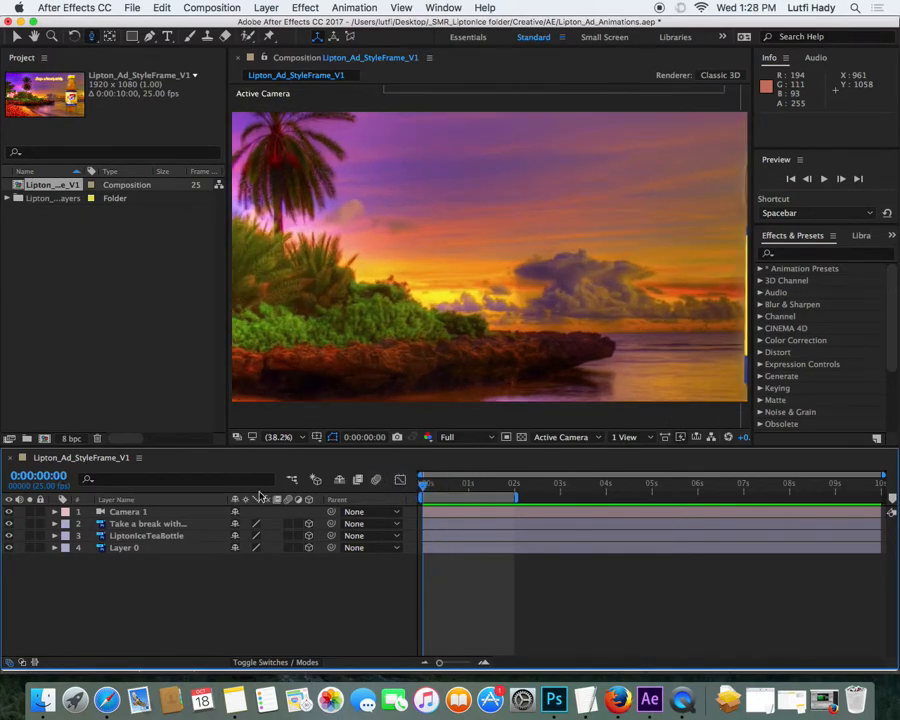
pyautogui.click(140, 537)
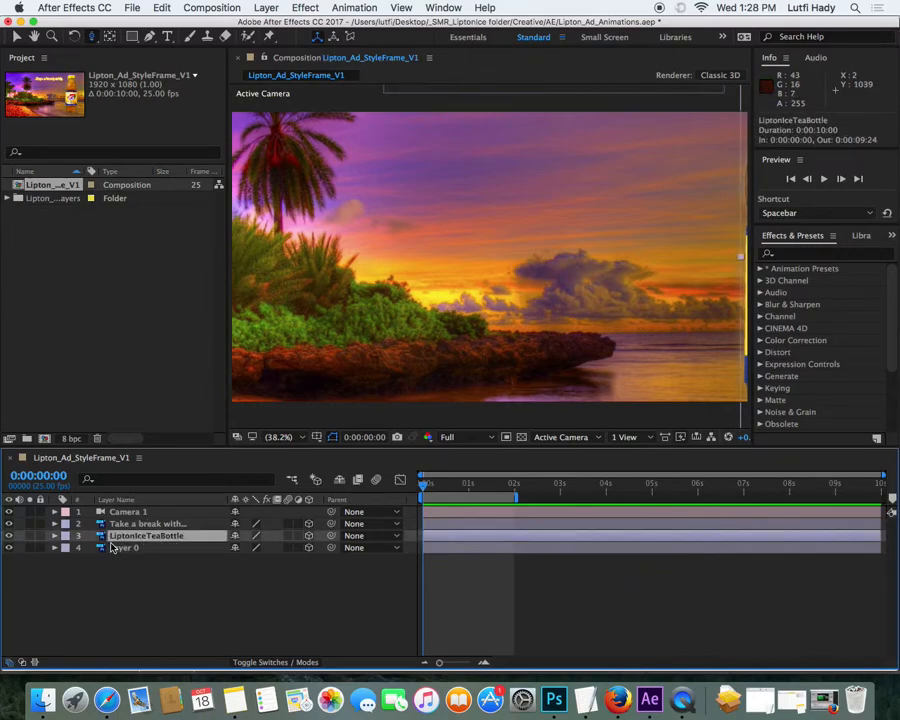
pyautogui.press('p')
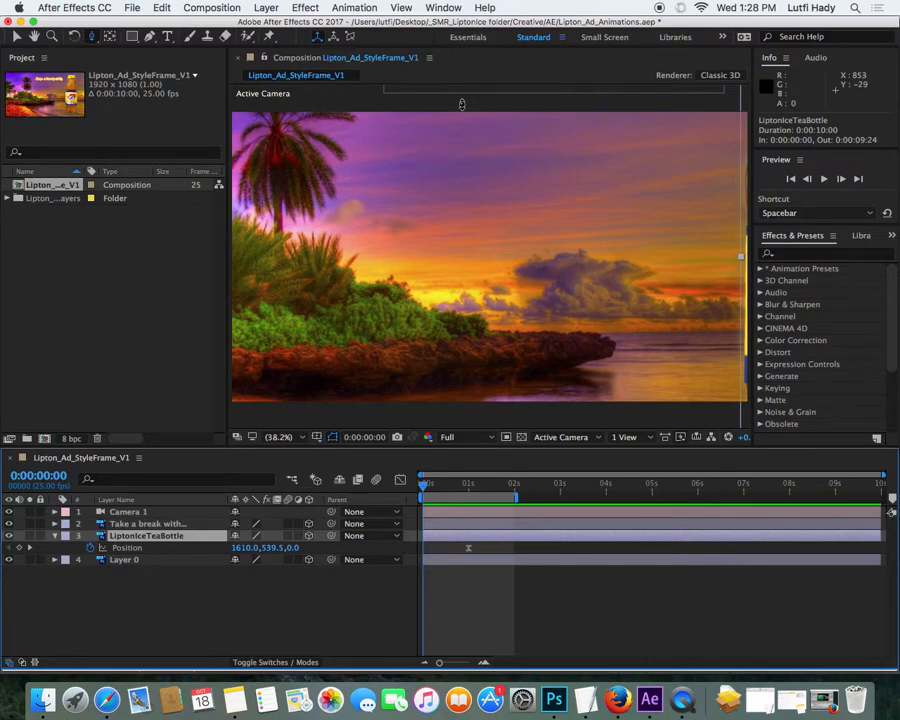
pyautogui.press(',')
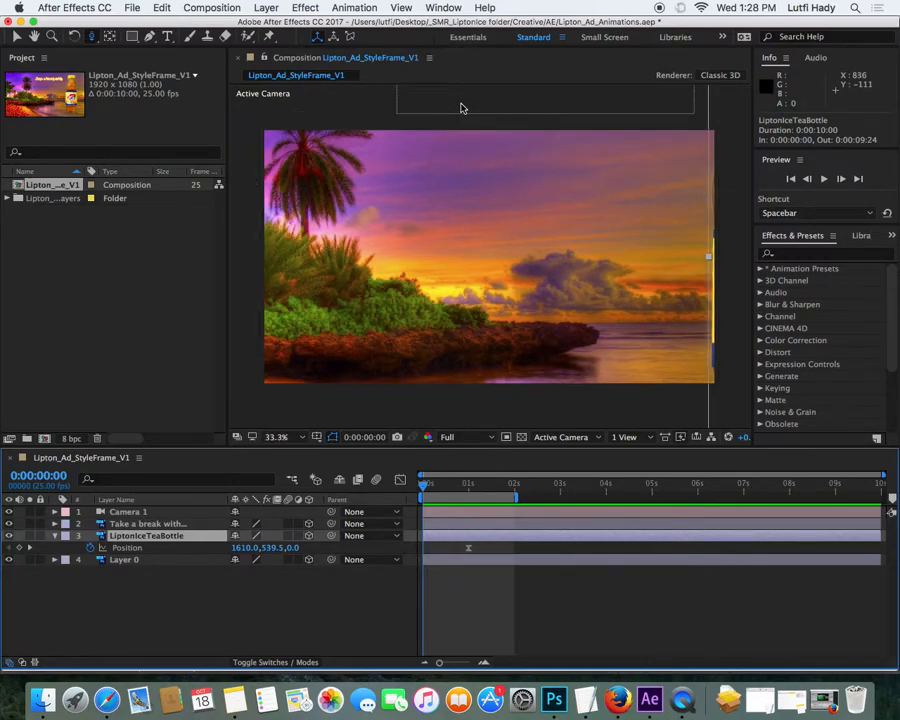
pyautogui.press(',')
pyautogui.press(',')
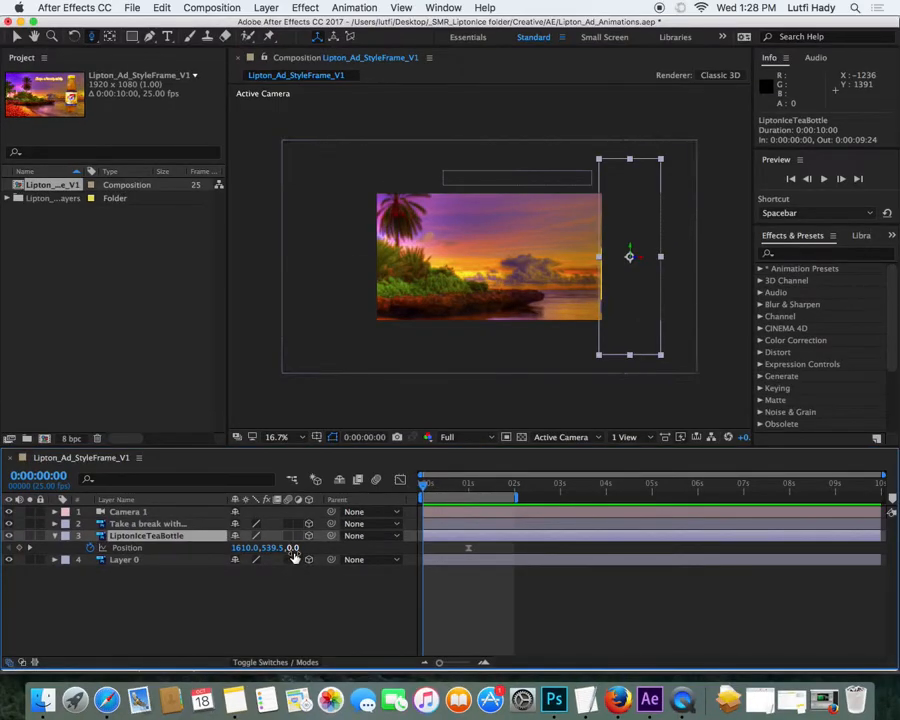
pyautogui.moveTo(321, 449); pyautogui.dragTo(226, 455)
pyautogui.moveTo(233, 550); pyautogui.dragTo(703, 231)
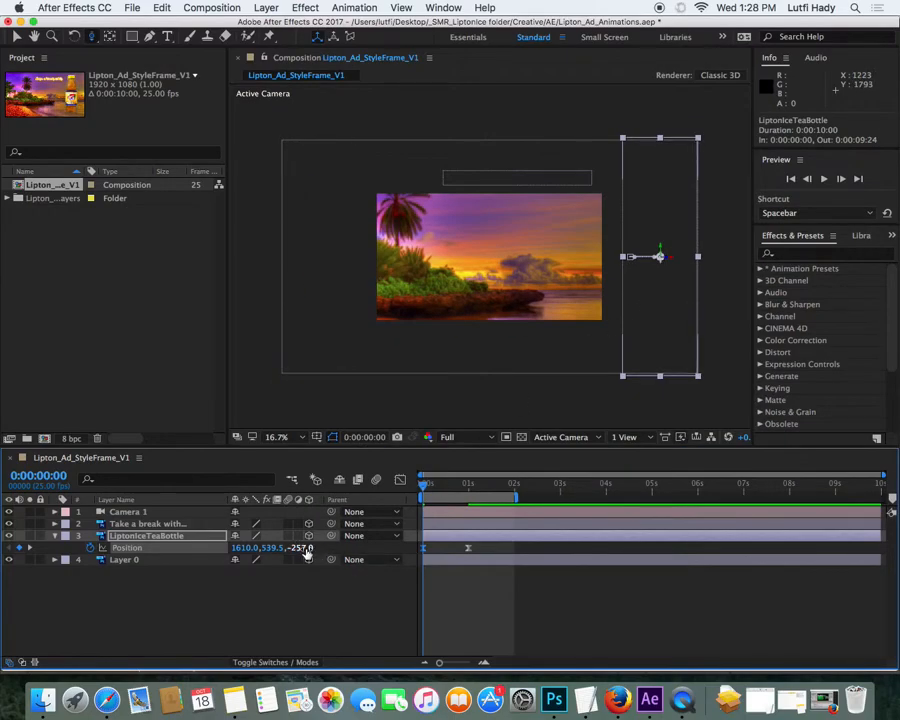
pyautogui.moveTo(307, 553); pyautogui.dragTo(30, 534)
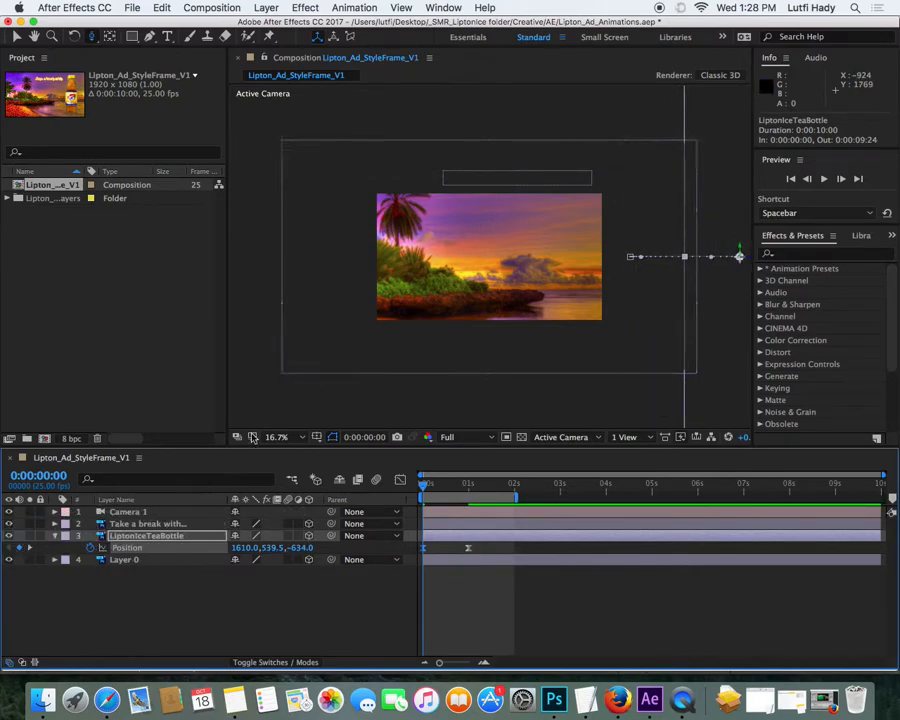
# Step: At 0:00:00:00, keyframe the "Take a break with..." layer's position at about Y -24.5 and Z -434
pyautogui.click(125, 524)
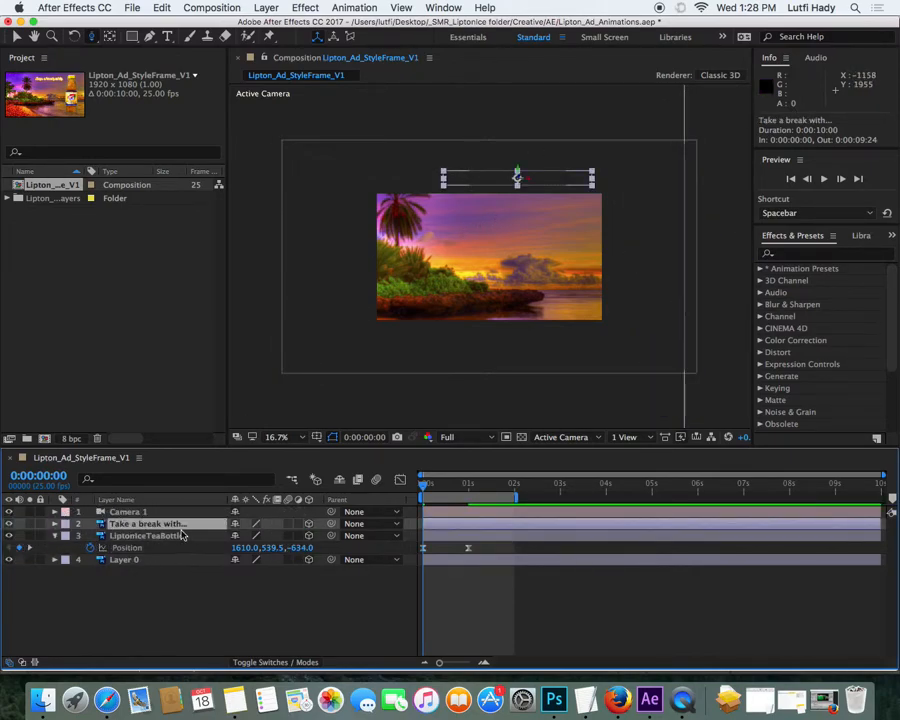
pyautogui.press('p')
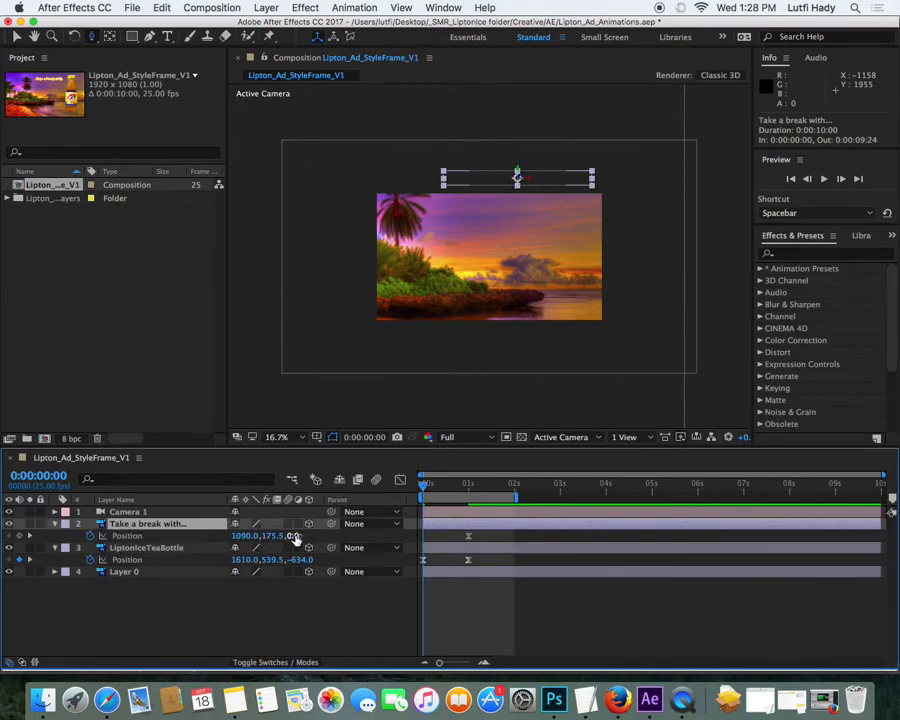
pyautogui.click(263, 535)
pyautogui.moveTo(263, 536); pyautogui.dragTo(62, 519)
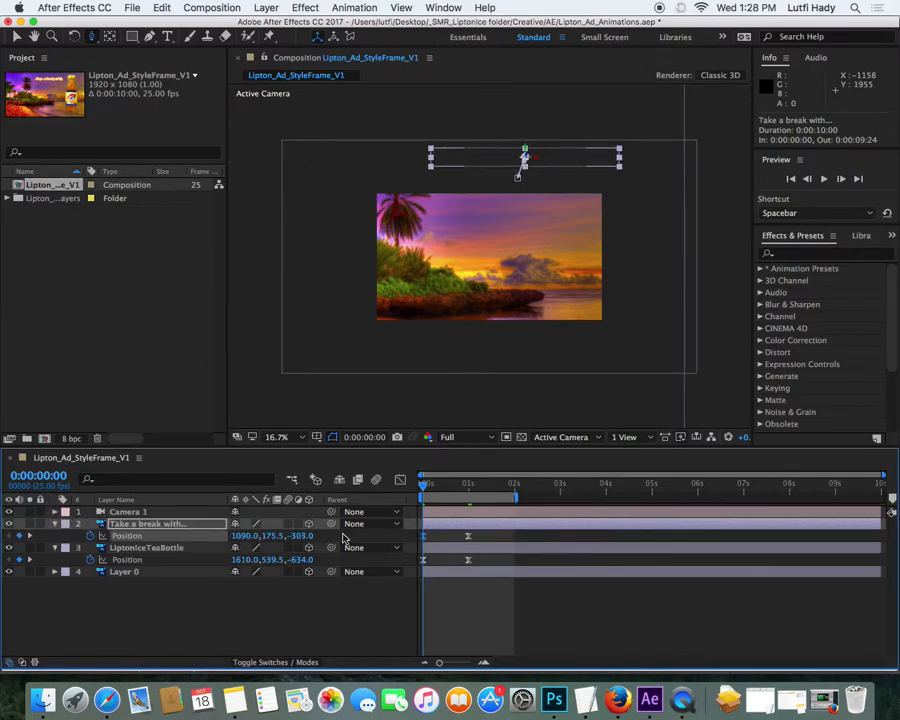
pyautogui.moveTo(310, 538); pyautogui.dragTo(124, 542)
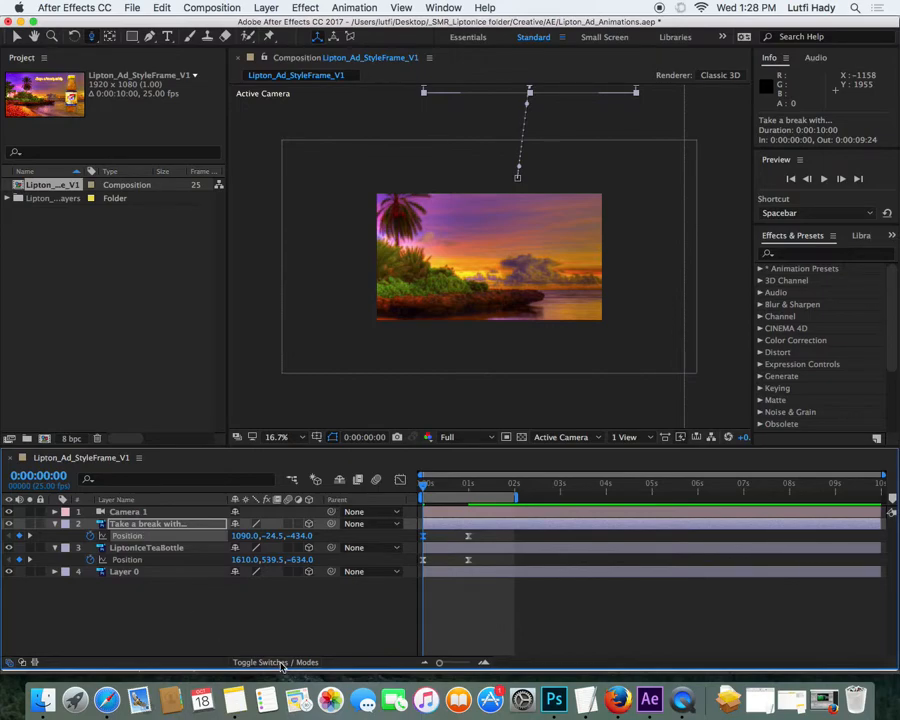
# Step: Preview the animation of the text and bottle flying in, with the composition view enlarged to 33.3%
pyautogui.press('space')
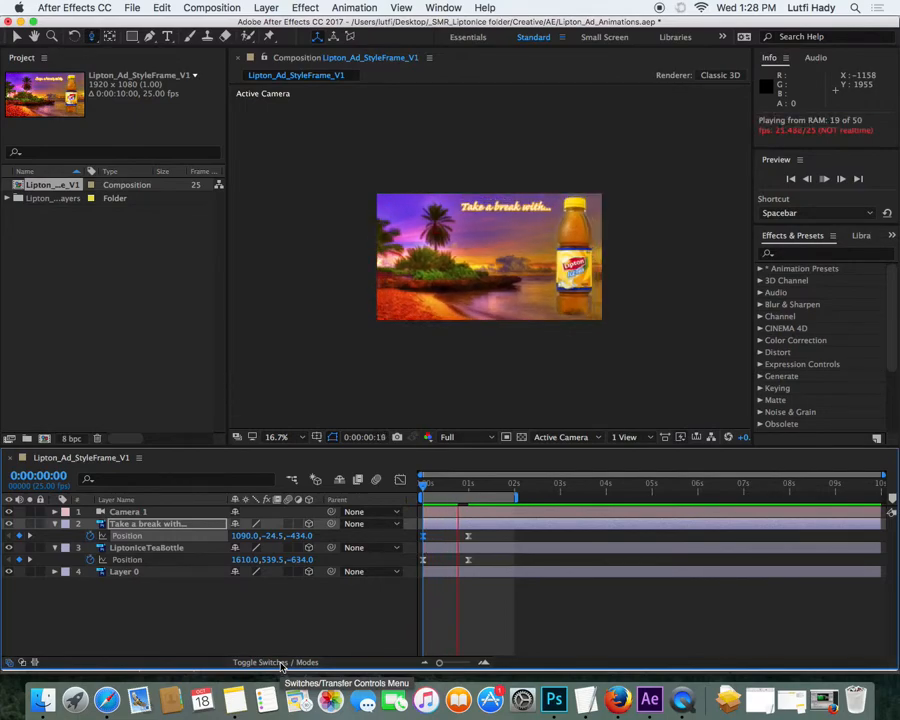
pyautogui.click(679, 386)
pyautogui.press('.')
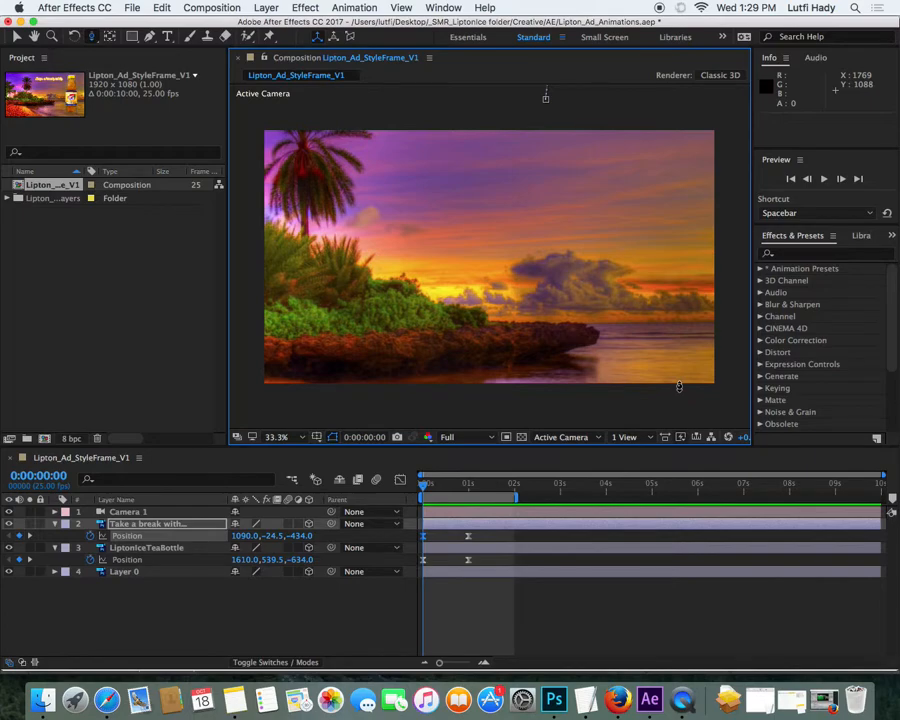
pyautogui.press('space')
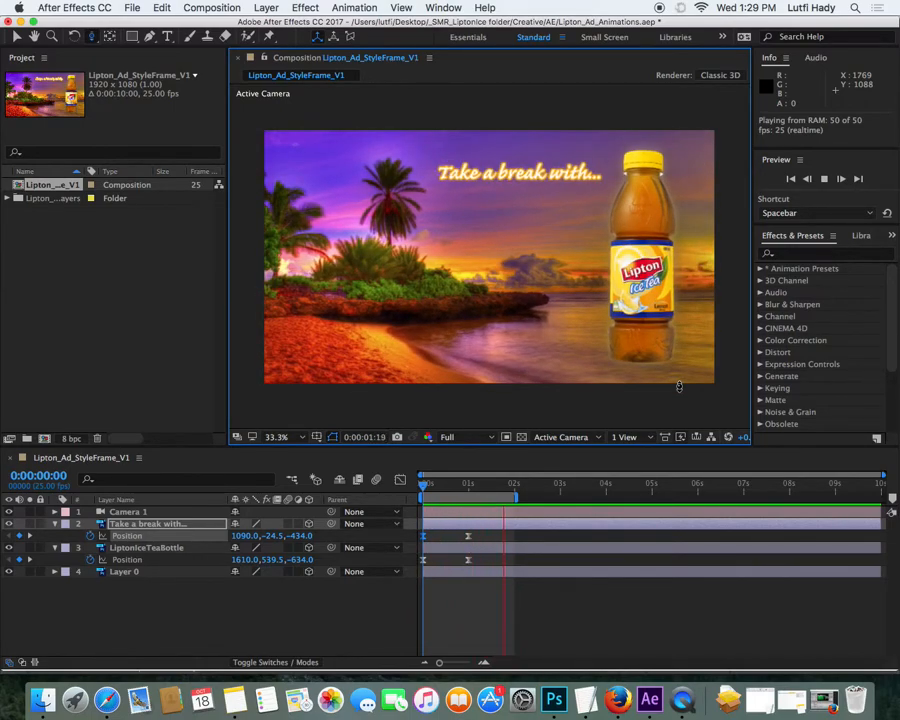
pyautogui.press('space')
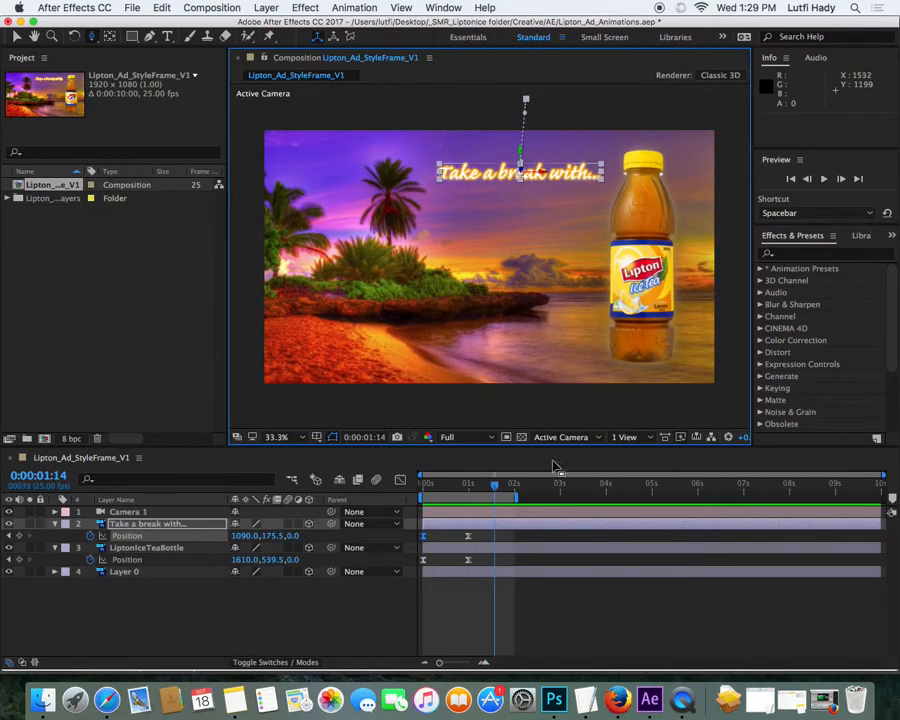
# Step: At 0:00:00:00, keyframe the LiptonIceTeaBottle layer's Z Rotation at 37°
pyautogui.moveTo(450, 490); pyautogui.dragTo(410, 508)
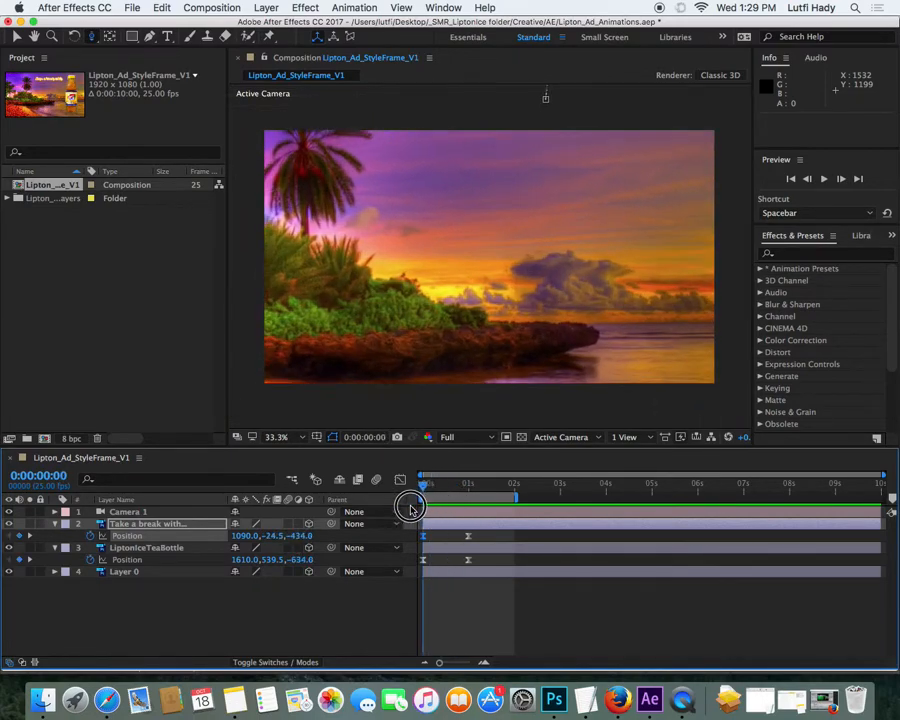
pyautogui.click(152, 549)
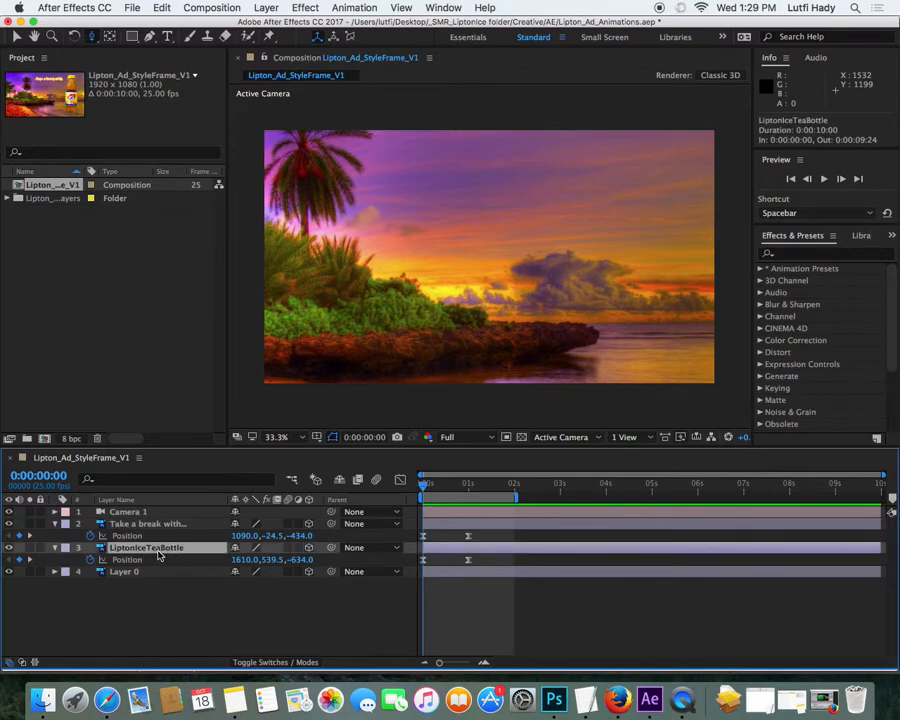
pyautogui.press('r')
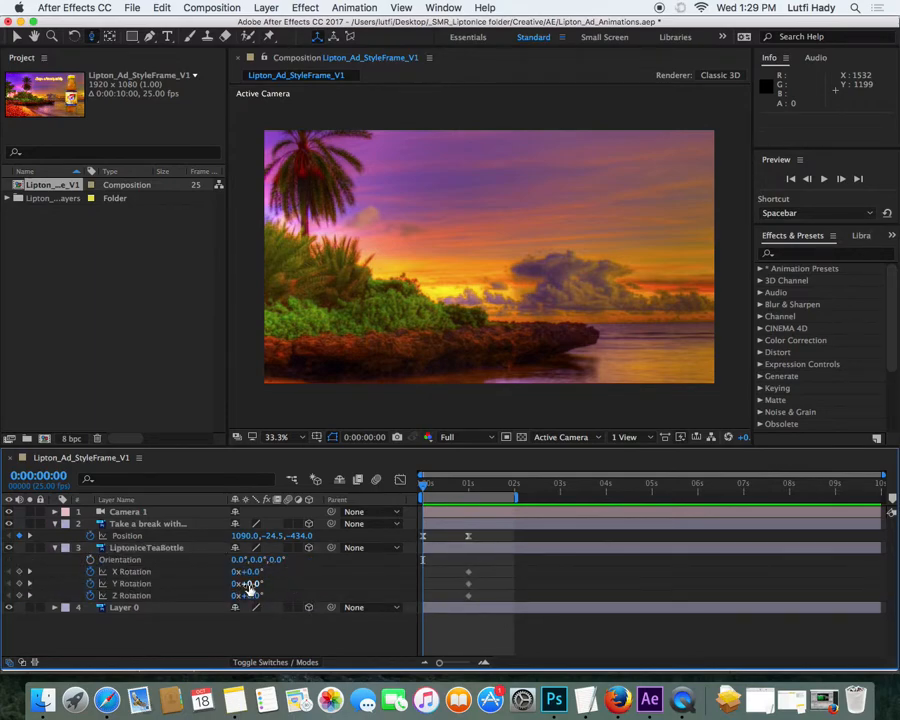
pyautogui.click(661, 409)
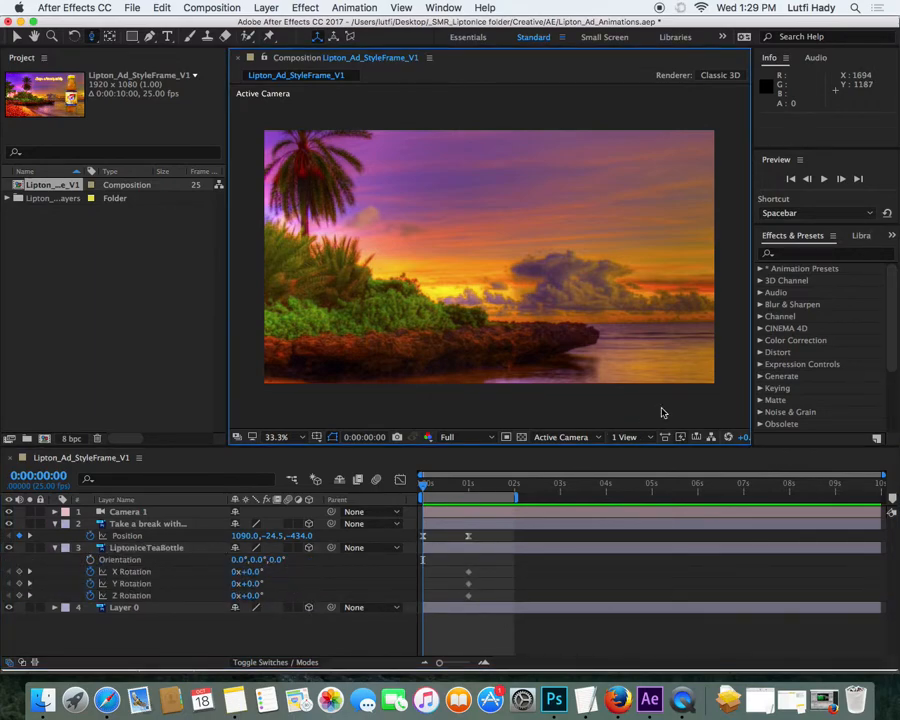
pyautogui.press(',')
pyautogui.press(',')
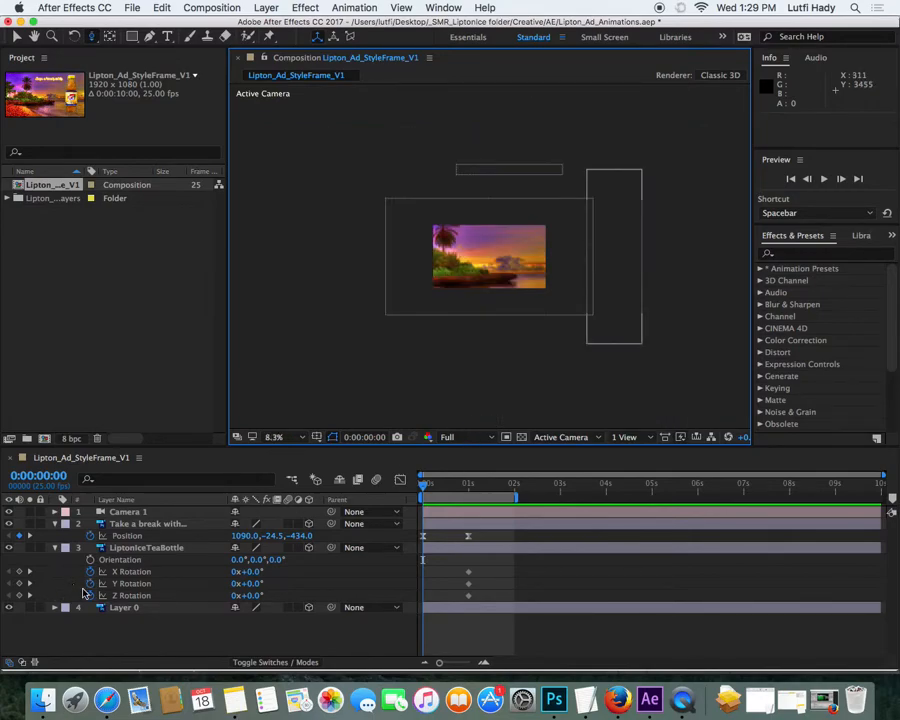
pyautogui.moveTo(248, 587); pyautogui.dragTo(279, 595)
pyautogui.press('super+z')
pyautogui.press('super+z')
# Step: Apply Easy Ease to all X, Y and Z Rotation keyframes of the LiptonIceTeaBottle layer
pyautogui.moveTo(482, 569); pyautogui.dragTo(418, 598)
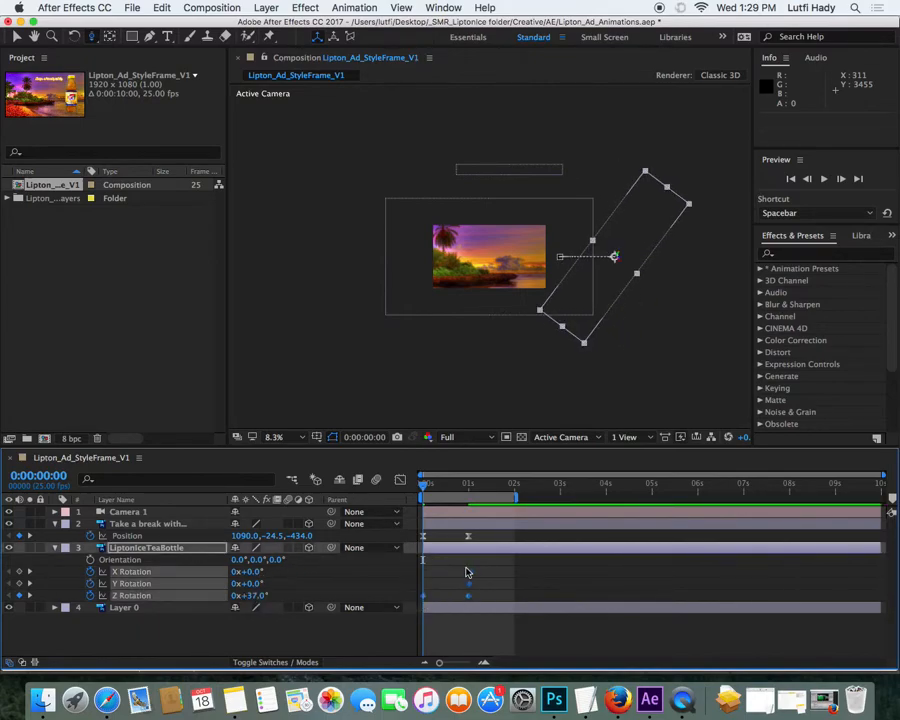
pyautogui.rightClick(465, 572)
pyautogui.moveTo(540, 667)
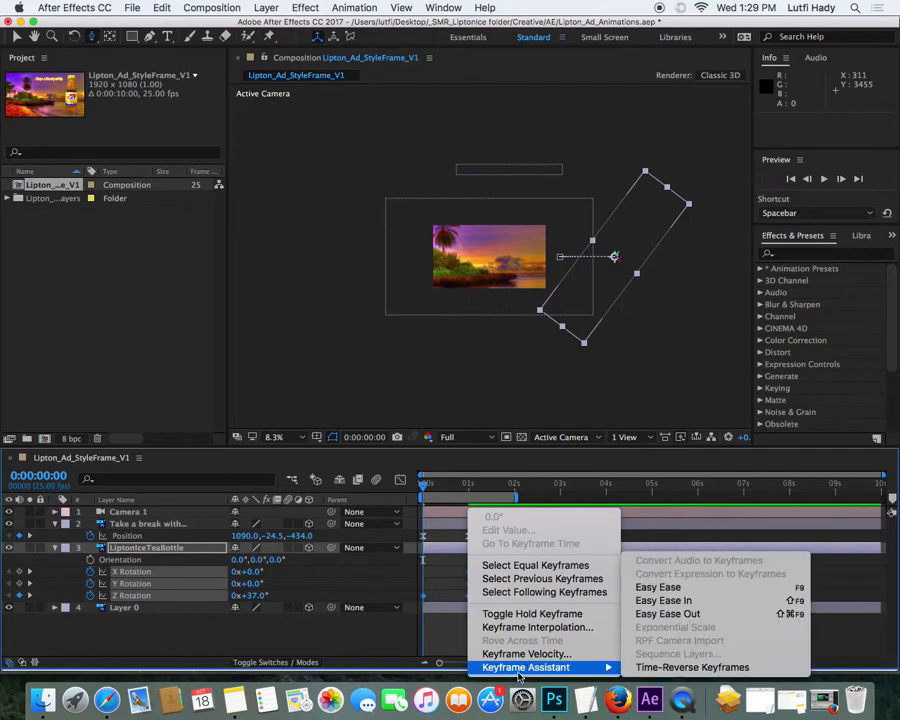
pyautogui.click(703, 588)
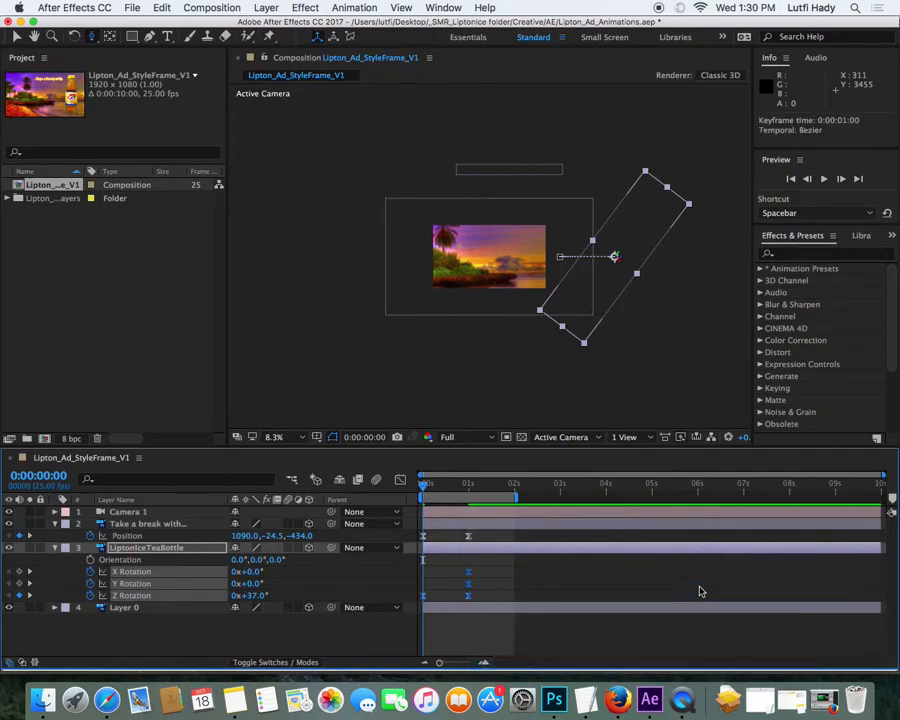
# Step: Preview the rotating bottle animation with the composition view enlarged to 33.3%
pyautogui.press('space')
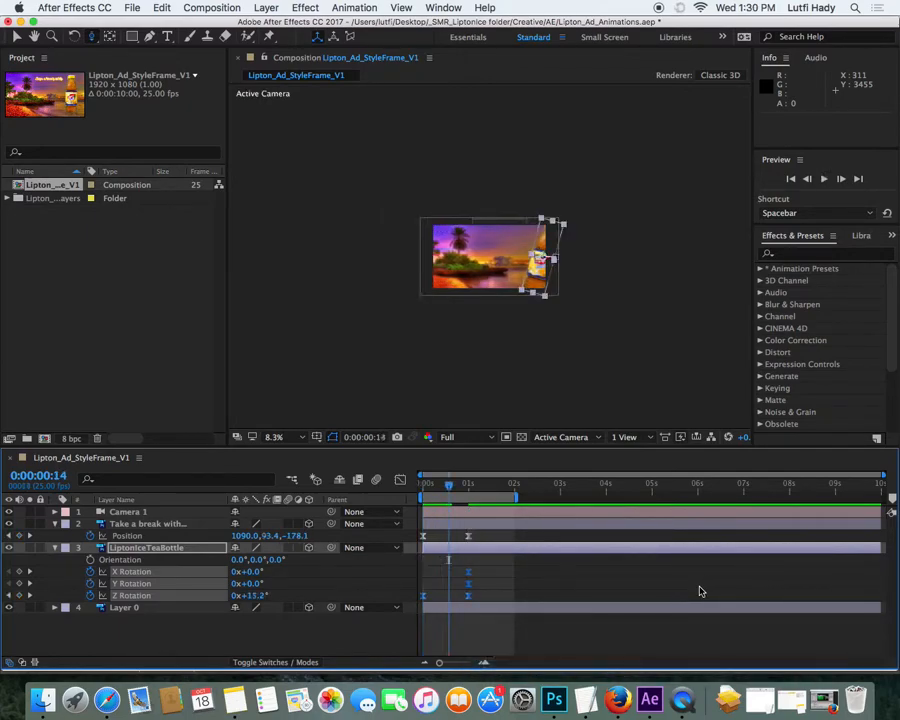
pyautogui.click(292, 284)
pyautogui.press('.')
pyautogui.press('.')
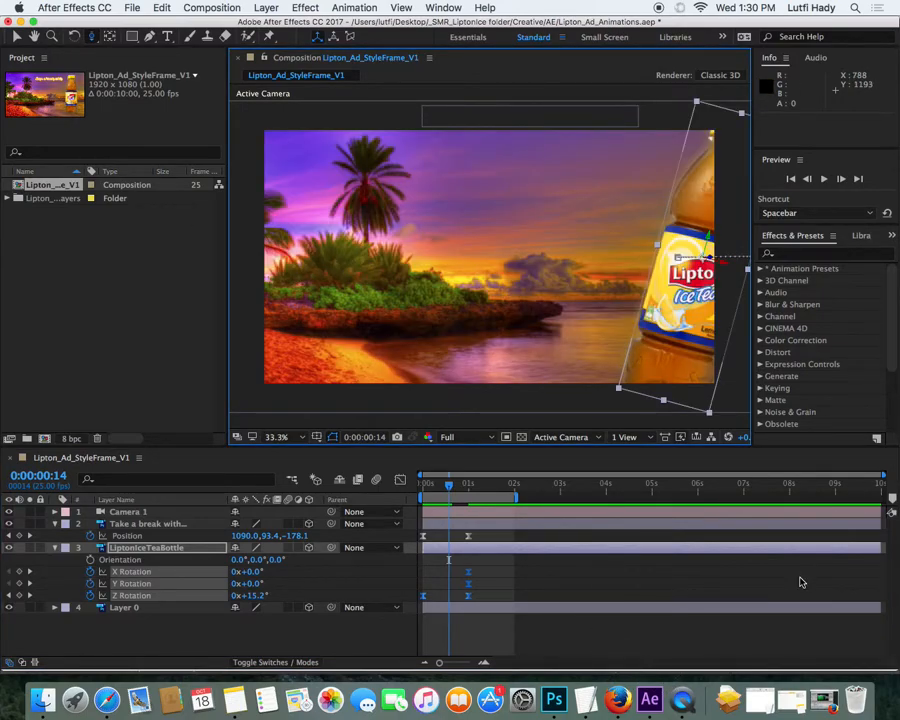
pyautogui.press('space')
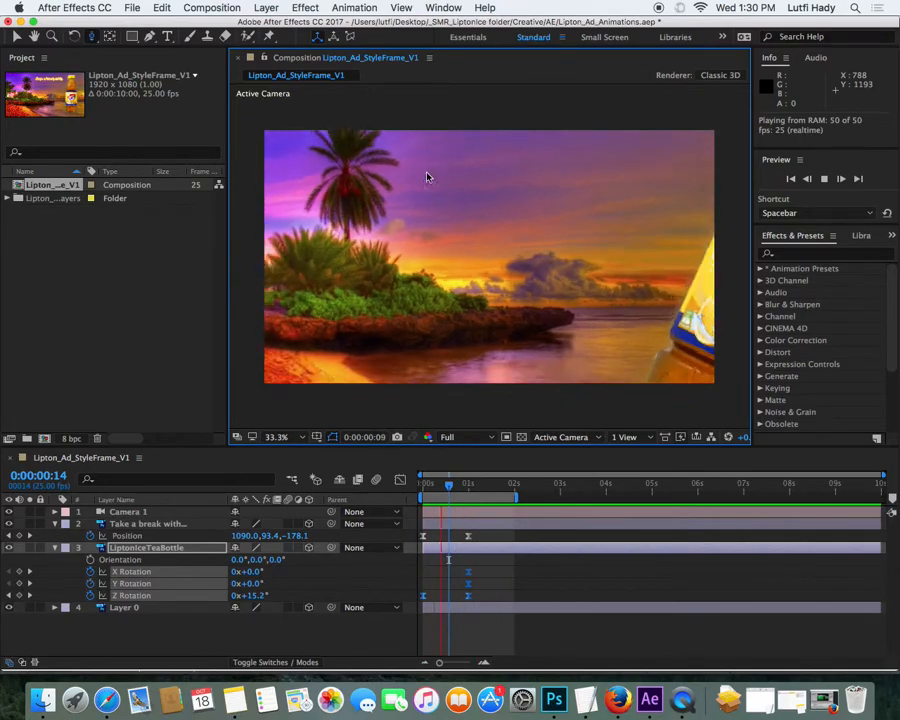
pyautogui.press('space')
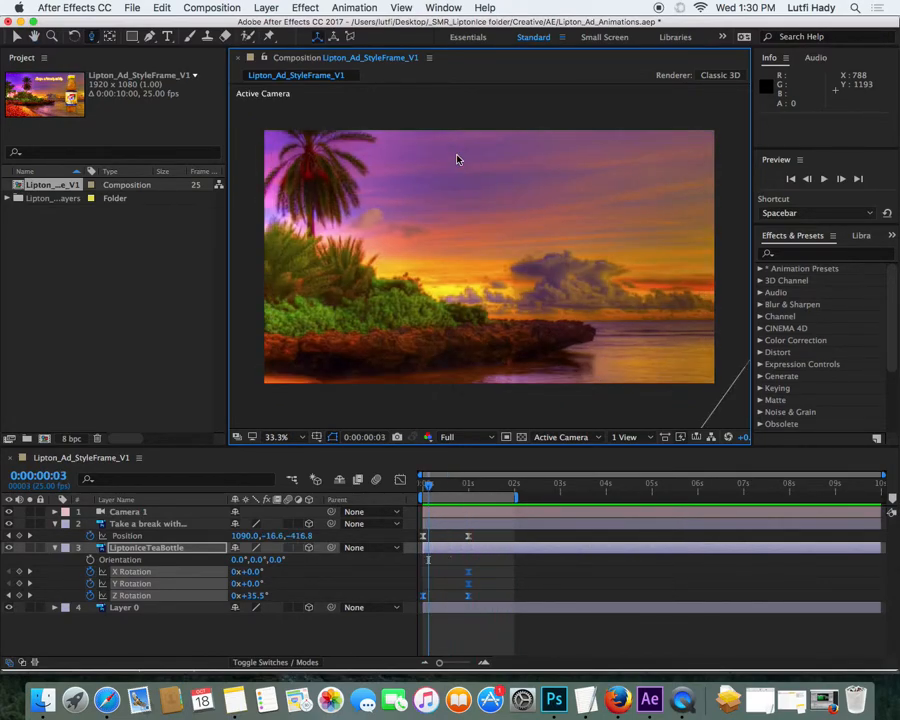
# Step: Collapse the bottle and text layers' properties, deselect everything and move the current time to 0:00:01:04
pyautogui.click(55, 547)
pyautogui.click(55, 523)
pyautogui.click(457, 573)
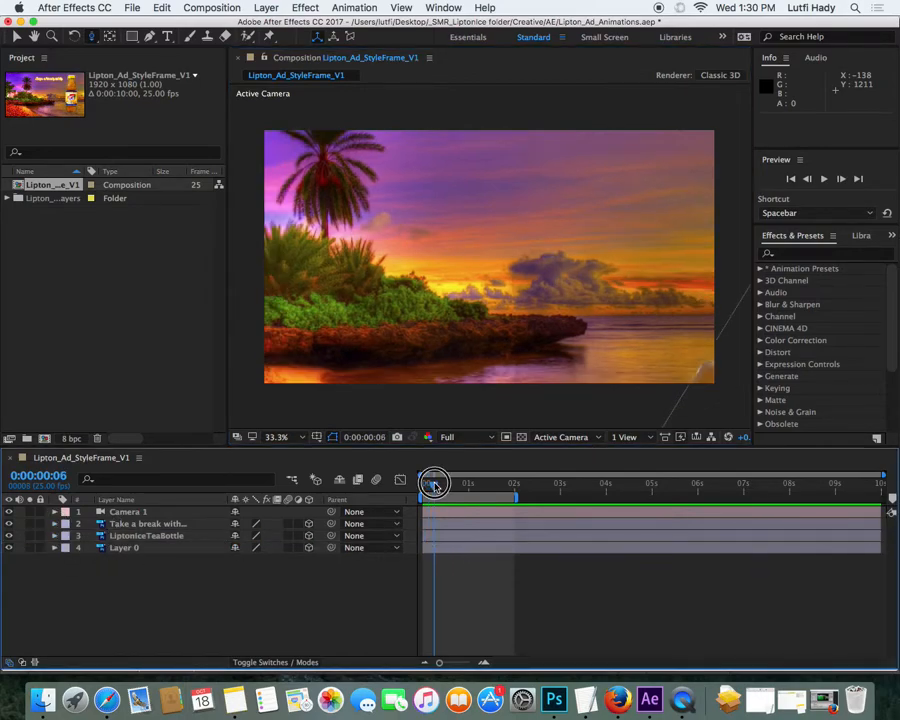
pyautogui.moveTo(428, 485); pyautogui.dragTo(476, 491)
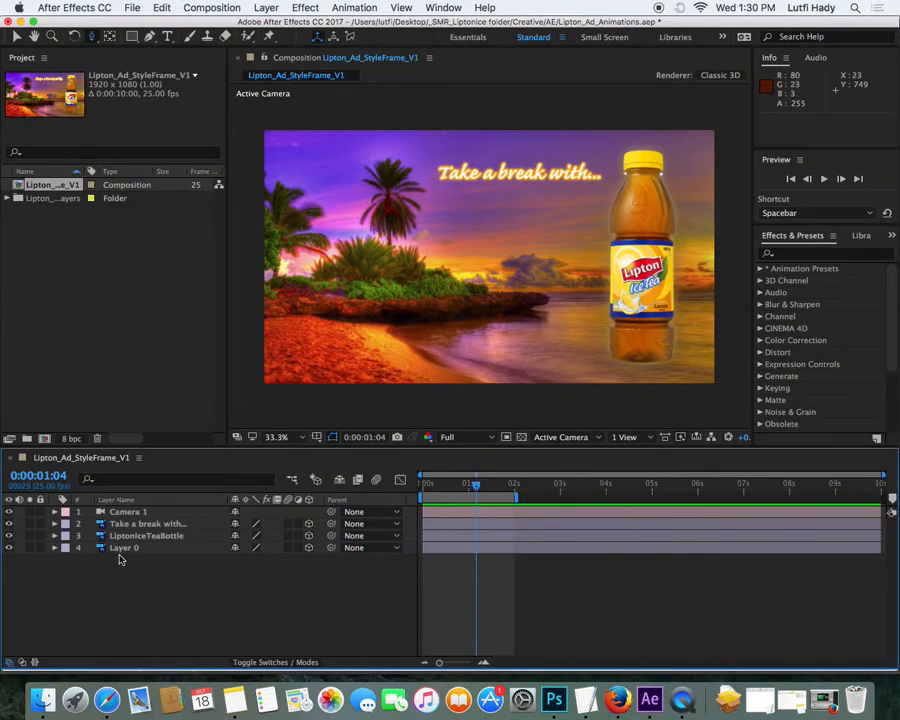
# Step: Convert the Photoshop layer "Take a break with..." to editable text
pyautogui.click(145, 523)
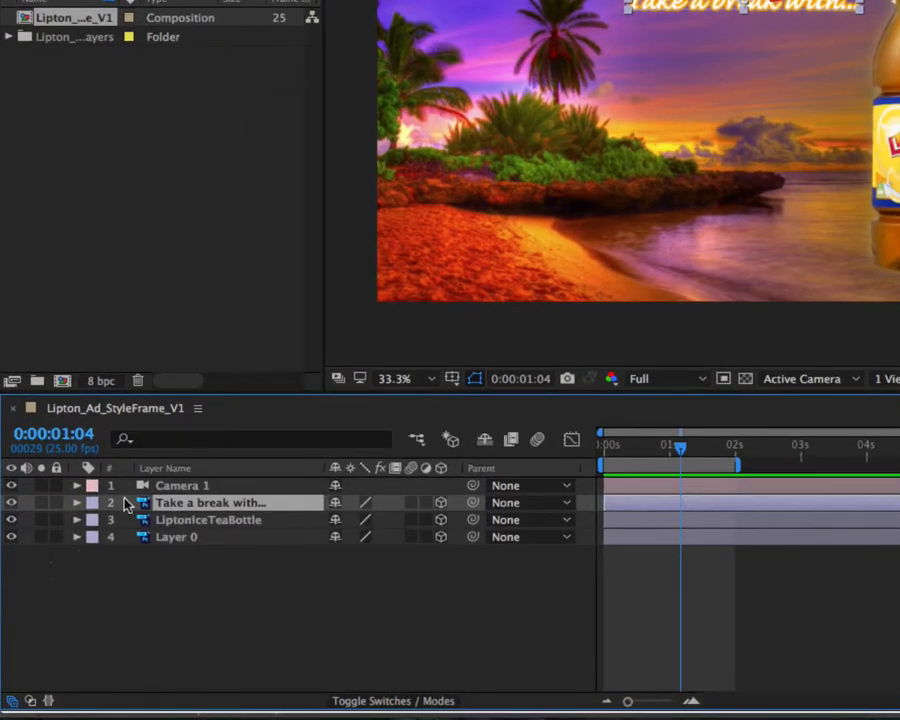
pyautogui.click(79, 504)
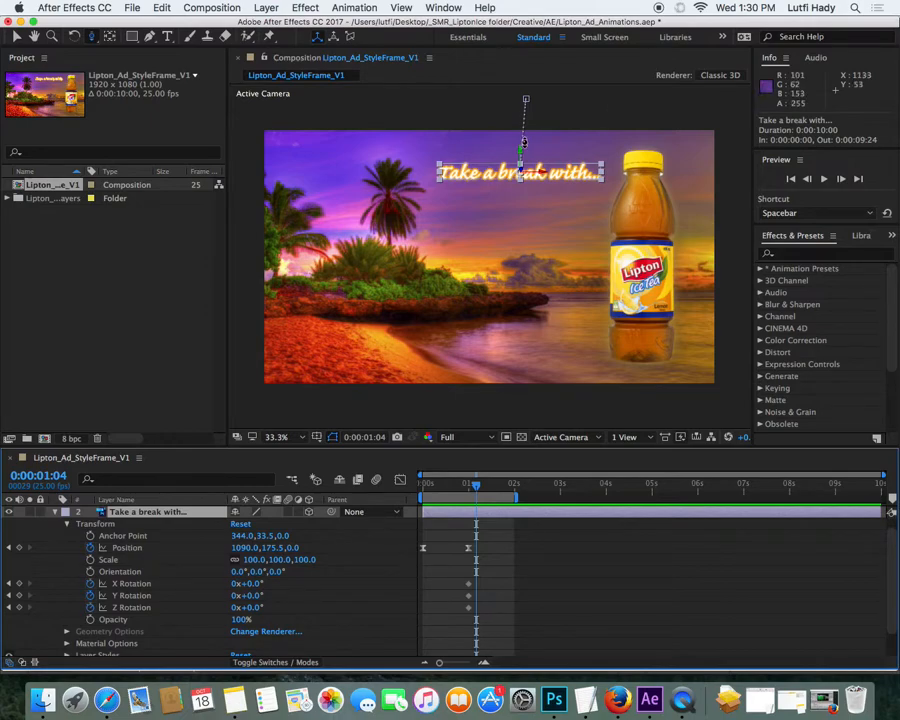
pyautogui.press('v')
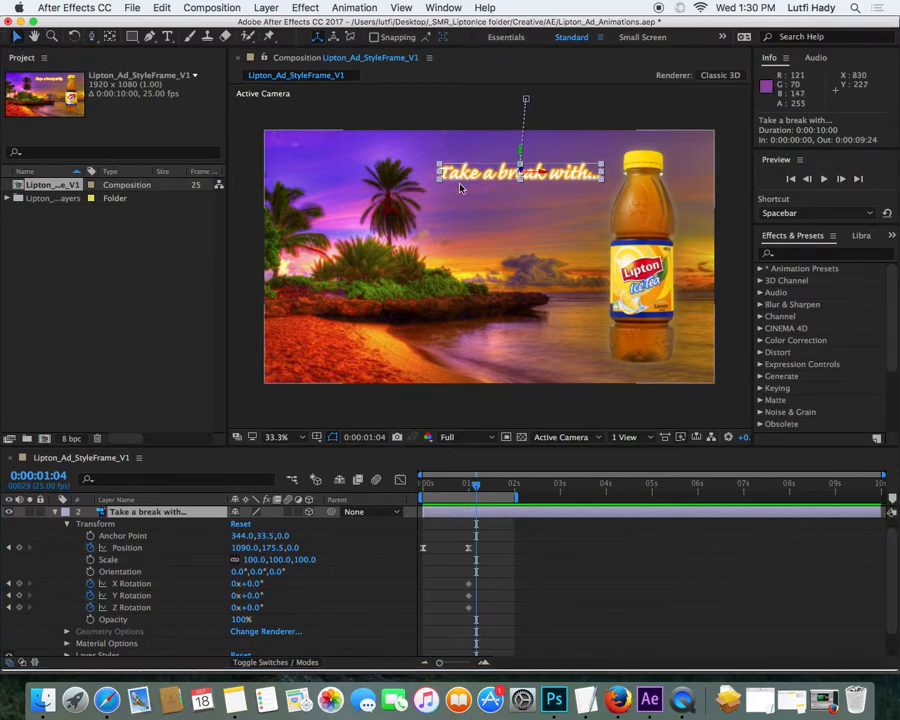
pyautogui.rightClick(459, 175)
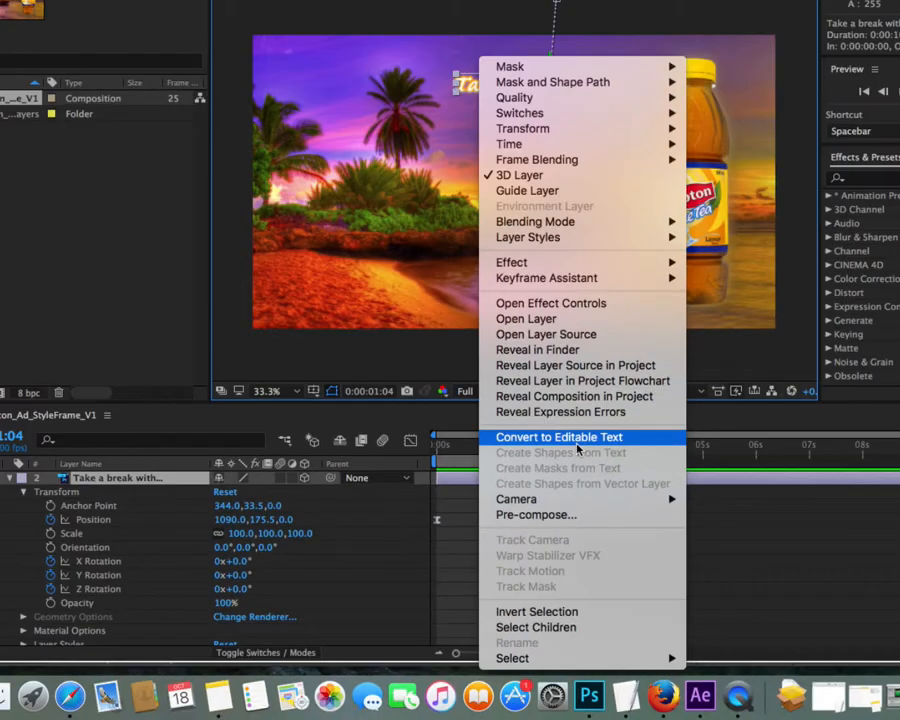
pyautogui.click(576, 445)
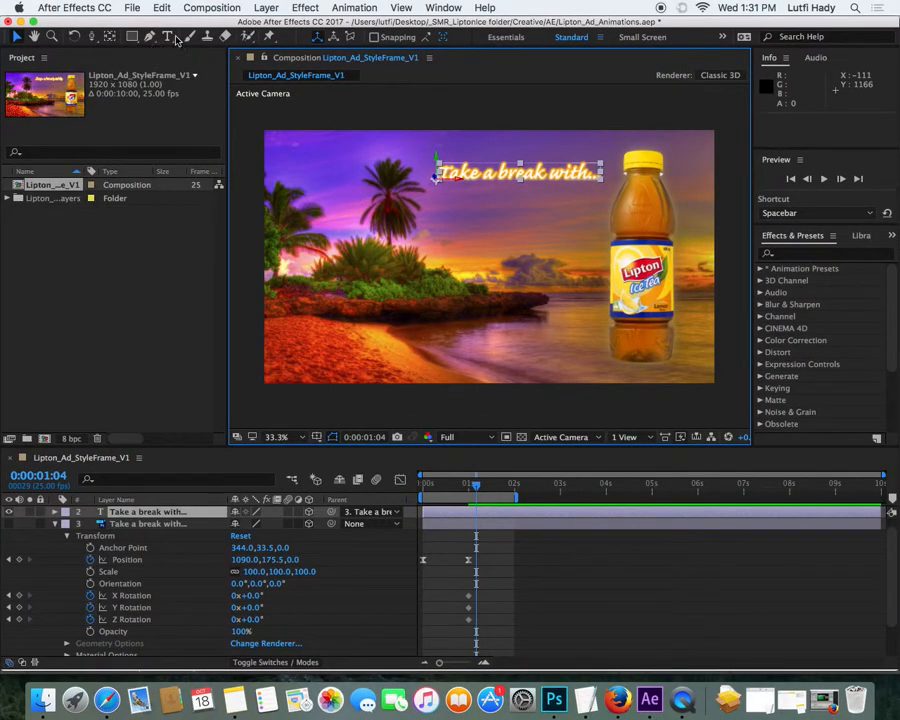
# Step: Try inserting "sgdfgsd" into the word "break" of the headline text, undo it and return to the Selection tool
pyautogui.click(168, 36)
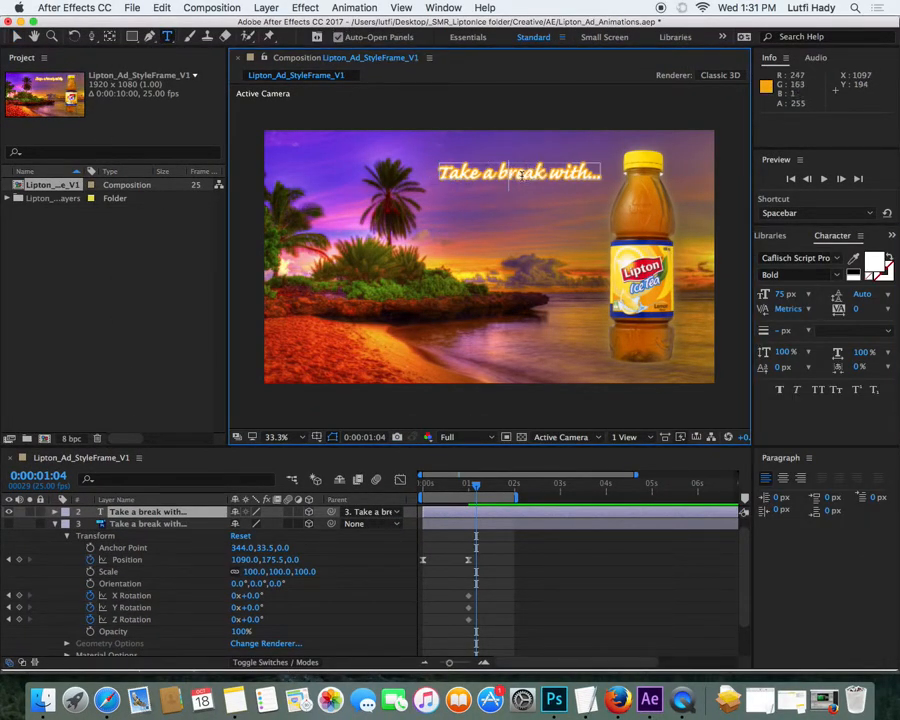
pyautogui.click(512, 173)
pyautogui.write('sgdfgsd')
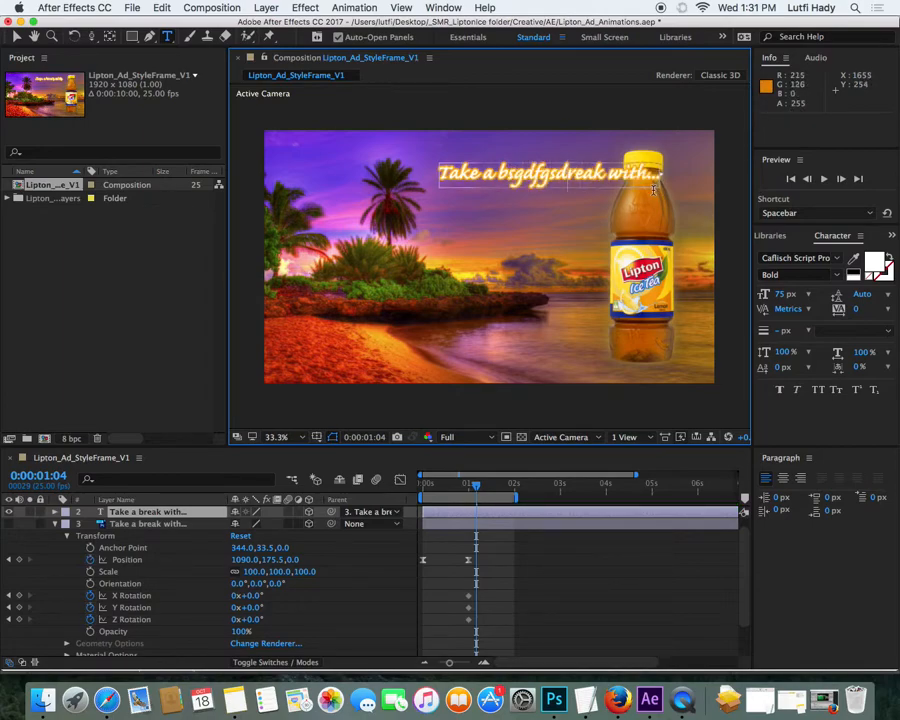
pyautogui.press('super+z')
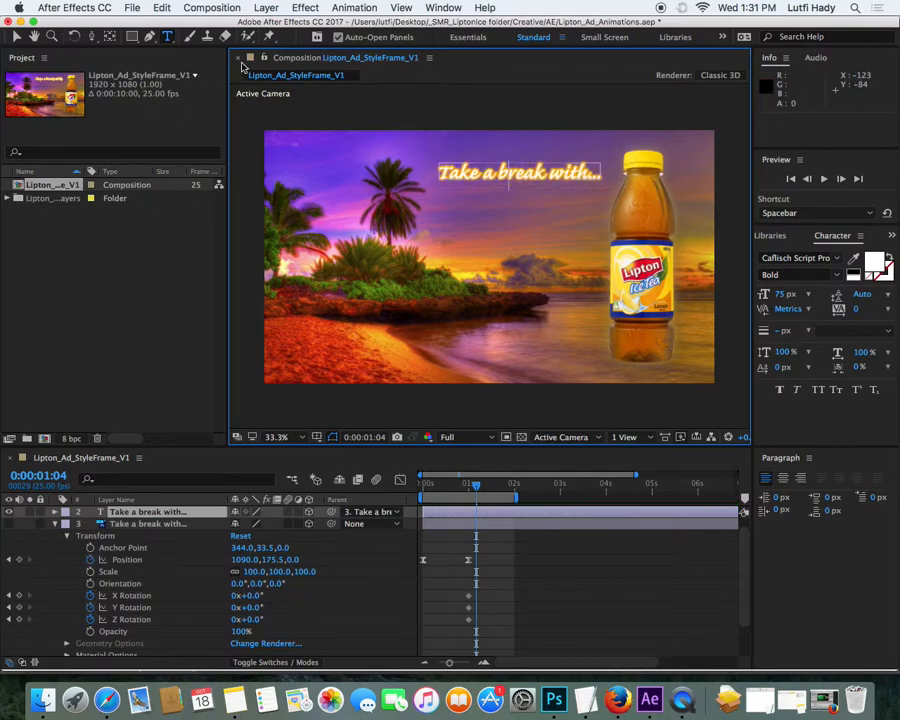
pyautogui.click(17, 38)
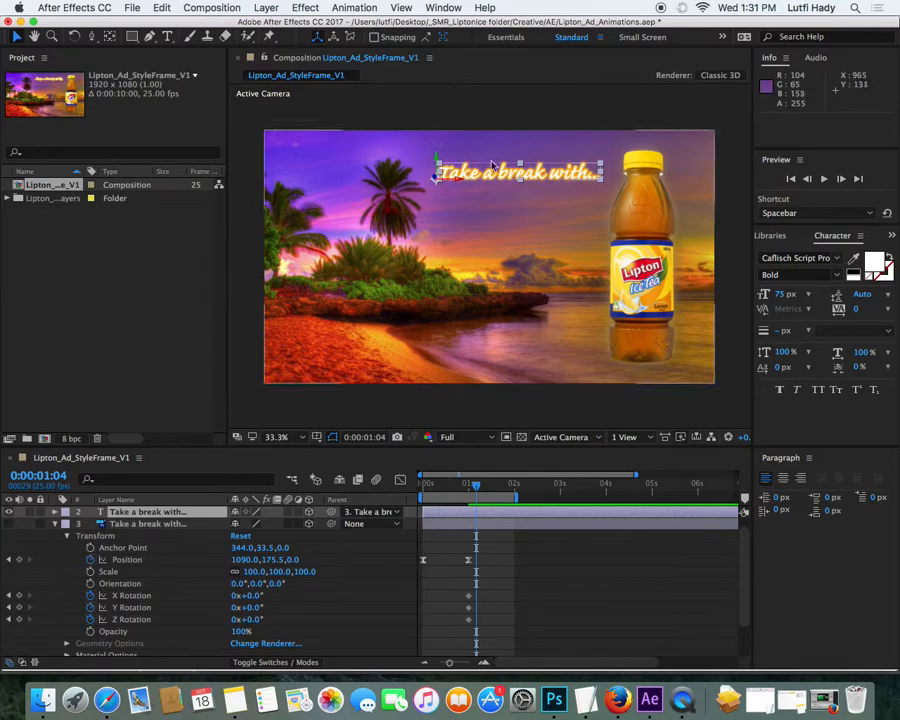
# Step: Move the current time to 0:00:00:17 and browse the presets for the editable text layer in Adobe Bridge, opening Text > Animate In
pyautogui.moveTo(478, 490); pyautogui.dragTo(451, 489)
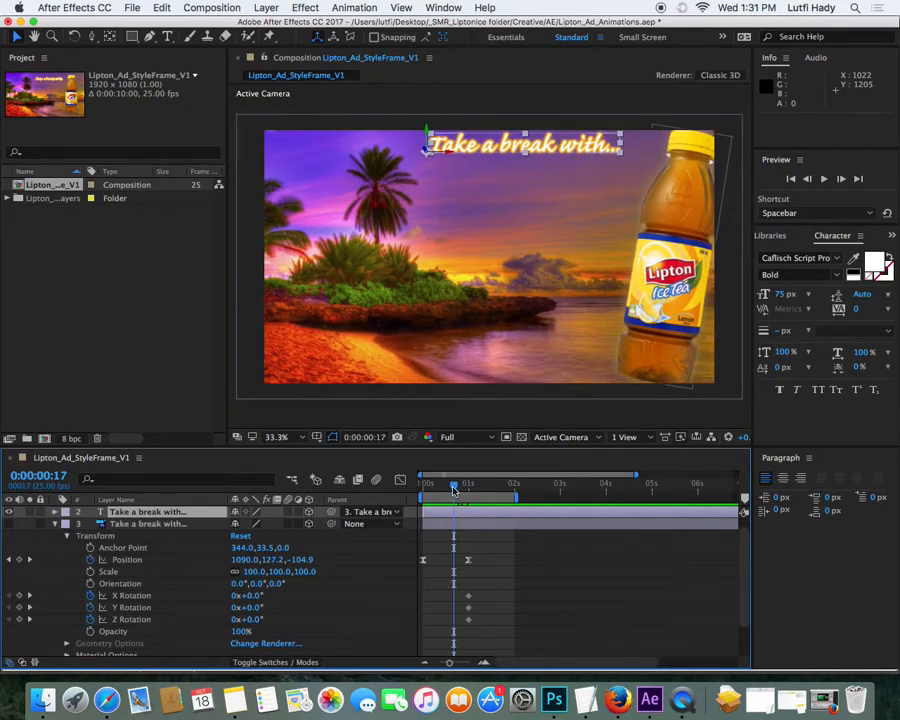
pyautogui.click(118, 513)
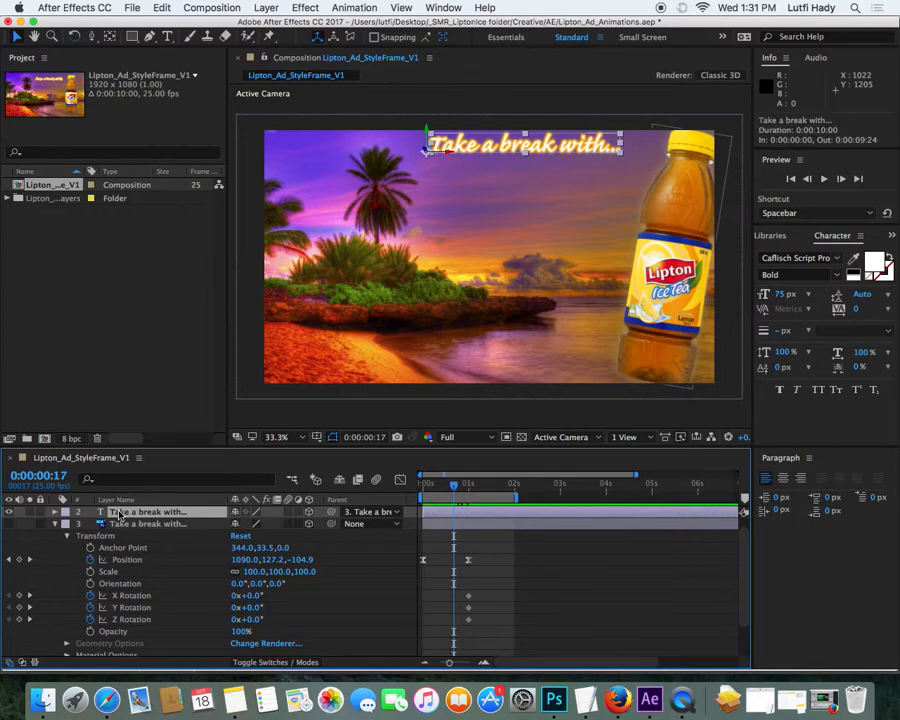
pyautogui.click(355, 8)
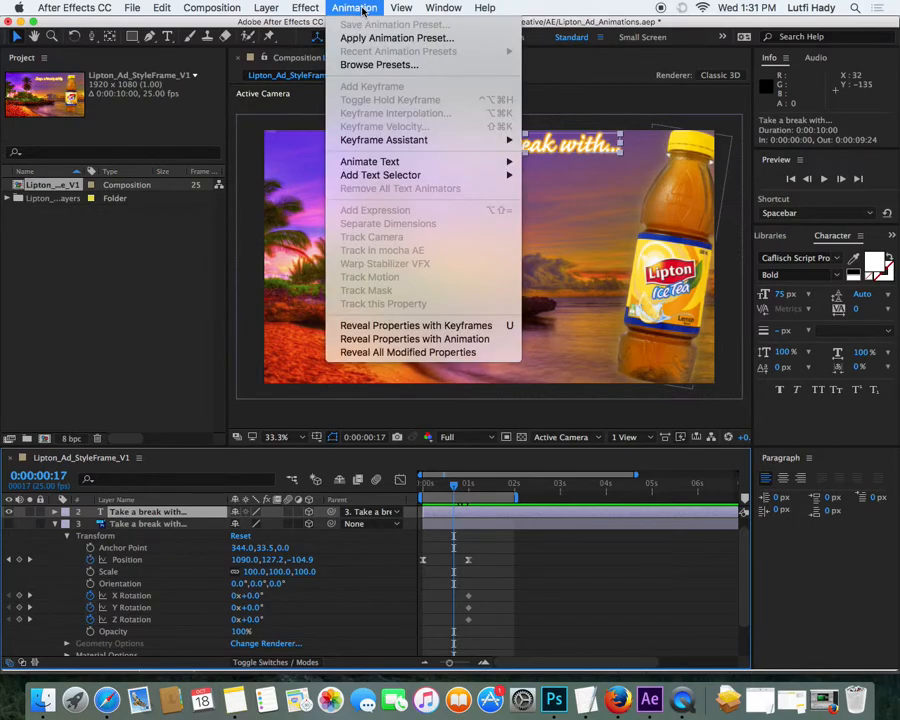
pyautogui.click(369, 66)
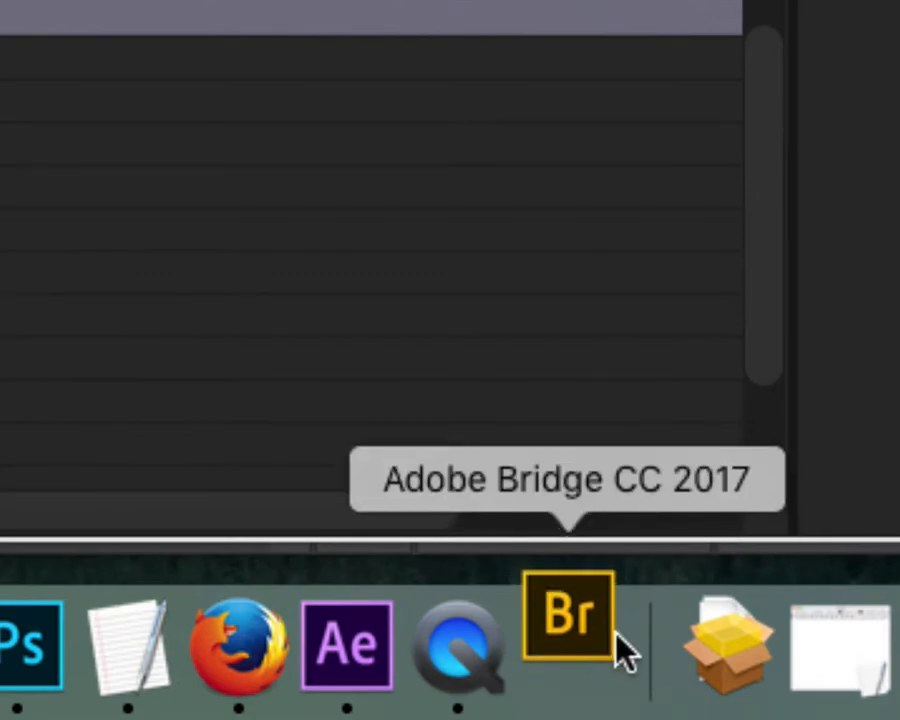
pyautogui.click(564, 614)
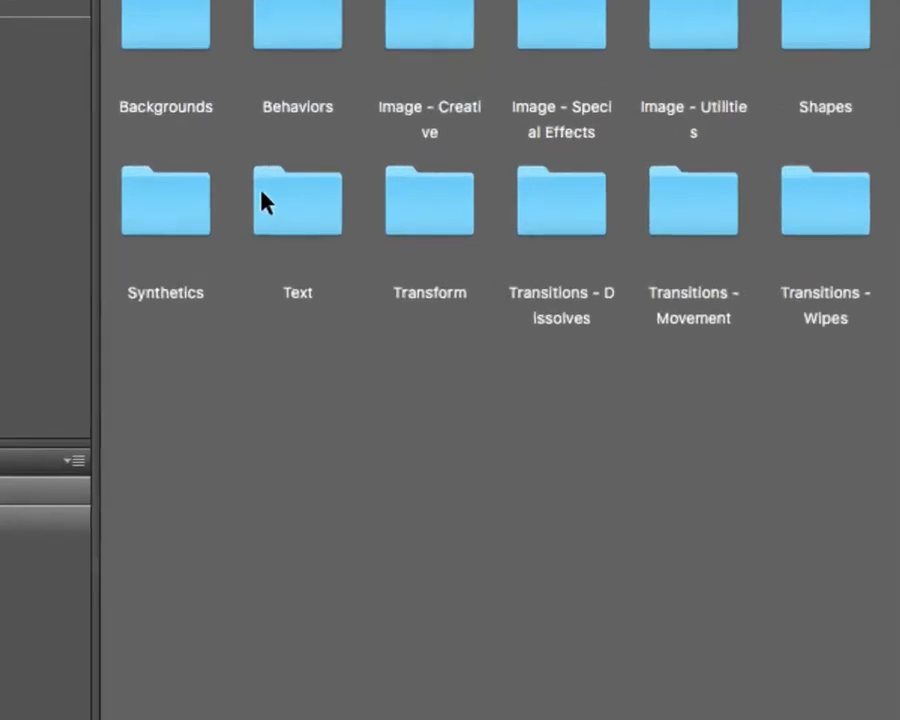
pyautogui.doubleClick(263, 199)
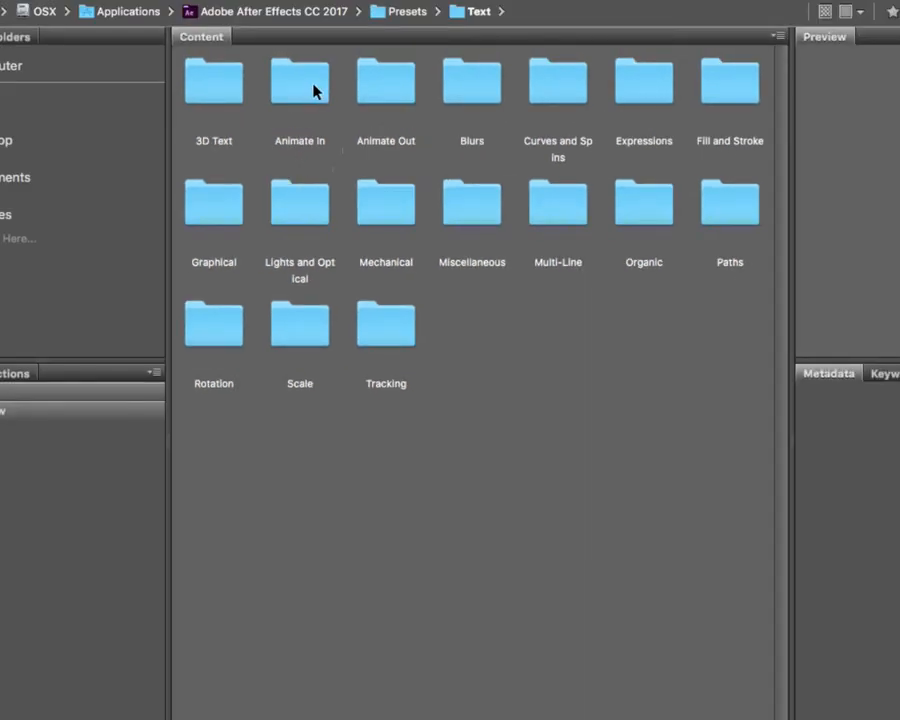
pyautogui.doubleClick(313, 91)
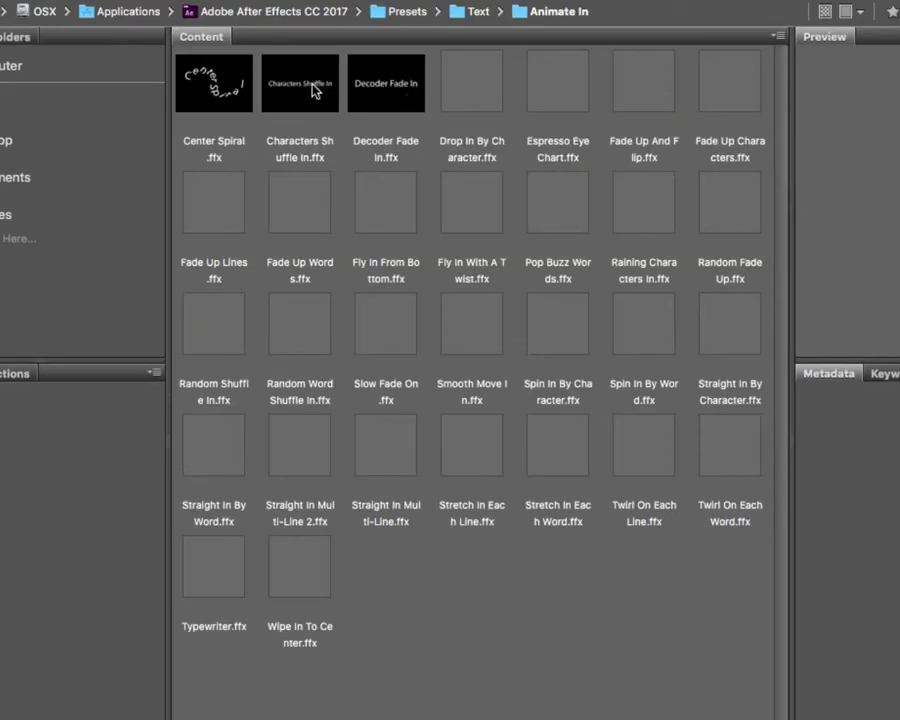
# Step: Compare the Animate In text preset previews, including Center Spiral, Decoder Fade In, Raining Characters In, Smooth Move In and Fly In With A Twist
pyautogui.click(205, 86)
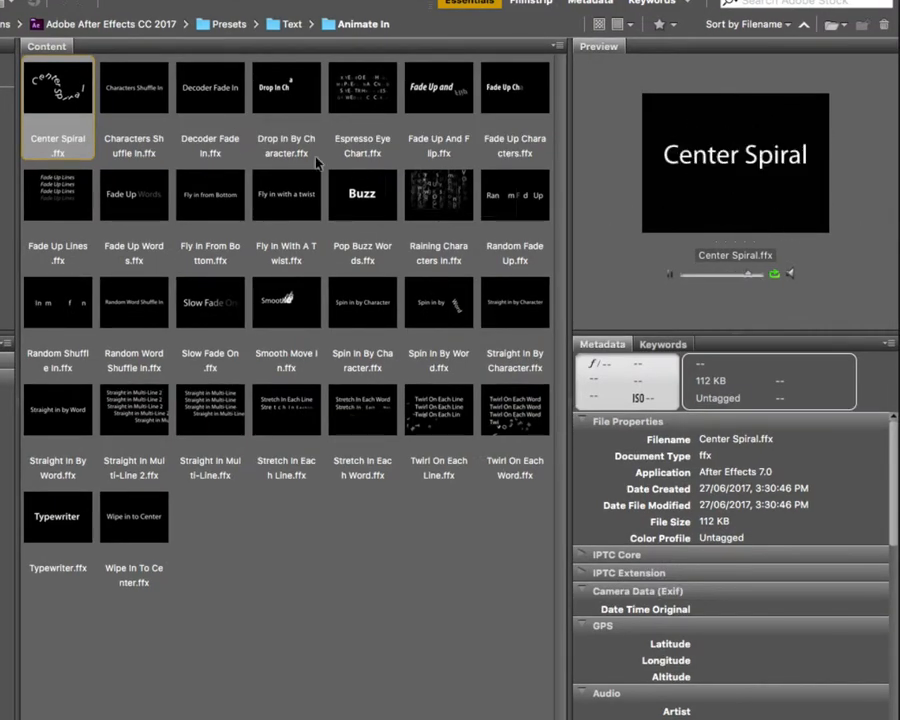
pyautogui.click(128, 100)
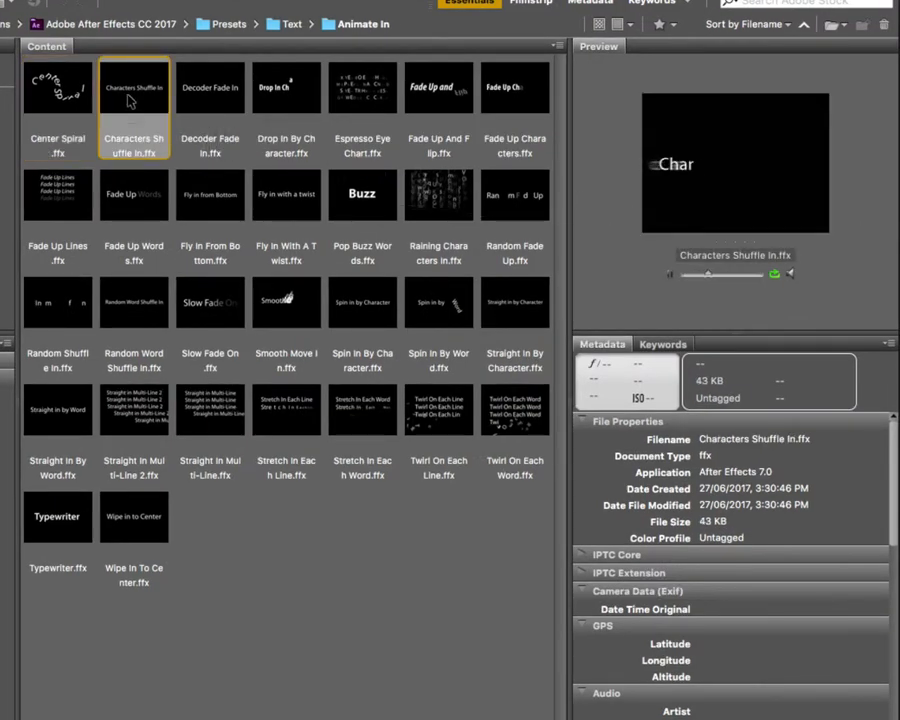
pyautogui.click(230, 100)
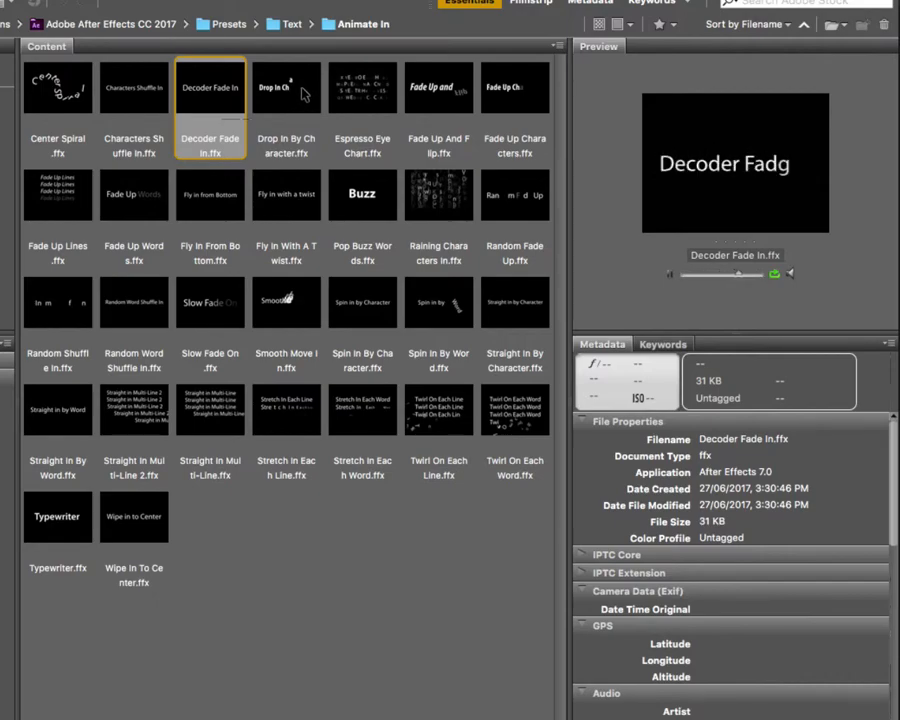
pyautogui.click(433, 198)
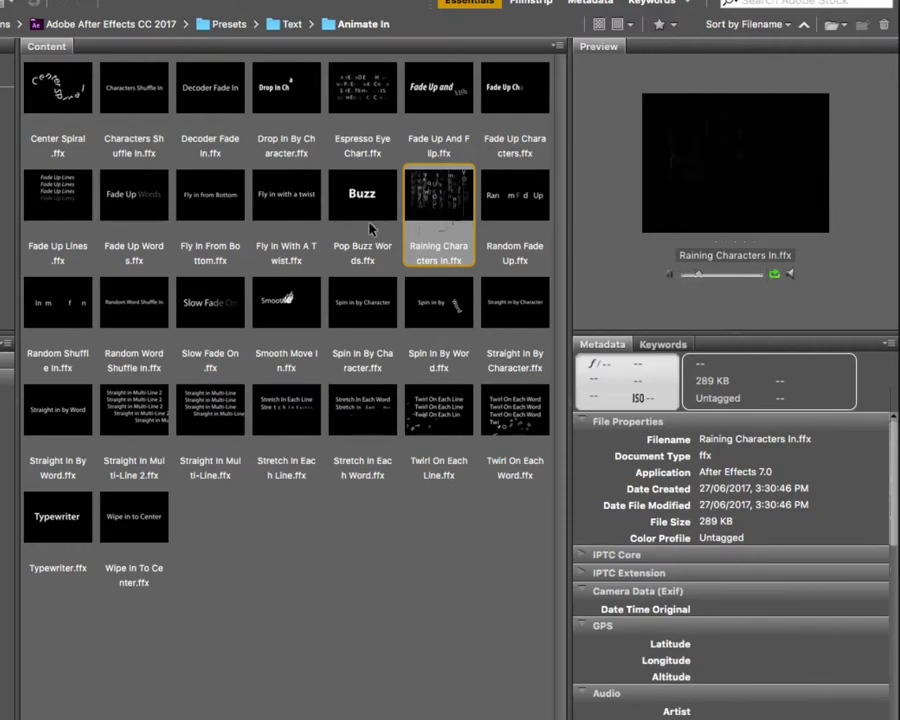
pyautogui.click(284, 305)
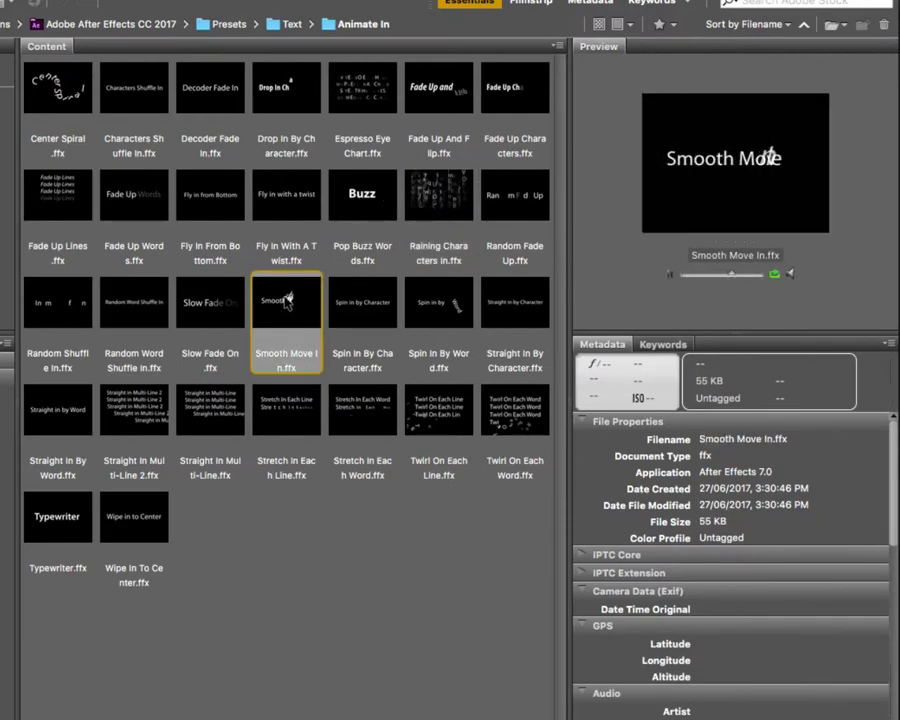
pyautogui.click(204, 305)
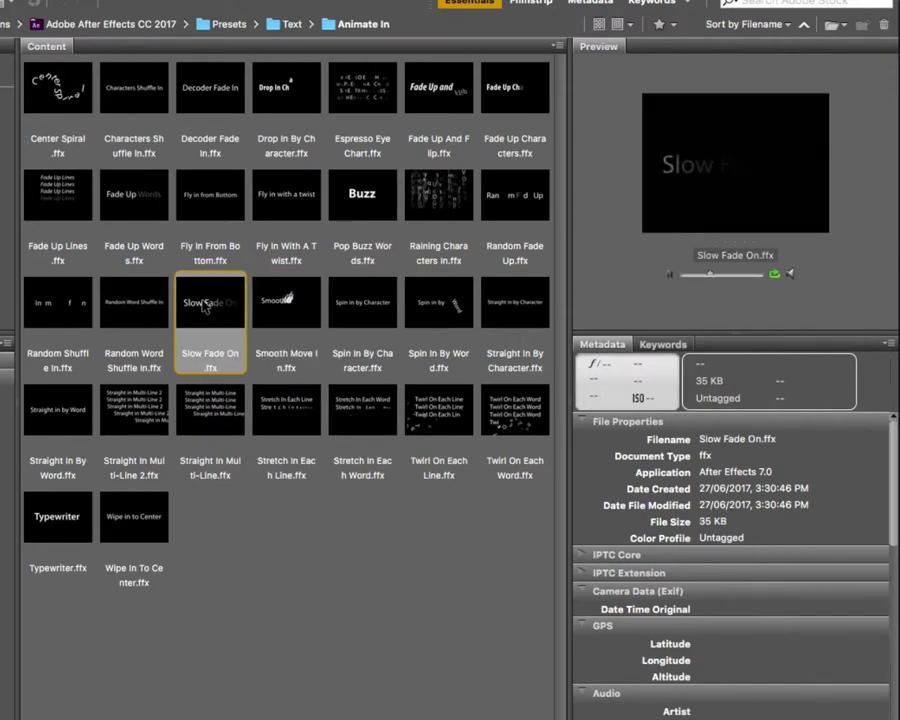
pyautogui.click(292, 299)
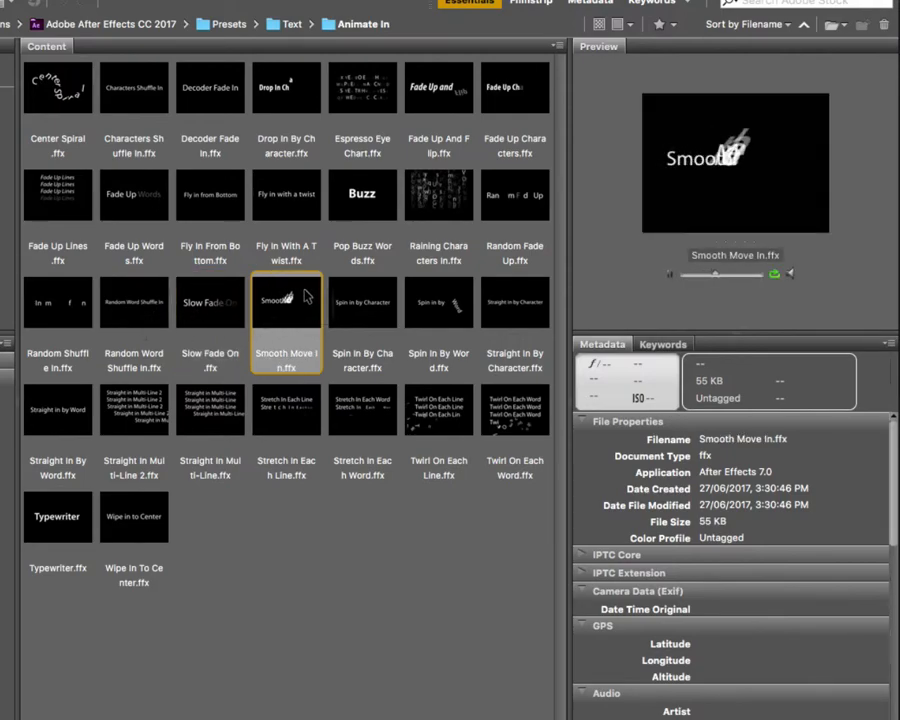
pyautogui.click(540, 72)
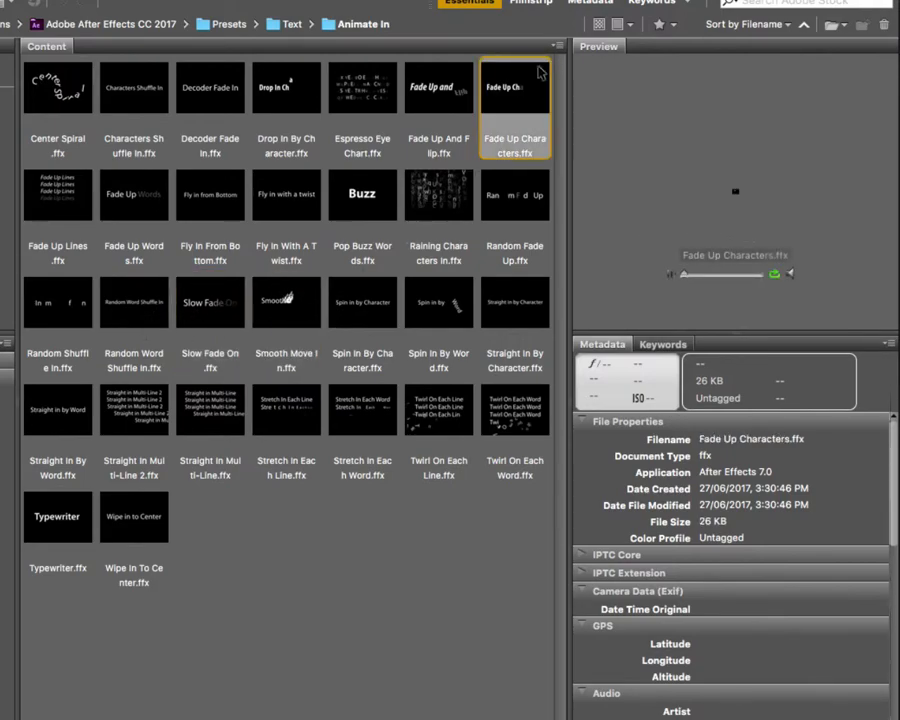
pyautogui.click(458, 89)
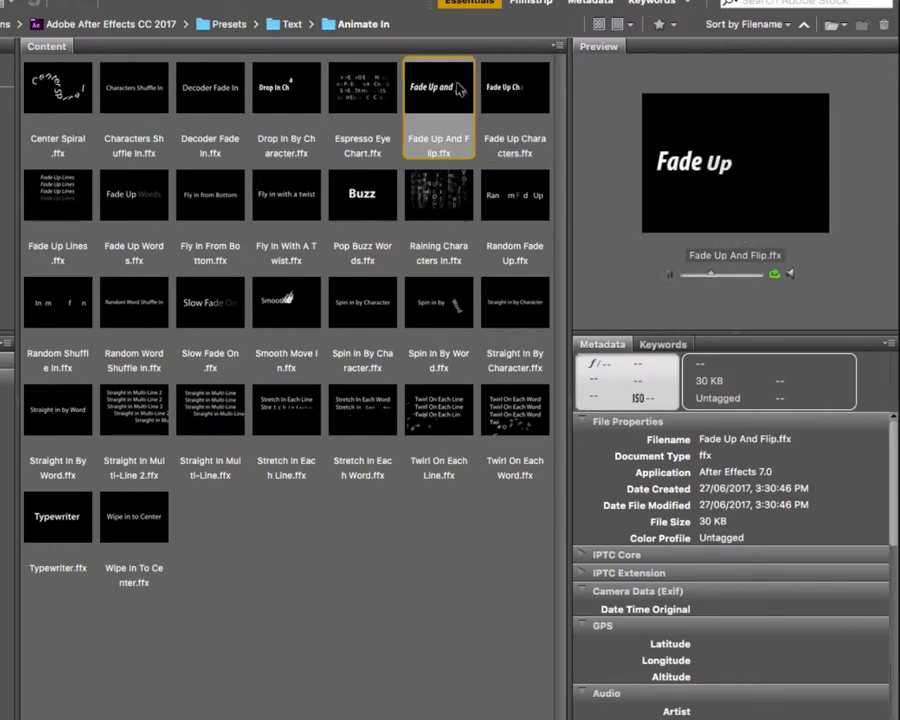
pyautogui.click(281, 313)
pyautogui.click(305, 203)
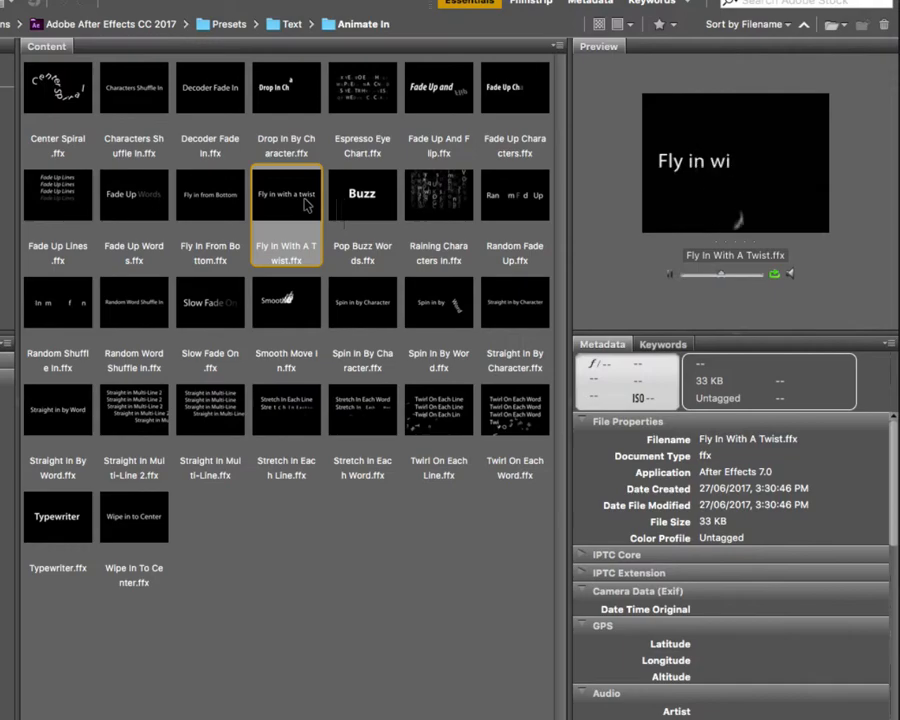
# Step: Apply the Smooth Move In preset to the editable text layer and dismiss the alert
pyautogui.click(287, 305)
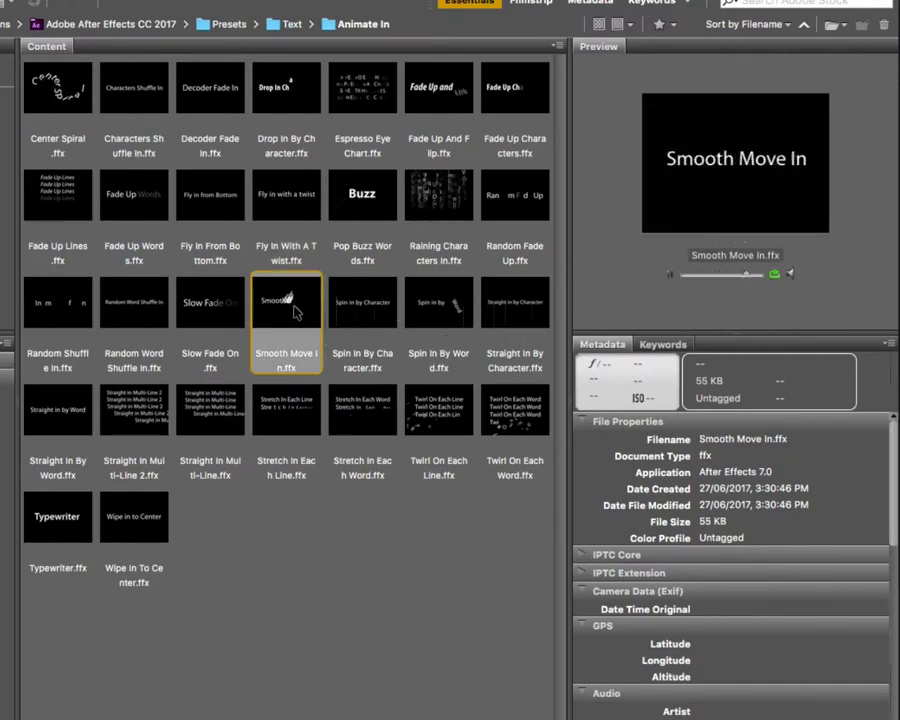
pyautogui.doubleClick(295, 313)
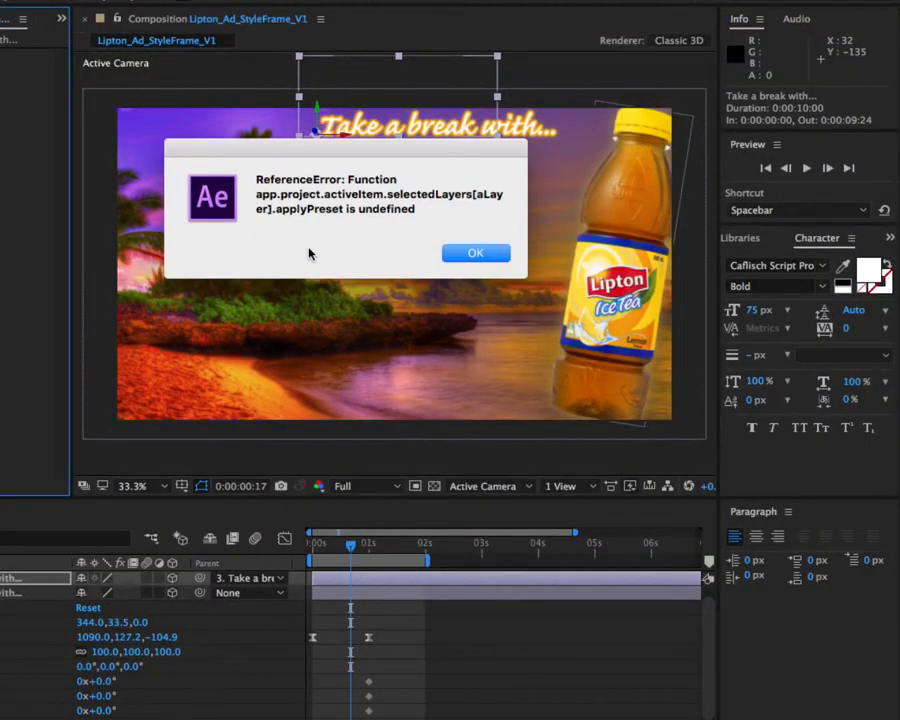
pyautogui.click(448, 253)
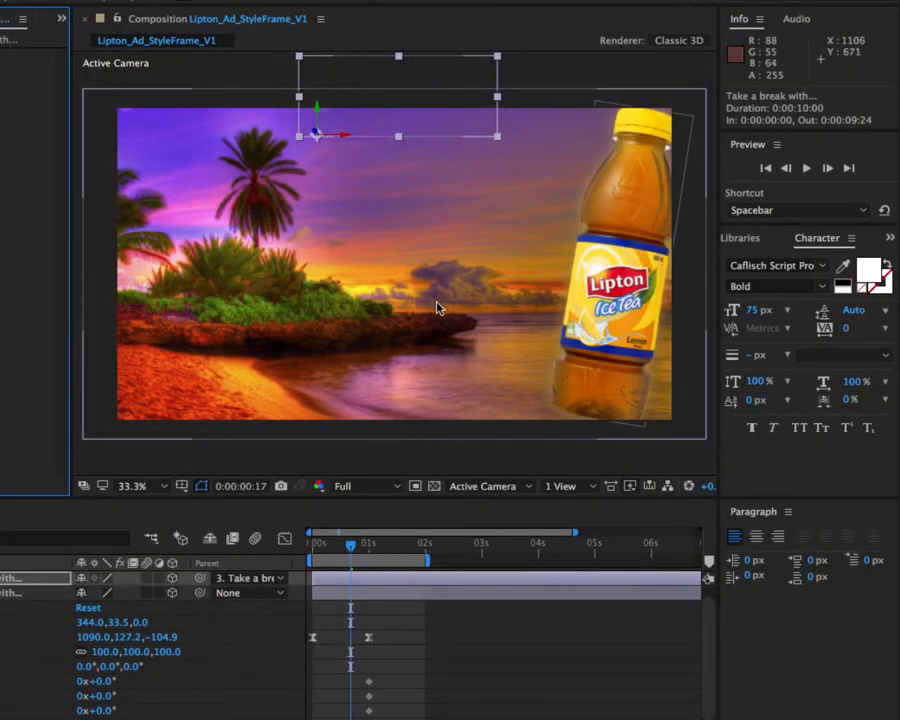
# Step: Deselect the text layer and preview the text animation within the current work area
pyautogui.click(391, 596)
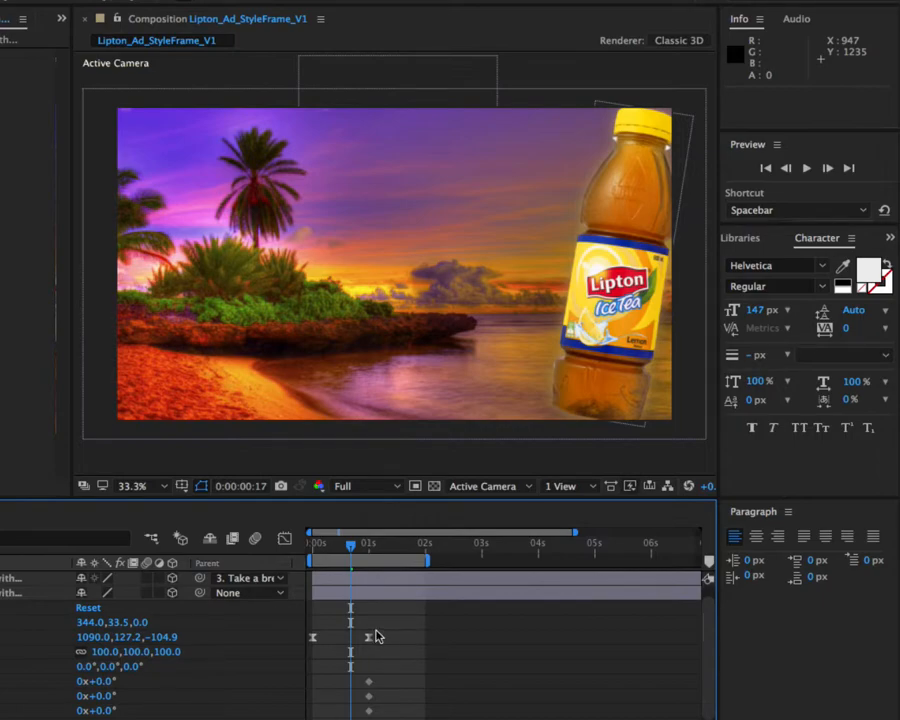
pyautogui.press('space')
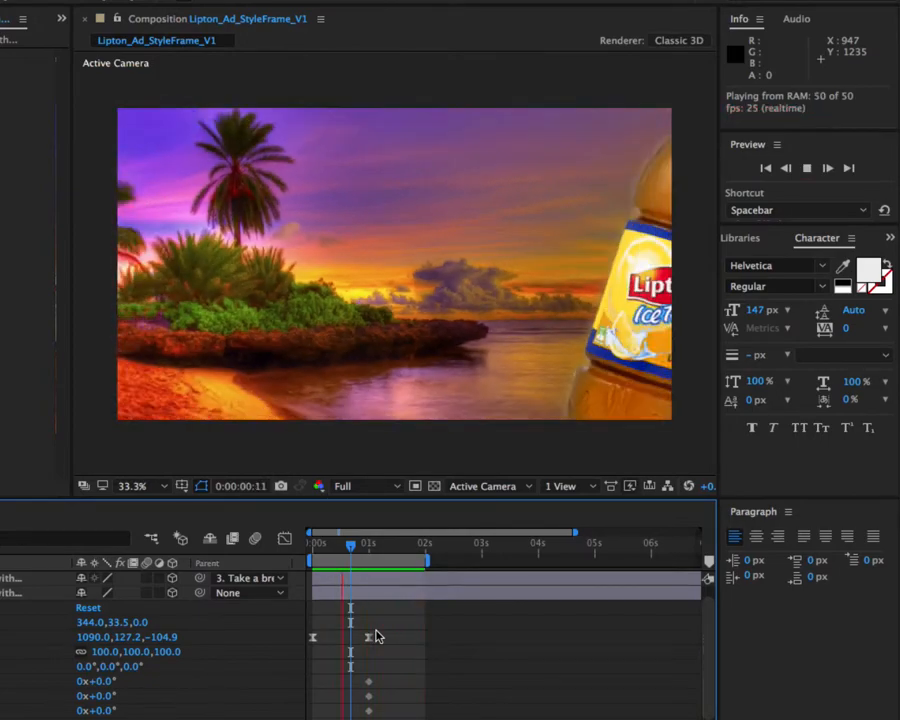
pyautogui.press('space')
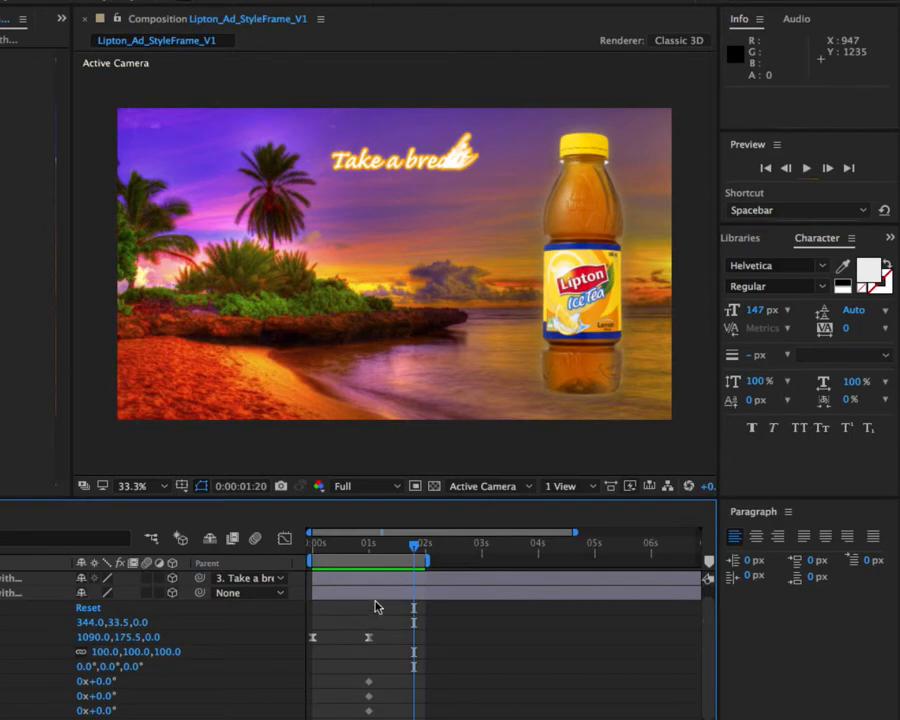
# Step: Extend the work area end to 0:00:03:10 and preview the longer animation
pyautogui.moveTo(427, 561); pyautogui.dragTo(511, 565)
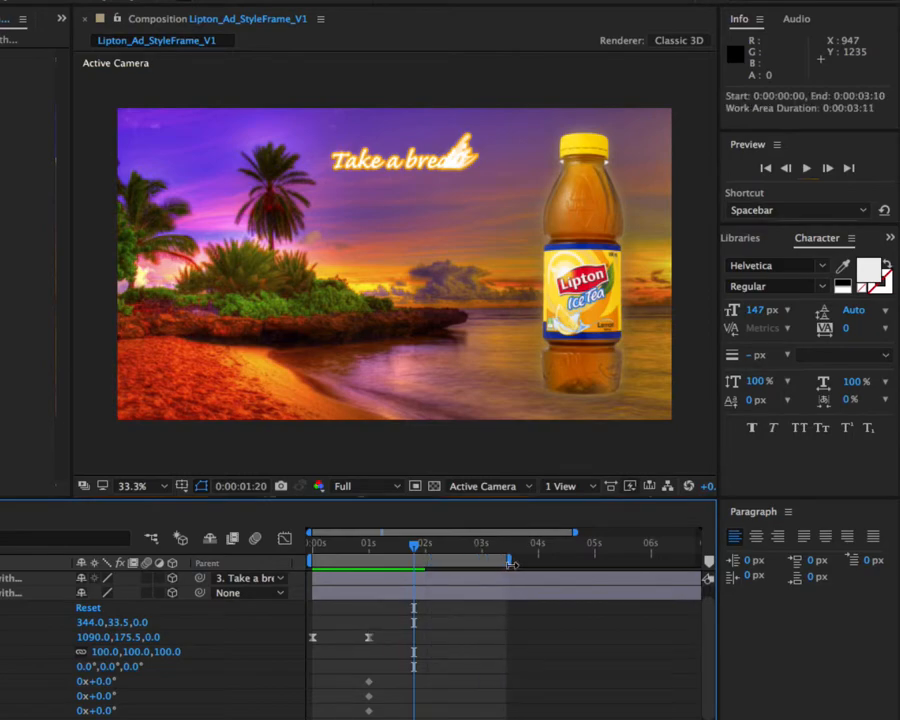
pyautogui.press('space')
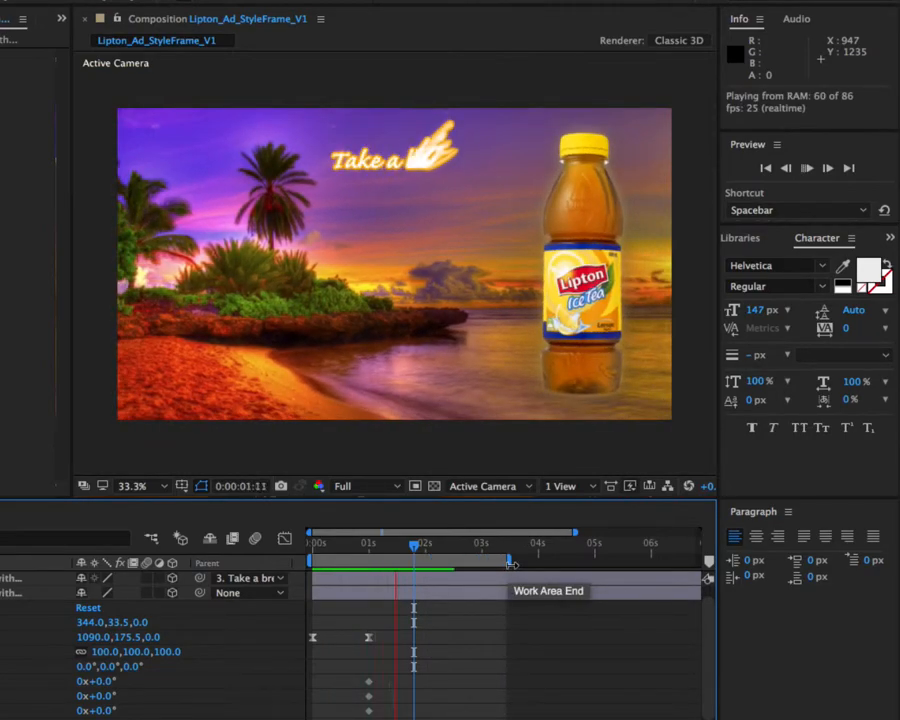
pyautogui.press('space')
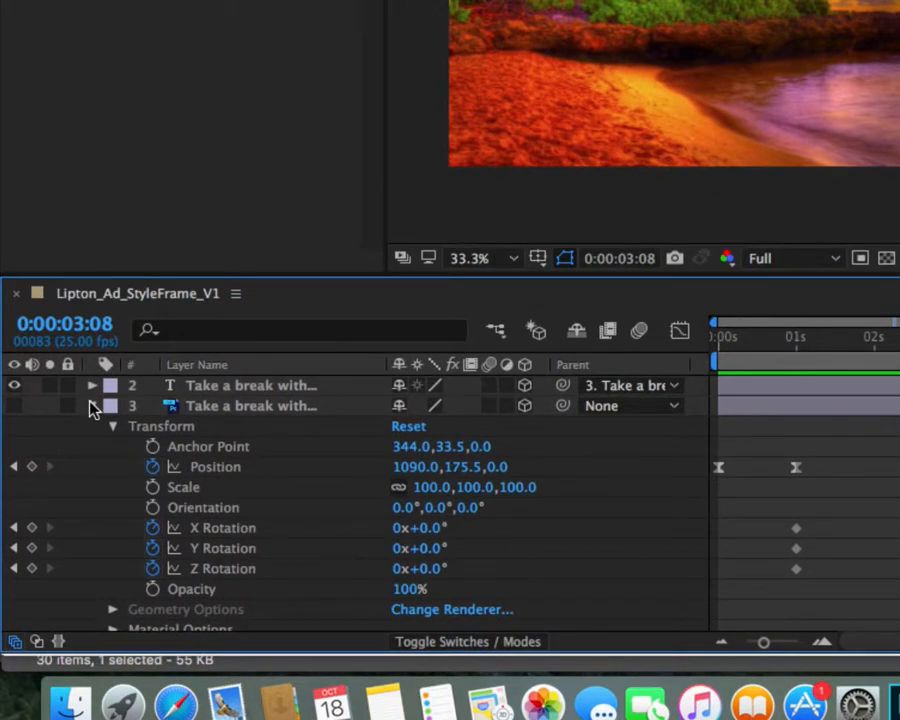
# Step: Collapse the original text layer's properties and reveal the Animator 1 and Animator 2 properties of the editable text layer
pyautogui.click(91, 406)
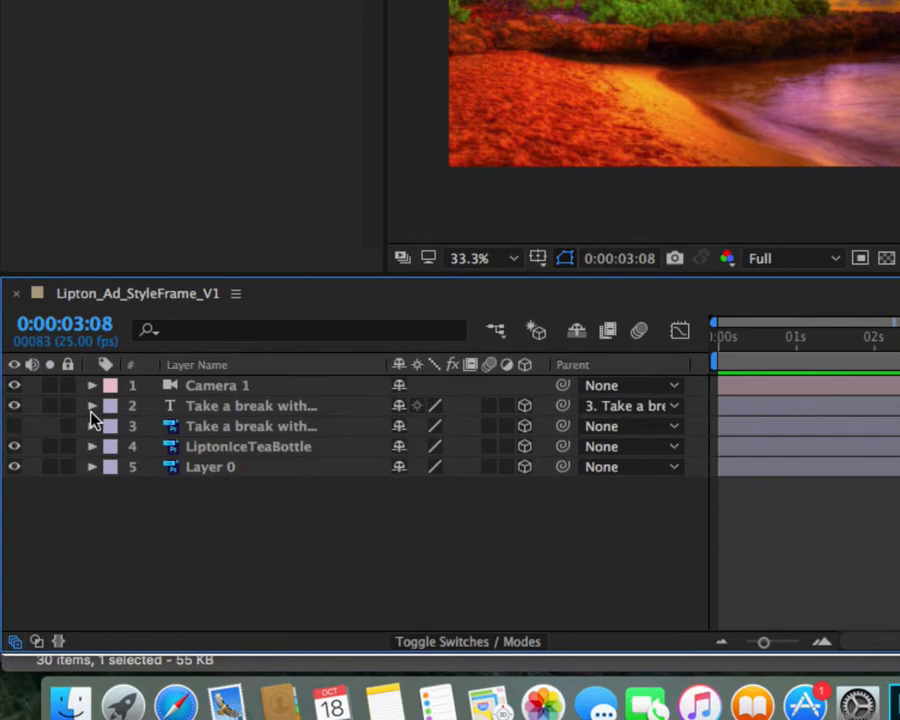
pyautogui.click(160, 392)
pyautogui.click(188, 408)
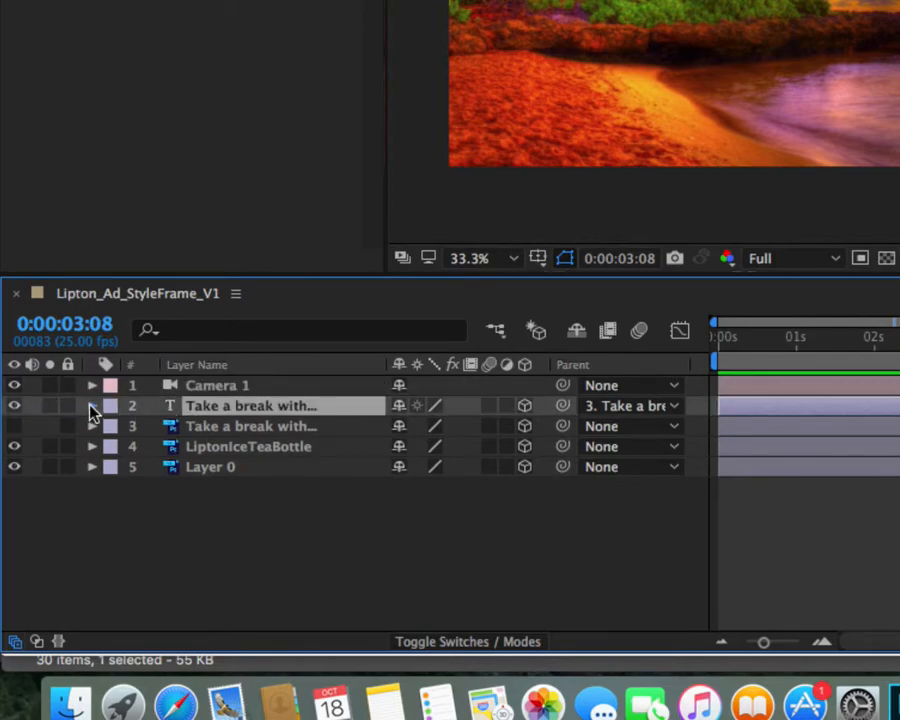
pyautogui.click(91, 406)
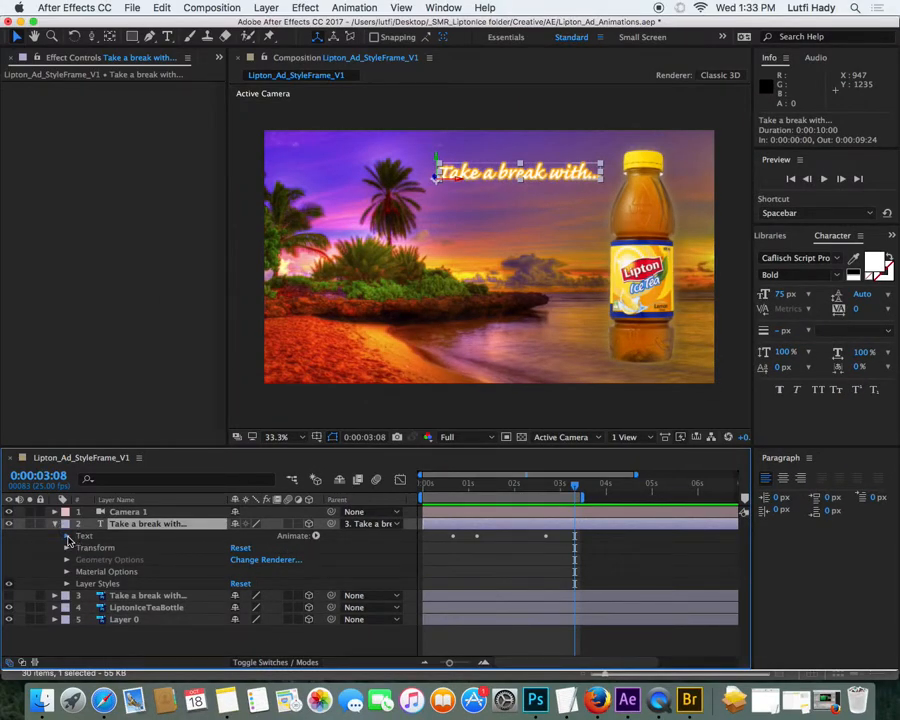
pyautogui.click(67, 536)
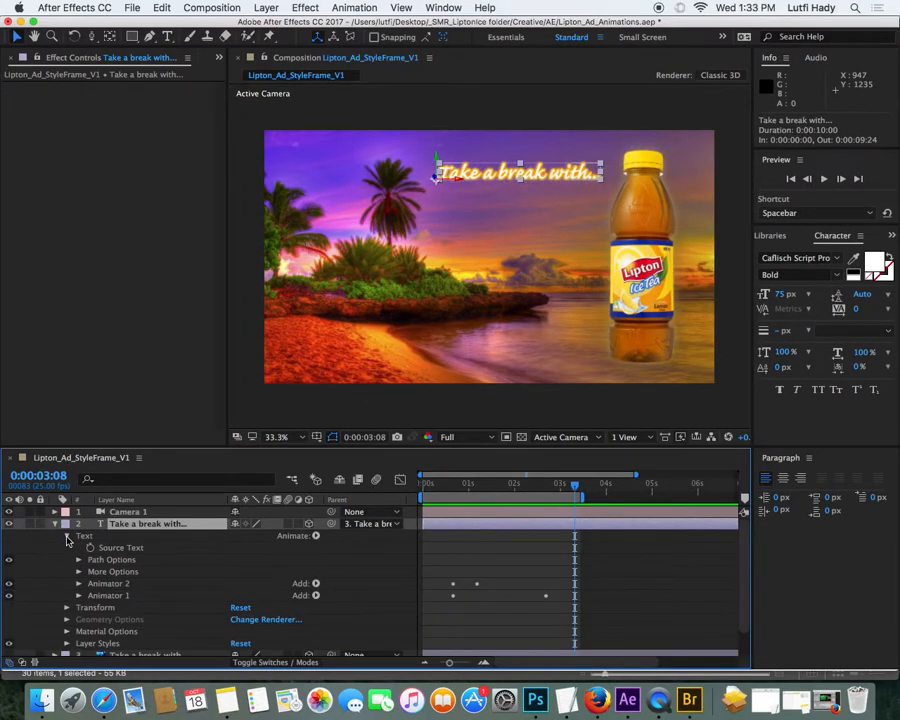
pyautogui.click(79, 595)
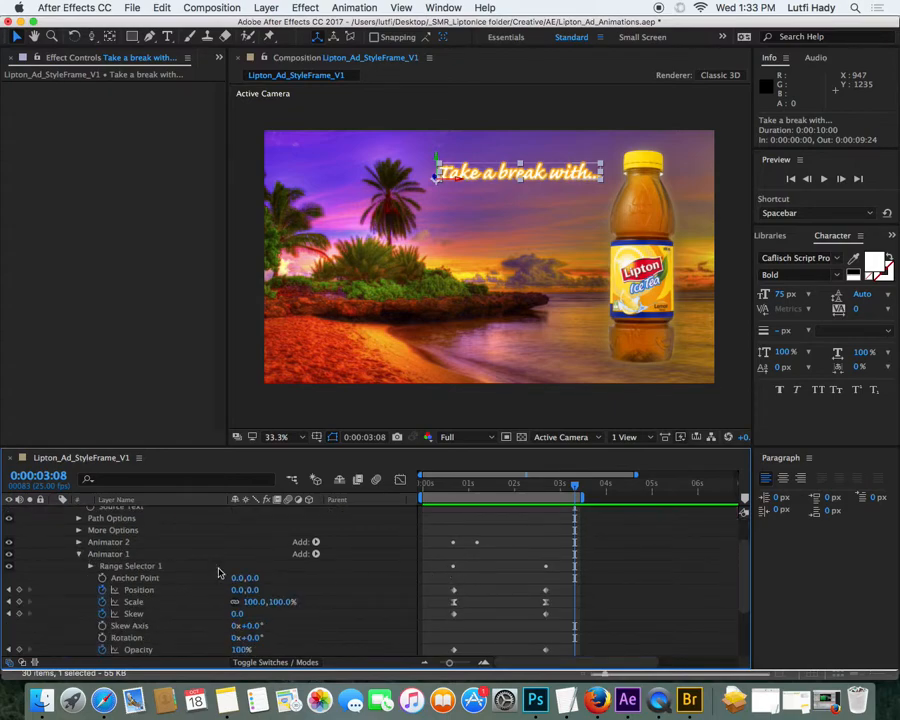
pyautogui.click(79, 542)
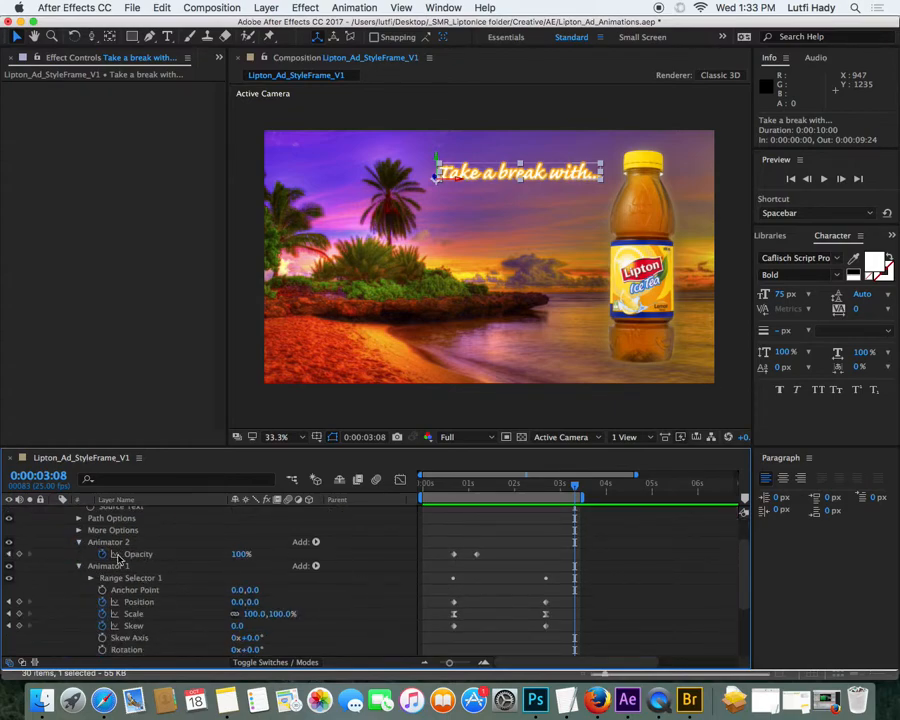
# Step: Reveal the Range Selector 1 properties and proportionally compress all text animator keyframes so the last ones fall at about 1.3 seconds
pyautogui.click(639, 583)
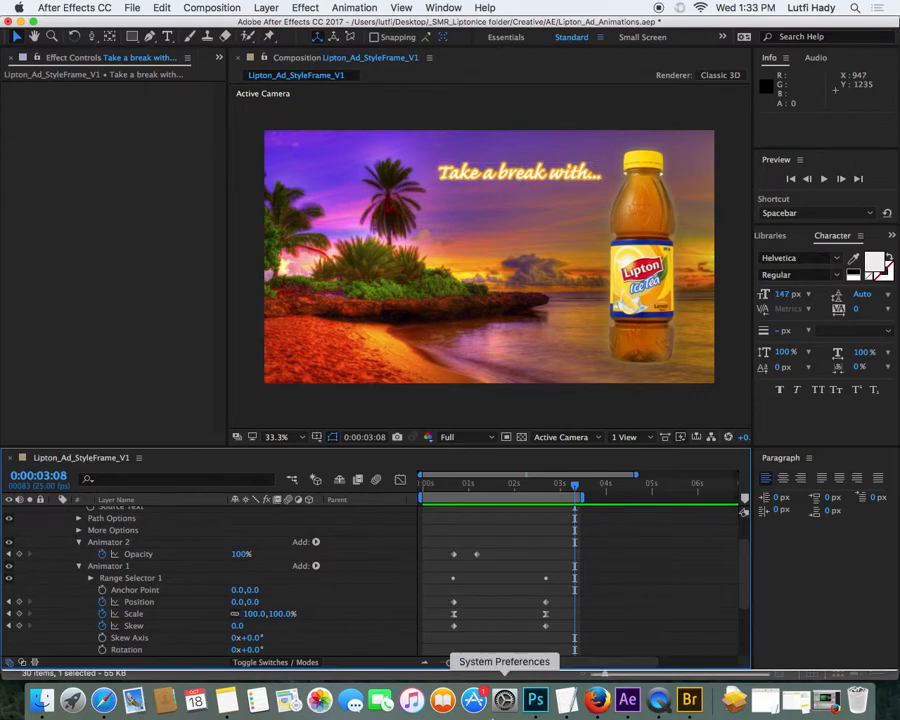
pyautogui.scroll(-3, 611, 584)
pyautogui.moveTo(538, 458); pyautogui.dragTo(538, 286)
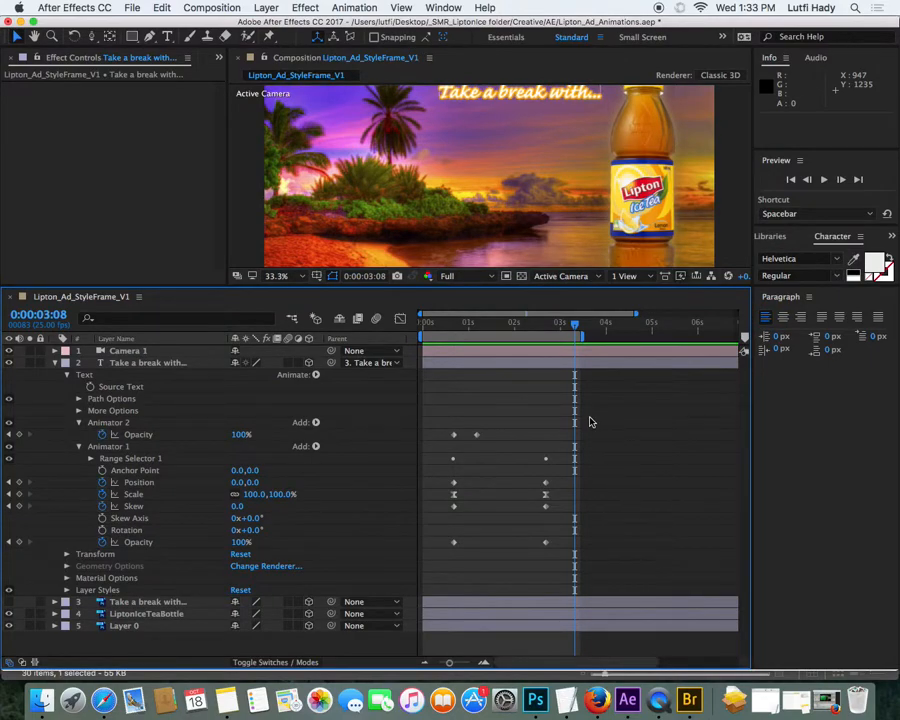
pyautogui.click(91, 458)
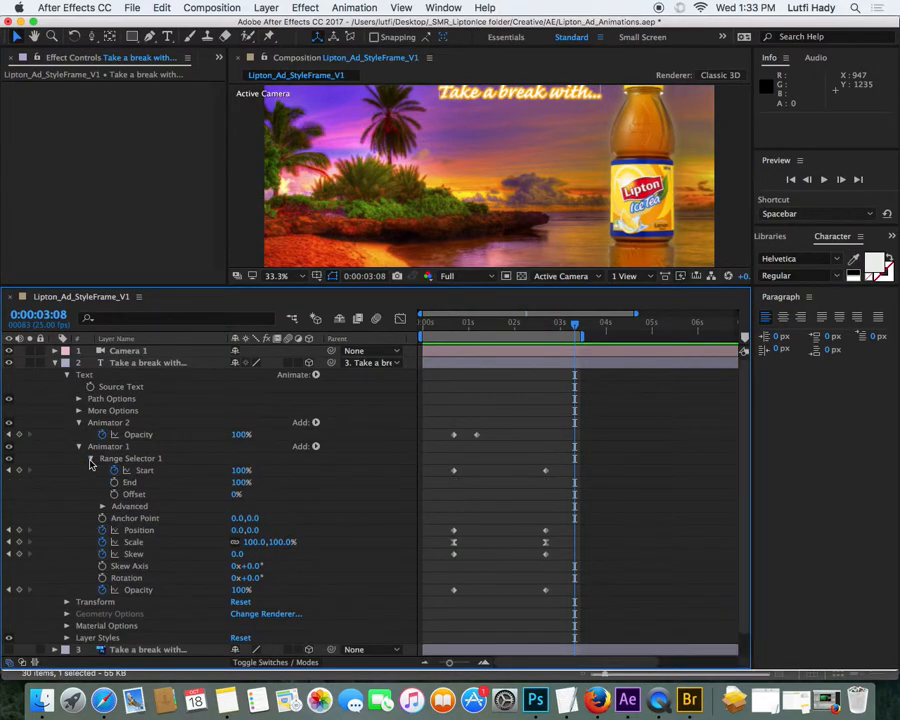
pyautogui.moveTo(650, 408); pyautogui.dragTo(446, 619)
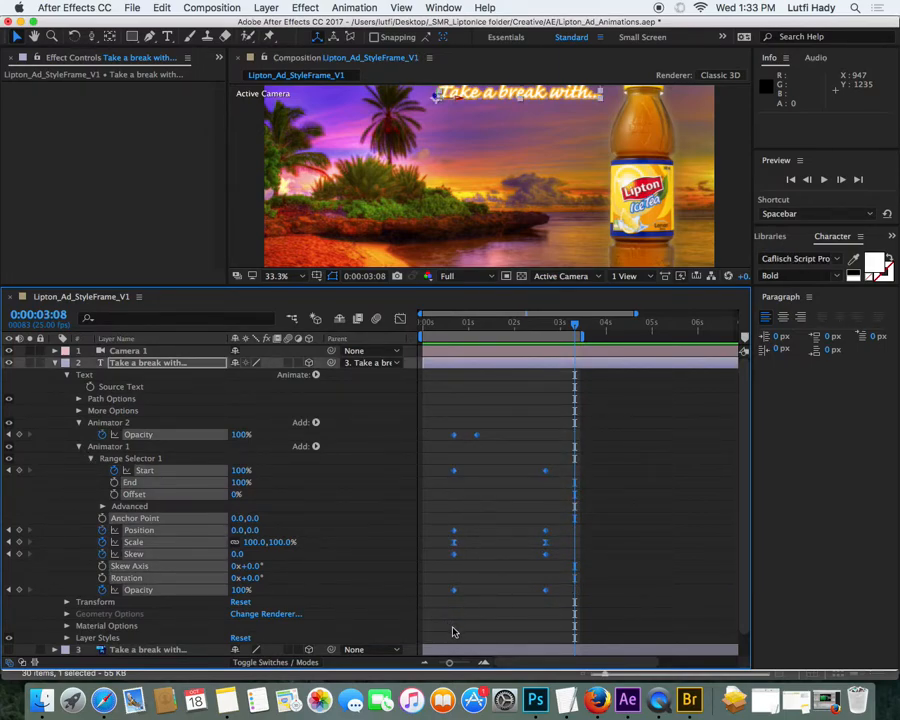
pyautogui.moveTo(545, 590)
pyautogui.mouseDown()
pyautogui.moveTo(512, 589)
pyautogui.moveTo(541, 594)
pyautogui.mouseUp()
pyautogui.press('super+z')
pyautogui.moveTo(542, 589); pyautogui.dragTo(481, 590)
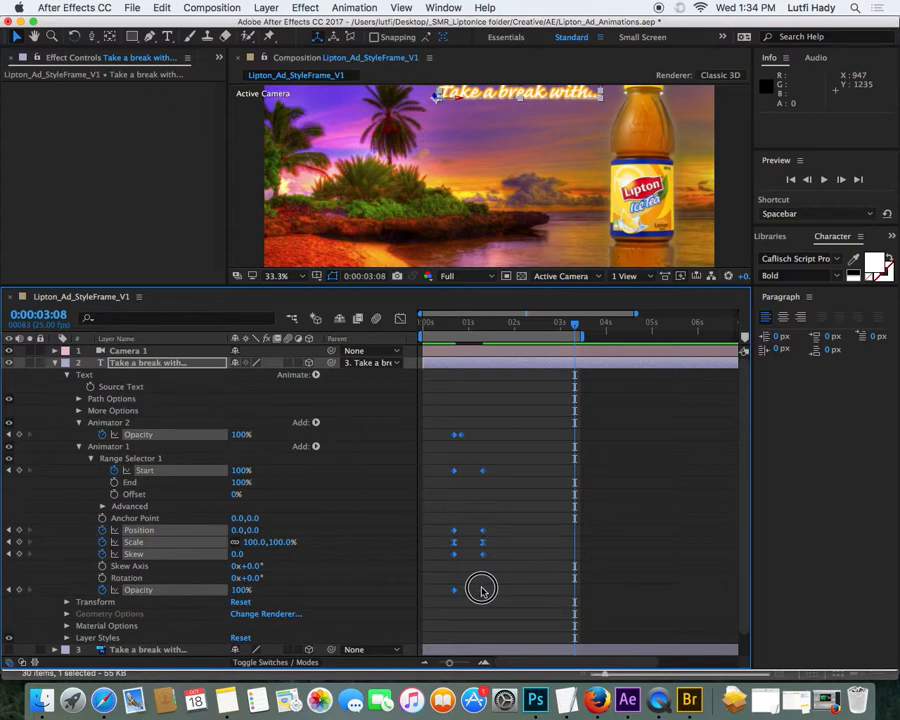
# Step: Deselect the keyframes, enlarge the composition view and preview the shortened text animation
pyautogui.click(581, 535)
pyautogui.moveTo(531, 287); pyautogui.dragTo(506, 486)
pyautogui.press('space')
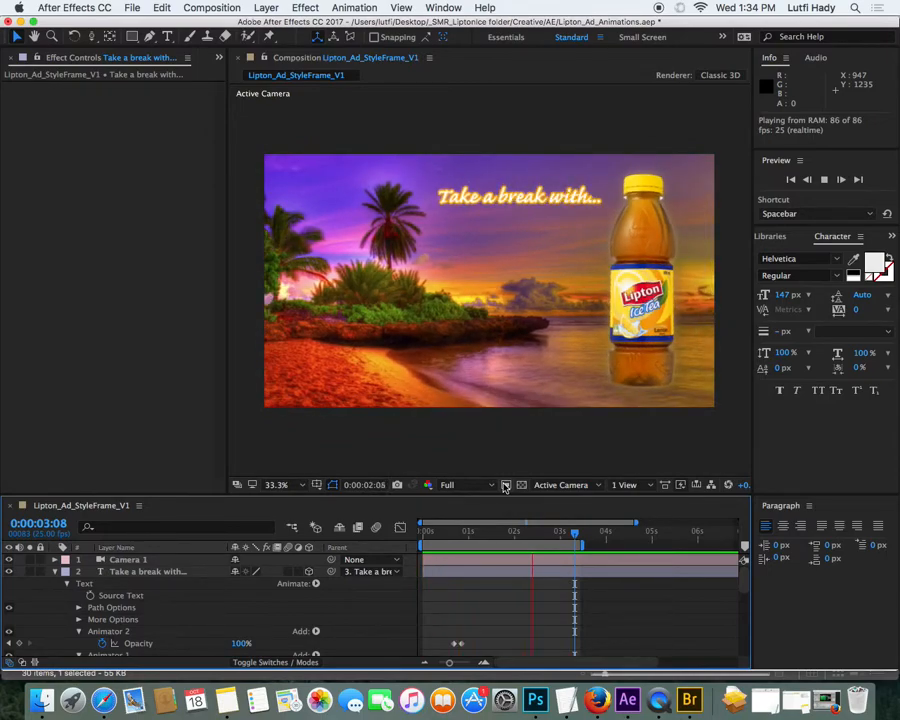
# Step: Shift all the text animator keyframes earlier so that they start at 0:00:00:14
pyautogui.moveTo(486, 495); pyautogui.dragTo(490, 418)
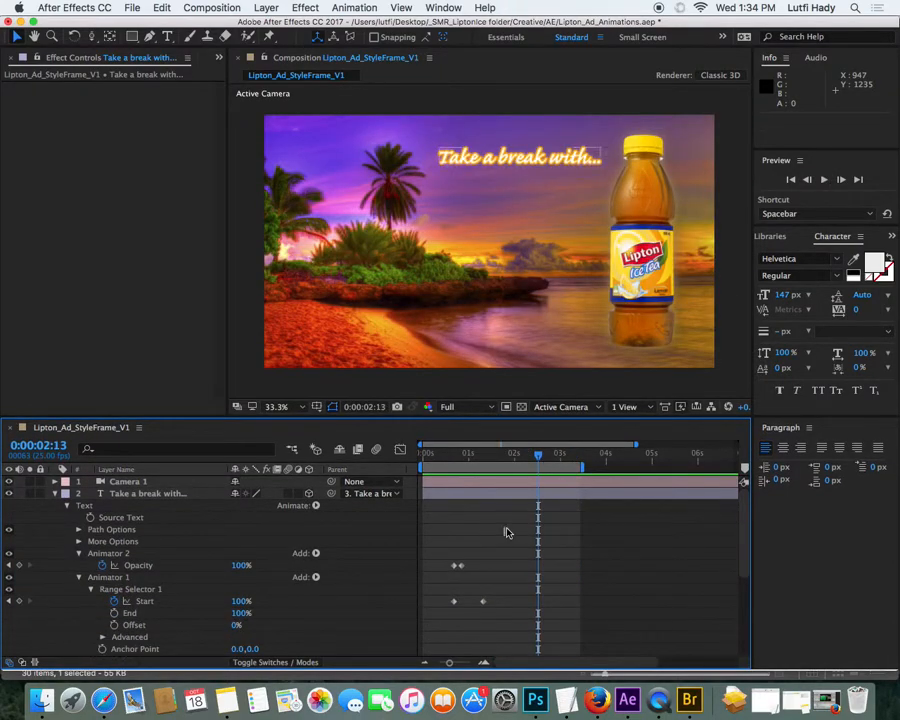
pyautogui.scroll(-3, 565, 544)
pyautogui.moveTo(527, 537); pyautogui.dragTo(442, 594)
pyautogui.scroll(5, 497, 576)
pyautogui.moveTo(455, 546); pyautogui.dragTo(449, 540)
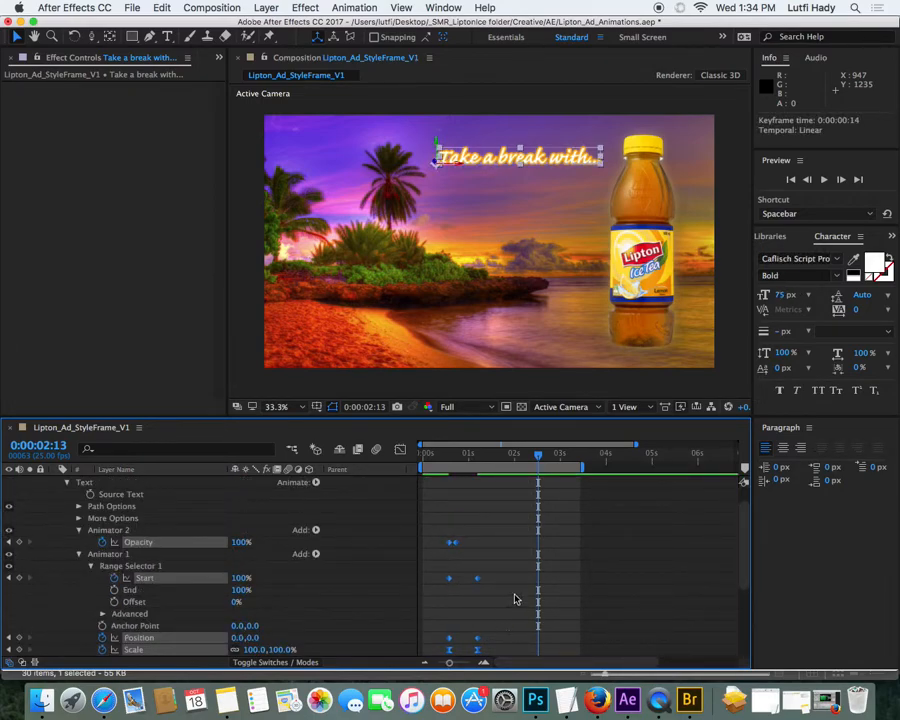
# Step: Compress the text animator keyframes to end at 0:00:00:24, deselect them and preview the result
pyautogui.scroll(-2, 515, 599)
pyautogui.moveTo(477, 638); pyautogui.dragTo(463, 638)
pyautogui.click(467, 456)
pyautogui.moveTo(497, 537); pyautogui.dragTo(466, 639)
pyautogui.click(433, 385)
pyautogui.click(239, 279)
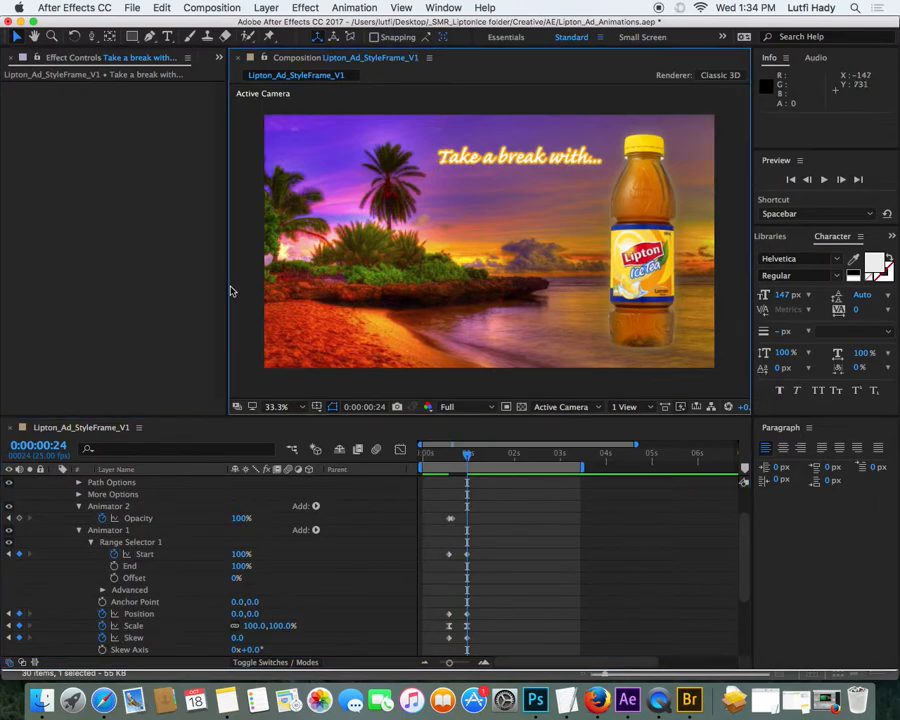
pyautogui.press('space')
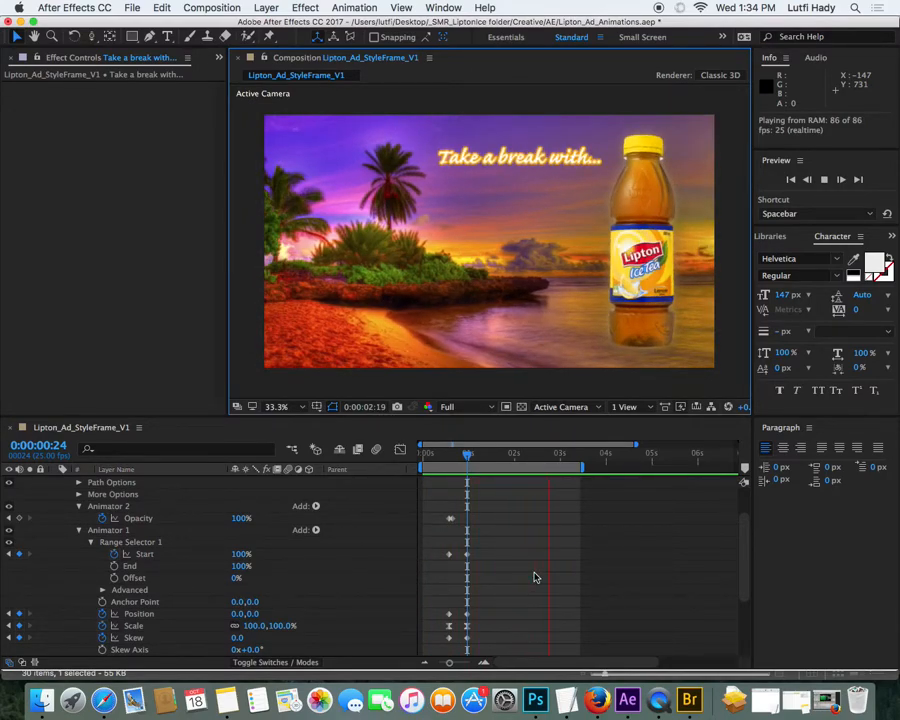
# Step: Collapse the text animator properties and reveal the Outer Glow settings in the text layer's Layer Styles
pyautogui.moveTo(462, 457)
pyautogui.mouseDown()
pyautogui.moveTo(452, 458)
pyautogui.moveTo(474, 462)
pyautogui.moveTo(467, 465)
pyautogui.mouseUp()
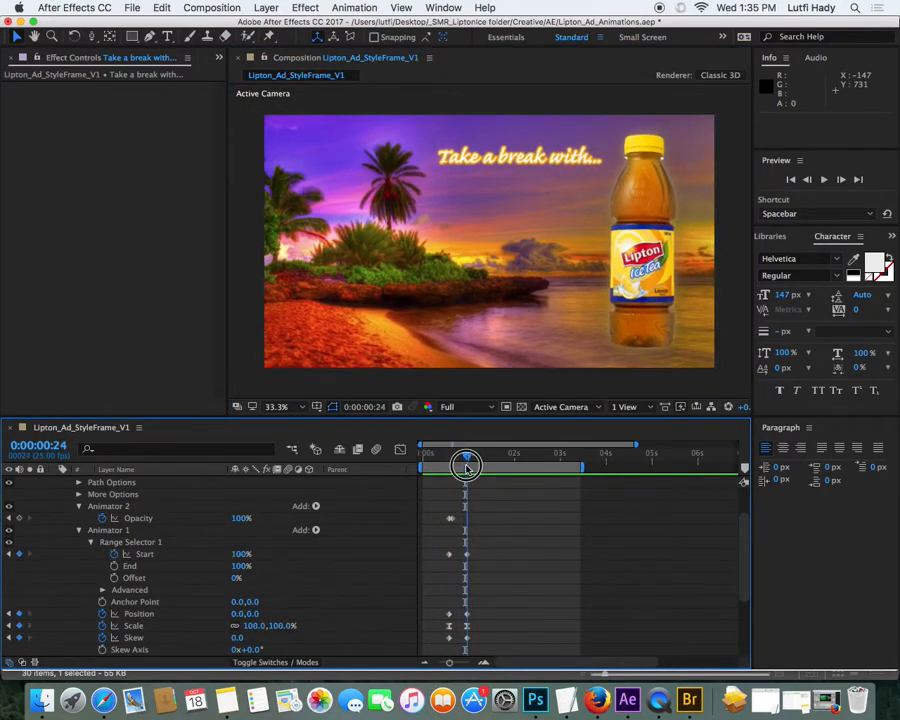
pyautogui.click(78, 506)
pyautogui.scroll(-3, 84, 512)
pyautogui.scroll(5, 85, 512)
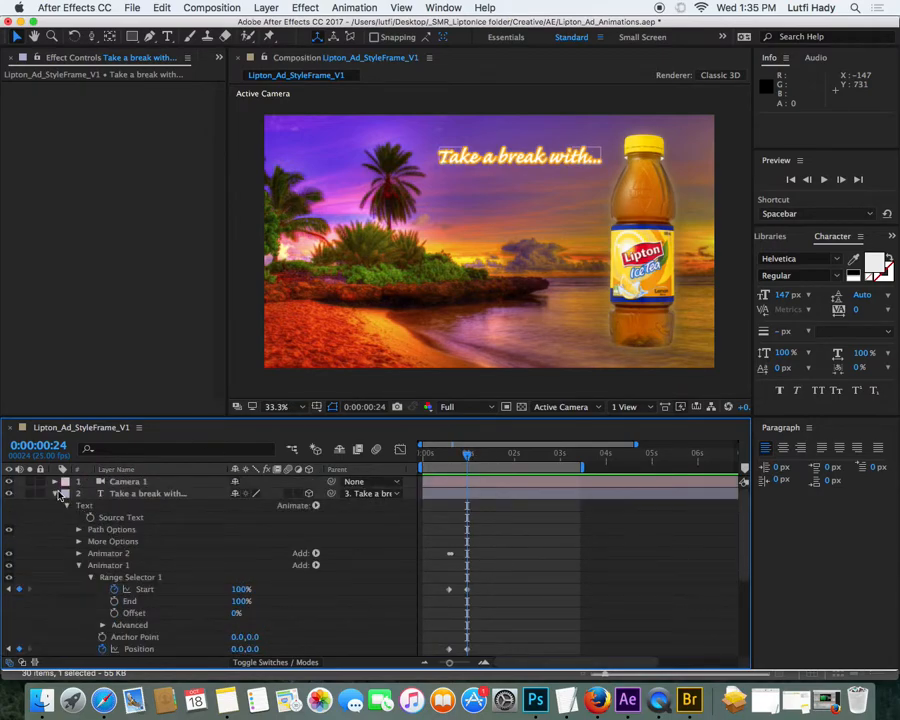
pyautogui.click(68, 507)
pyautogui.click(82, 553)
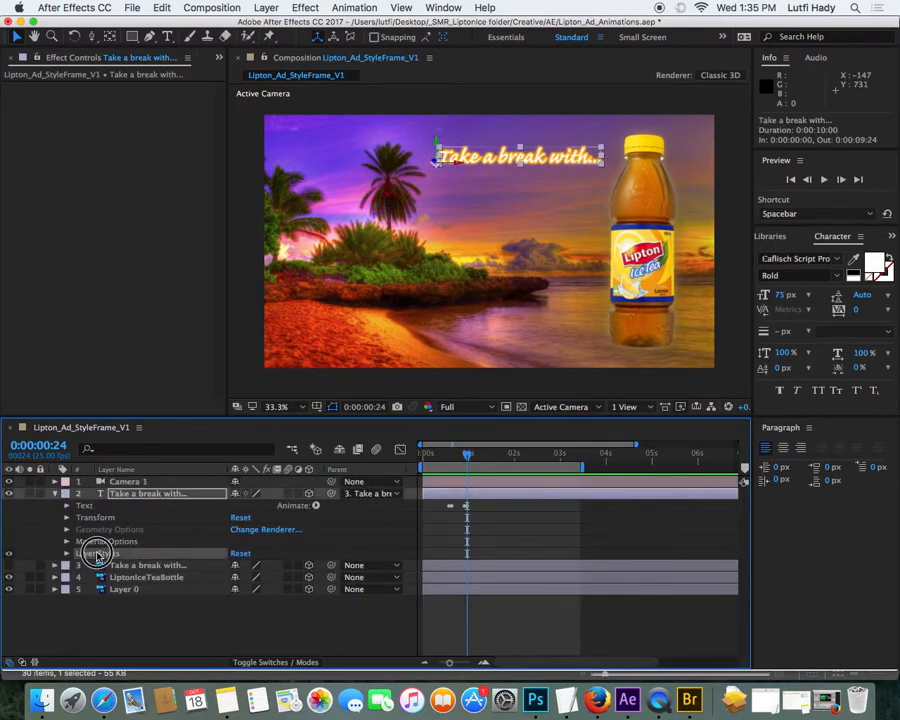
pyautogui.click(66, 553)
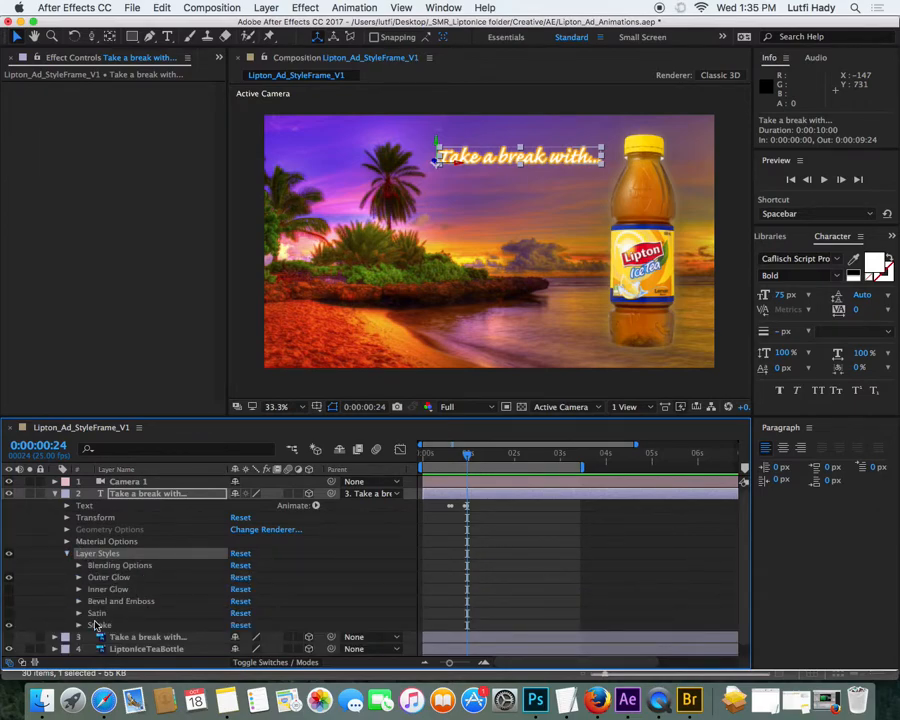
pyautogui.click(79, 578)
pyautogui.click(106, 508)
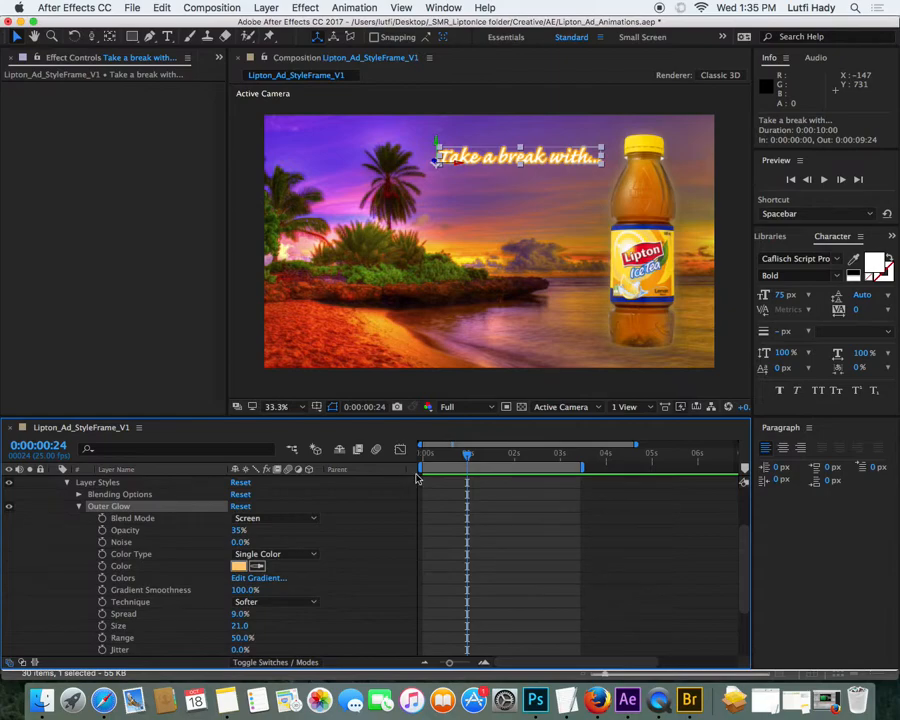
# Step: Add starting keyframes for the Outer Glow's Spread, Size and Opacity at 0:00:00:16
pyautogui.moveTo(466, 457)
pyautogui.mouseDown()
pyautogui.moveTo(454, 456)
pyautogui.moveTo(478, 462)
pyautogui.moveTo(452, 466)
pyautogui.mouseUp()
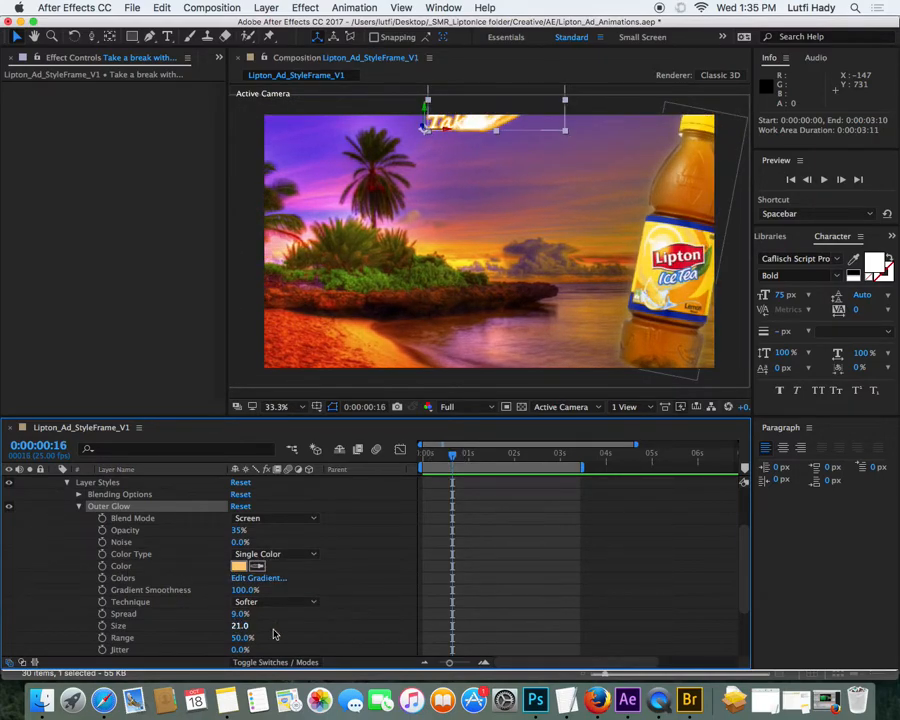
pyautogui.click(102, 614)
pyautogui.click(102, 626)
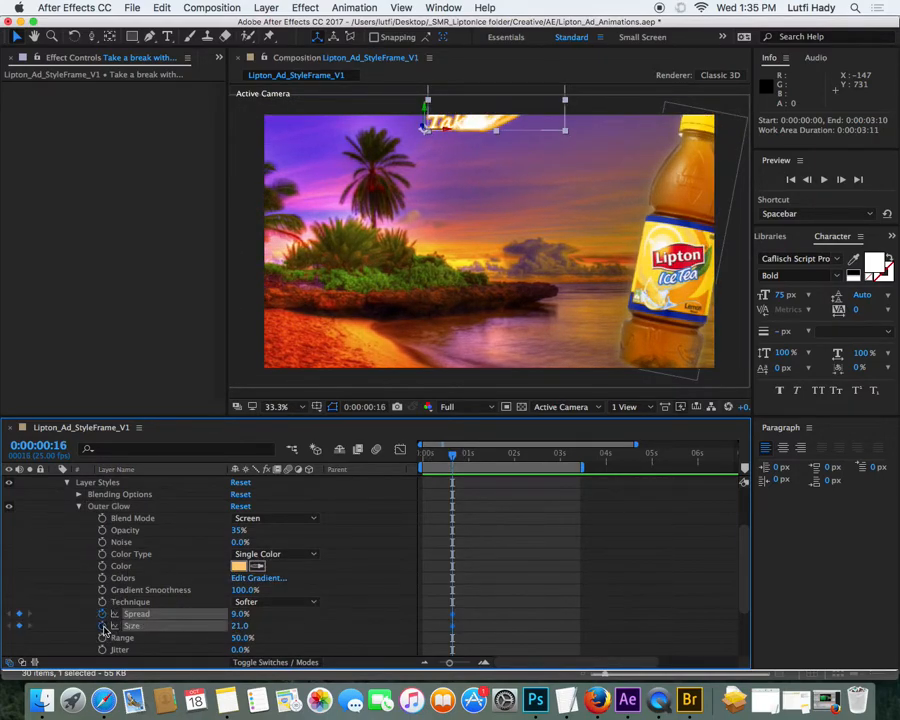
pyautogui.click(102, 530)
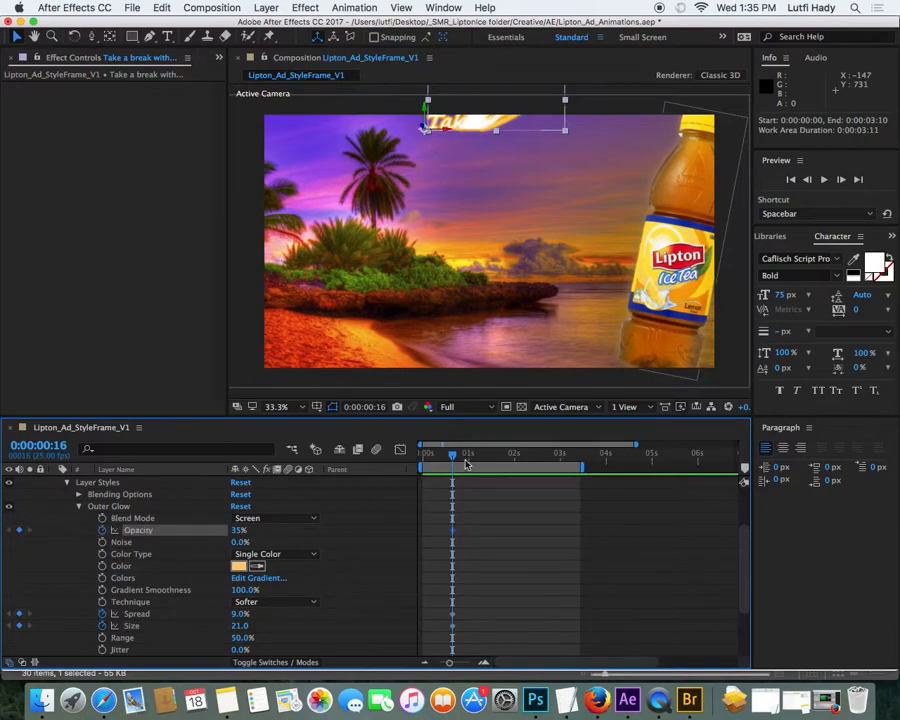
# Step: Keyframe the Outer Glow's Size at 85 at 0:00:00:23 and at 16 at 0:00:02:00
pyautogui.moveTo(455, 459); pyautogui.dragTo(468, 458)
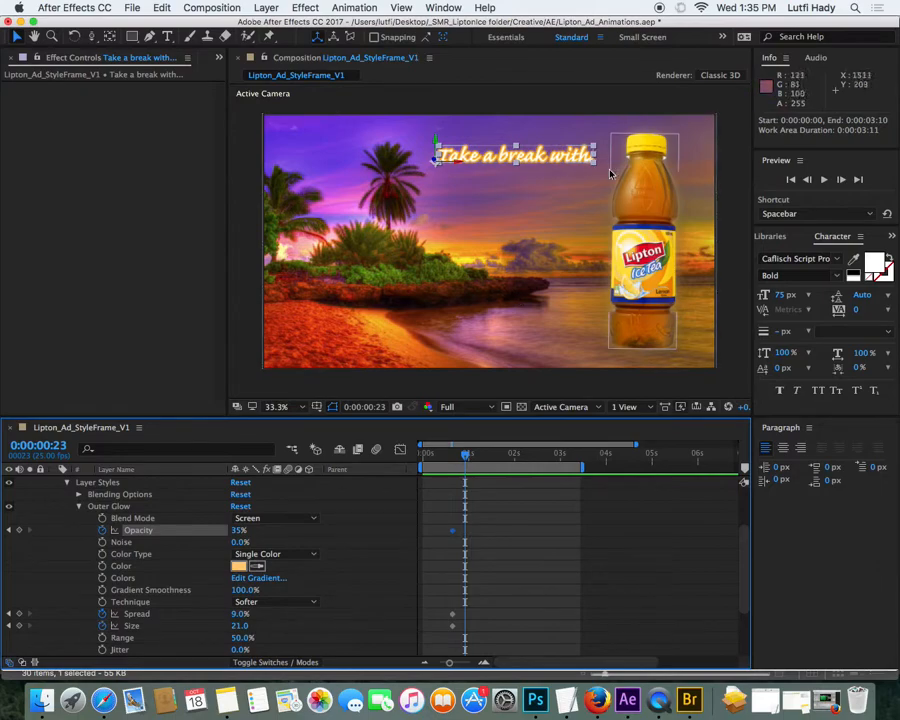
pyautogui.moveTo(238, 627); pyautogui.dragTo(301, 638)
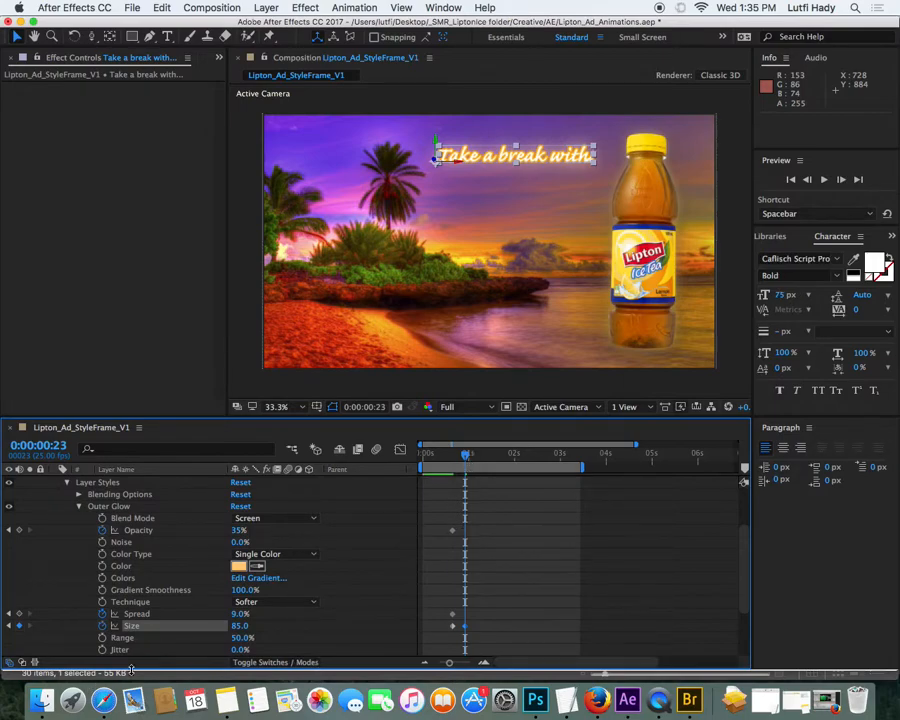
pyautogui.moveTo(465, 457); pyautogui.dragTo(514, 458)
pyautogui.click(340, 623)
pyautogui.moveTo(240, 626); pyautogui.dragTo(225, 633)
pyautogui.moveTo(214, 638); pyautogui.dragTo(203, 640)
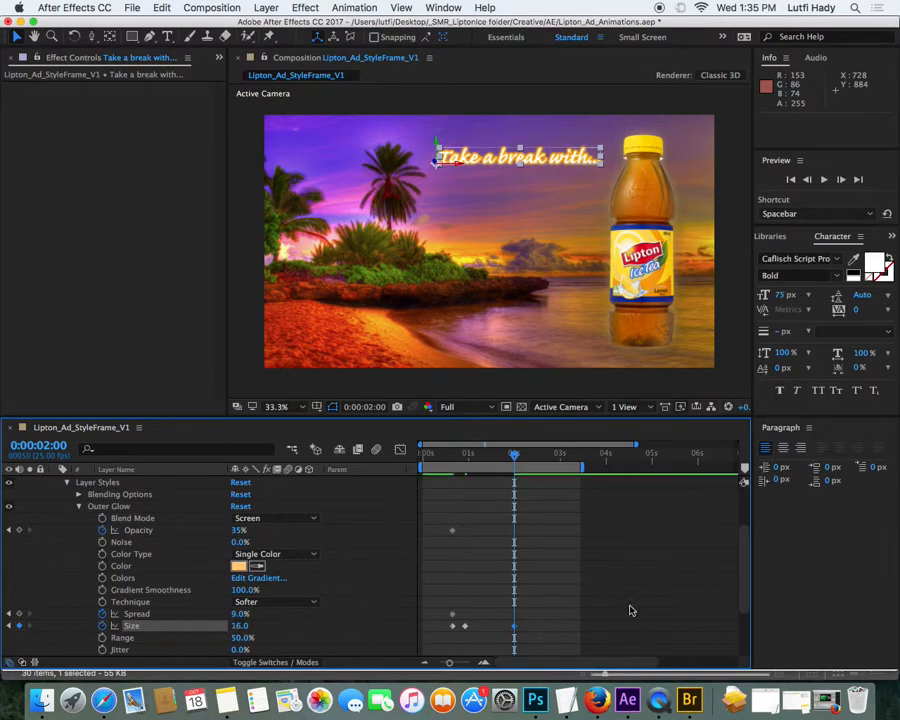
# Step: Deselect the text layer and preview the animated outer glow
pyautogui.click(668, 372)
pyautogui.click(747, 335)
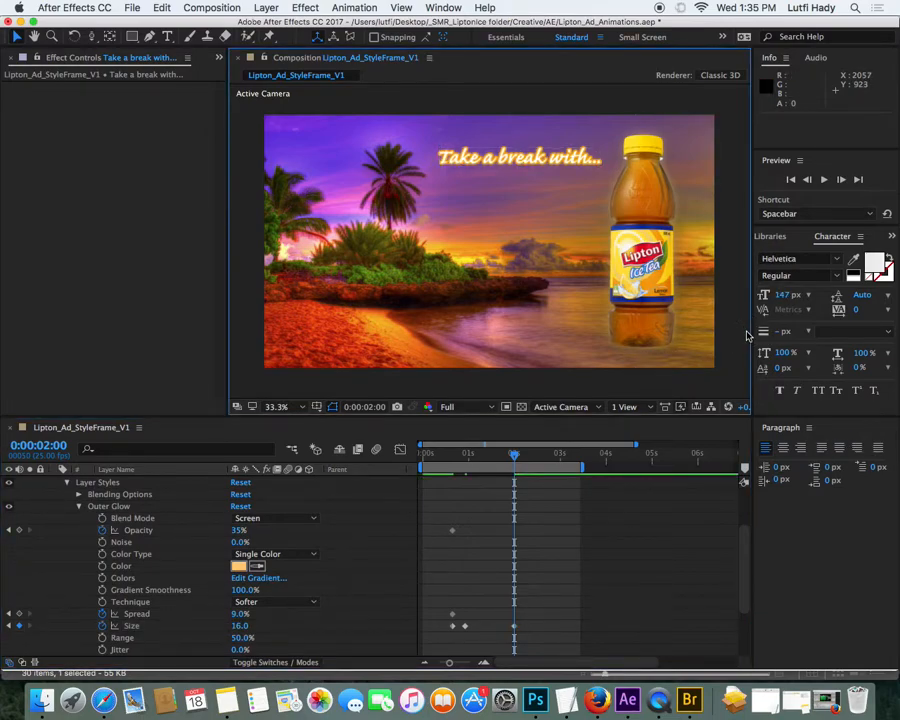
pyautogui.press('space')
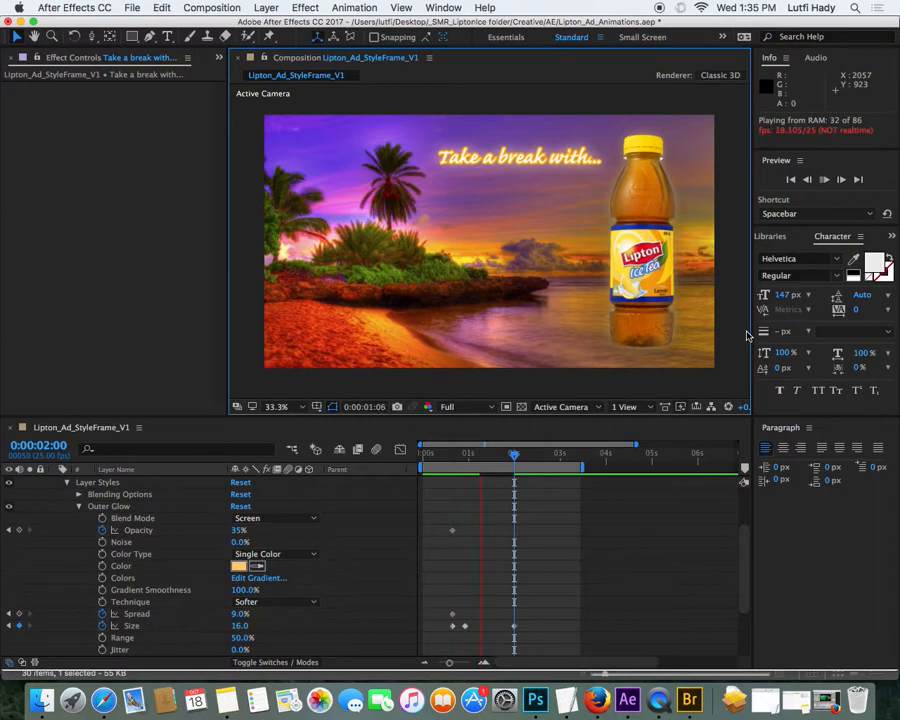
pyautogui.press('space')
# Step: Move the last Outer Glow Size keyframe to 0:00:01:07 and preview the faster glow fade
pyautogui.moveTo(514, 626); pyautogui.dragTo(476, 628)
pyautogui.click(529, 610)
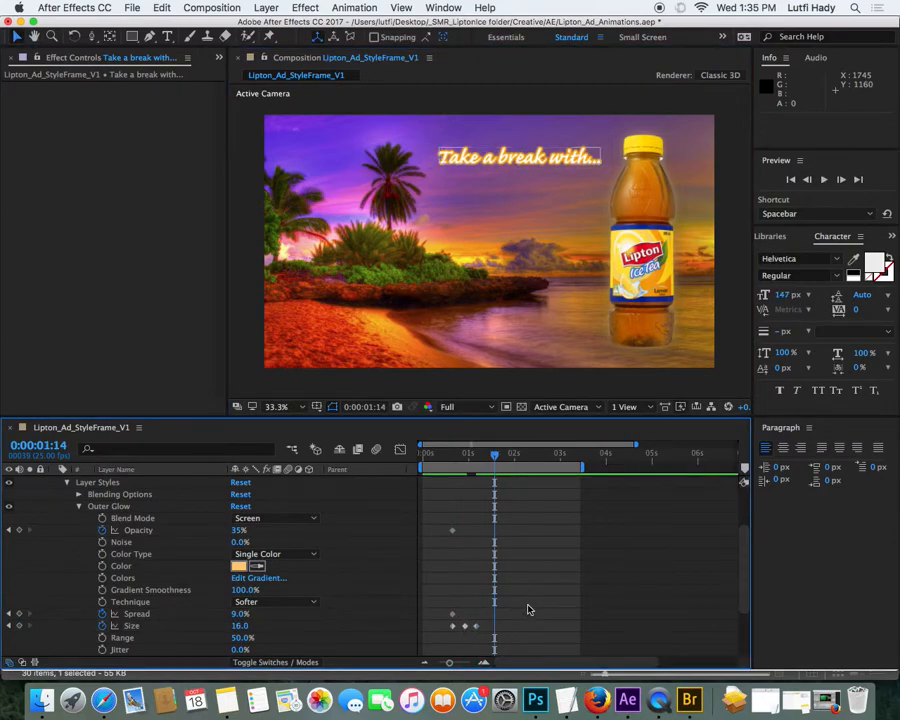
pyautogui.press('space')
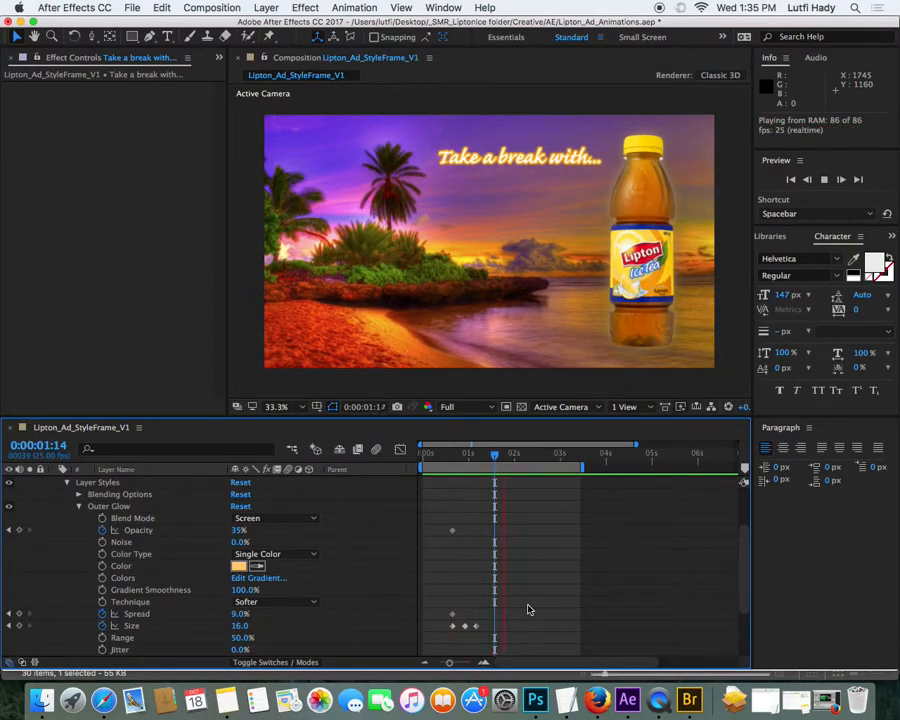
pyautogui.moveTo(477, 626); pyautogui.dragTo(481, 628)
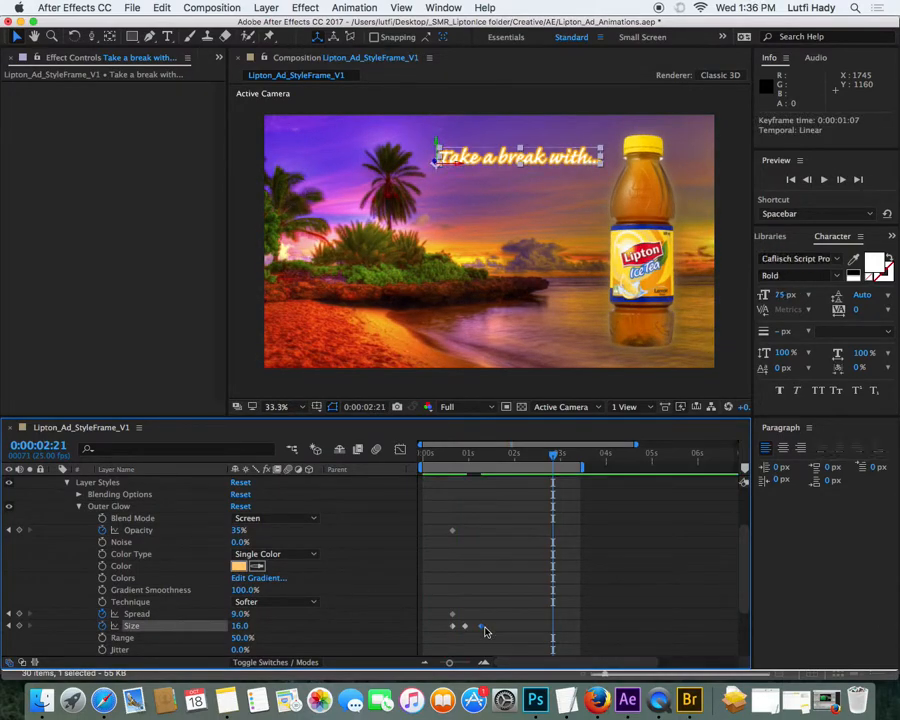
pyautogui.press('space')
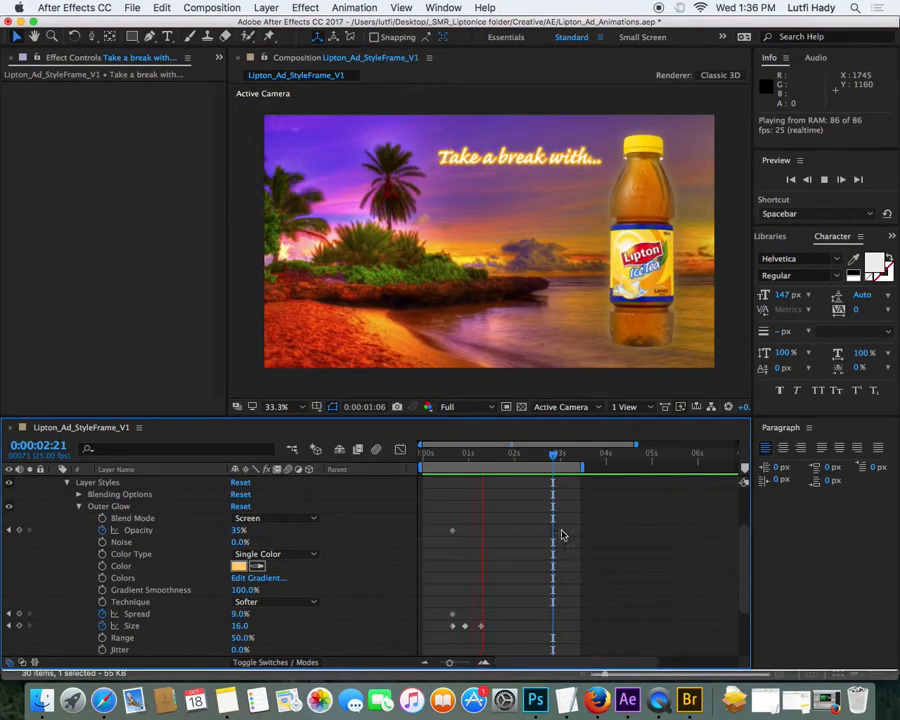
pyautogui.press('space')
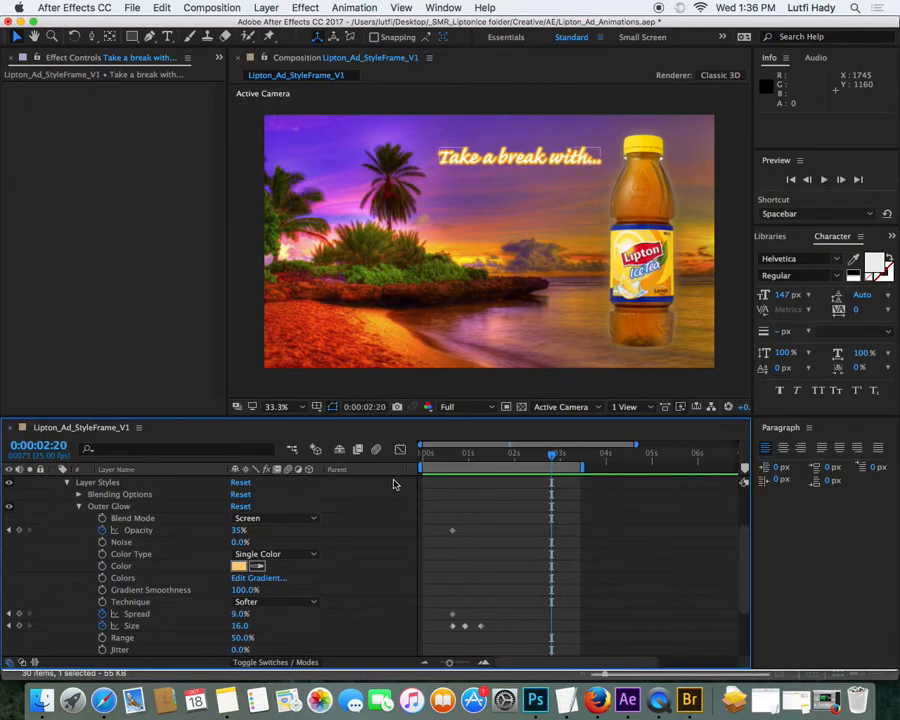
pyautogui.press('super+Tab')
pyautogui.press('super+Tab')
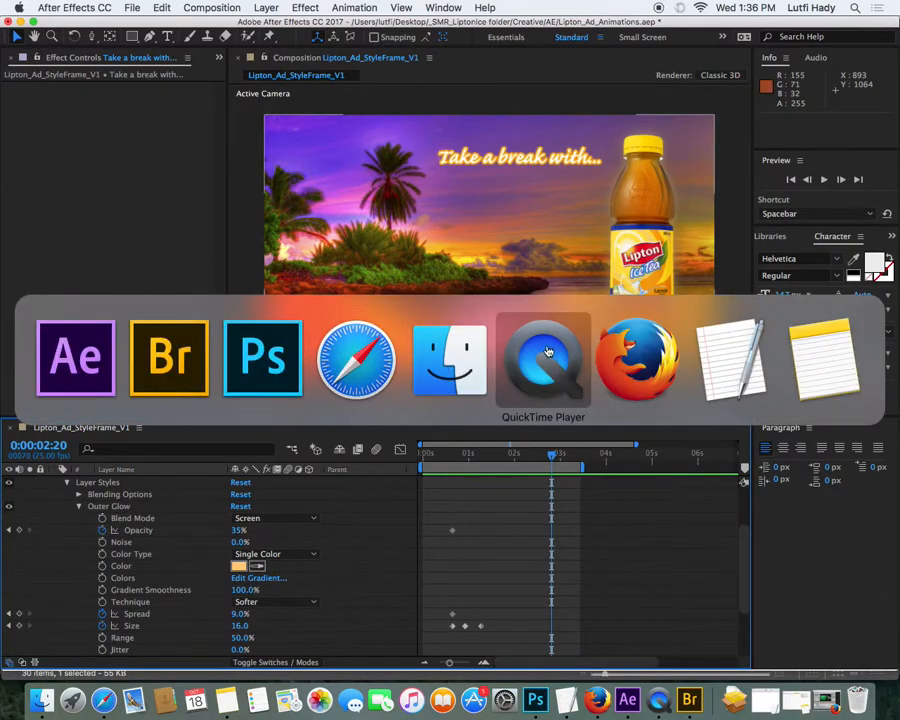